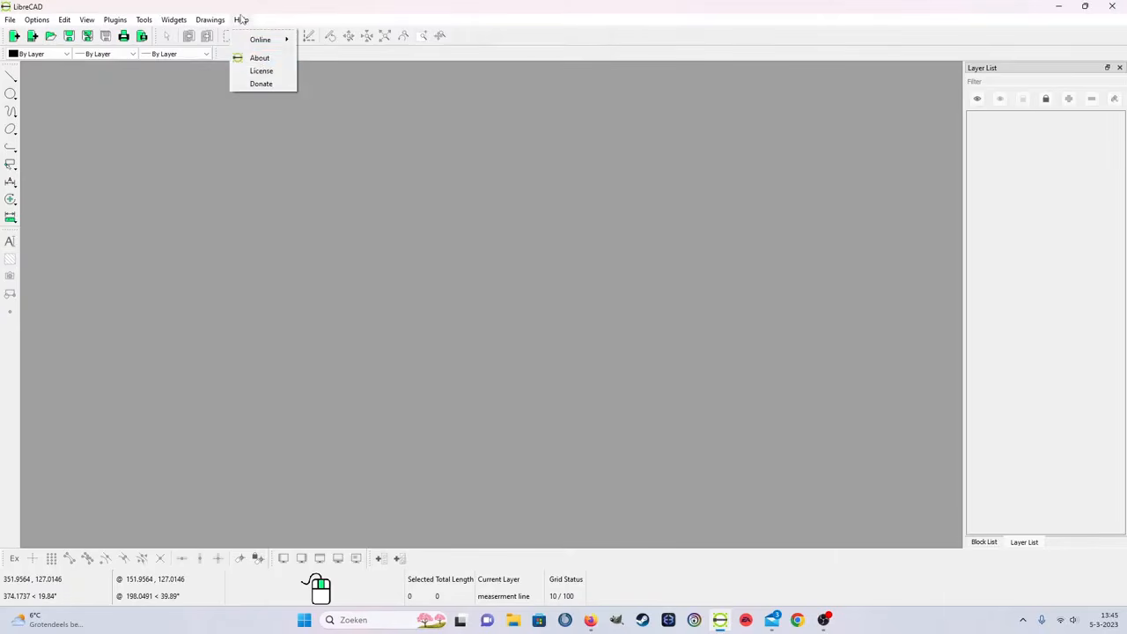
Step: Check the program's version information, including compiler and build details
left_click(256, 56)
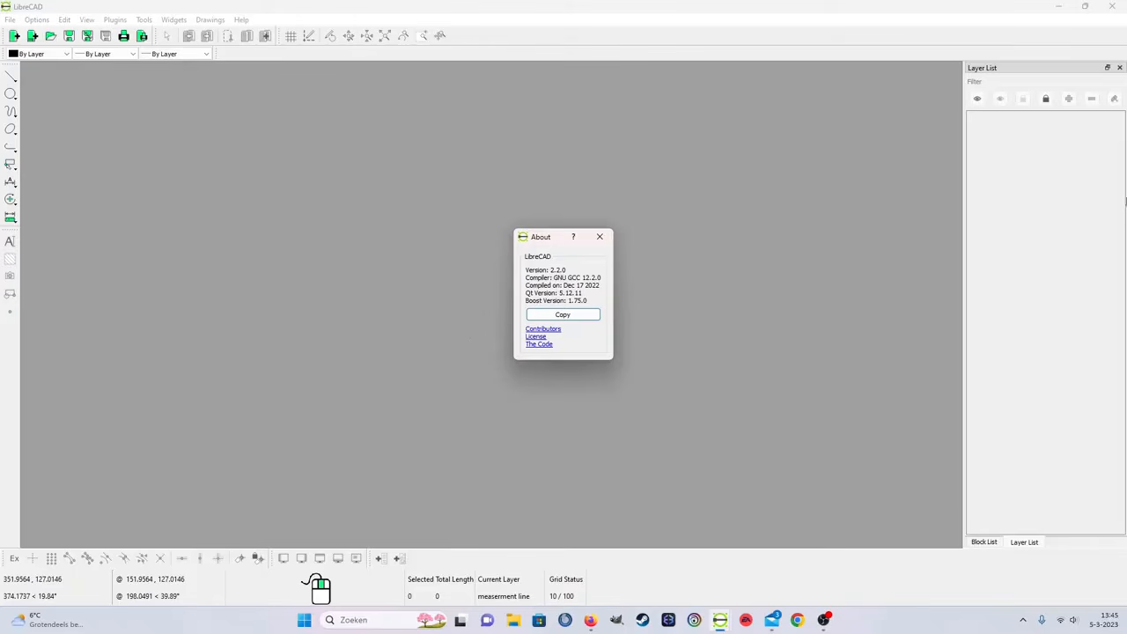
left_click(599, 235)
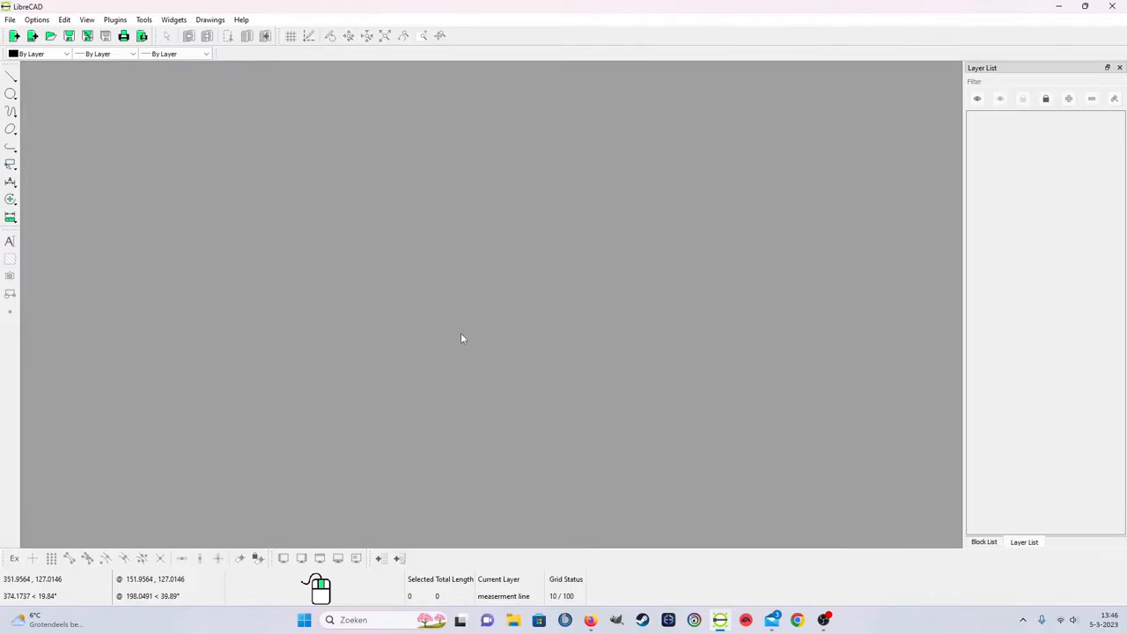
Step: Create a new blank drawing
left_click(7, 20)
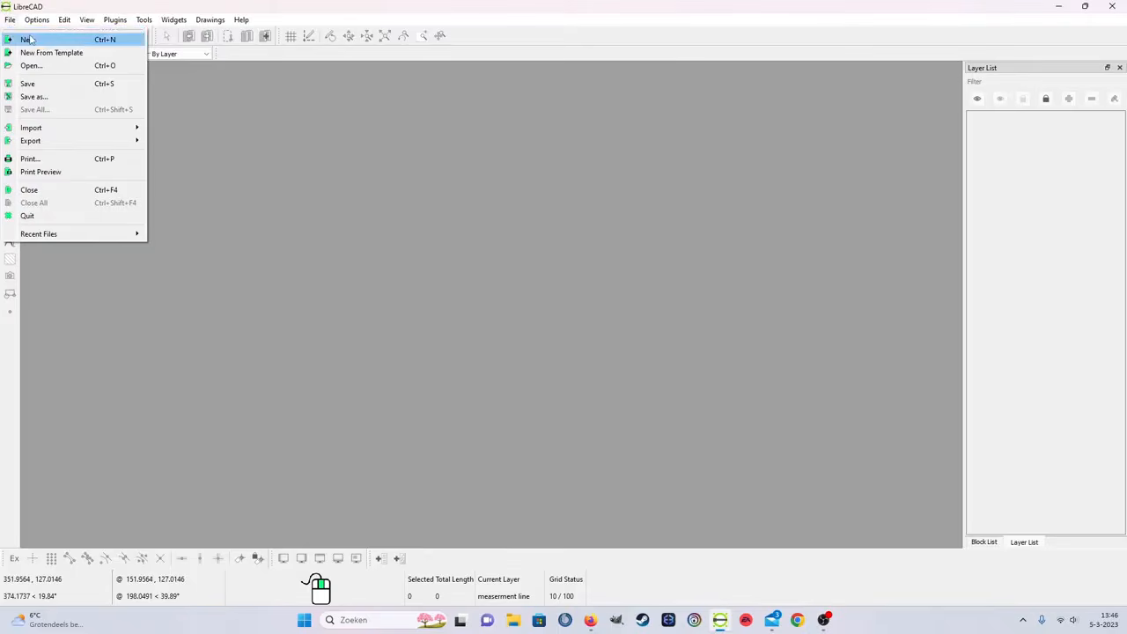
left_click(32, 40)
scroll(551, 367, "down", 11)
scroll(511, 351, "up", 2)
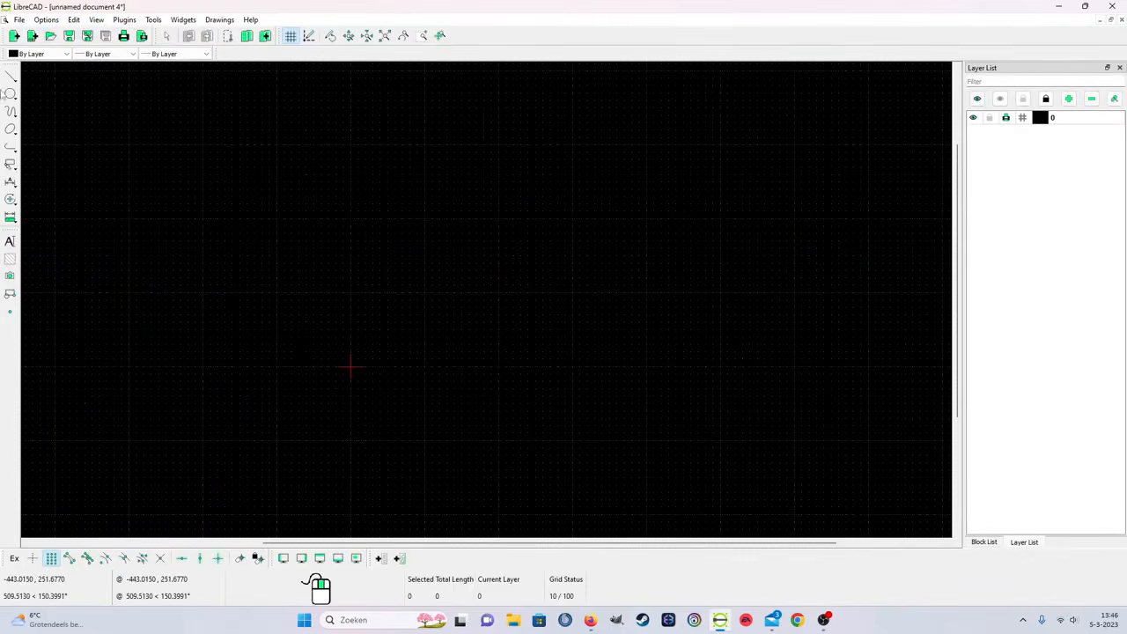
Step: Start saving the drawing under a new name and browse to the drawings folder on the Games Snel (F:) drive
left_click(21, 21)
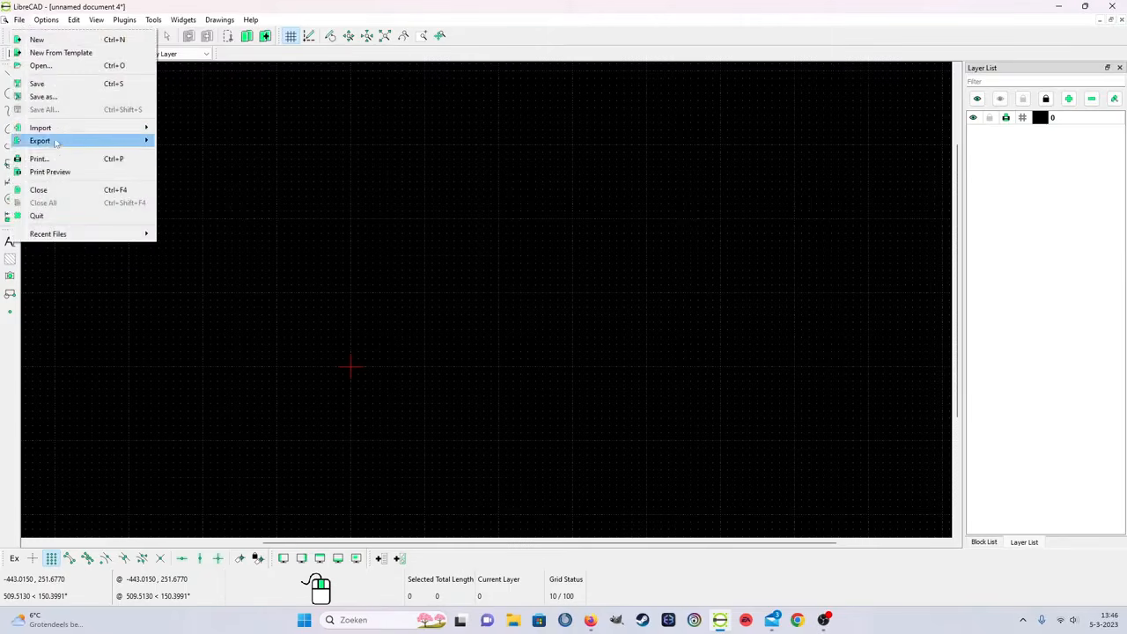
left_click(44, 96)
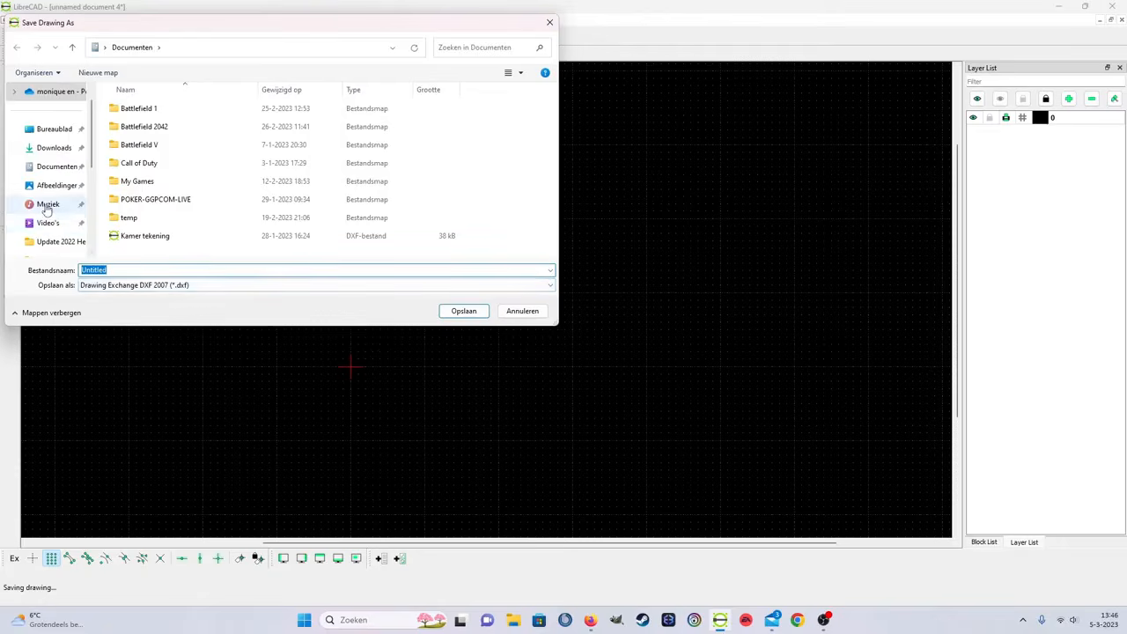
scroll(45, 220, "down", 1)
scroll(53, 231, "down", 2)
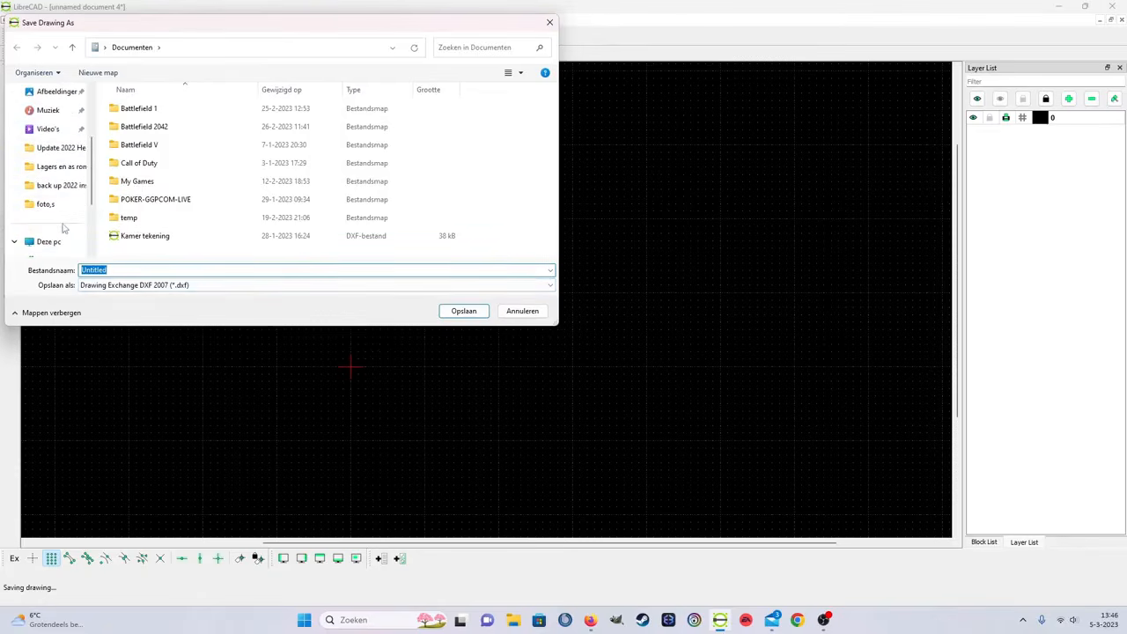
scroll(64, 234, "down", 3)
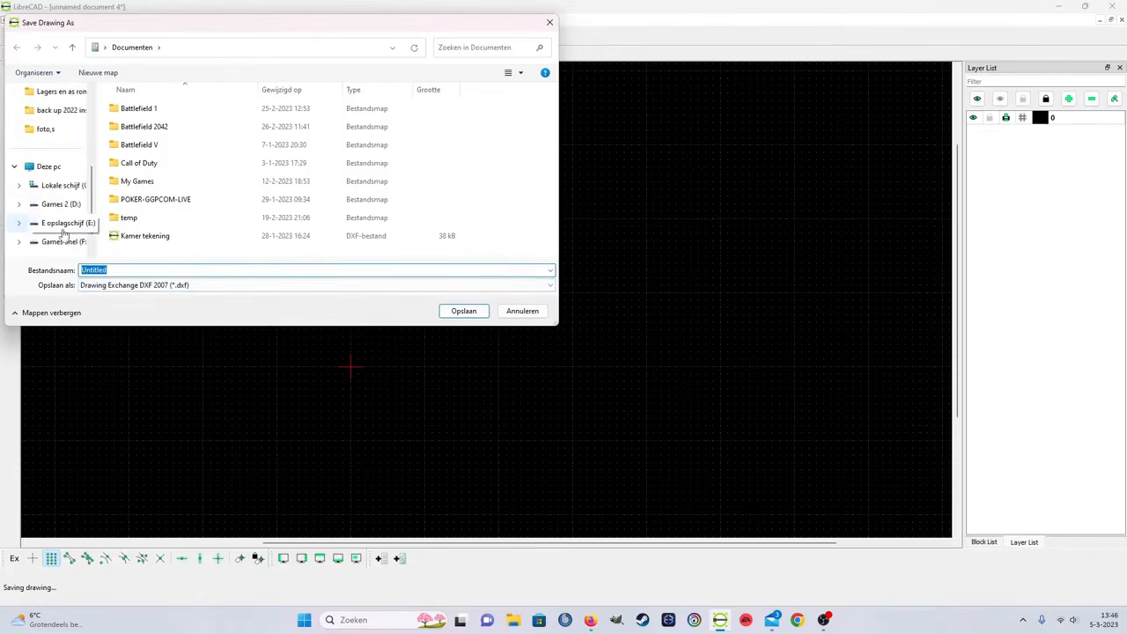
left_click(69, 204)
left_click(65, 222)
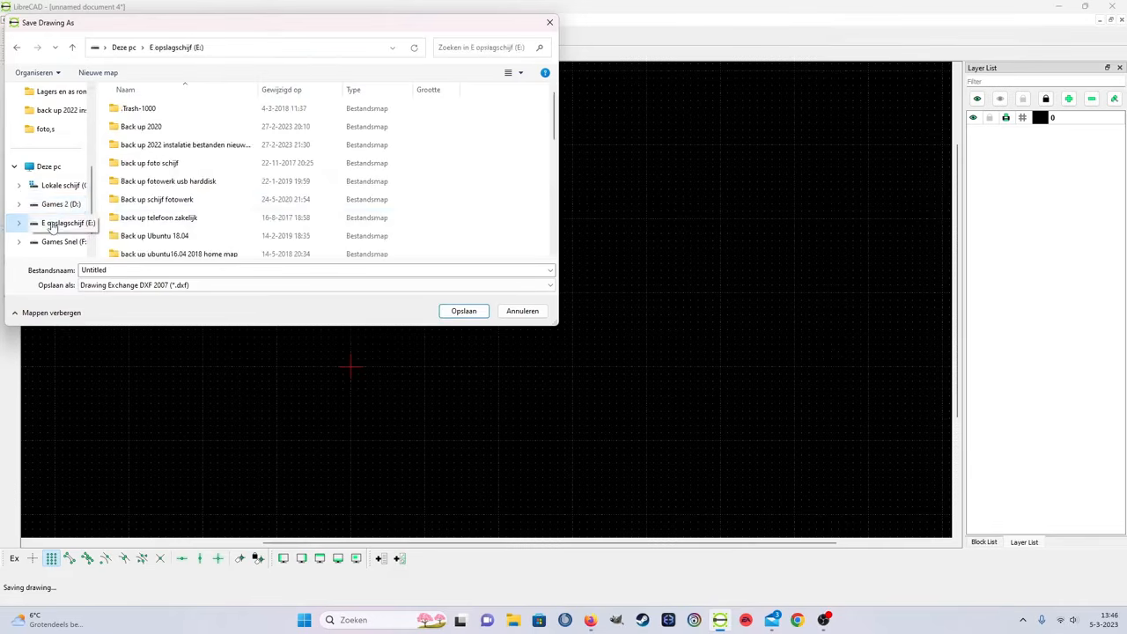
left_click(70, 241)
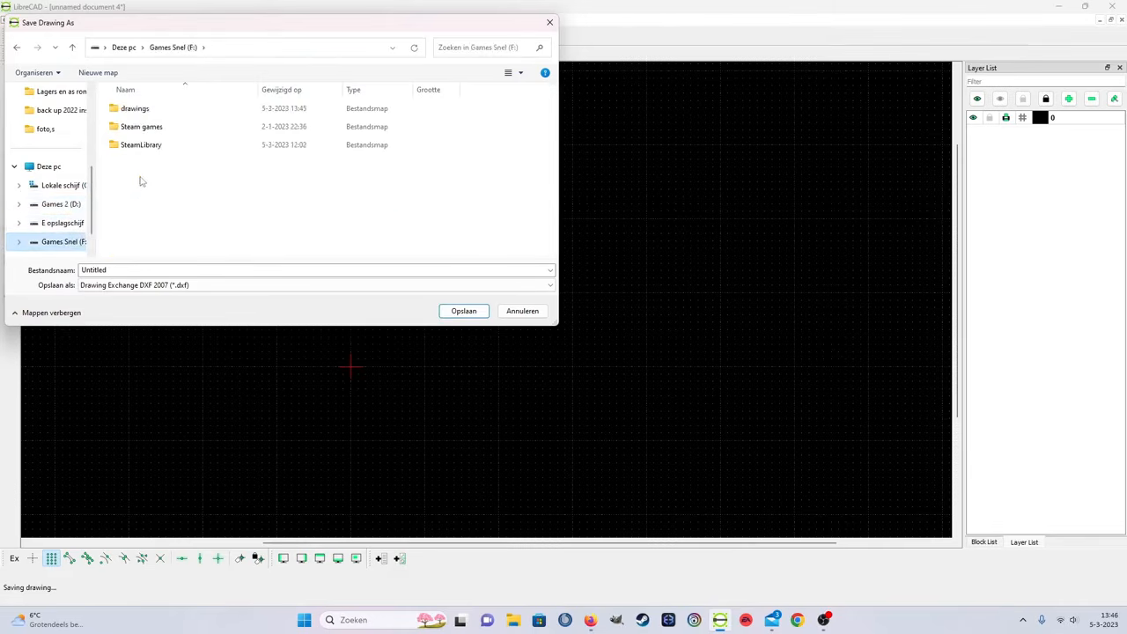
double_click(129, 113)
Step: Name the file "drawing 1" and save it as a Drawing Exchange DXF 2007 file
double_click(128, 268)
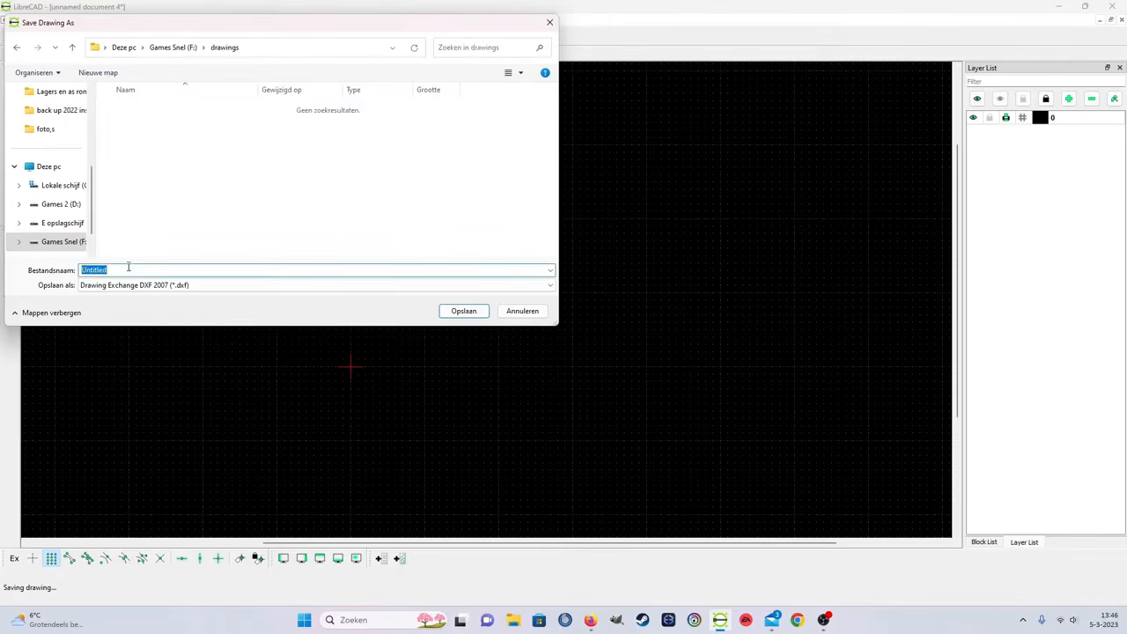
key("BackSpace")
type("dr")
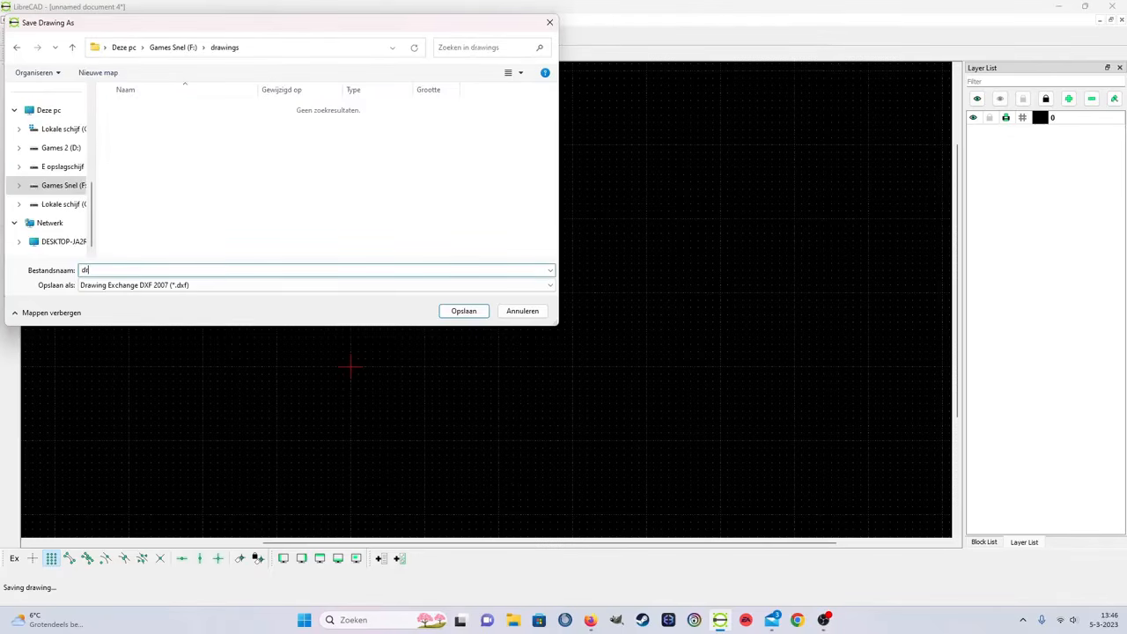
type("awing 1")
left_click(464, 312)
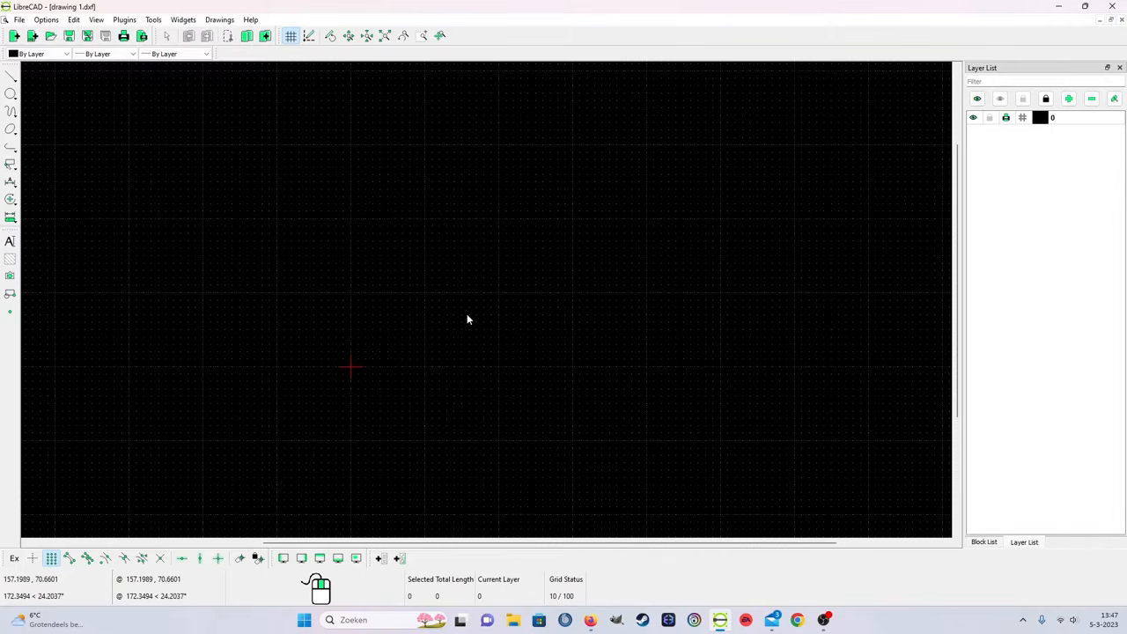
Step: Look at the Block List and Layer List, and hide the Block List dock widget
scroll(466, 320, "down", 3)
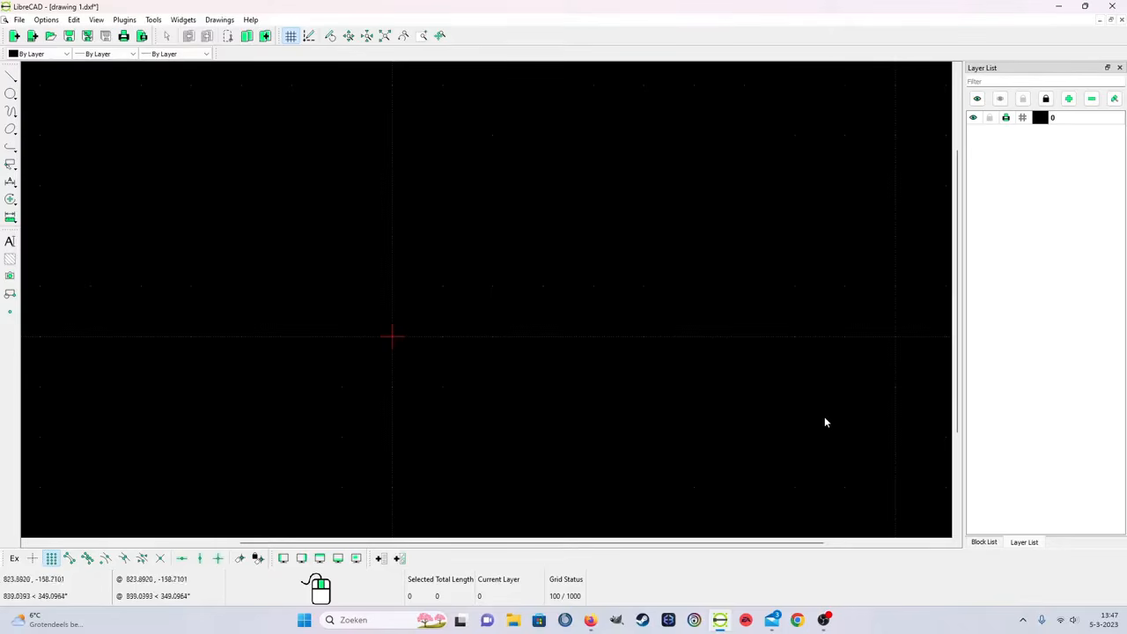
left_click(984, 542)
left_click(1023, 542)
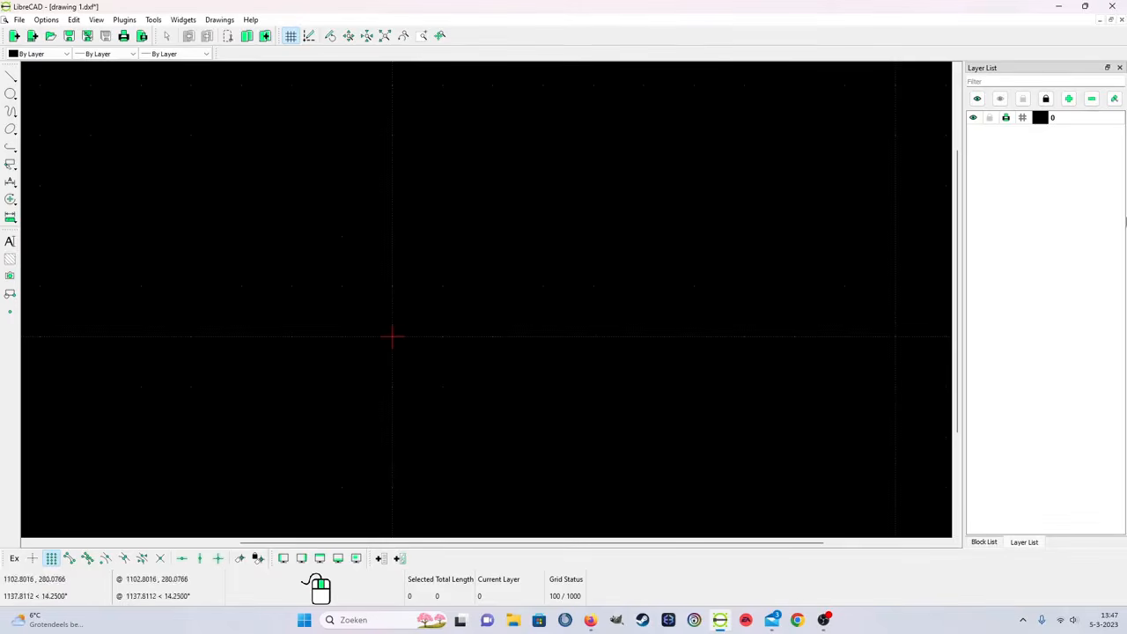
left_click(183, 22)
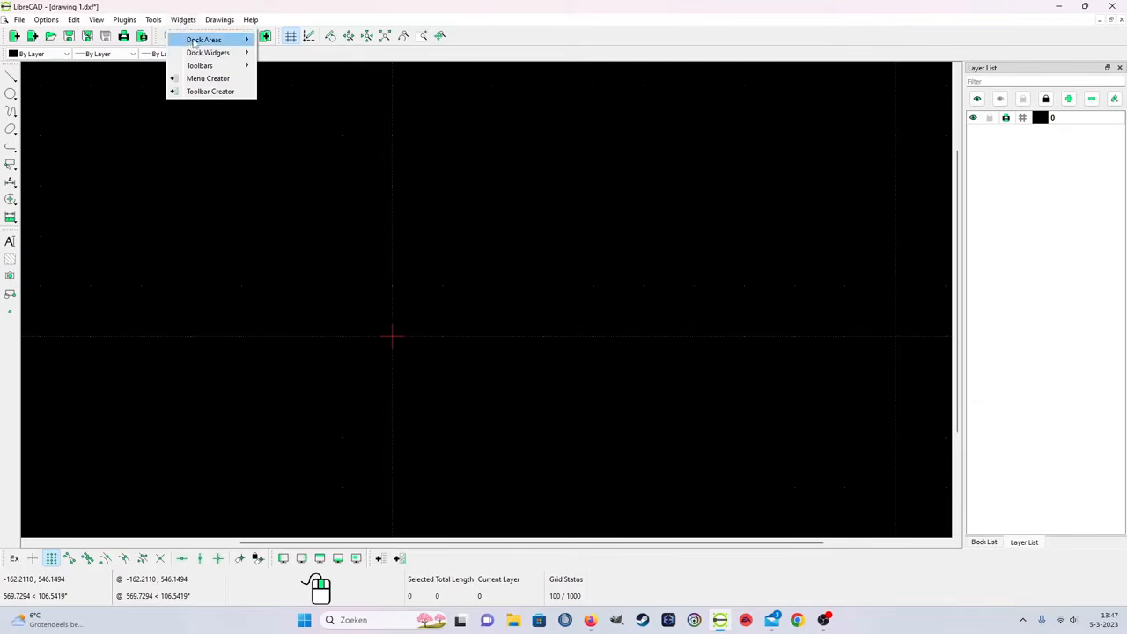
mouse_move(196, 41)
mouse_move(235, 53)
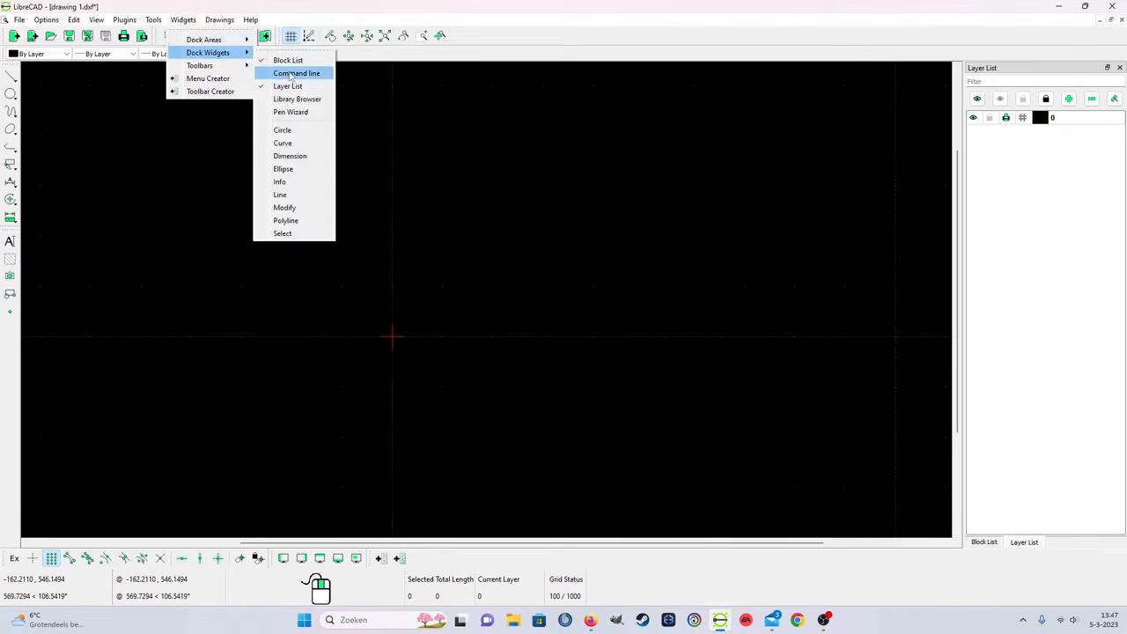
left_click(288, 61)
left_click(186, 20)
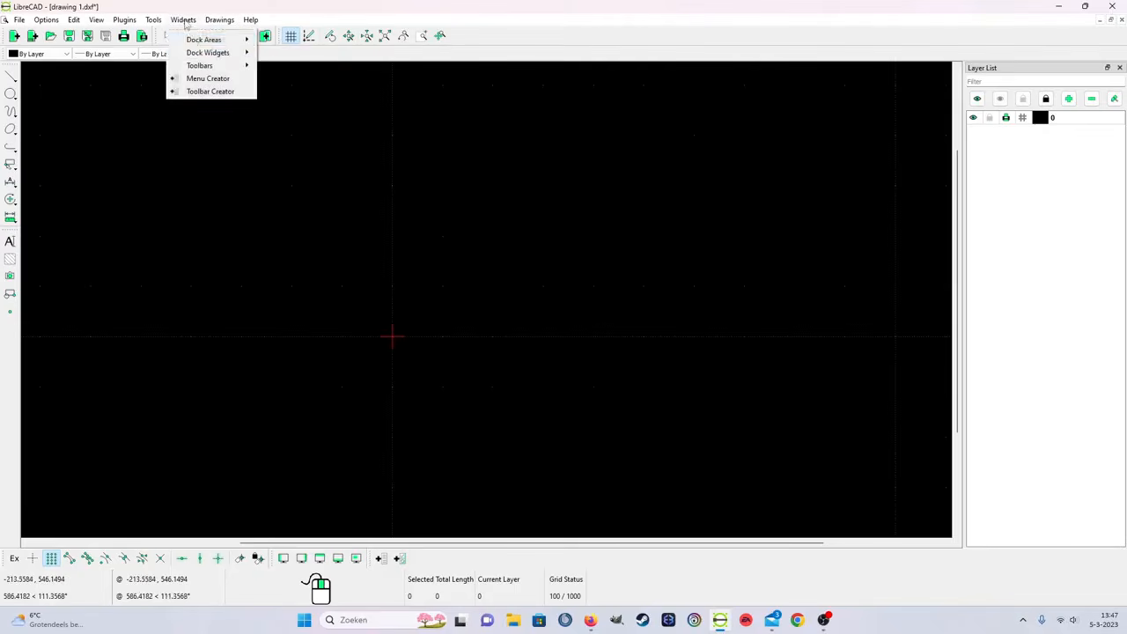
mouse_move(211, 40)
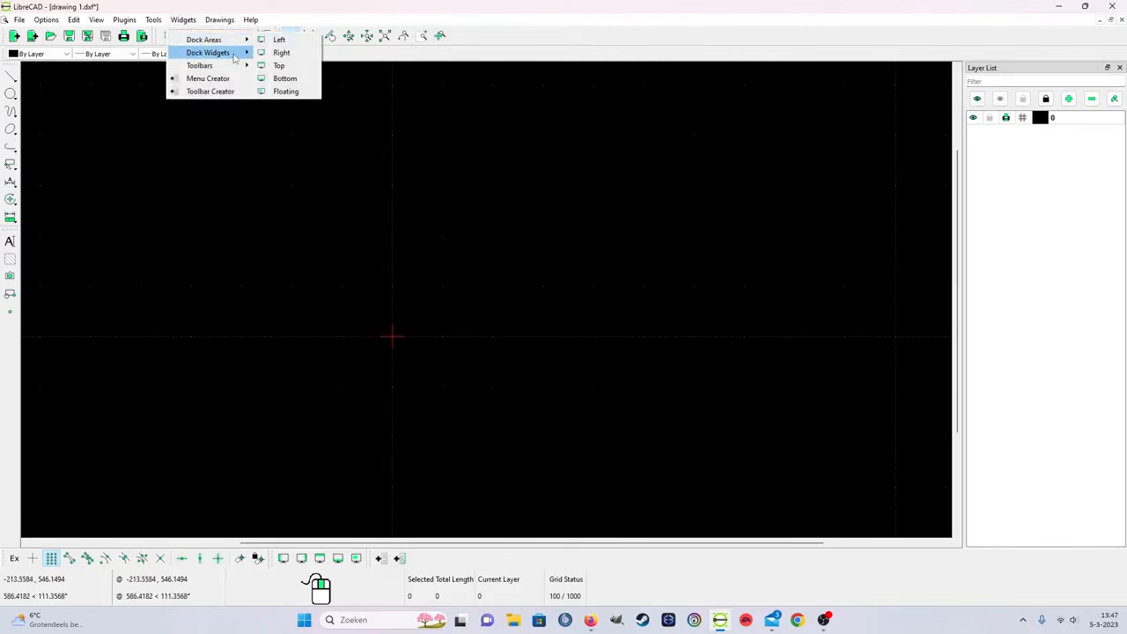
mouse_move(236, 53)
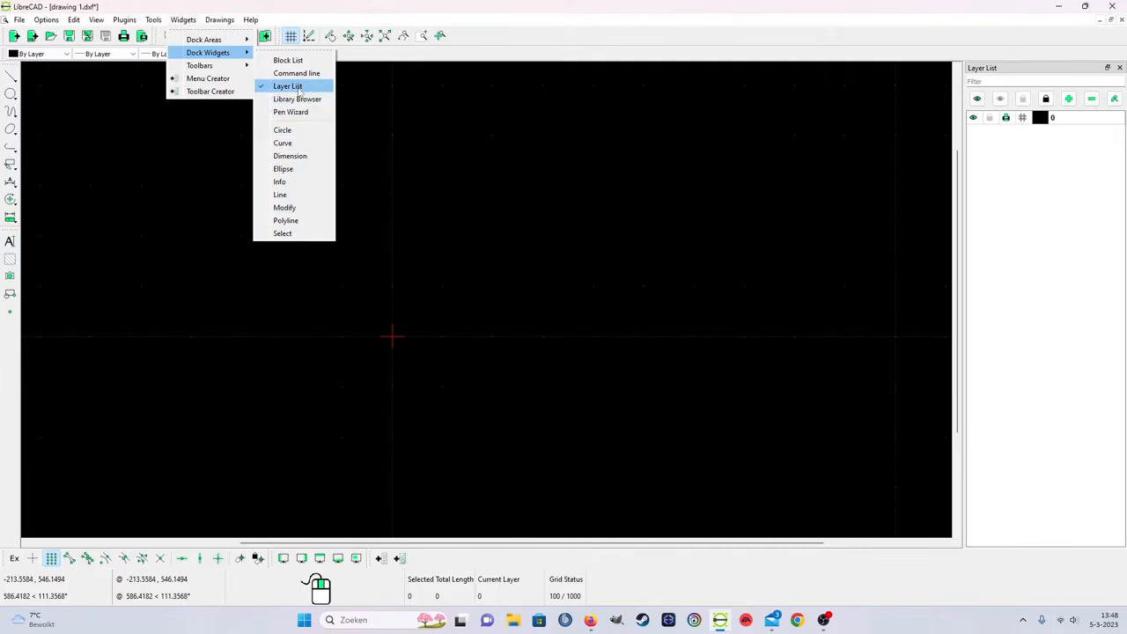
left_click(103, 220)
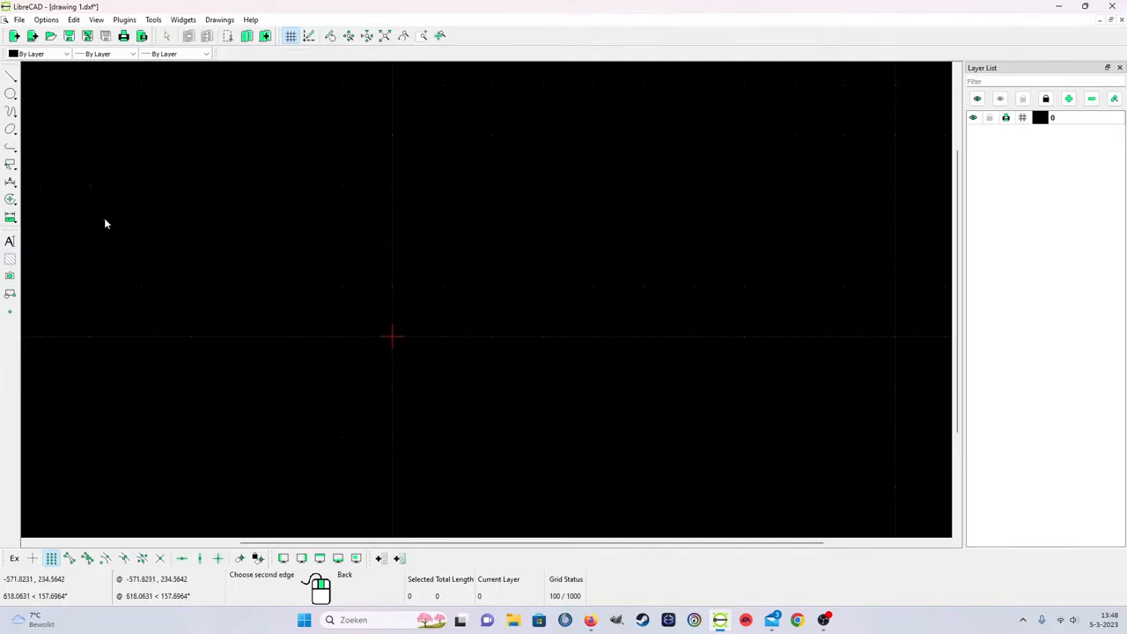
left_click_drag(104, 220, 137, 413)
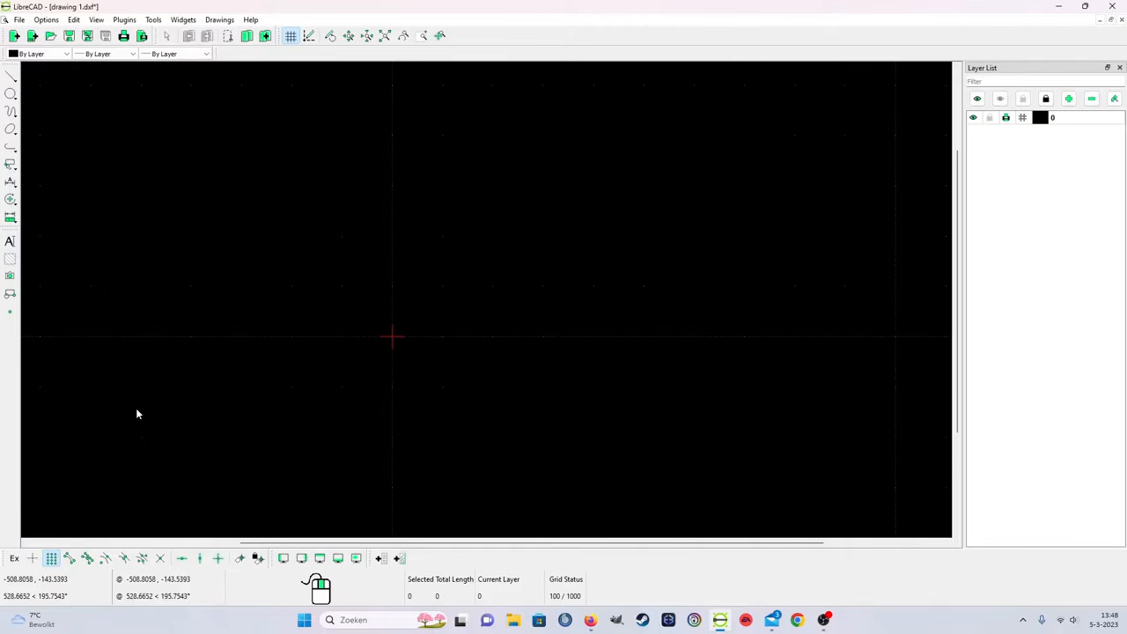
Step: Examine how the grid spacing around the origin changes at different zoom levels
scroll(470, 343, "down", 2)
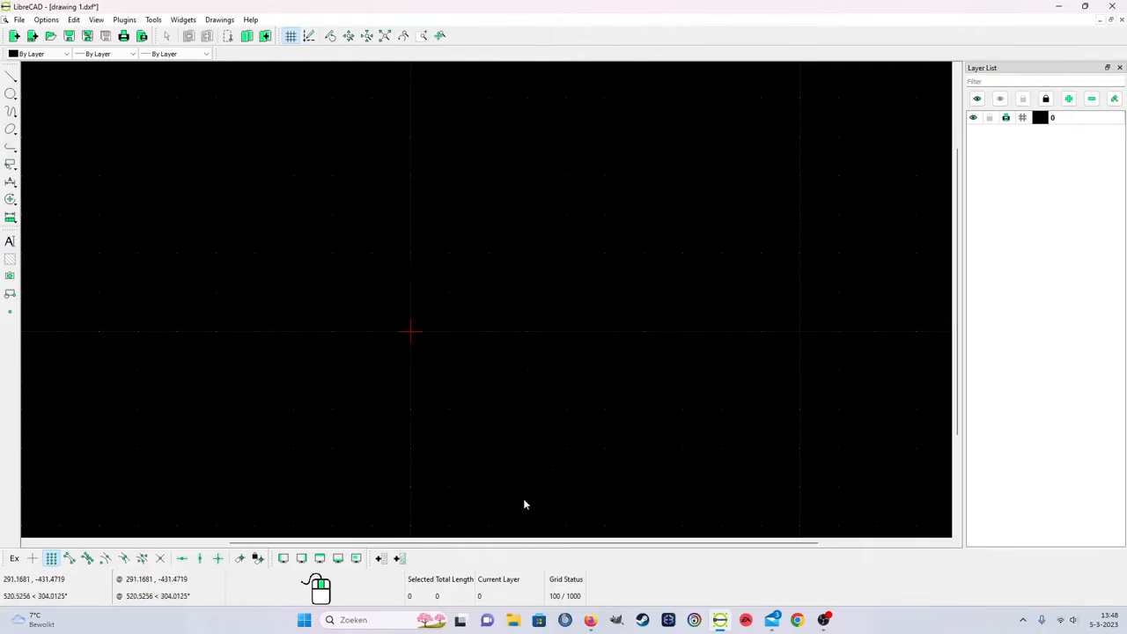
scroll(554, 409, "down", 3)
scroll(556, 401, "down", 5)
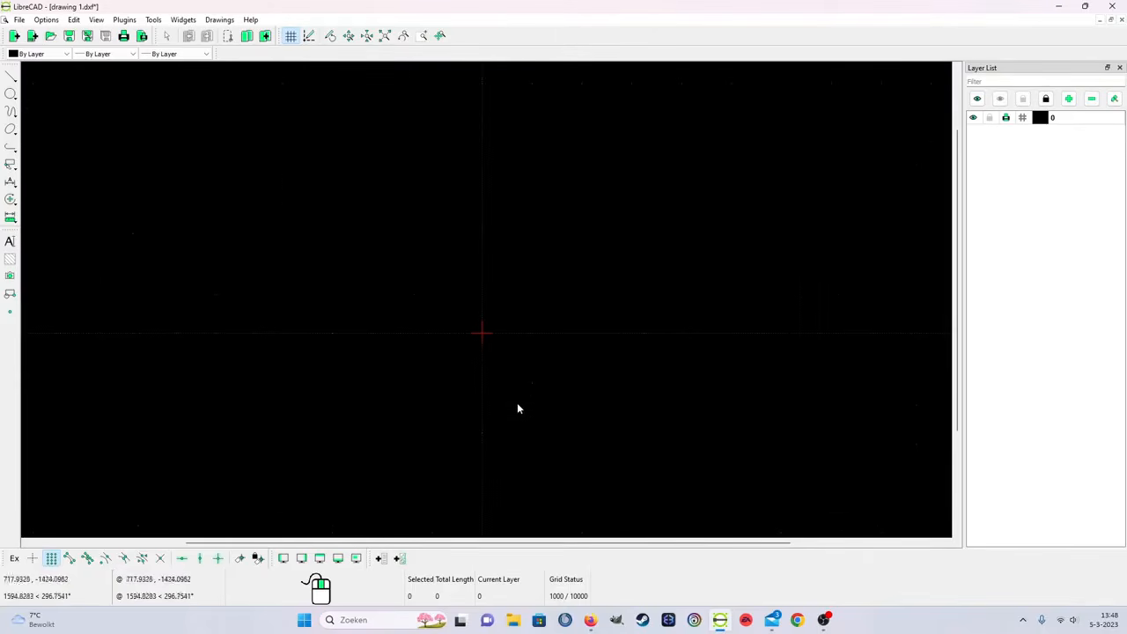
scroll(551, 321, "down", 5)
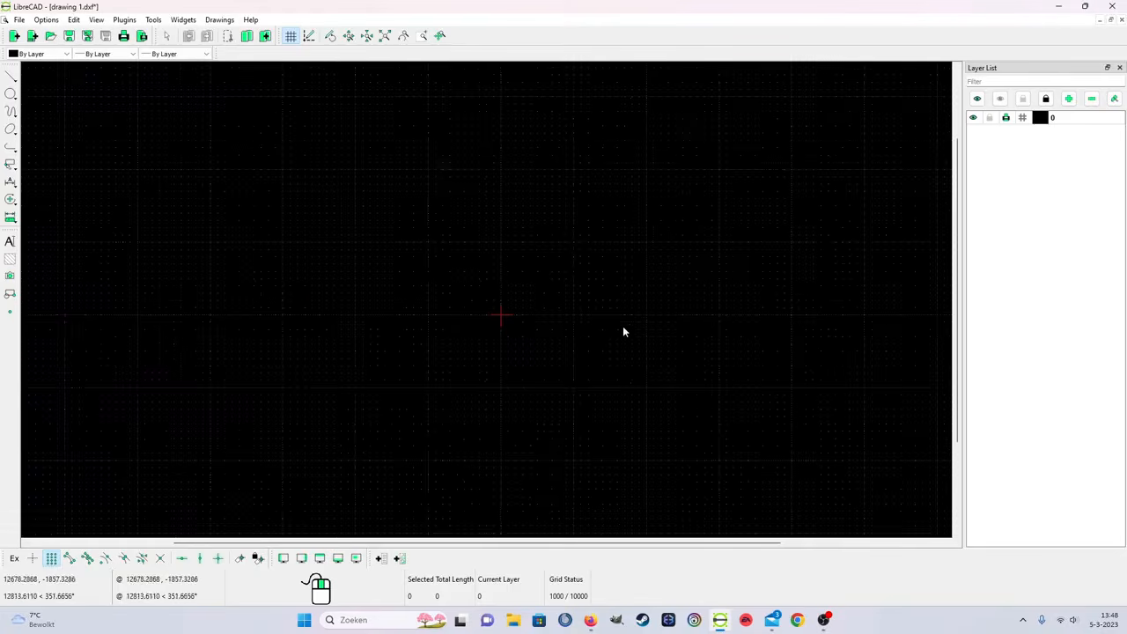
scroll(616, 329, "up", 3)
scroll(243, 293, "up", 5)
scroll(347, 264, "up", 3)
scroll(598, 271, "up", 4)
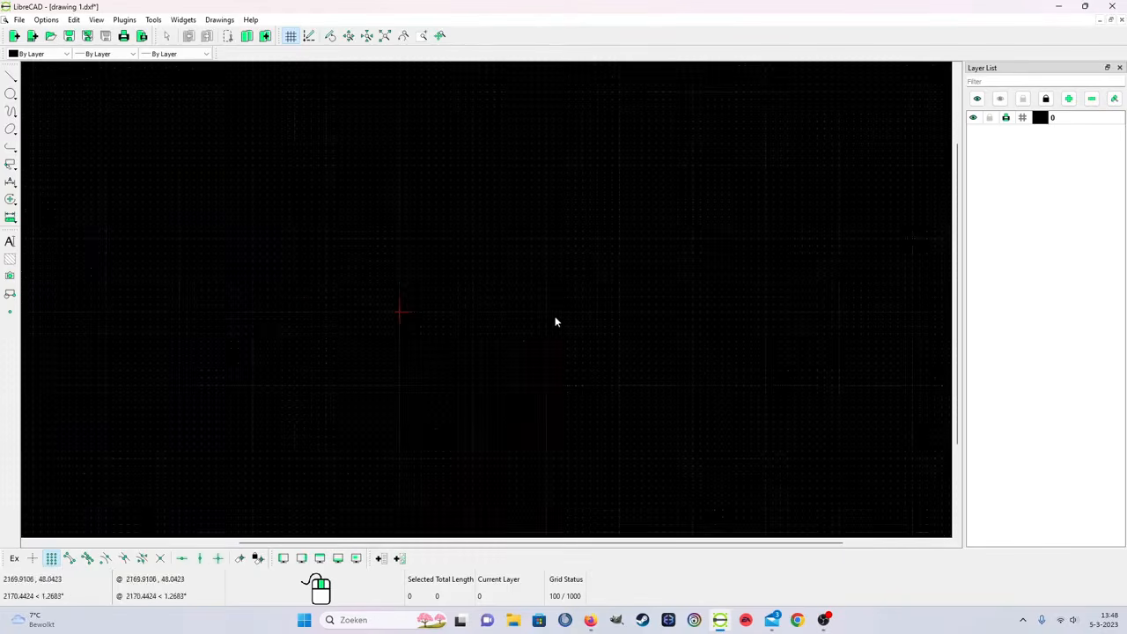
scroll(483, 370, "up", 4)
scroll(207, 242, "up", 4)
scroll(485, 339, "up", 2)
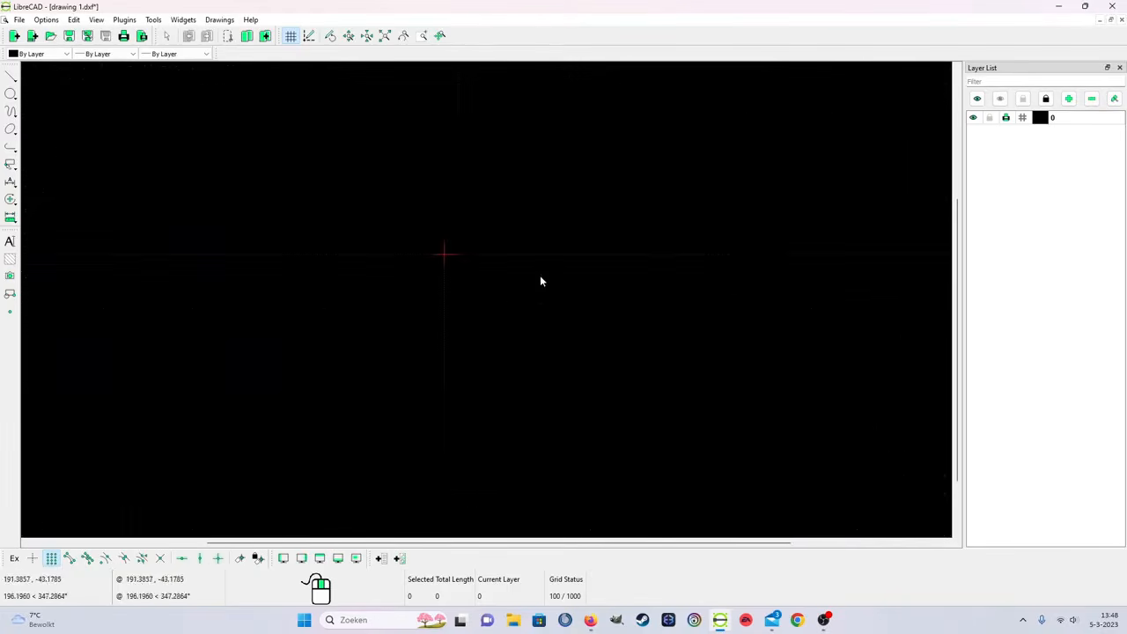
scroll(516, 273, "up", 3)
scroll(402, 316, "up", 2)
scroll(409, 304, "up", 2)
scroll(388, 289, "up", 2)
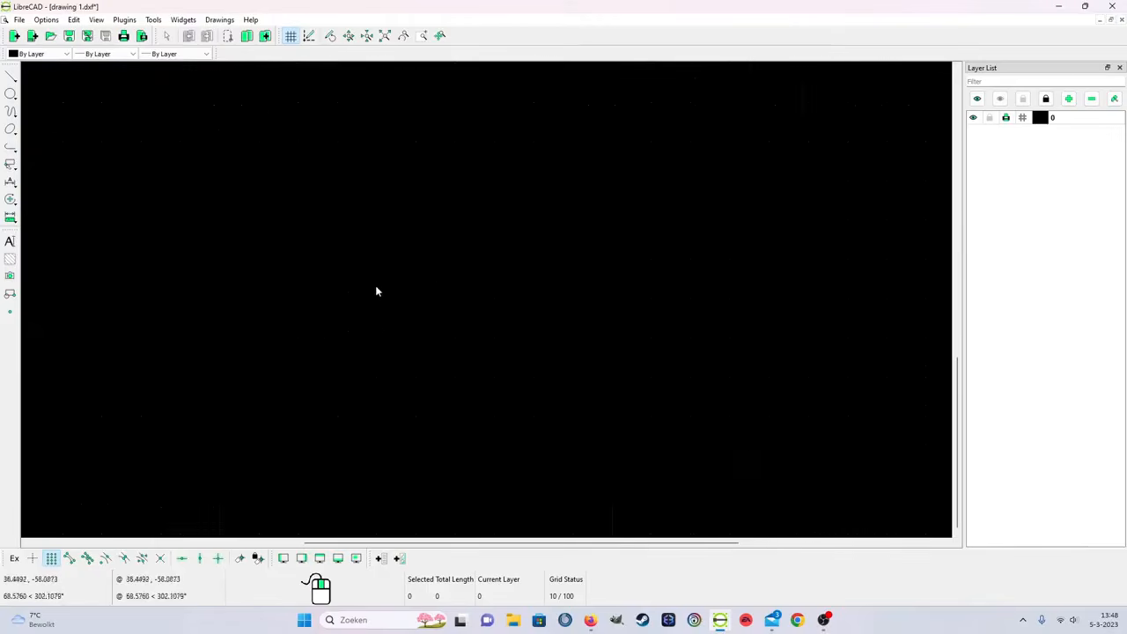
scroll(485, 308, "down", 10)
scroll(482, 320, "up", 3)
scroll(340, 182, "up", 2)
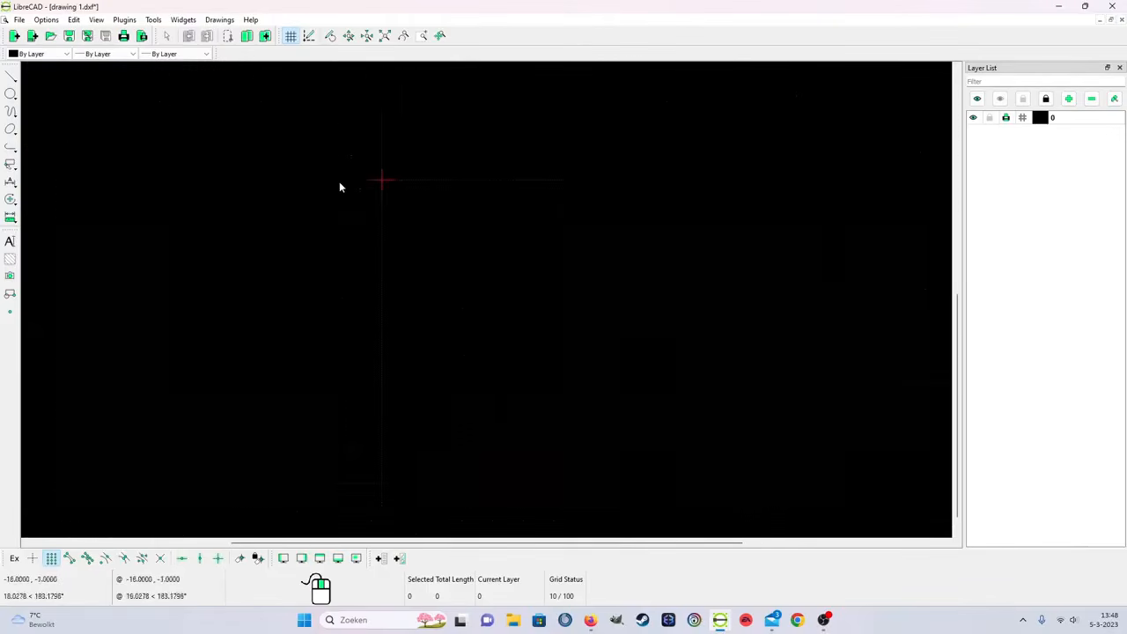
scroll(317, 141, "up", 3)
scroll(395, 179, "up", 4)
scroll(580, 253, "down", 1)
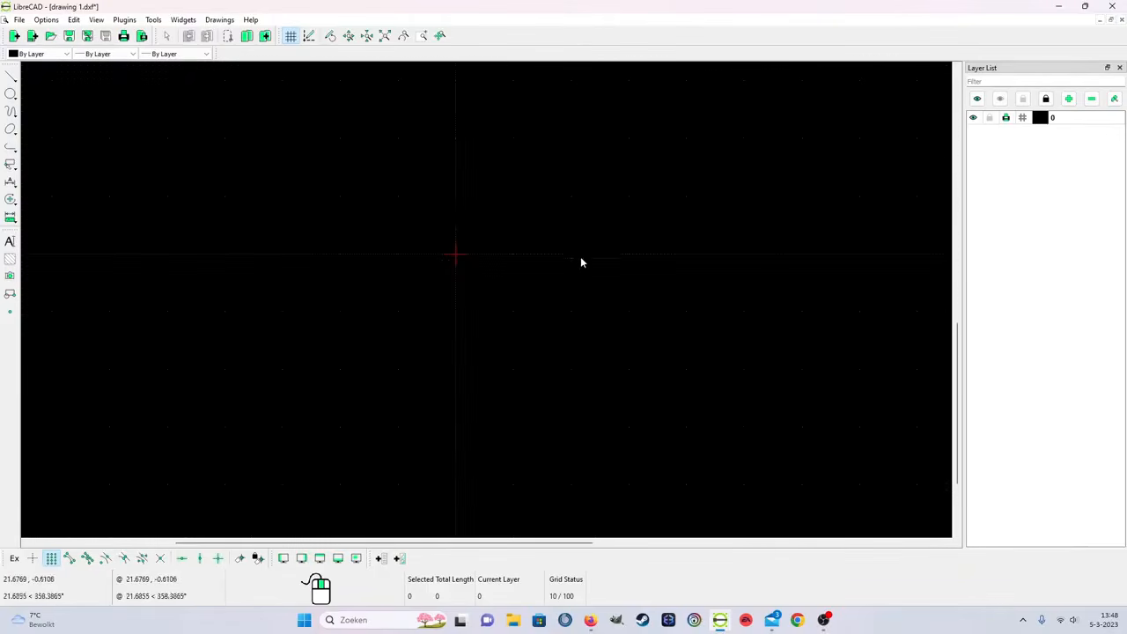
scroll(580, 258, "up", 1)
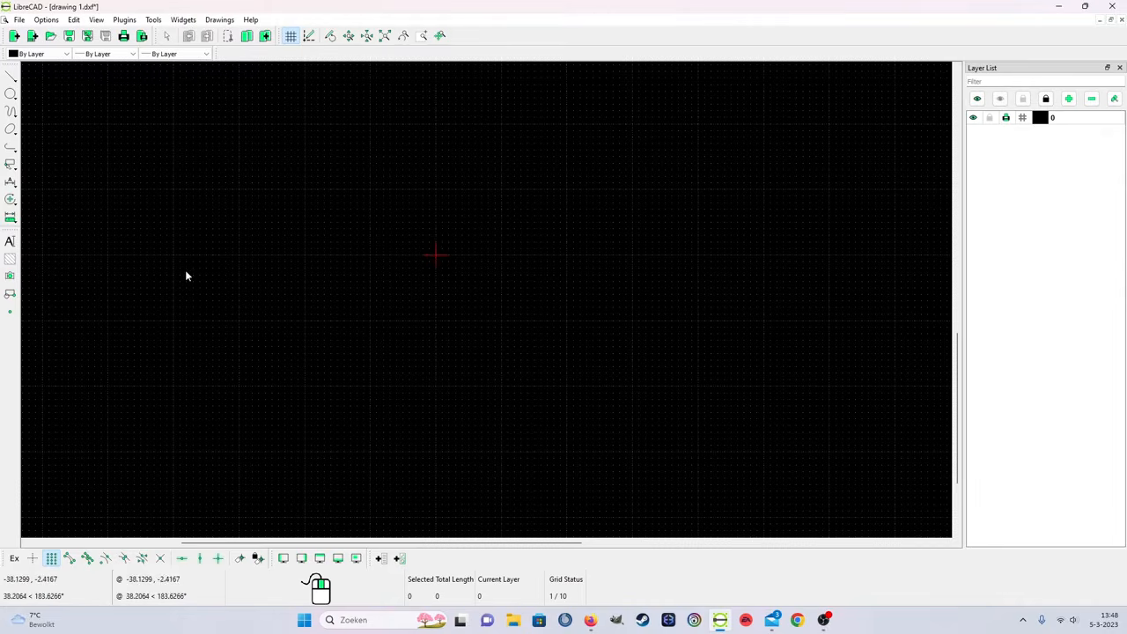
Step: Open the current drawing preferences and set the paper format to A4 in landscape orientation
left_click(48, 21)
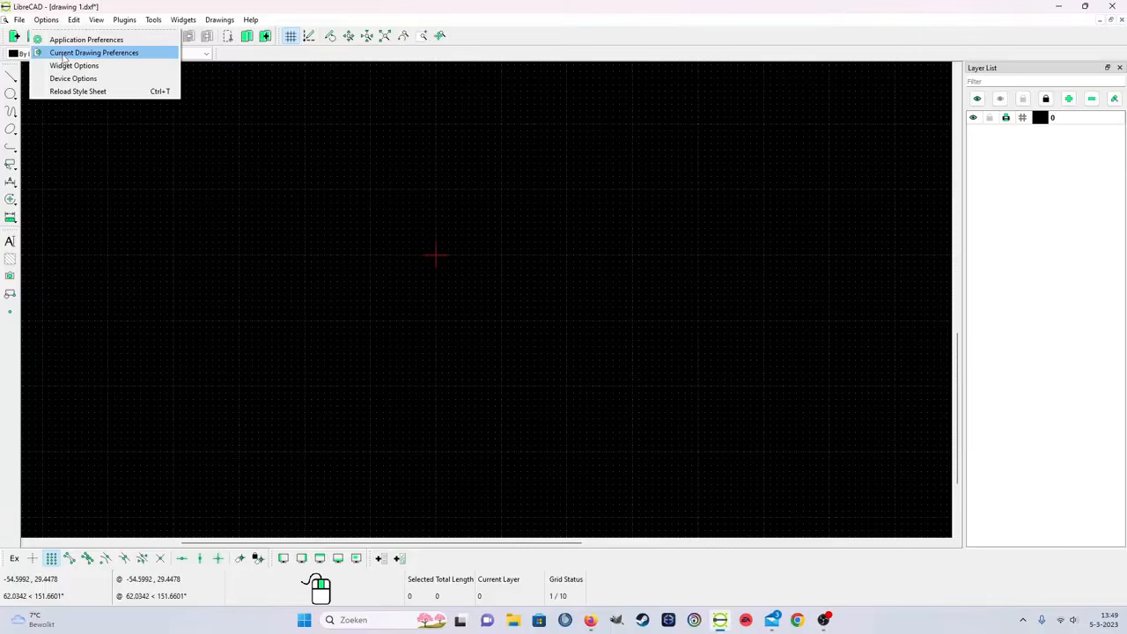
left_click(120, 55)
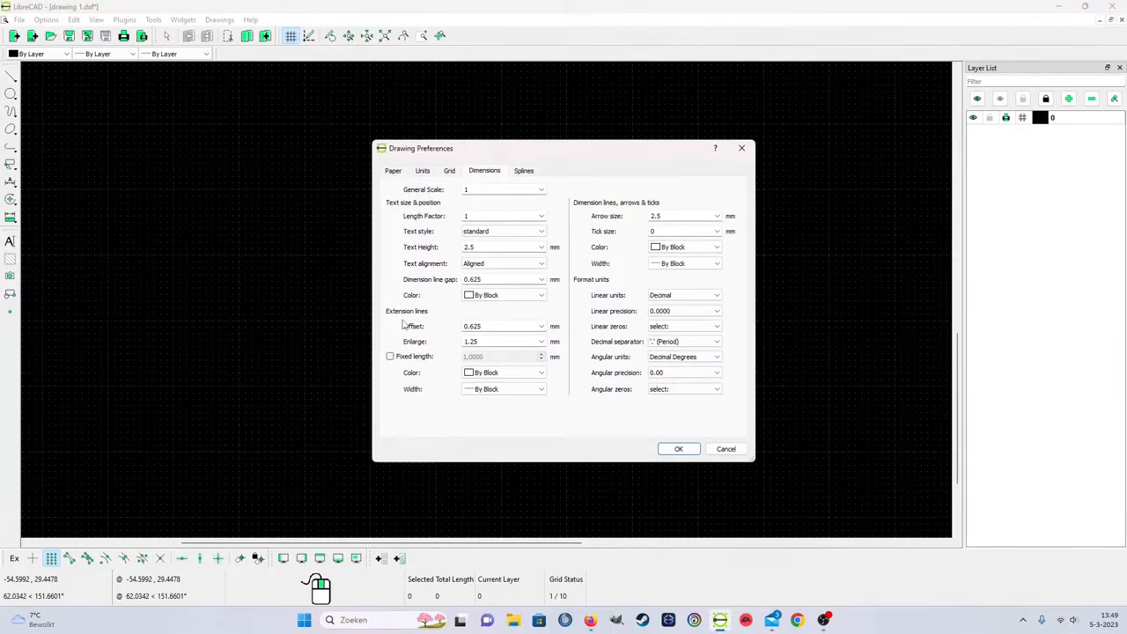
left_click(396, 171)
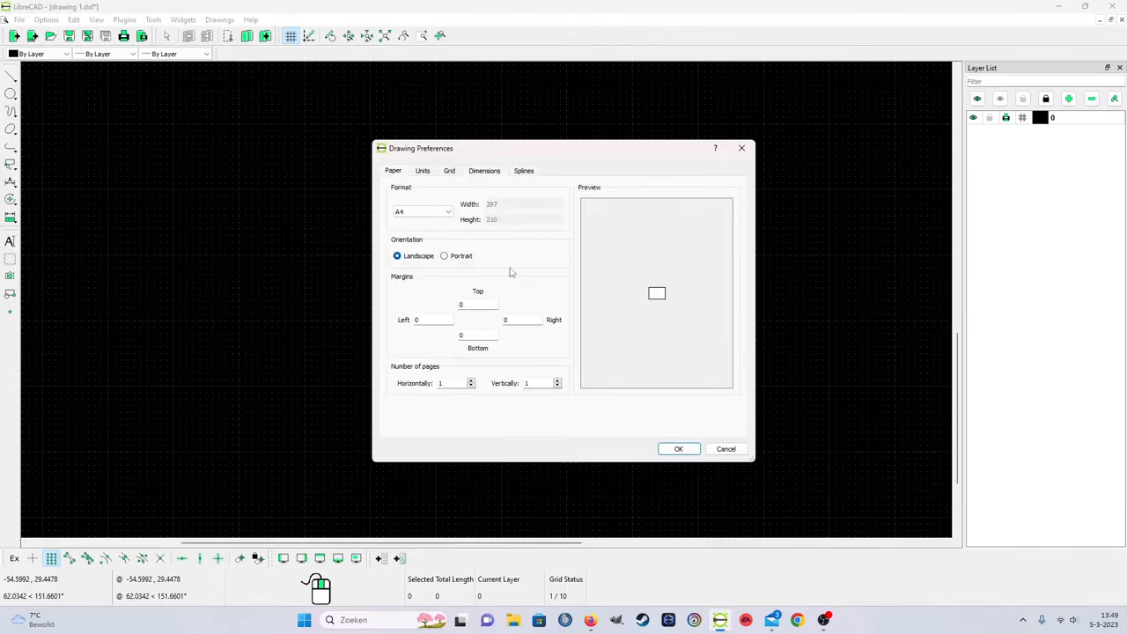
left_click(430, 214)
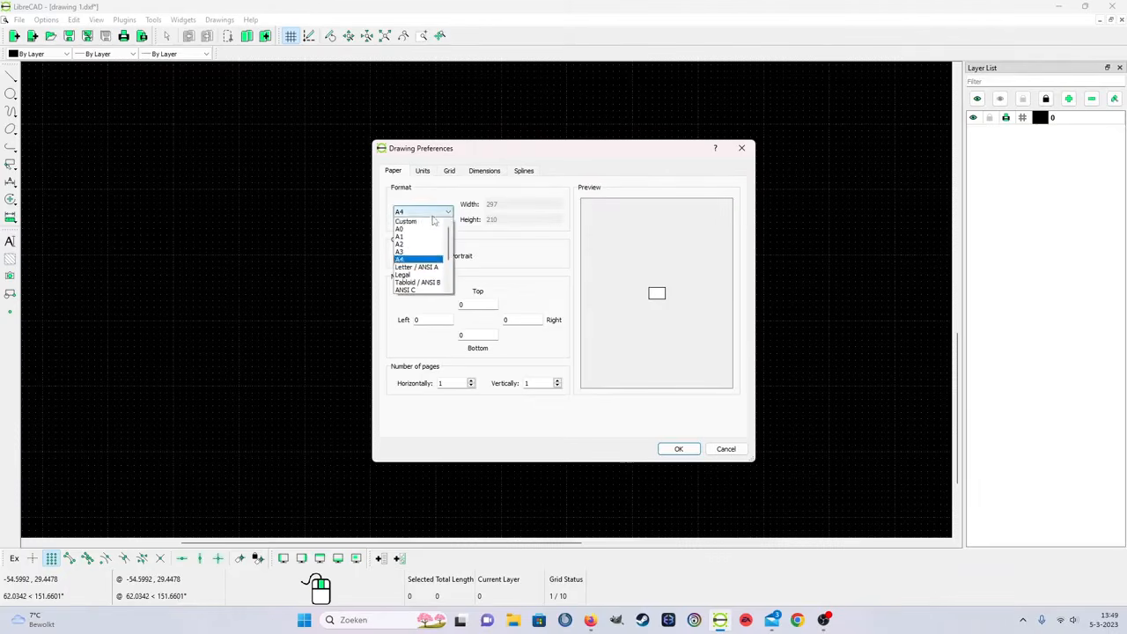
left_click(421, 260)
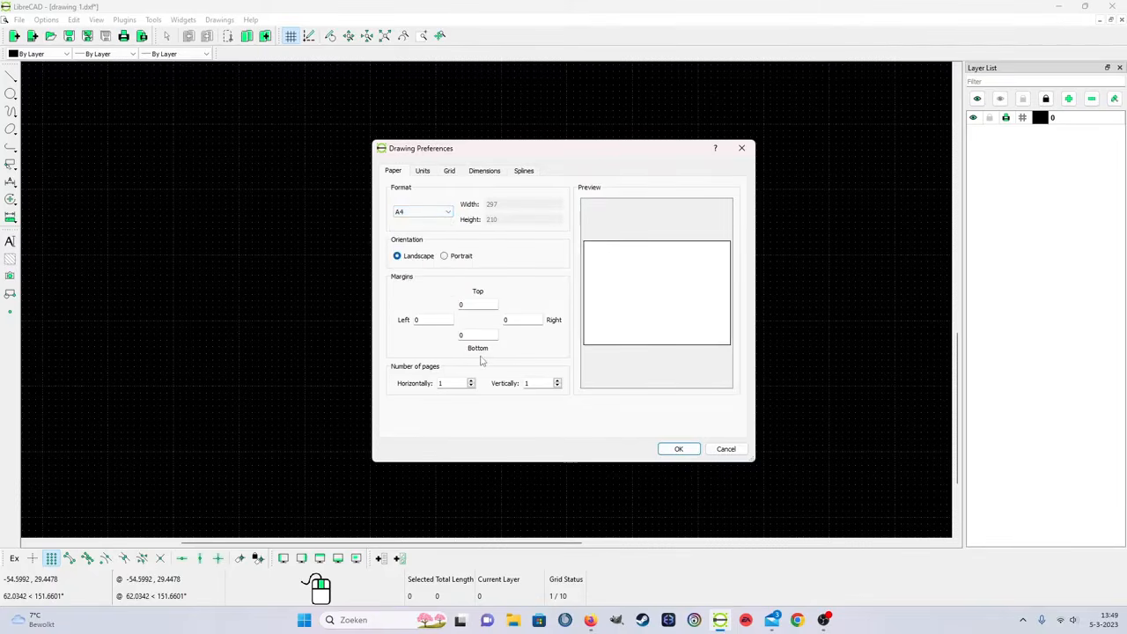
left_click(447, 256)
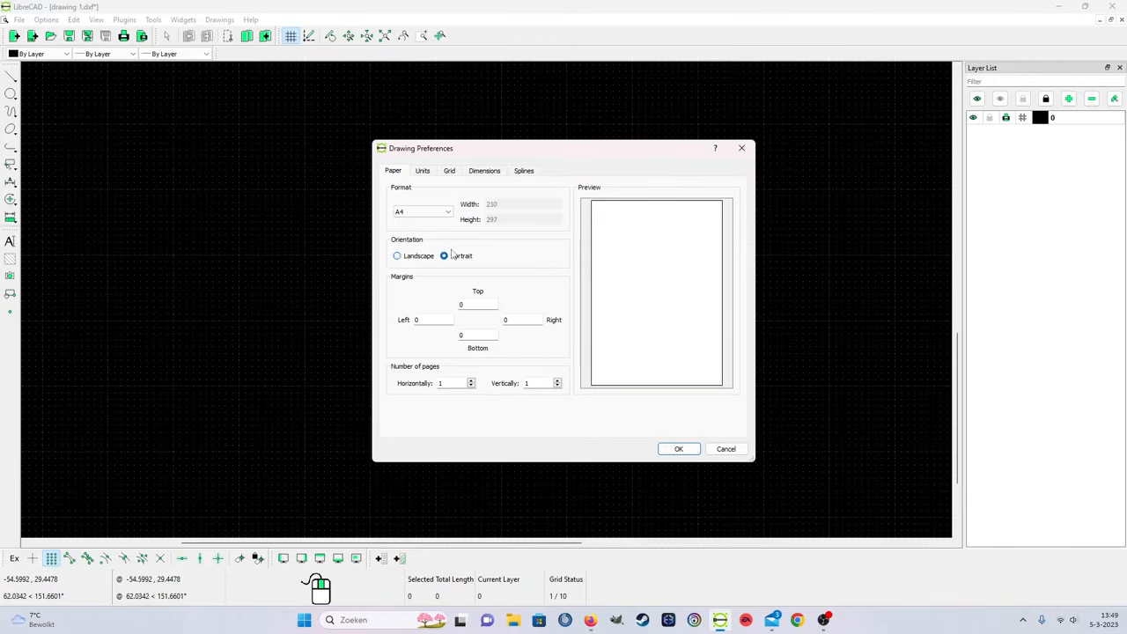
left_click(397, 256)
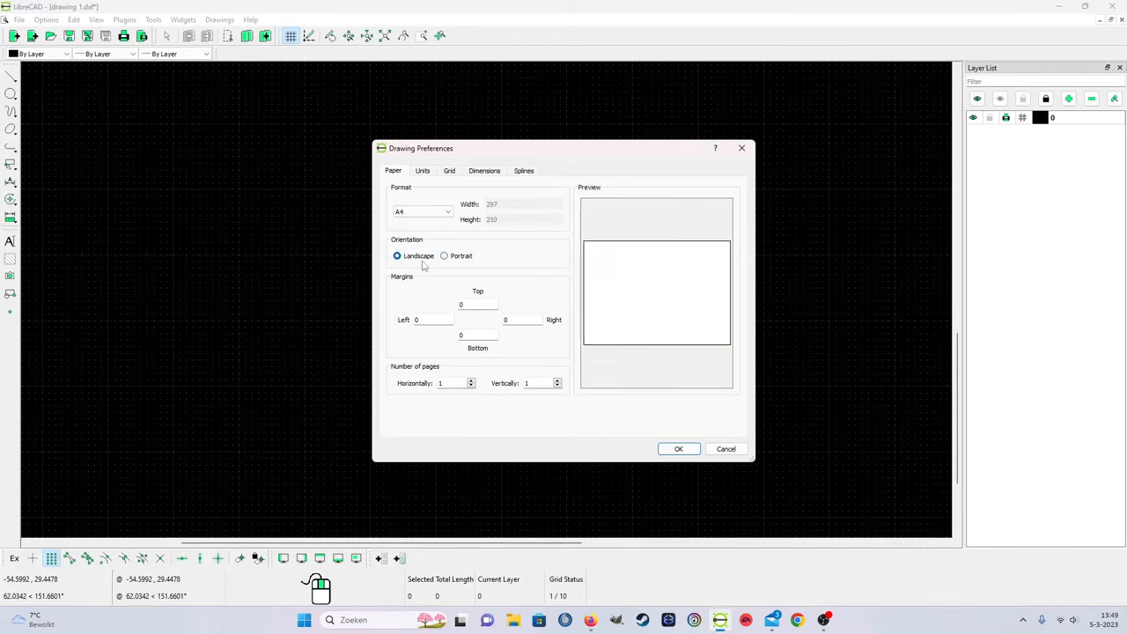
Step: Set the drawing units' length precision to 0.00 and the angle precision to 0
left_click(424, 172)
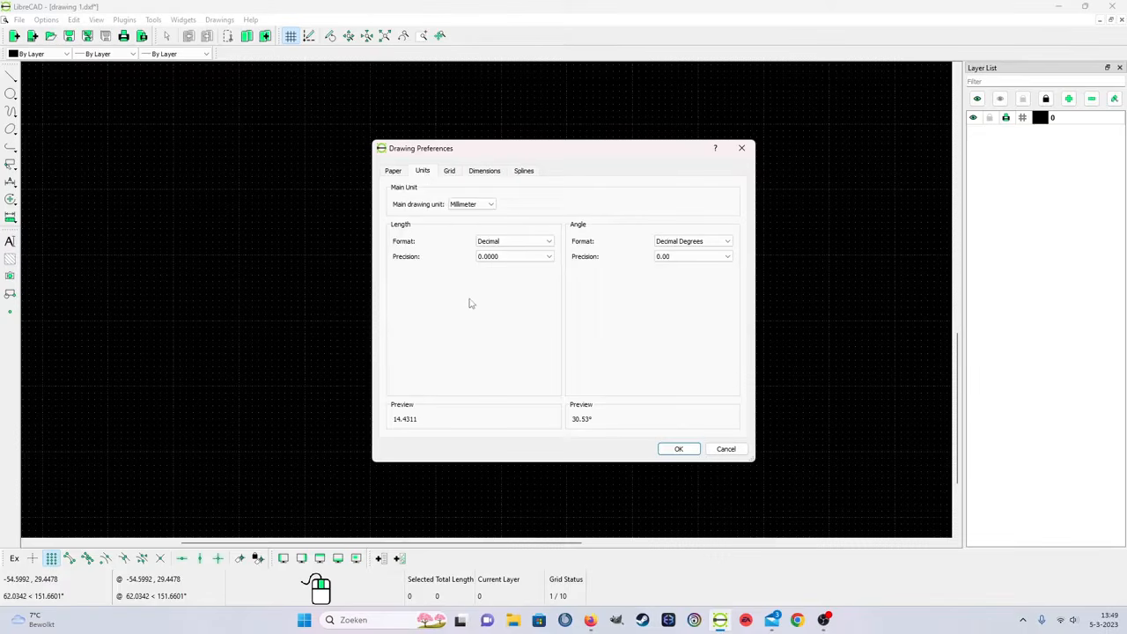
left_click(510, 256)
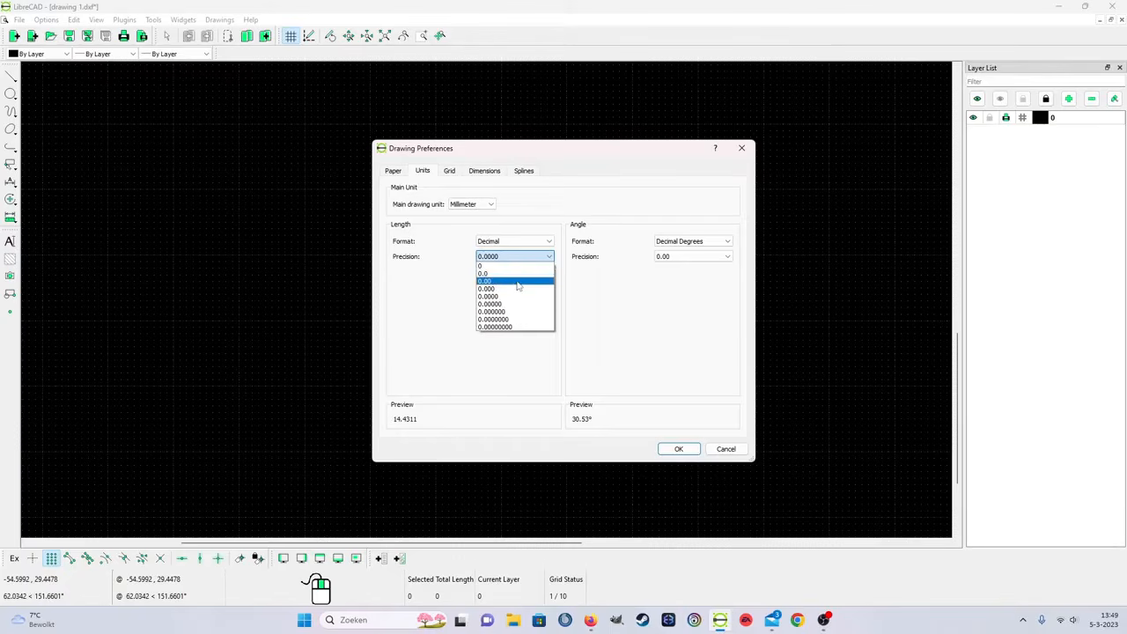
left_click(519, 281)
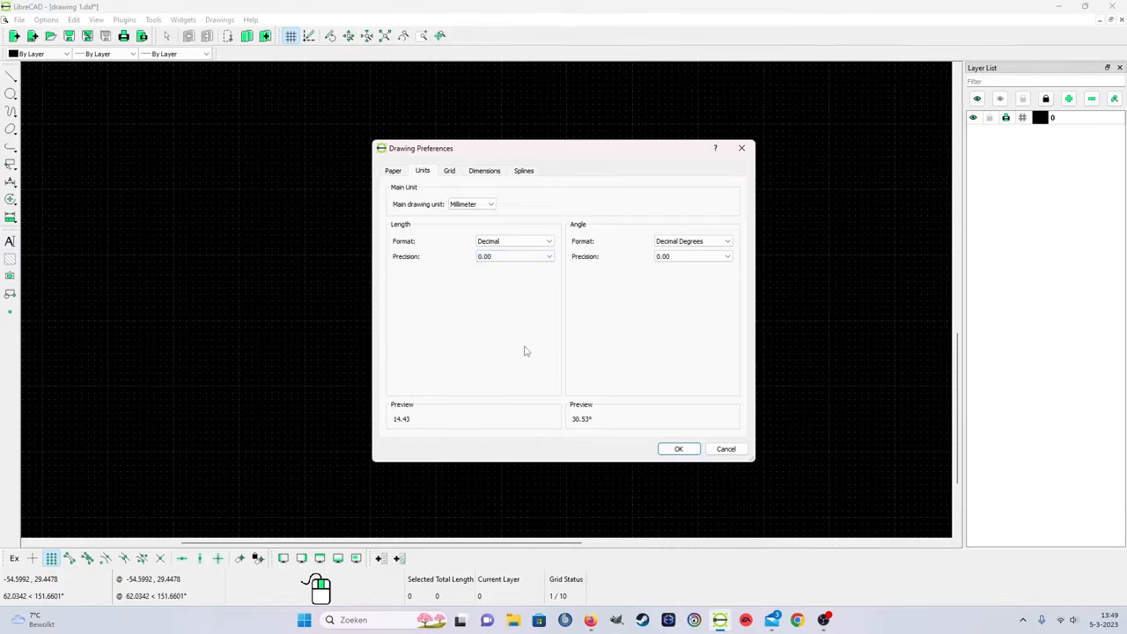
left_click(515, 258)
left_click(514, 286)
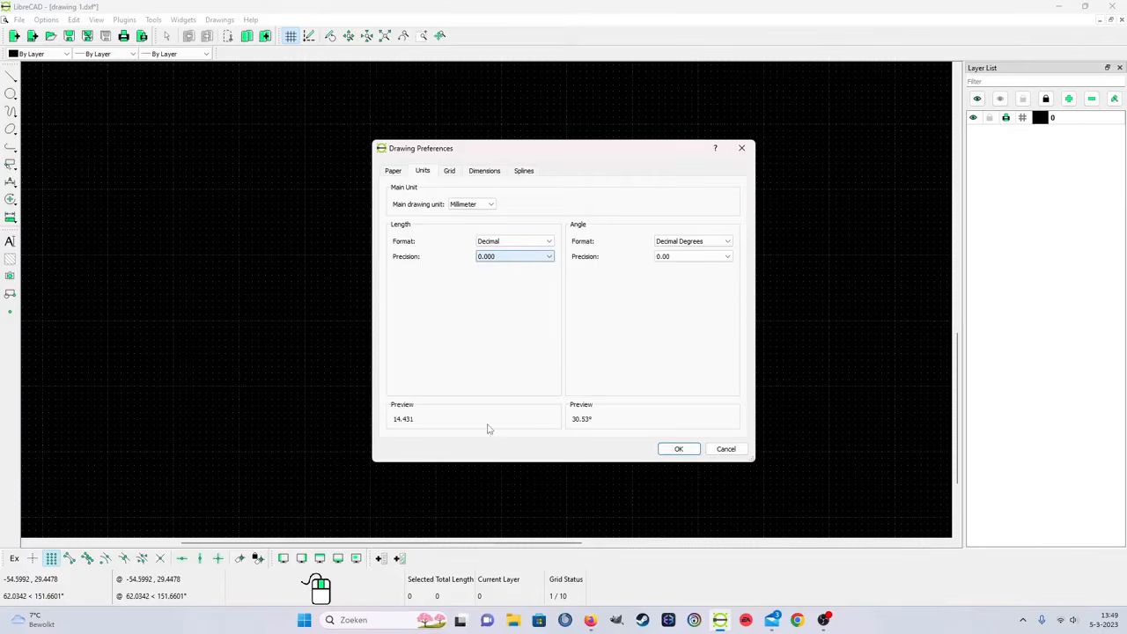
left_click(513, 257)
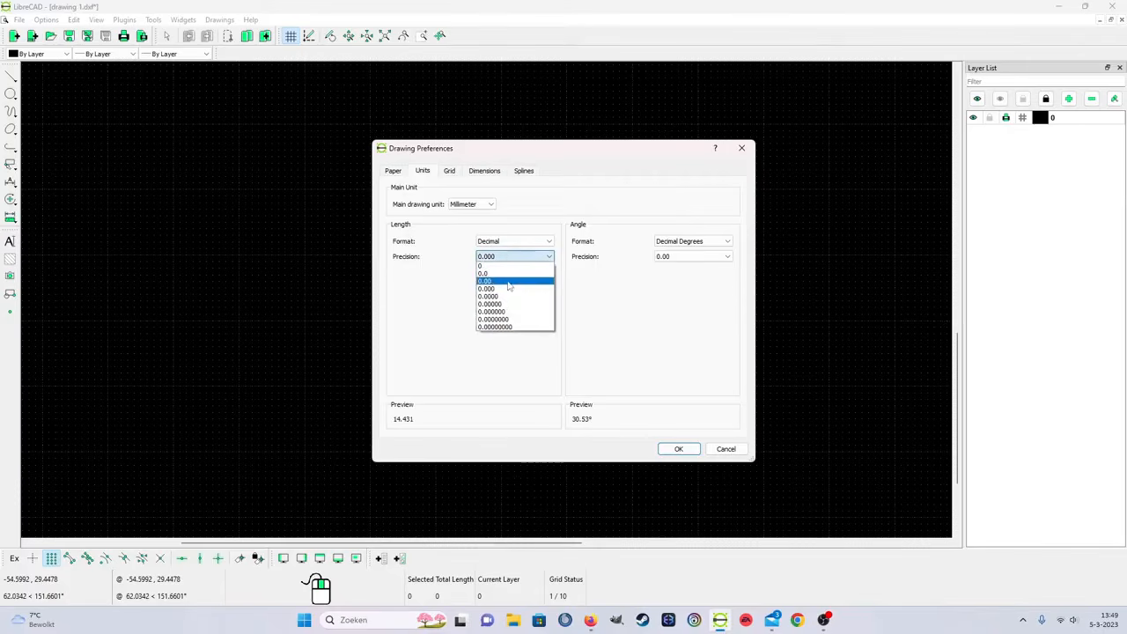
left_click(508, 282)
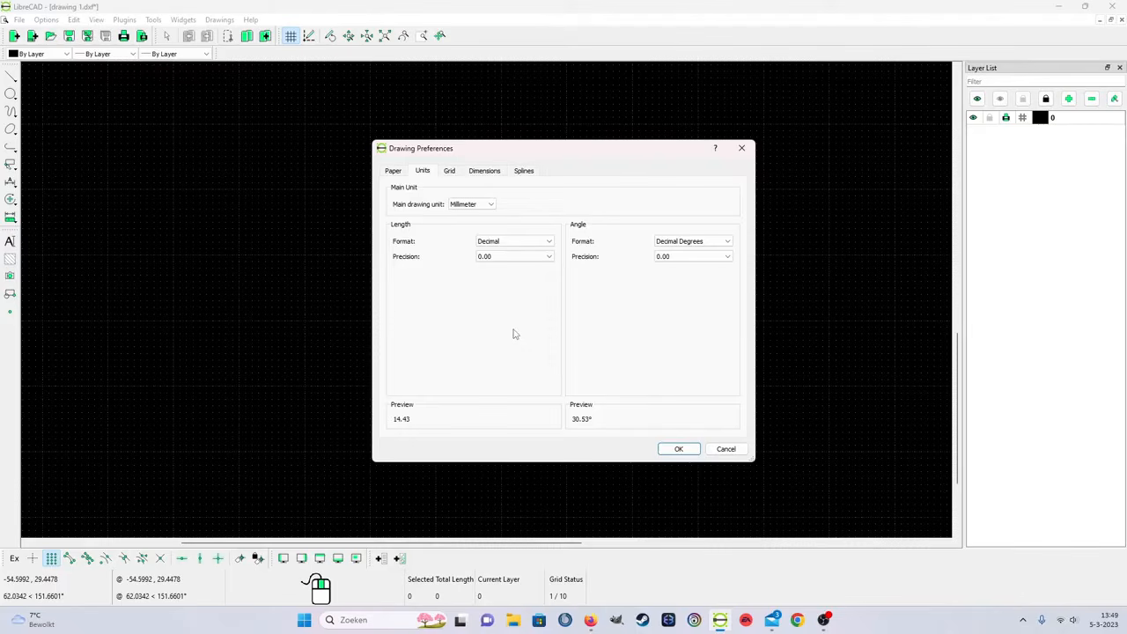
left_click(687, 258)
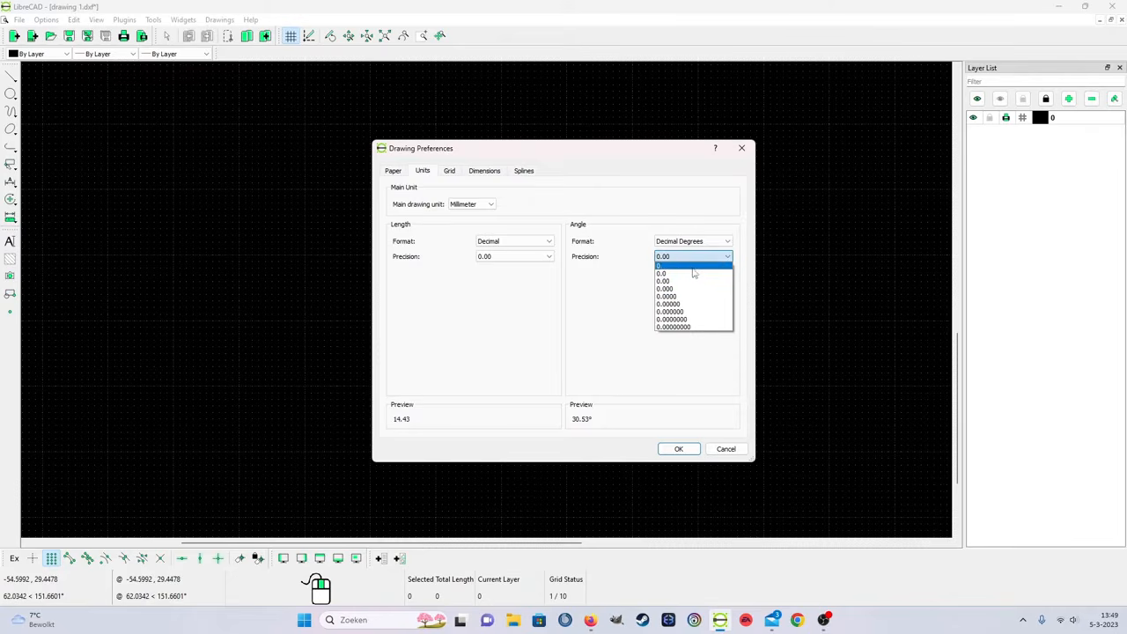
left_click(705, 266)
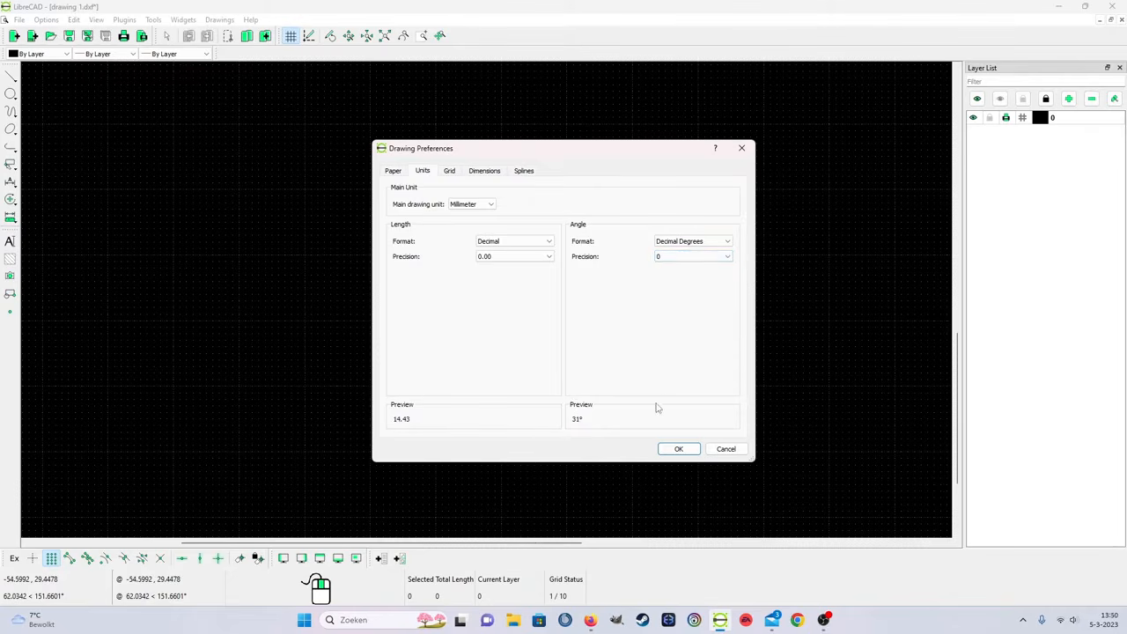
Step: Set the dimensions' linear precision to 0.00 and angular precision to 0, and apply the drawing preferences
left_click(451, 173)
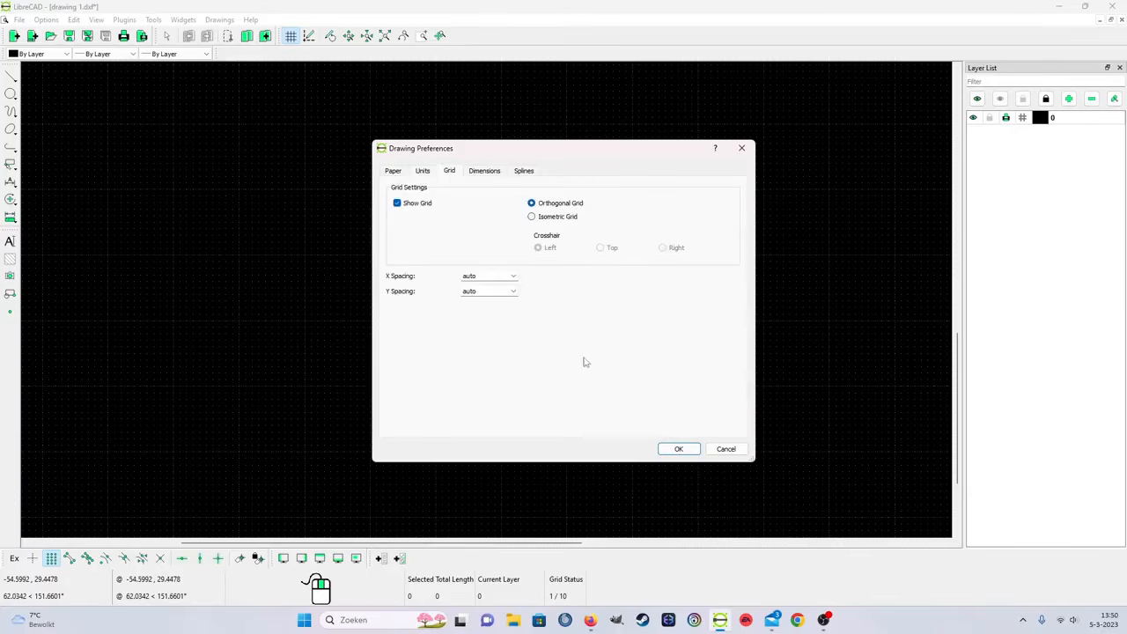
left_click(484, 173)
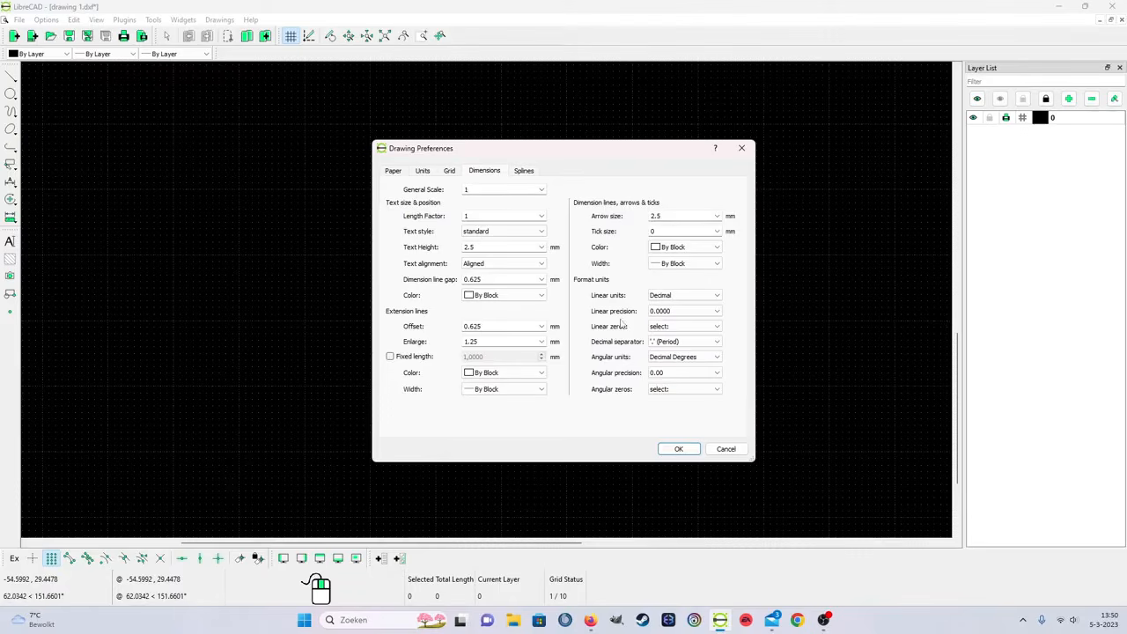
left_click(718, 313)
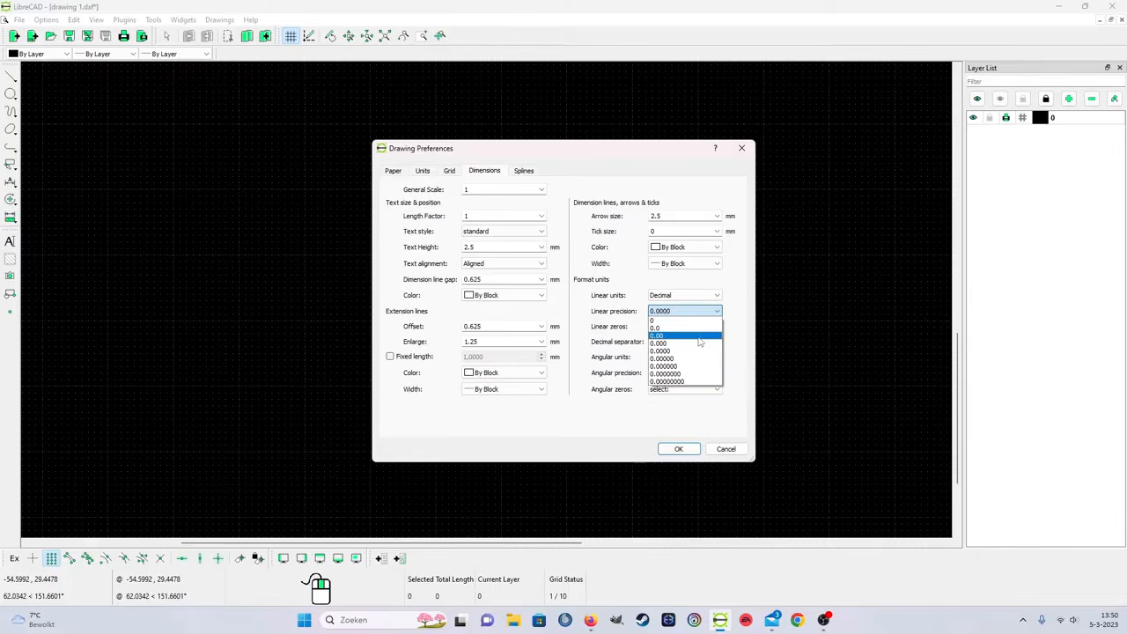
left_click(700, 342)
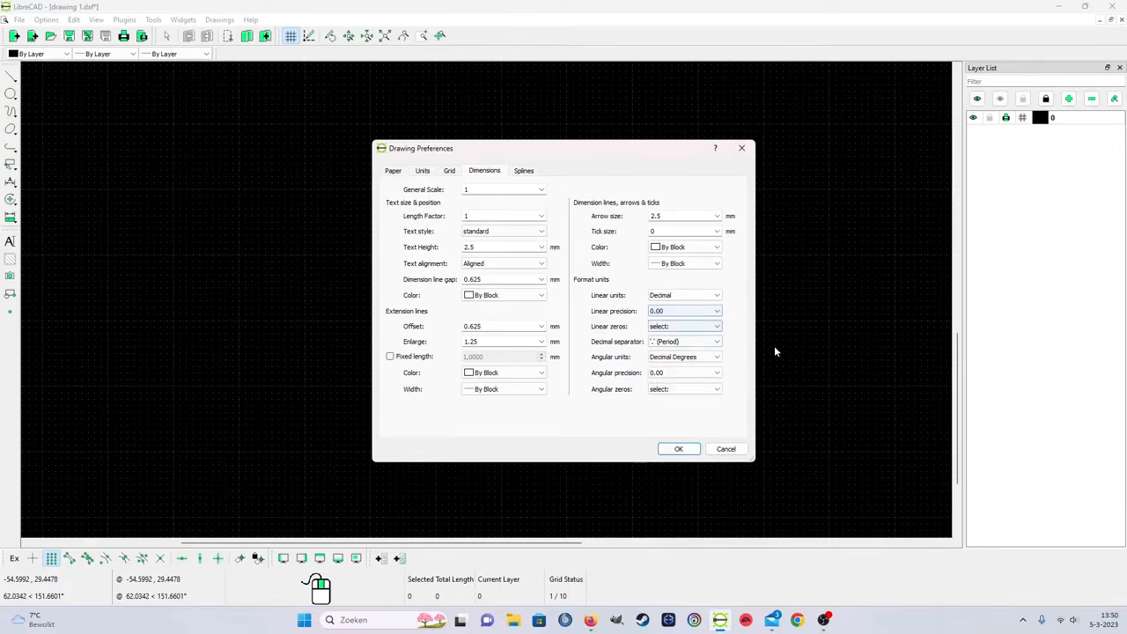
left_click(695, 372)
left_click(678, 381)
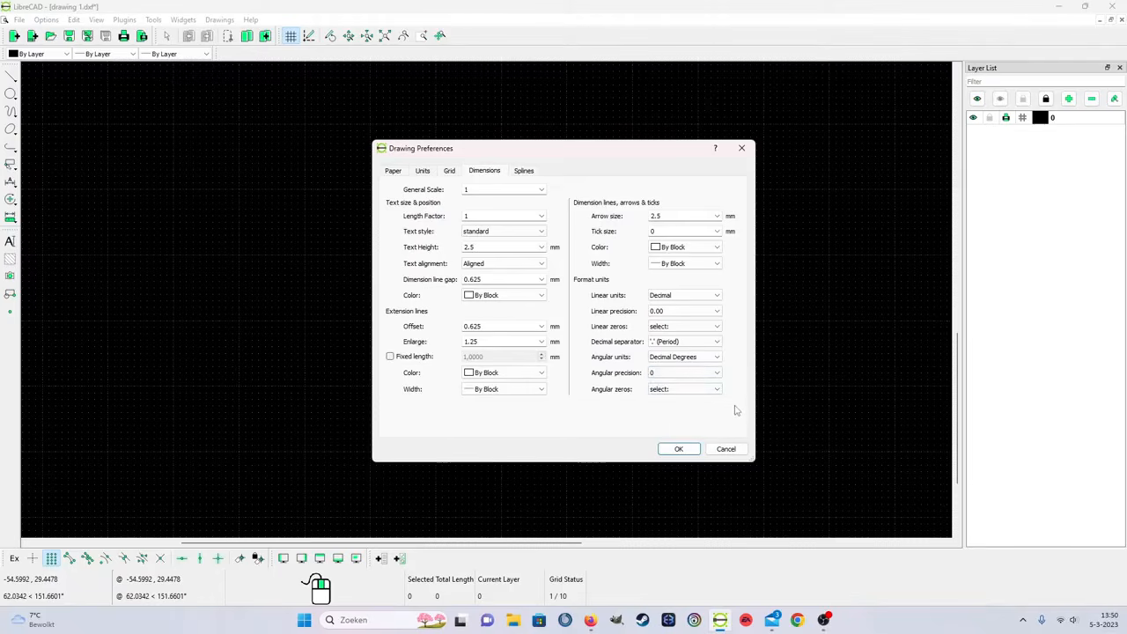
left_click(677, 449)
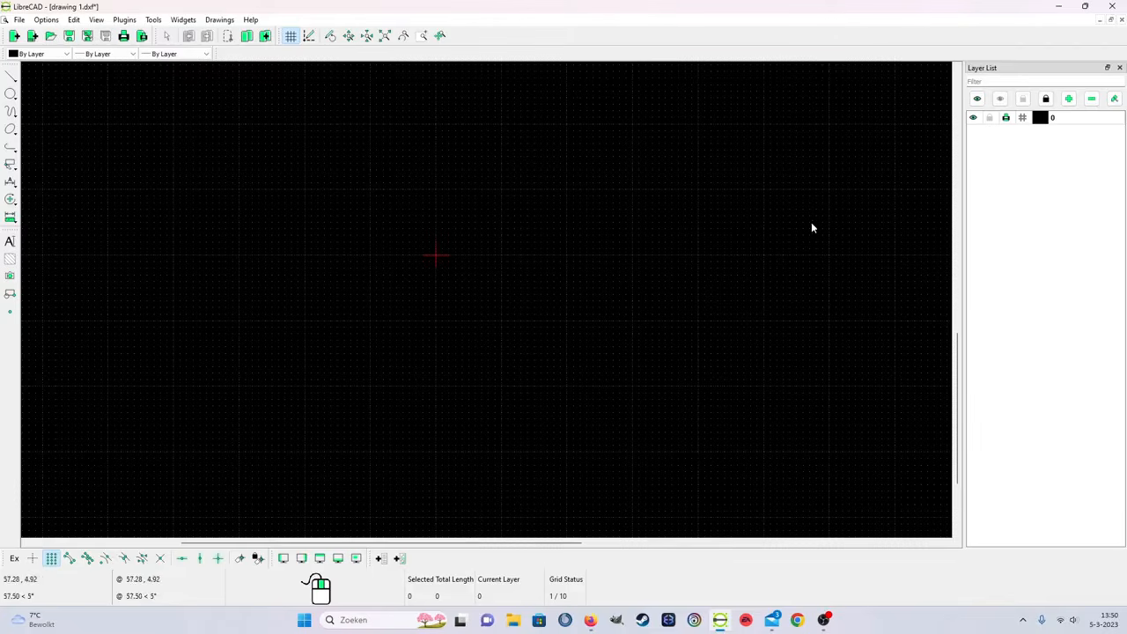
Step: Set the default pen width of layer 0 to 0.50mm (ISO)
scroll(572, 229, "up", 5)
scroll(546, 229, "up", 1)
left_click(1113, 98)
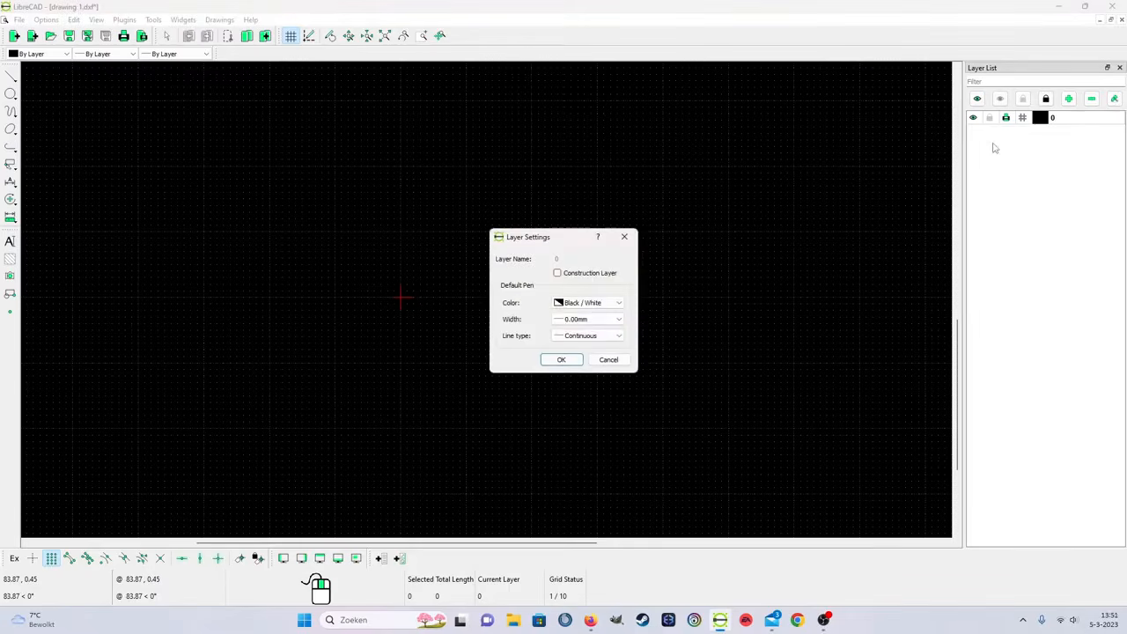
left_click(585, 318)
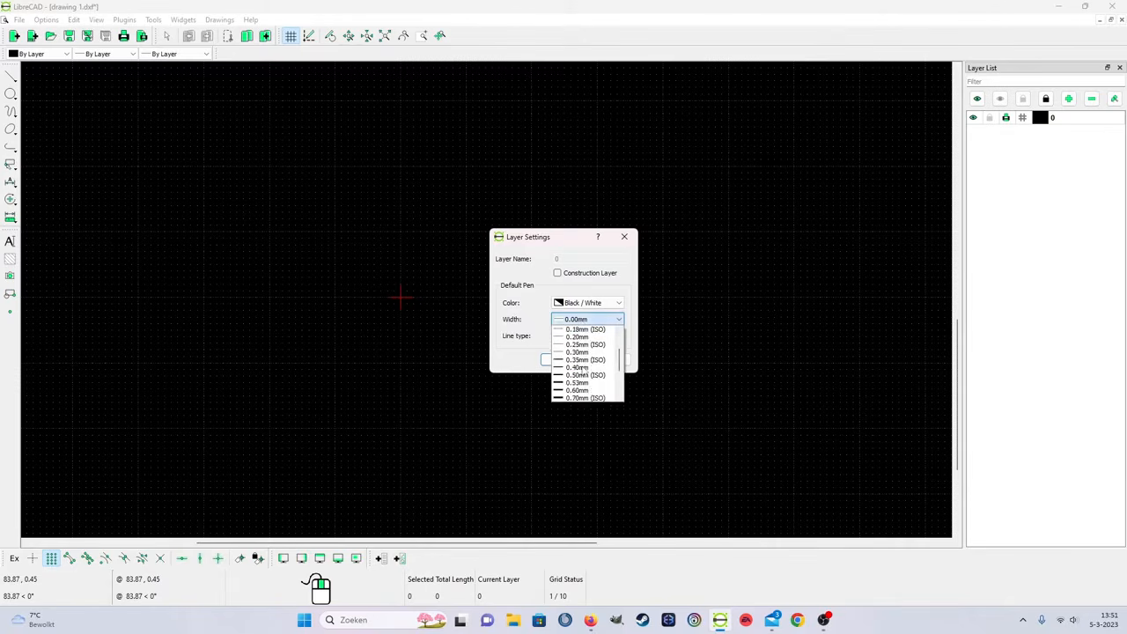
scroll(582, 395, "down", 3)
left_click(584, 375)
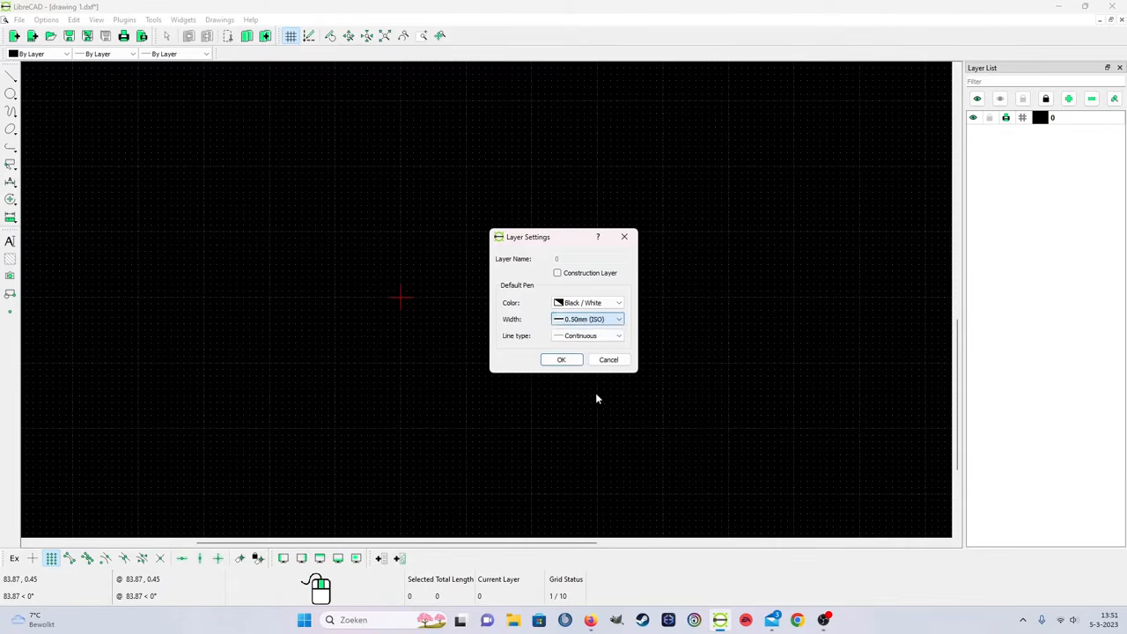
left_click(560, 360)
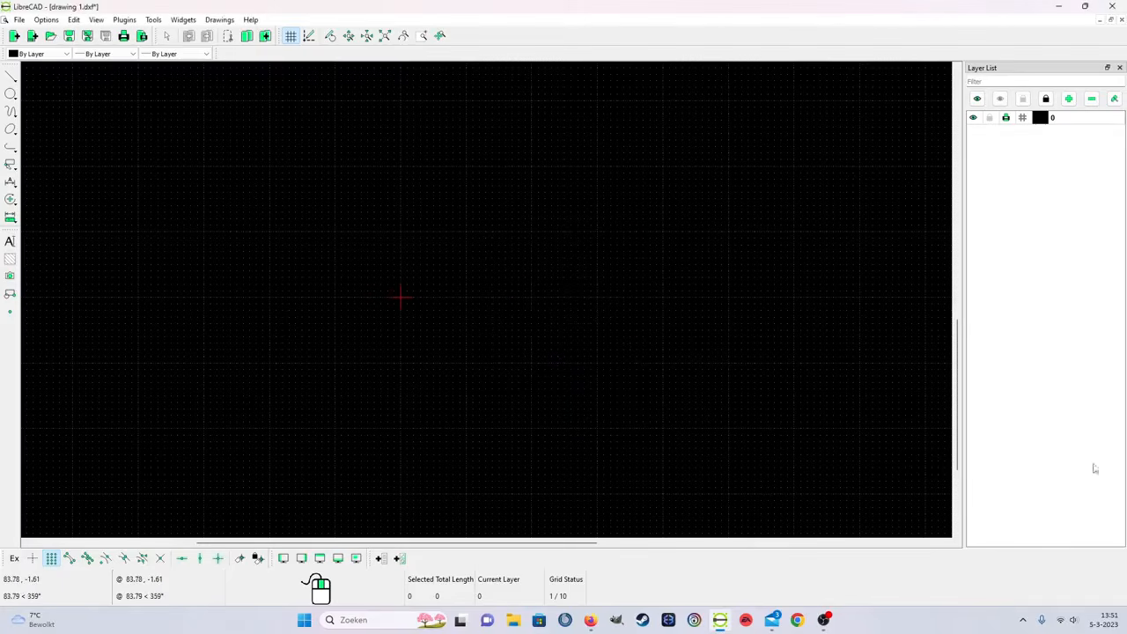
Step: Start a new layer with a 0.05mm pen width and the Center line type
left_click(1067, 99)
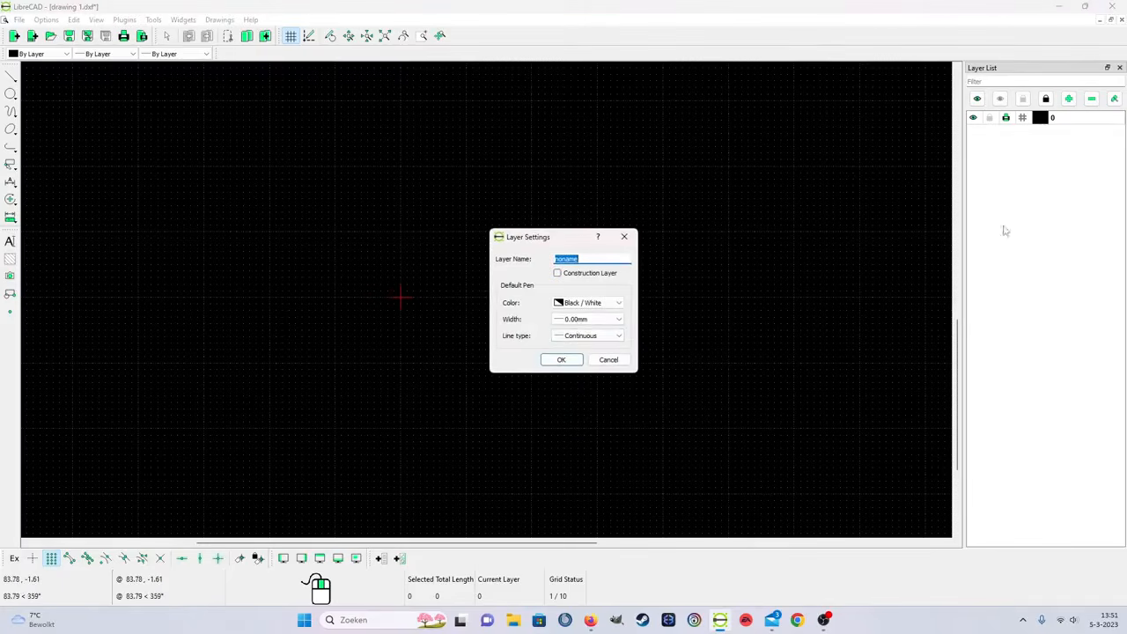
left_click(585, 320)
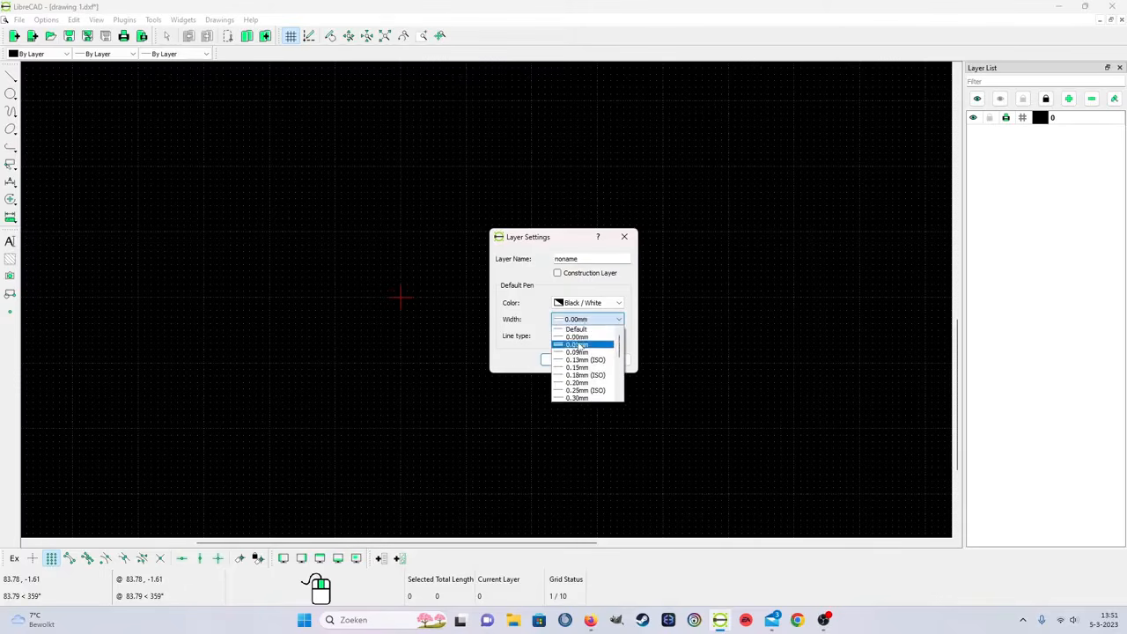
left_click(579, 346)
left_click(583, 336)
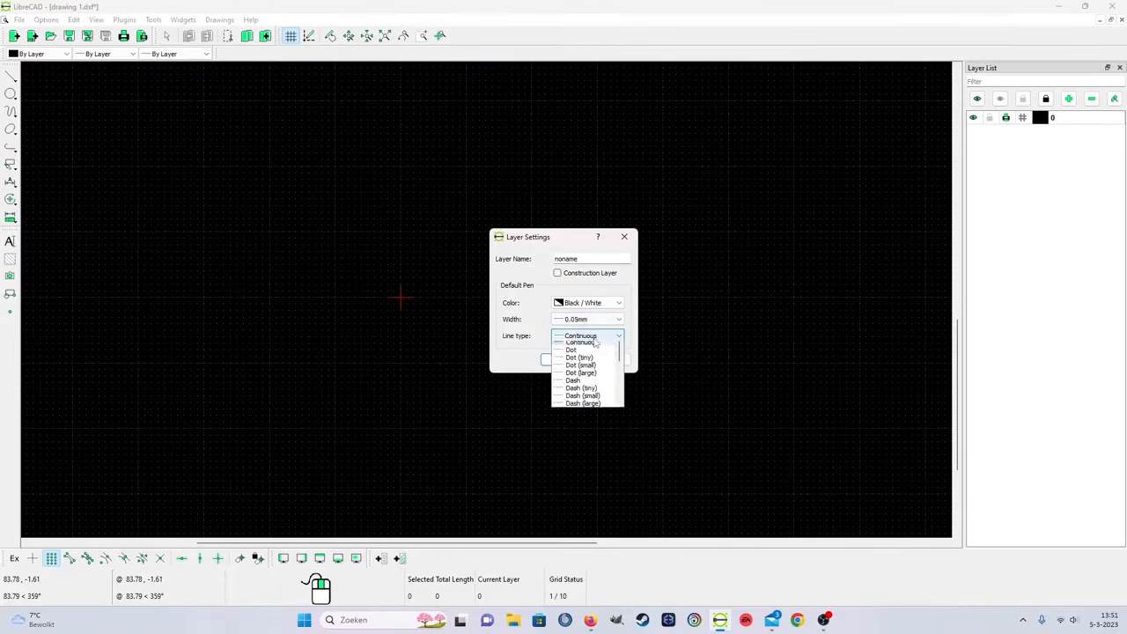
scroll(588, 370, "down", 4)
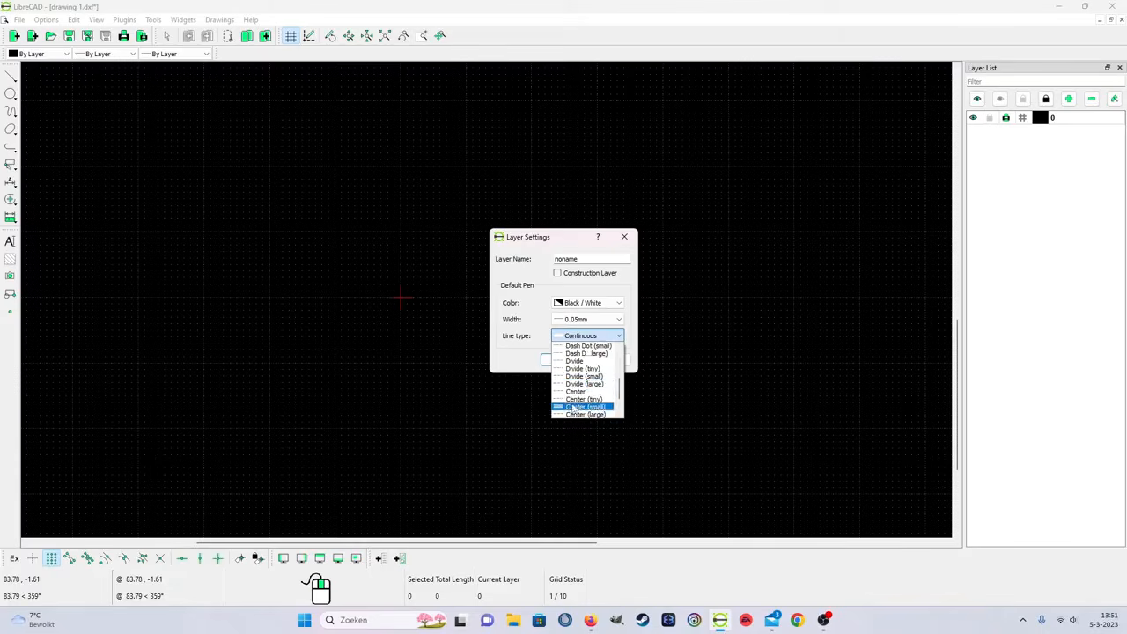
left_click(577, 393)
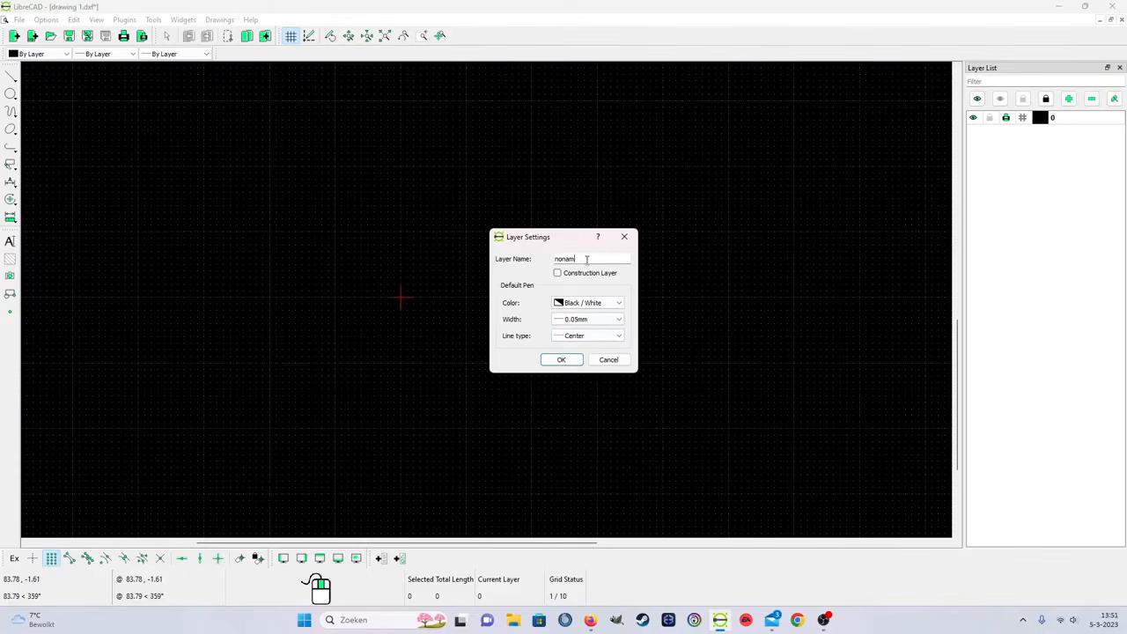
Step: Name the new layer "centerline" and create it
key("BackSpace")
key("BackSpace")
key("BackSpace")
key("BackSpace")
key("BackSpace")
type("centerline")
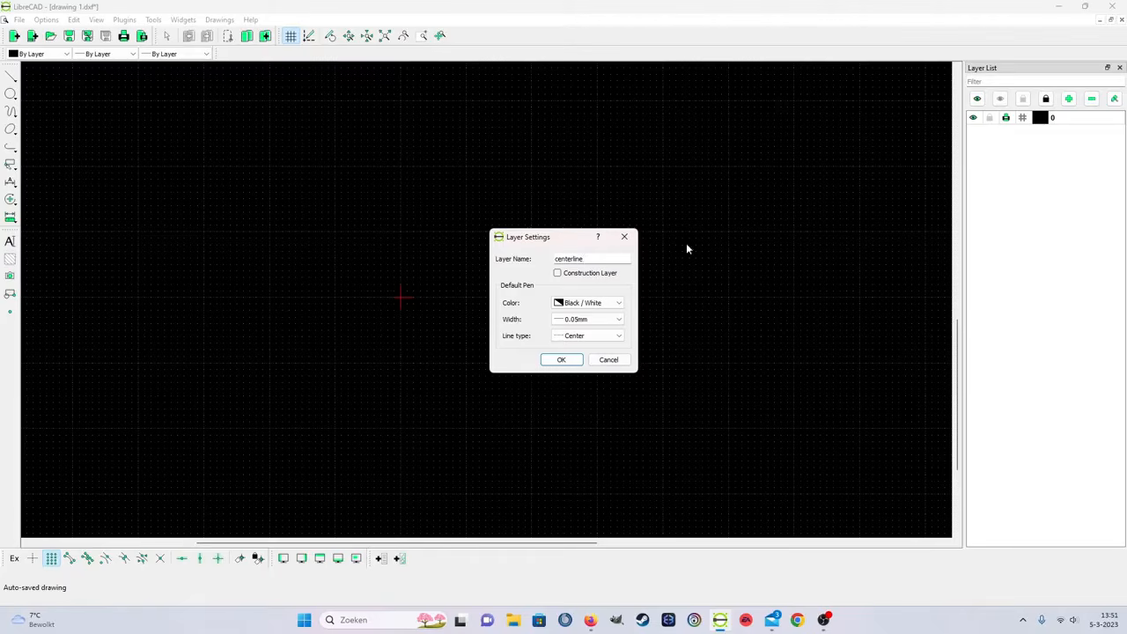
left_click(560, 359)
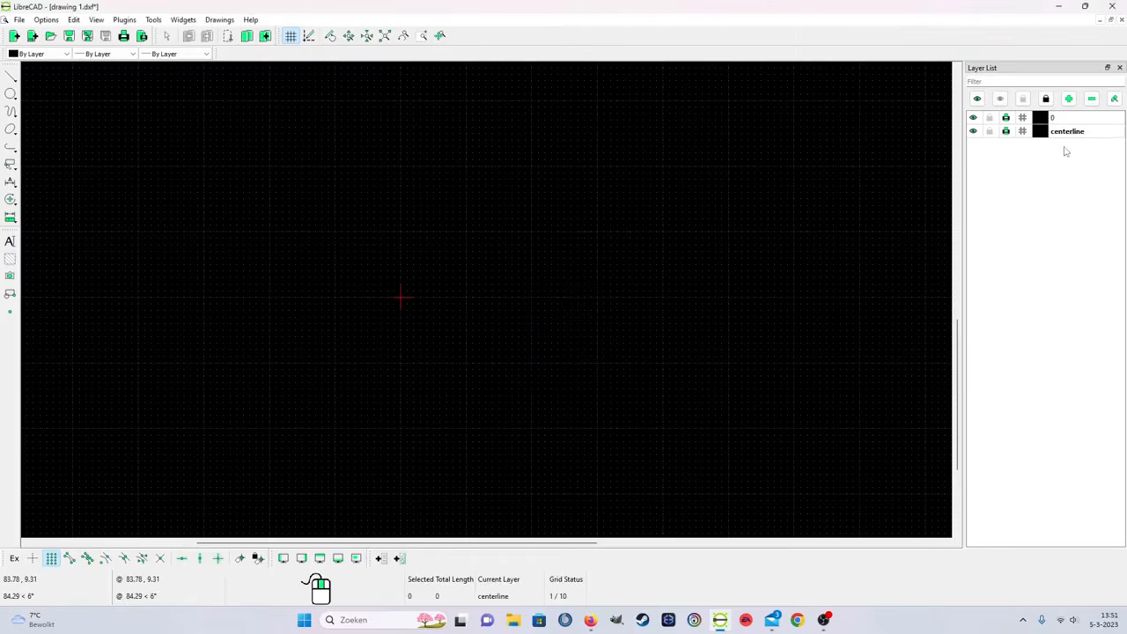
Step: Create a layer named "measerment" with a 0.05mm pen width and the Continuous line type
left_click(1069, 99)
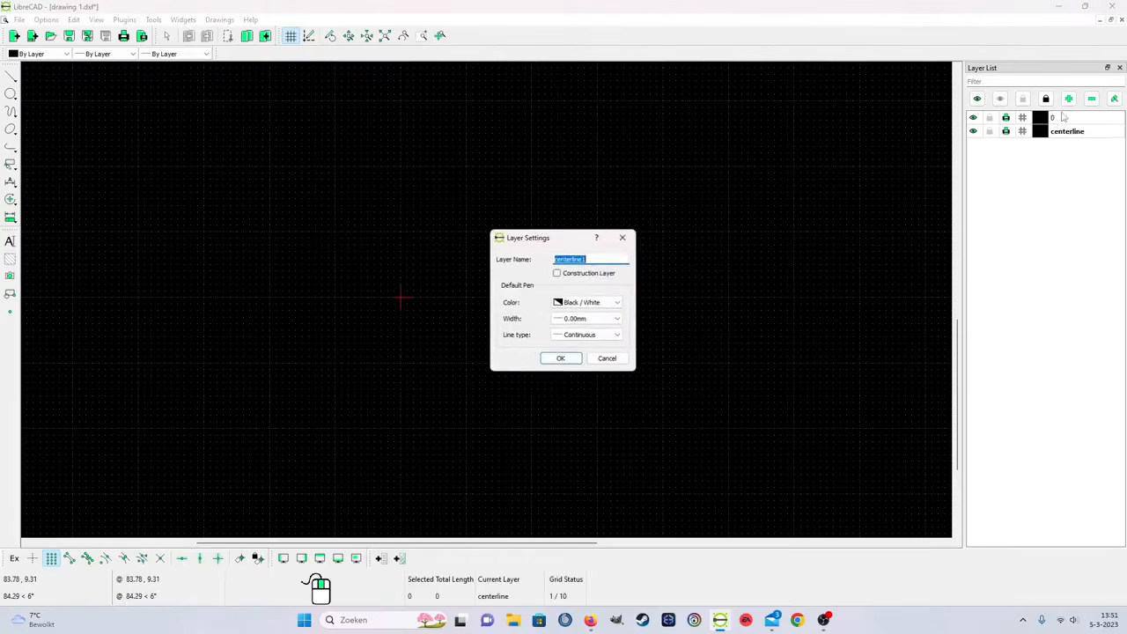
key("BackSpace")
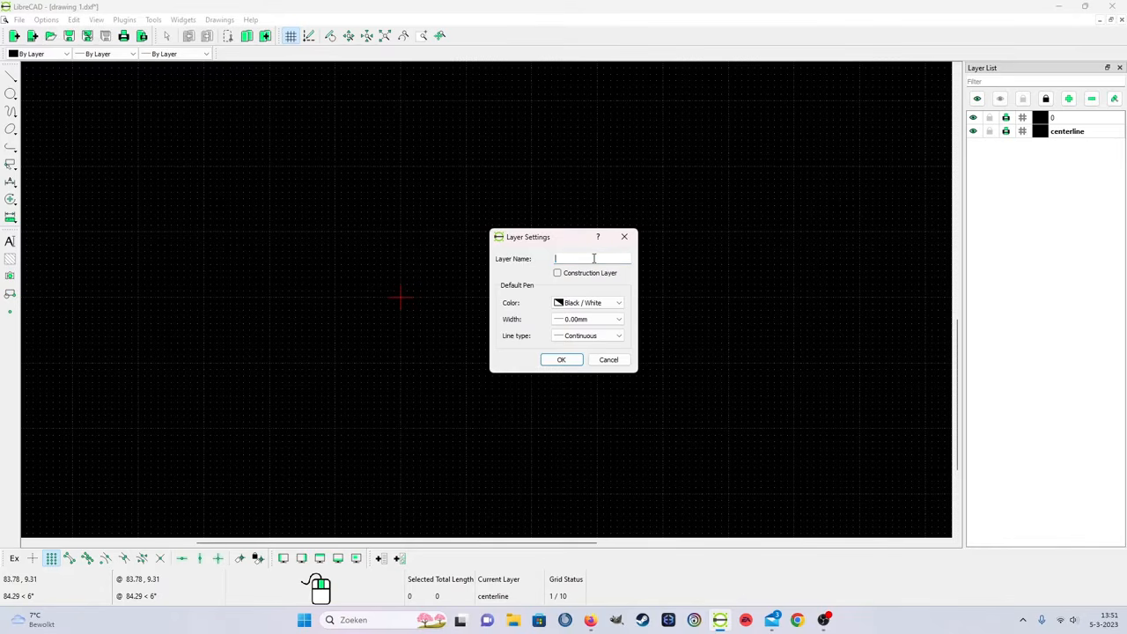
type("measerment")
left_click(587, 319)
left_click(587, 345)
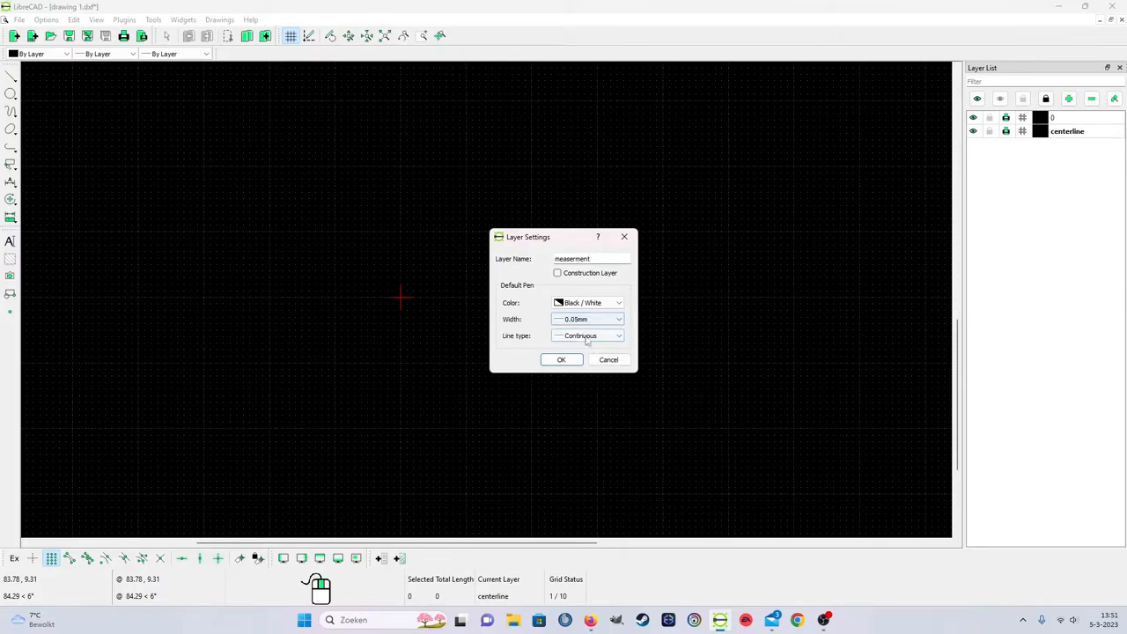
left_click(560, 361)
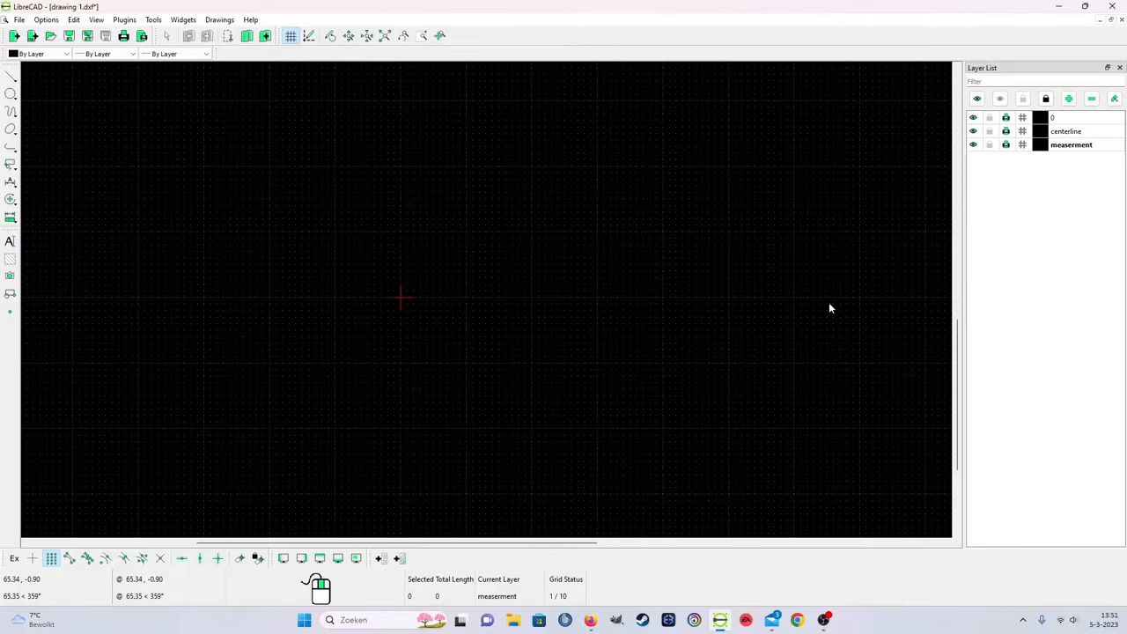
Step: Start a new layer with the Dash line type and a 0.05mm pen width
left_click(1068, 98)
left_click(594, 335)
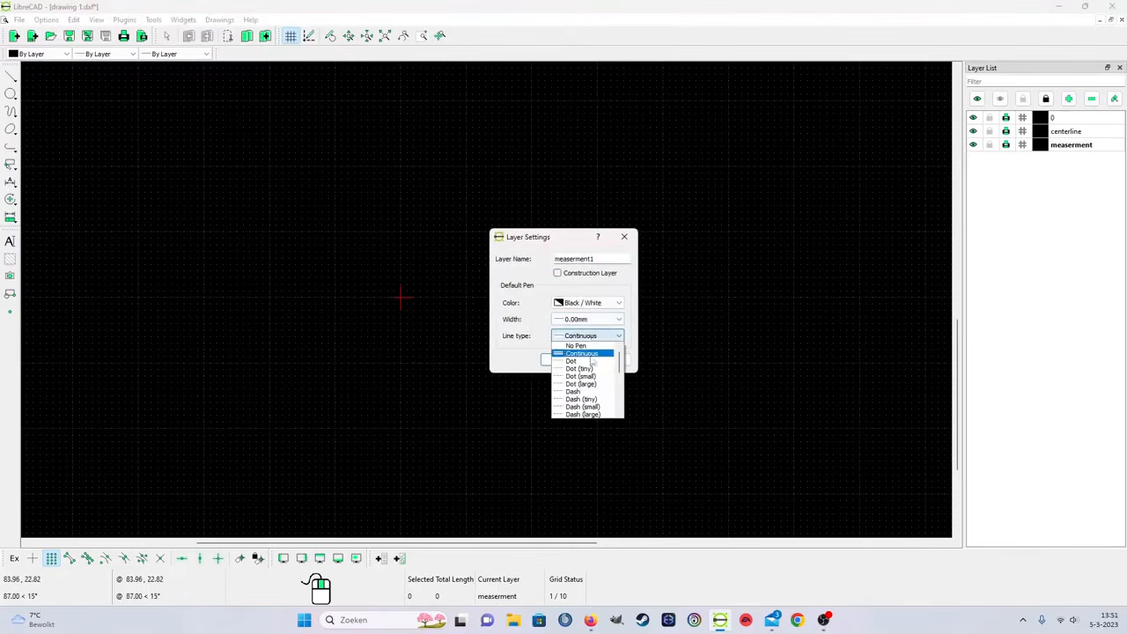
scroll(592, 361, "down", 2)
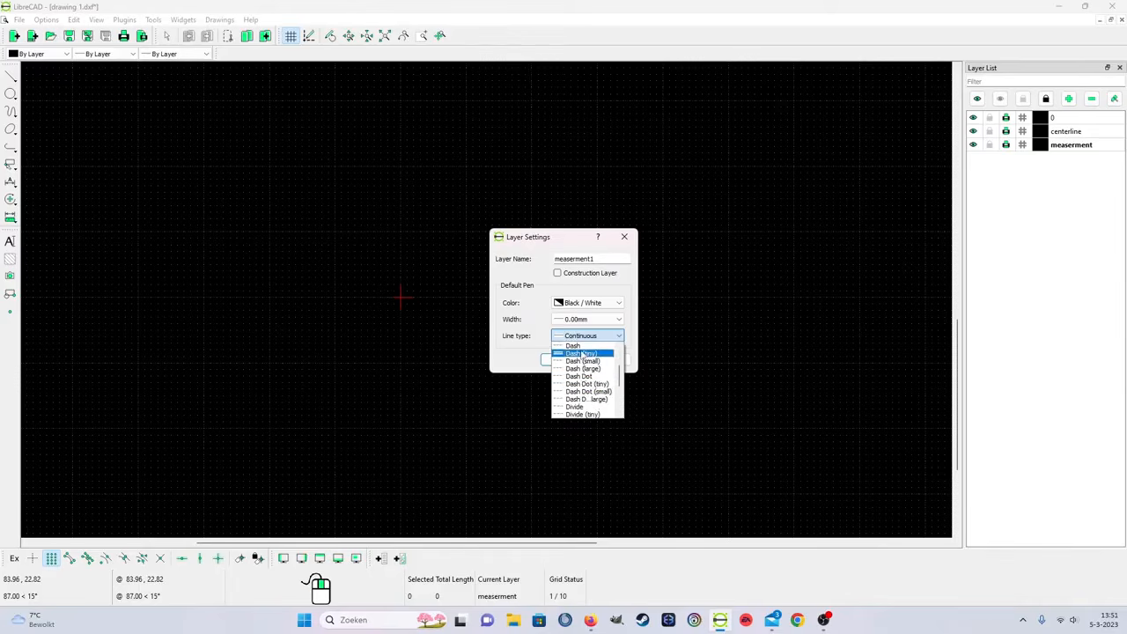
left_click(574, 345)
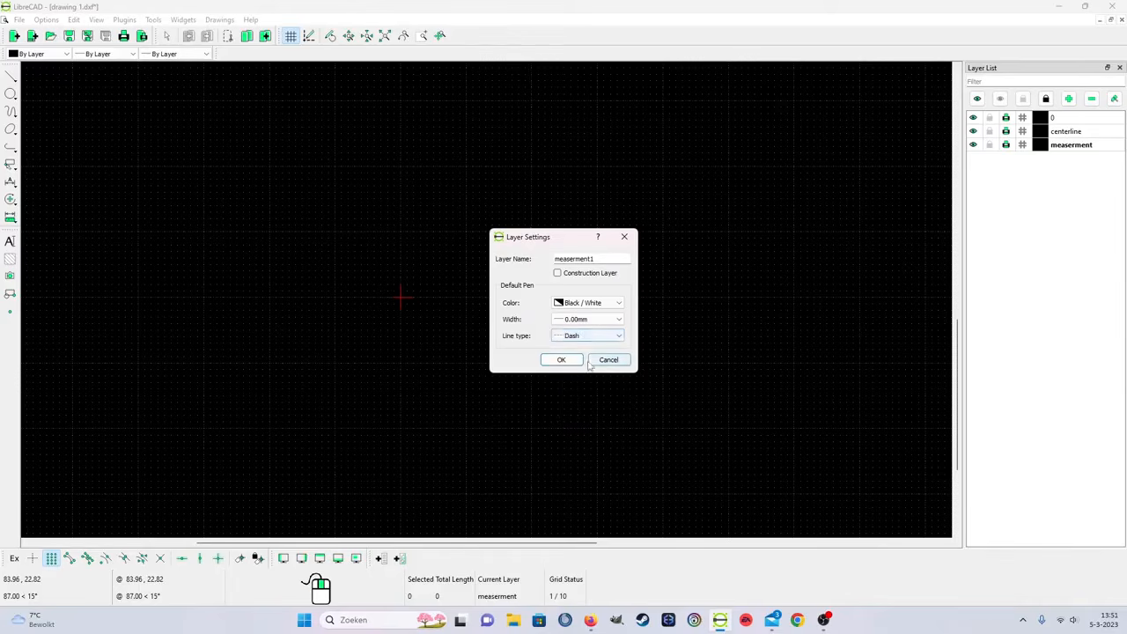
left_click(616, 318)
left_click(588, 349)
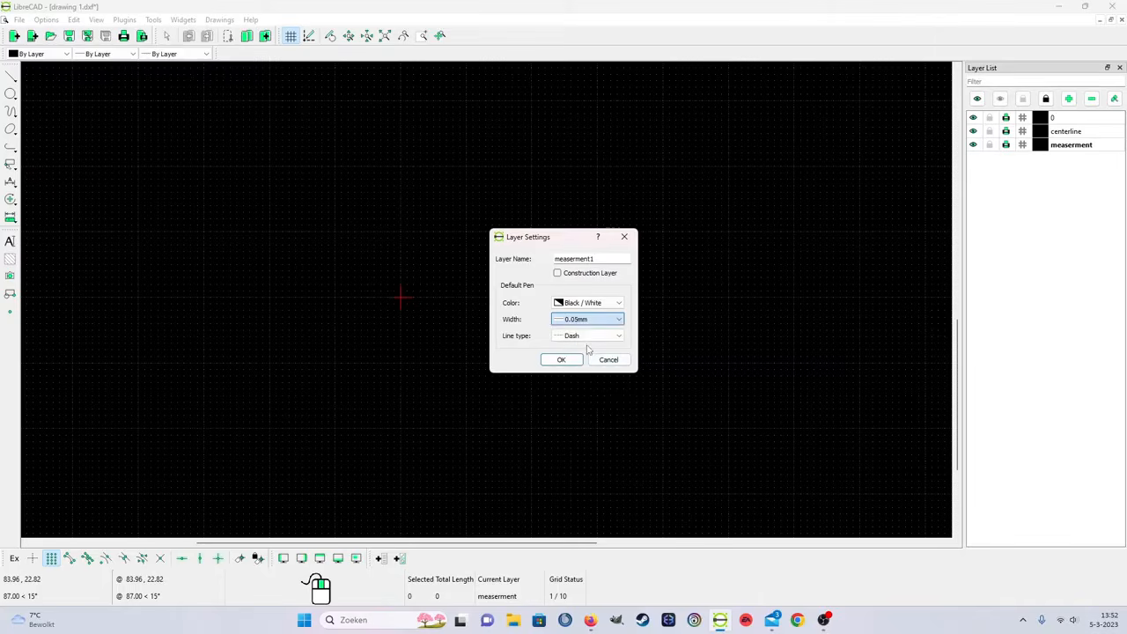
Step: Name the new layer "dash" and create it
left_click(605, 260)
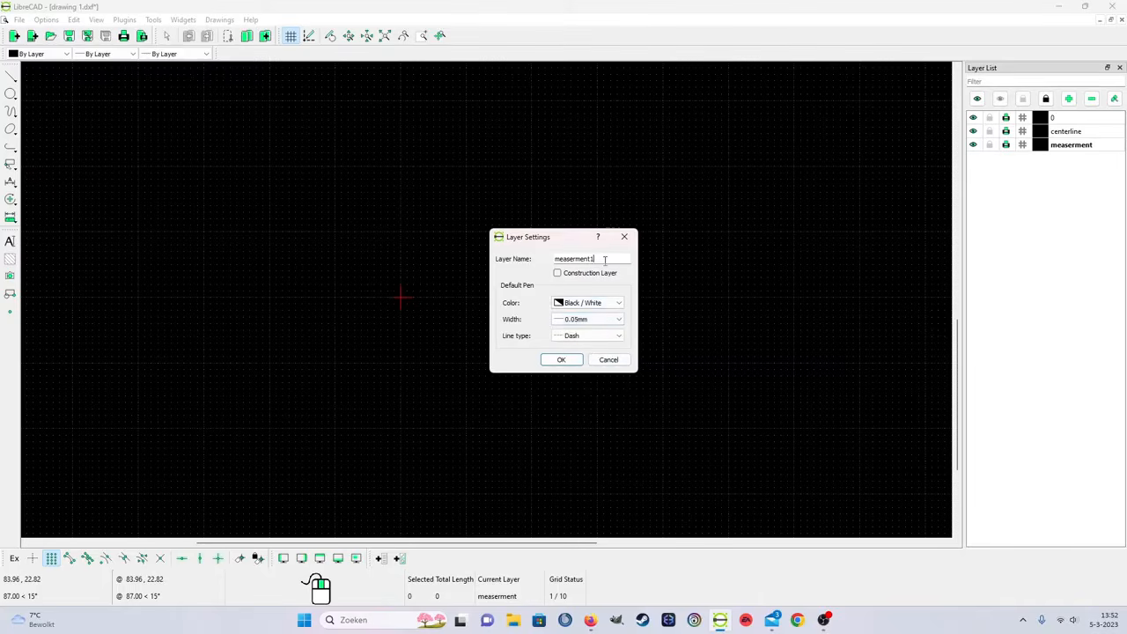
key("BackSpace")
key("BackSpace")
key("BackSpace")
key("BackSpace")
key("BackSpace")
key("BackSpace")
key("BackSpace")
key("BackSpace")
key("BackSpace")
key("BackSpace")
type("da")
left_click(561, 360)
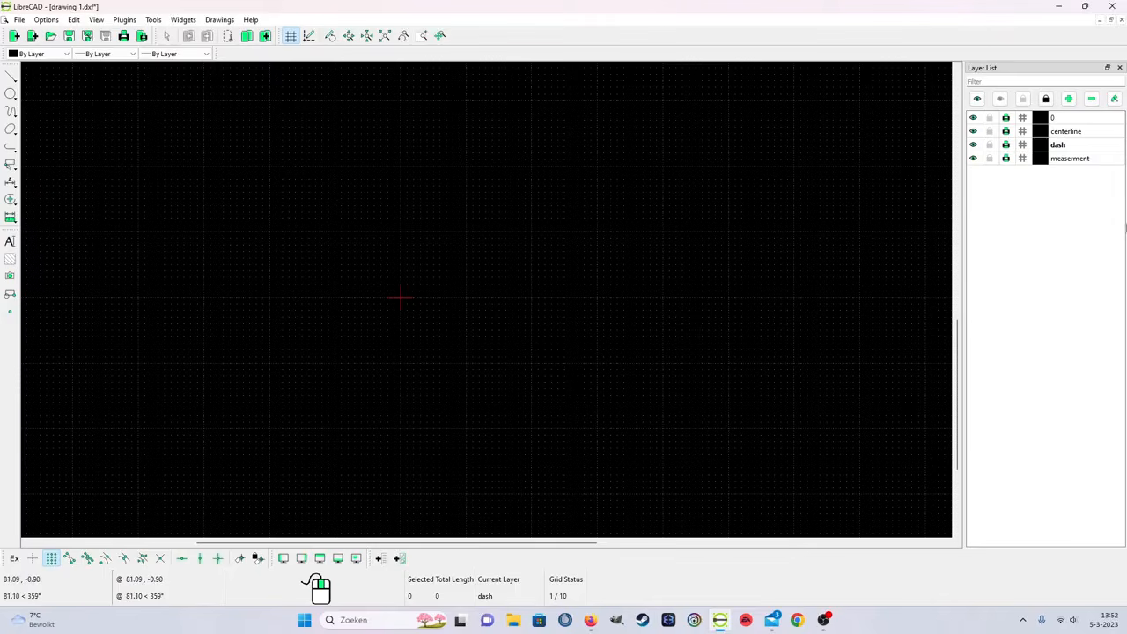
Step: Draw a vertical two-point line on the dash layer from the origin up to 0, 40
middle_click_drag(335, 278, 313, 258)
left_click(11, 77)
left_click(51, 76)
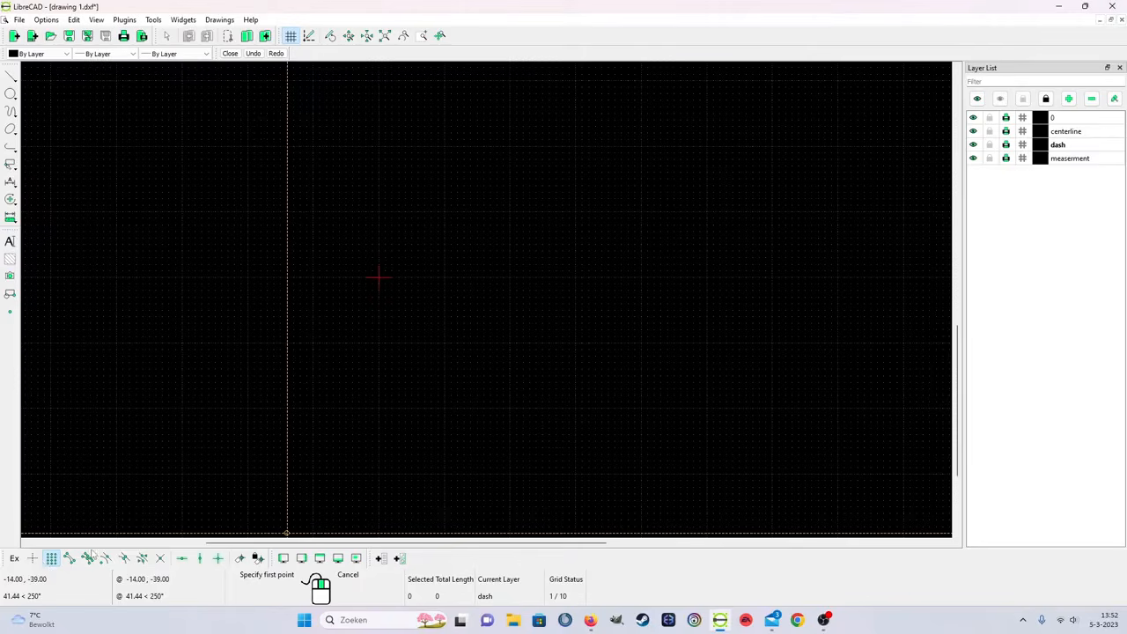
left_click(51, 558)
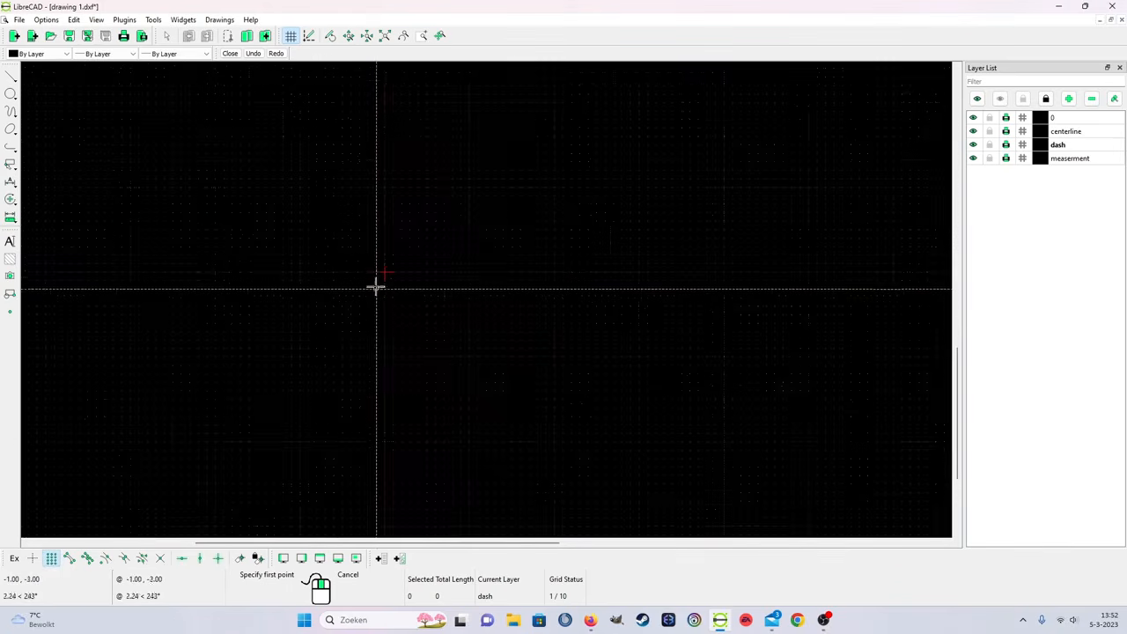
scroll(374, 286, "up", 2)
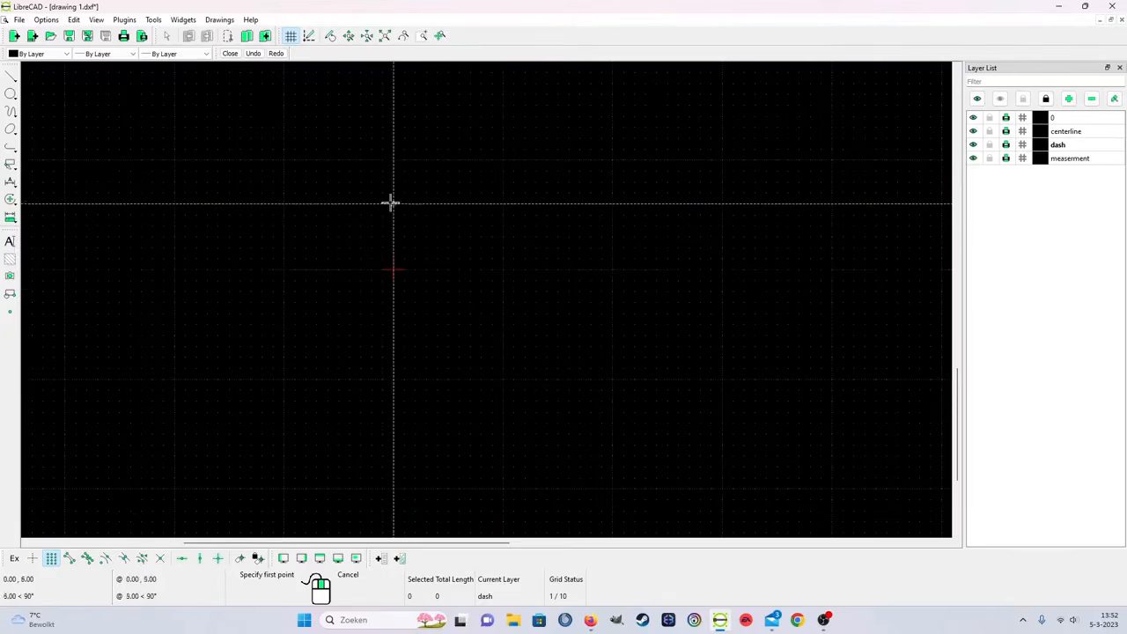
scroll(400, 269, "down", 1)
scroll(330, 368, "down", 1)
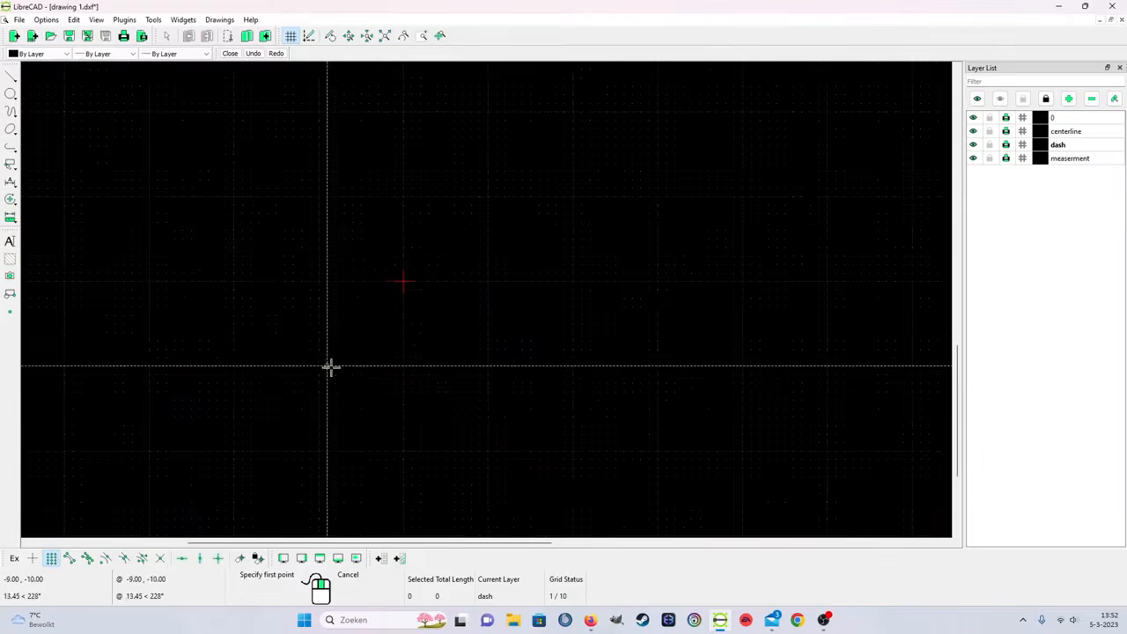
scroll(396, 379, "down", 2)
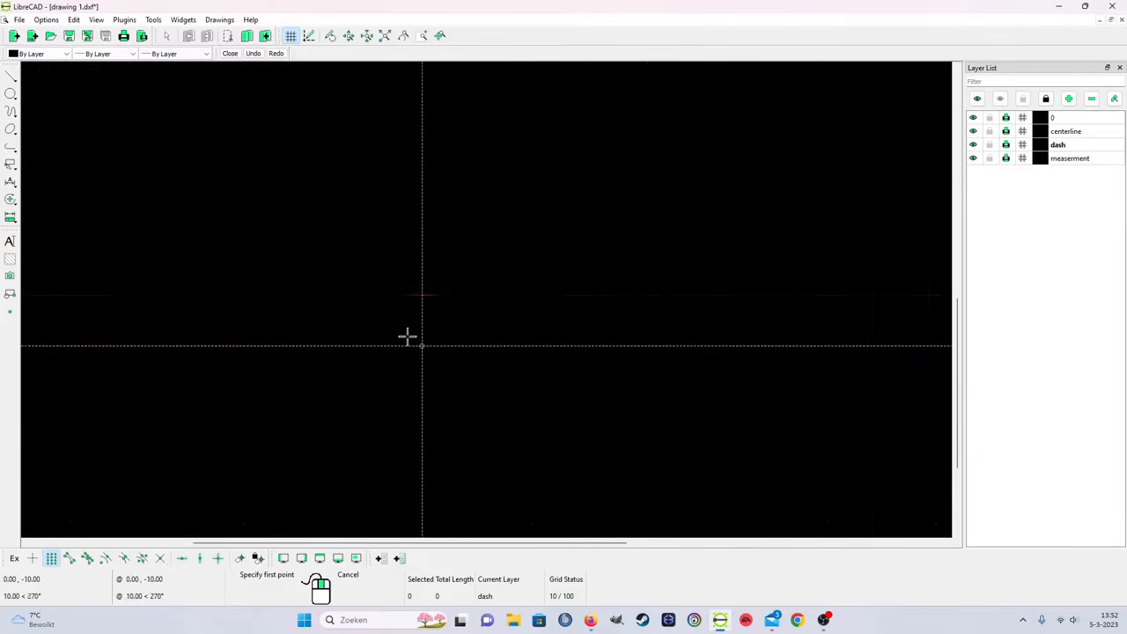
left_click(426, 299)
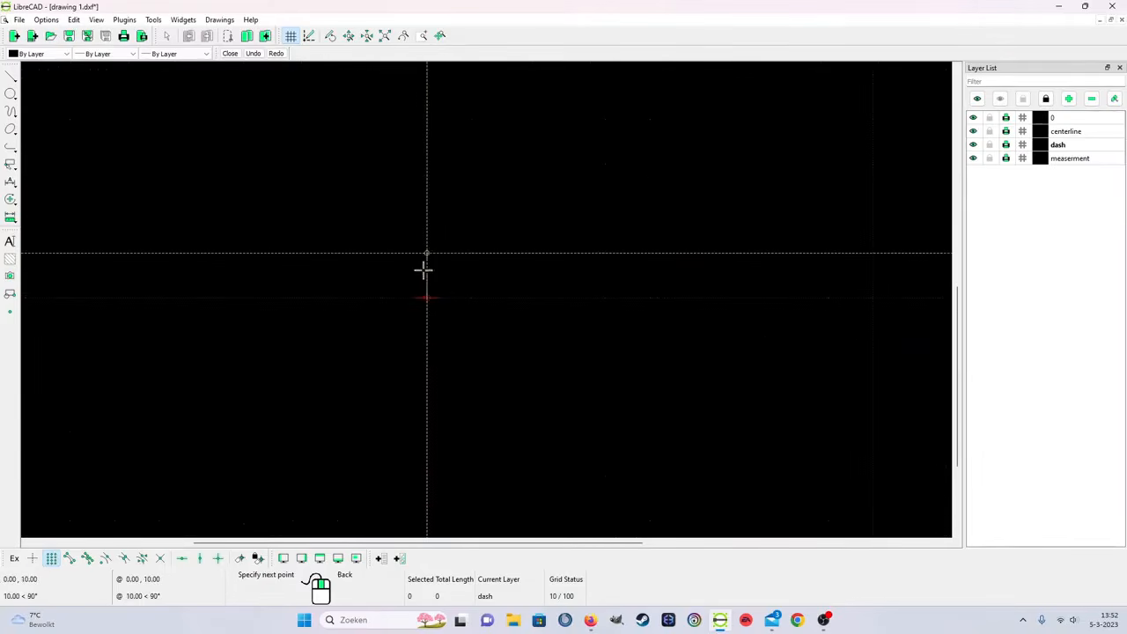
left_click(422, 104)
right_click(421, 104)
right_click(422, 105)
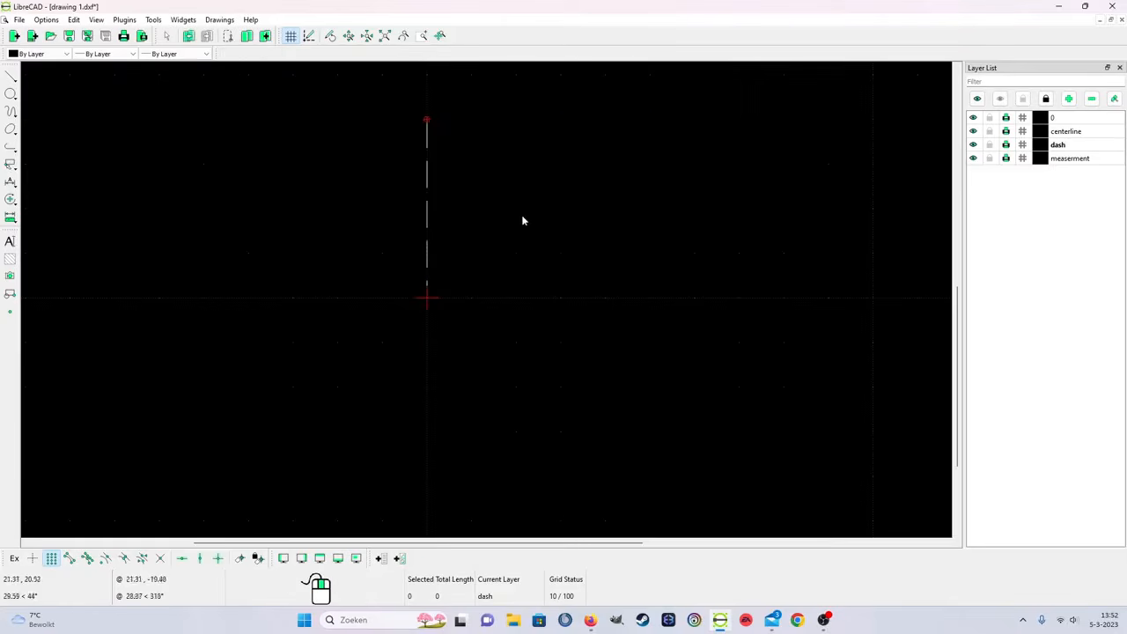
scroll(444, 339, "down", 2)
scroll(457, 204, "up", 6)
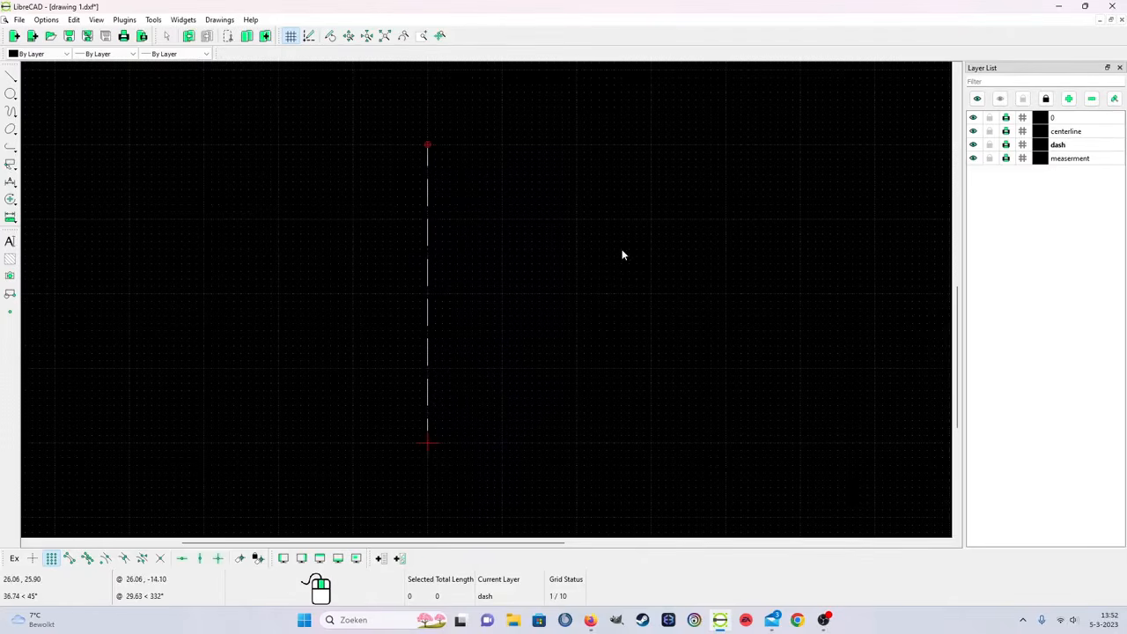
left_click_drag(431, 377, 494, 345)
Step: Make layer 0 current, and in the dashed line's properties assign the line to layer 0 with an end point y of 30
left_click(1079, 119)
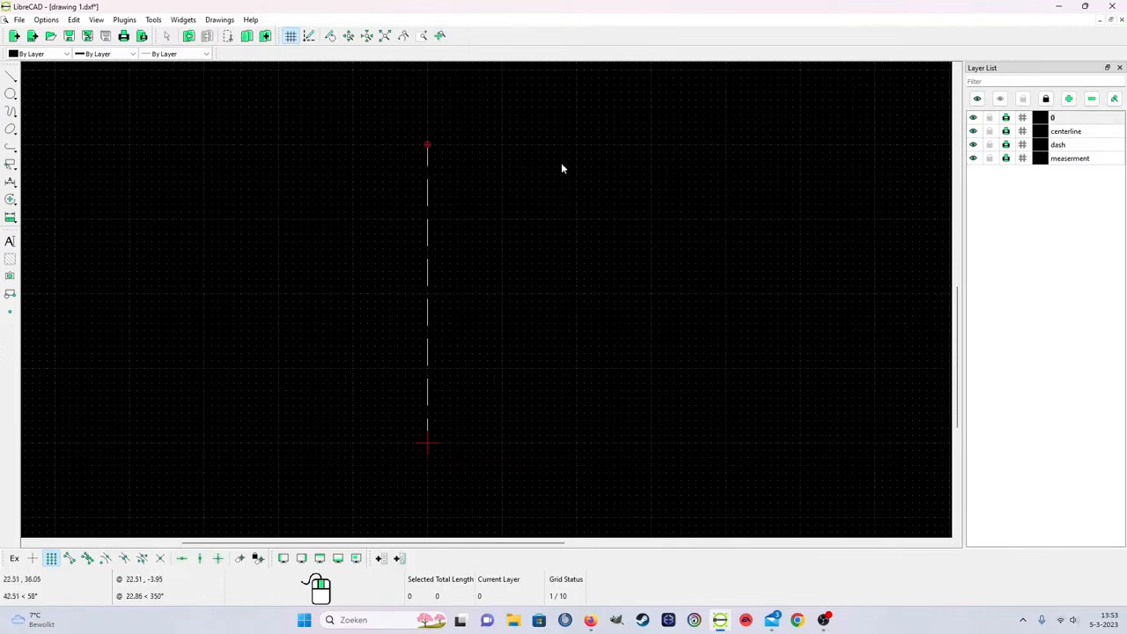
left_click(150, 21)
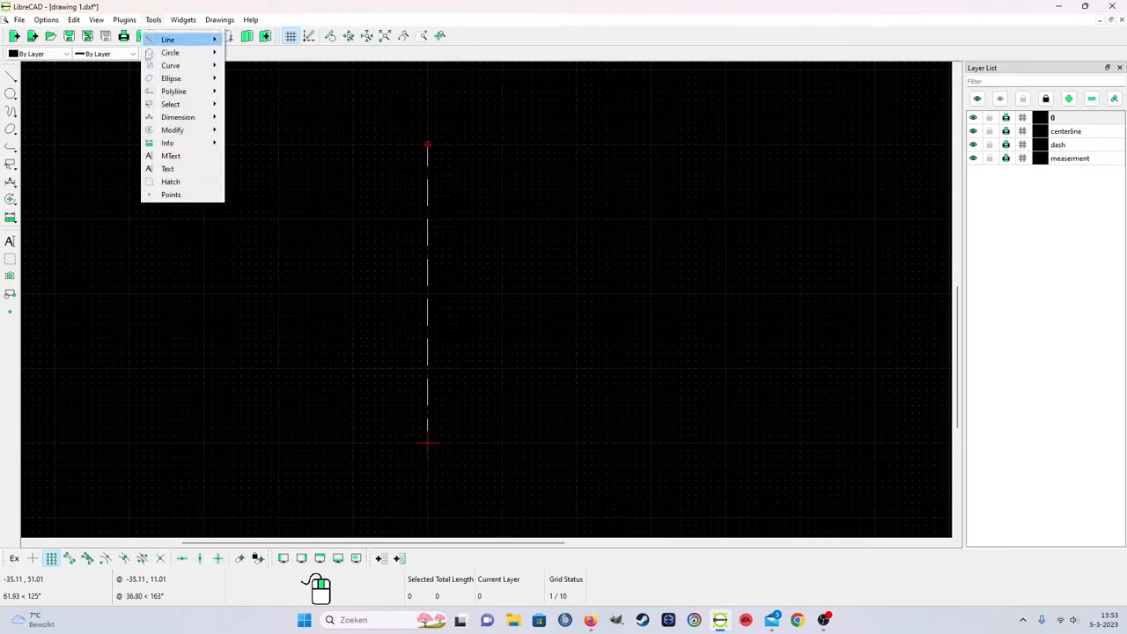
mouse_move(176, 129)
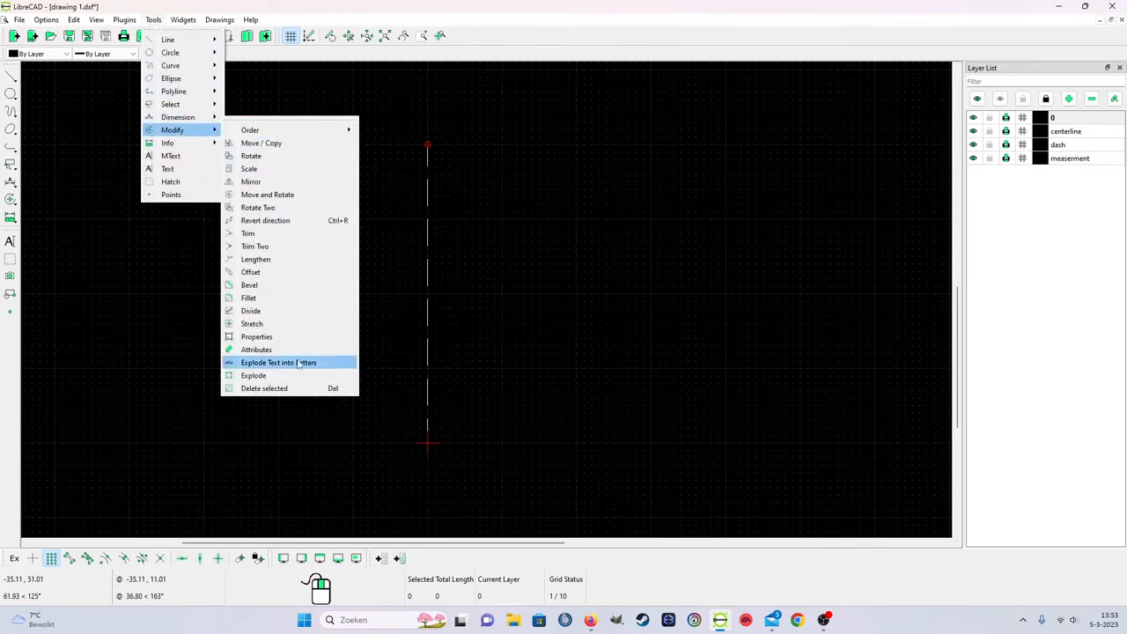
left_click(264, 336)
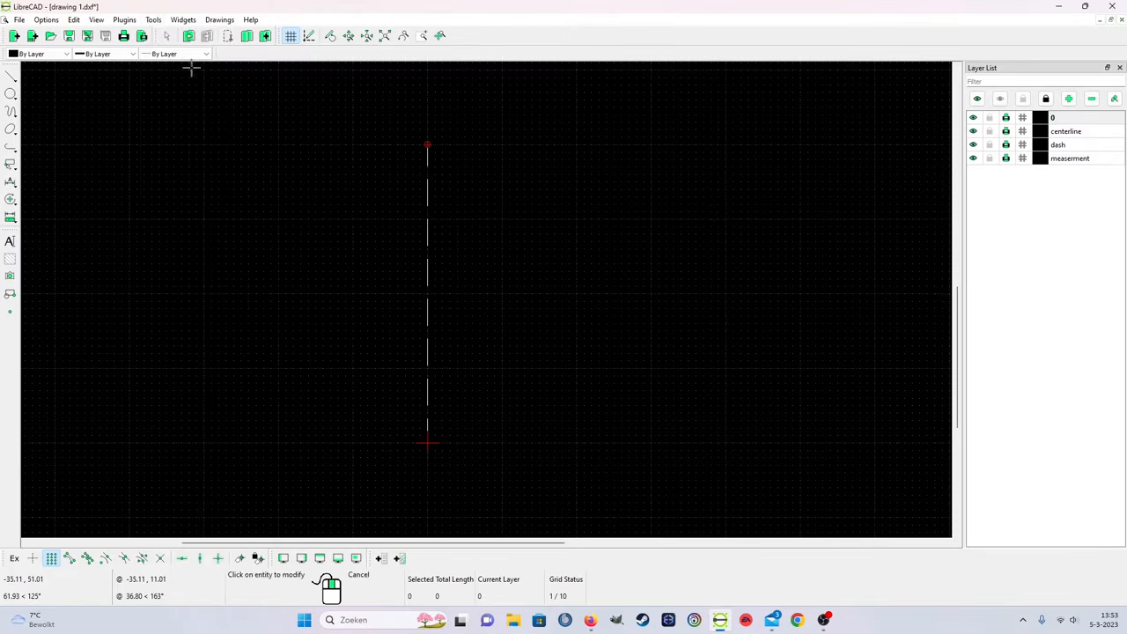
left_click(153, 19)
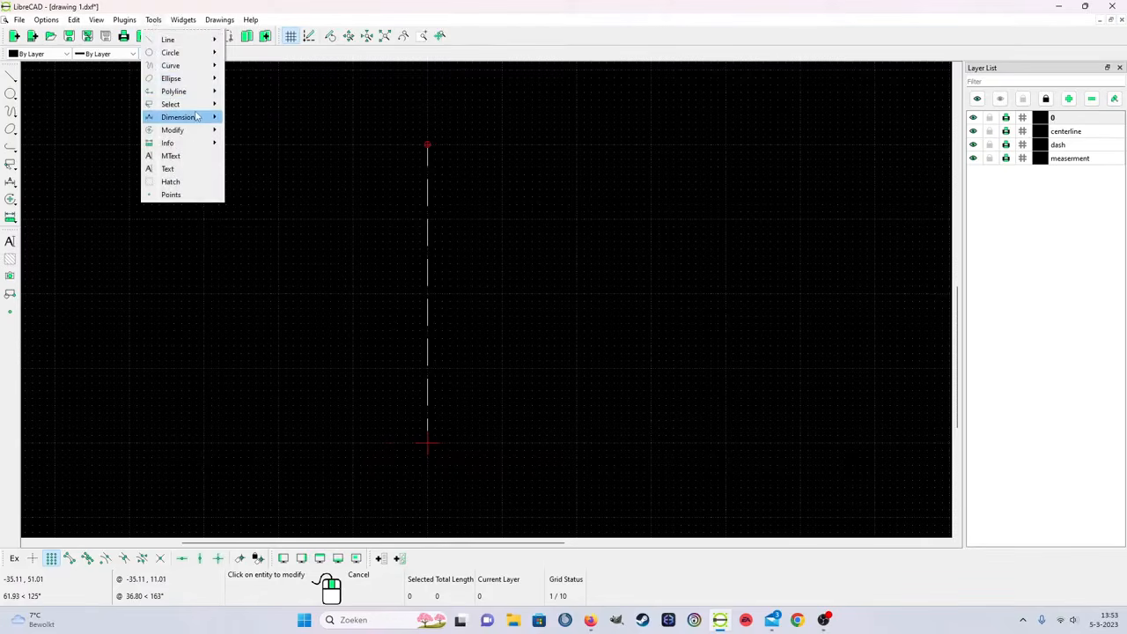
mouse_move(176, 129)
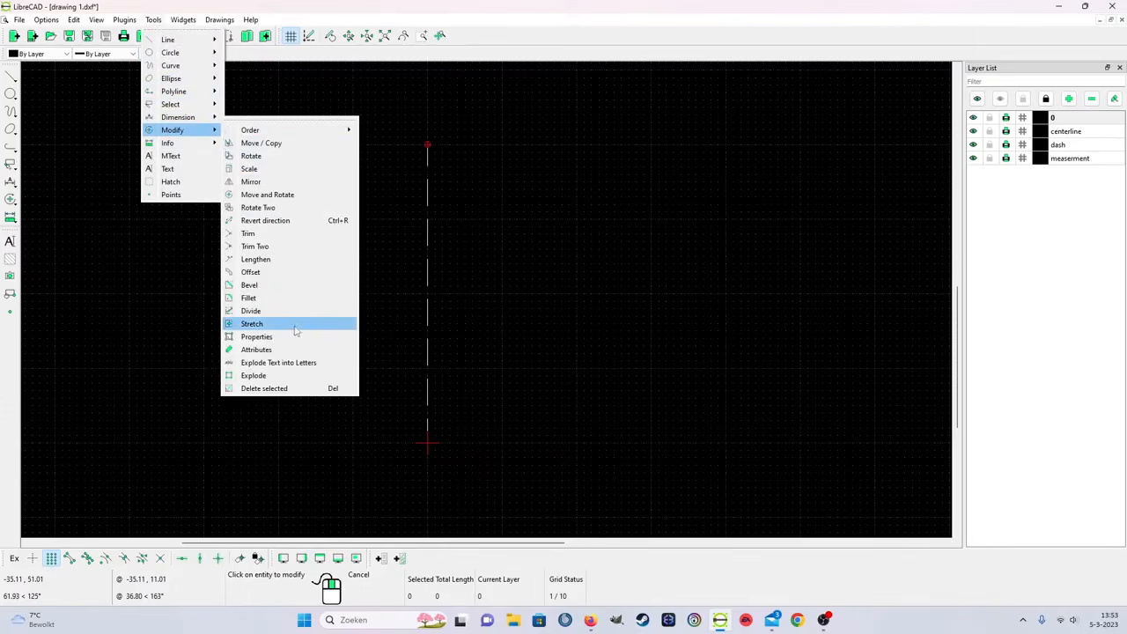
left_click(272, 336)
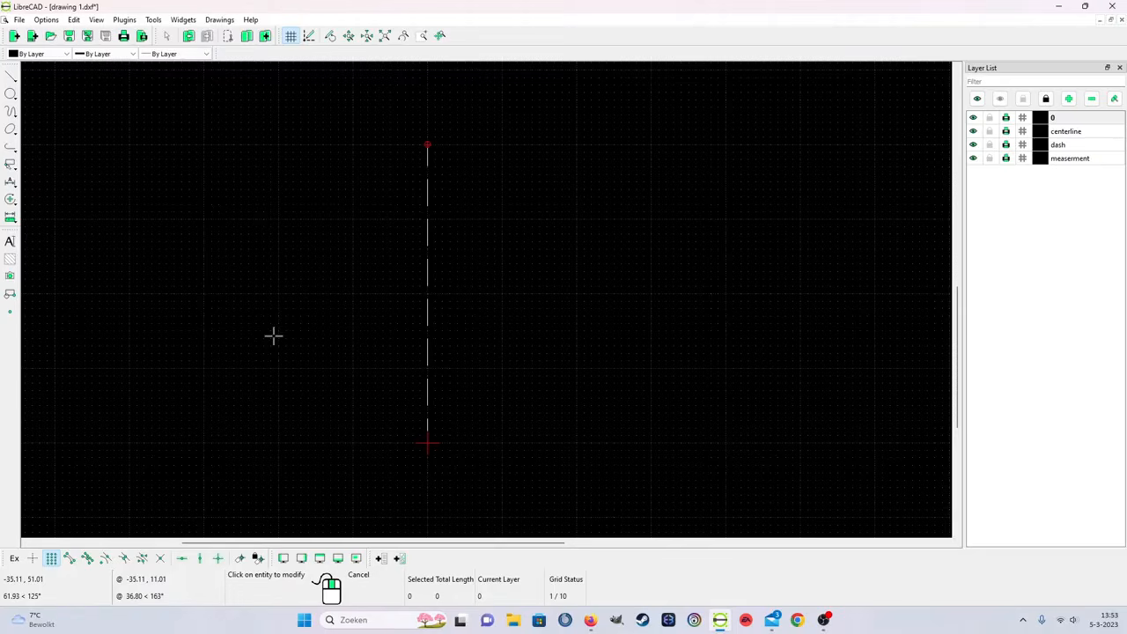
left_click(426, 351)
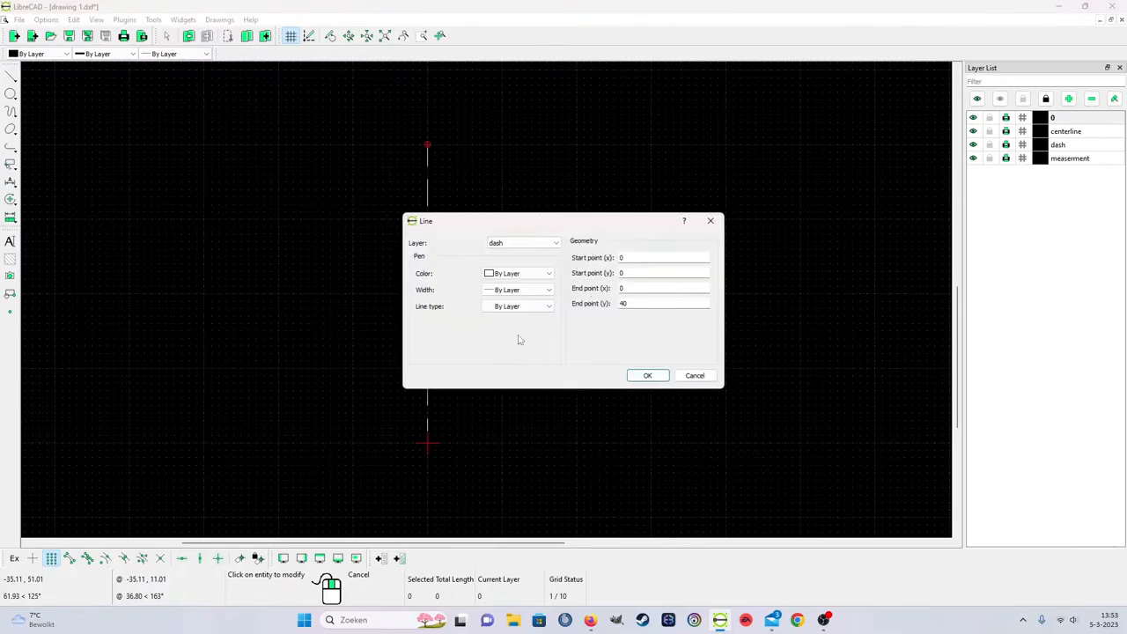
left_click(525, 245)
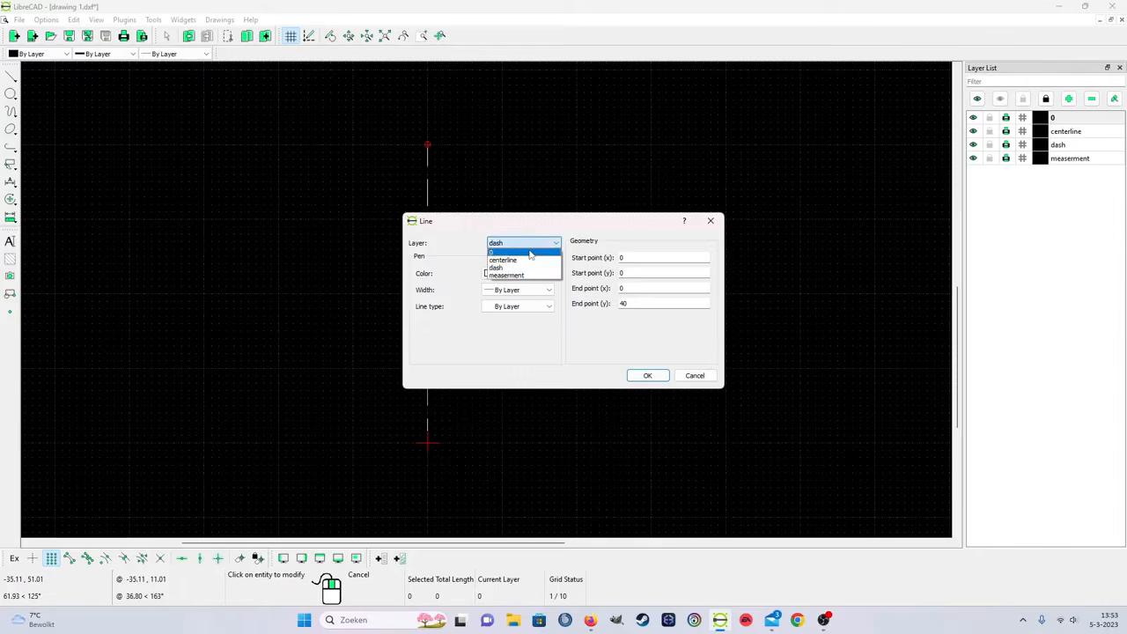
left_click(526, 253)
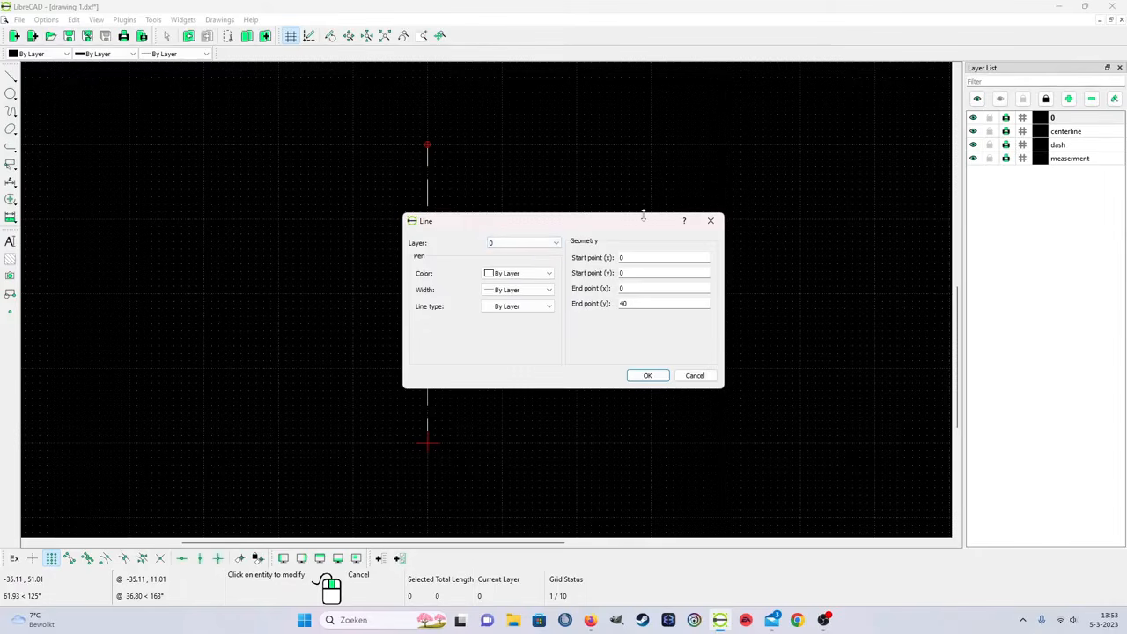
left_click_drag(644, 226, 739, 232)
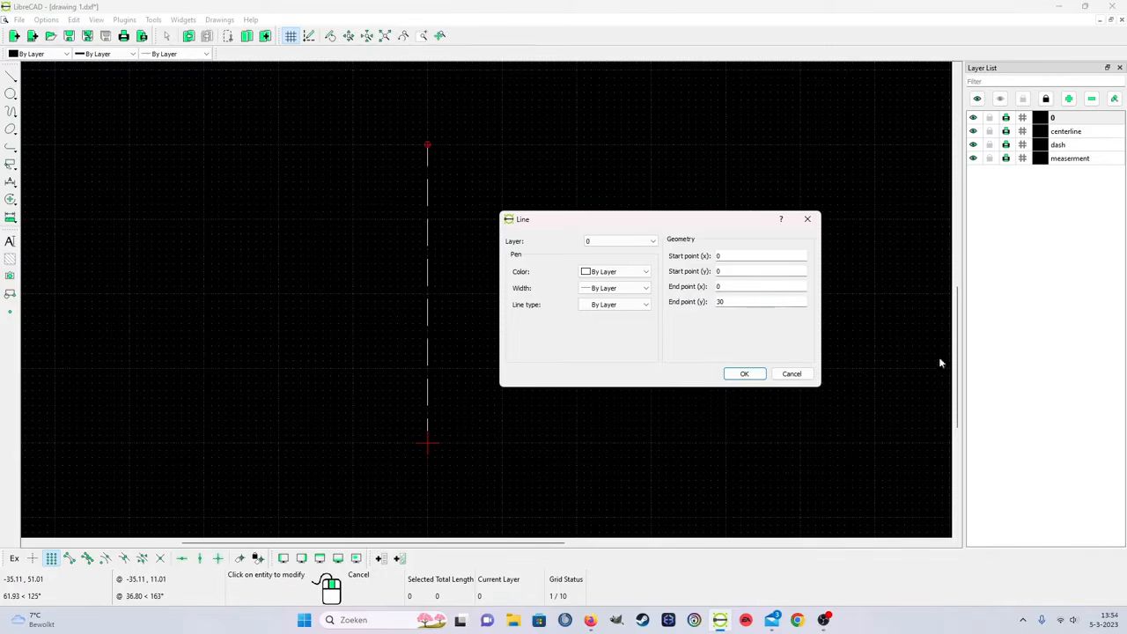
left_click(753, 375)
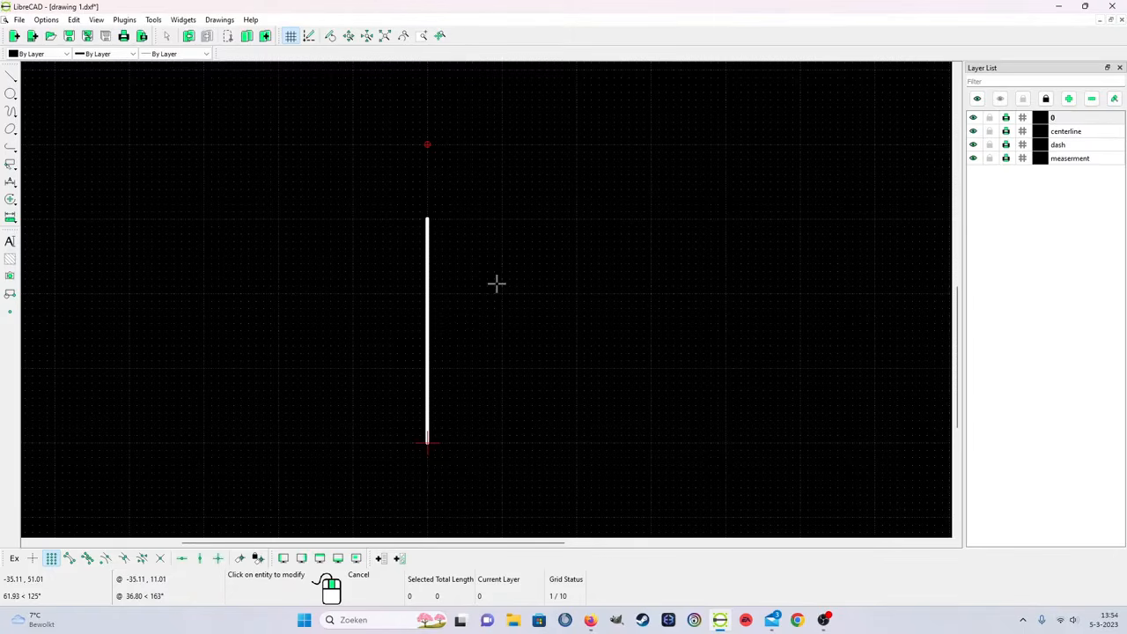
Step: Draw a two-point line on layer 0 from the vertical line's upper end to about 58, 29
left_click(8, 78)
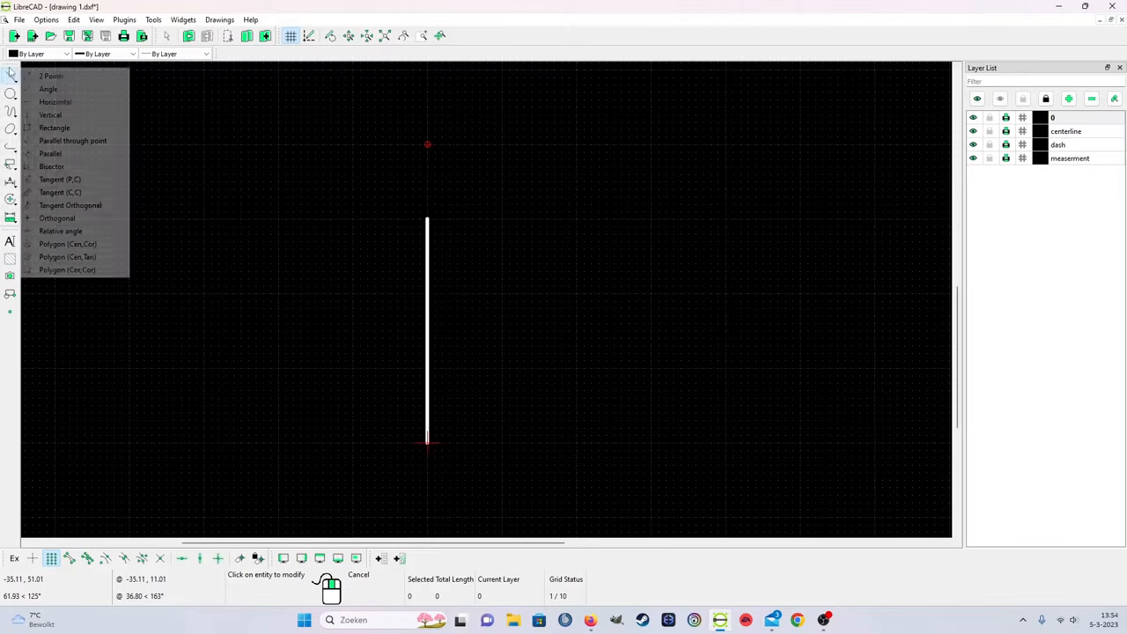
left_click(64, 78)
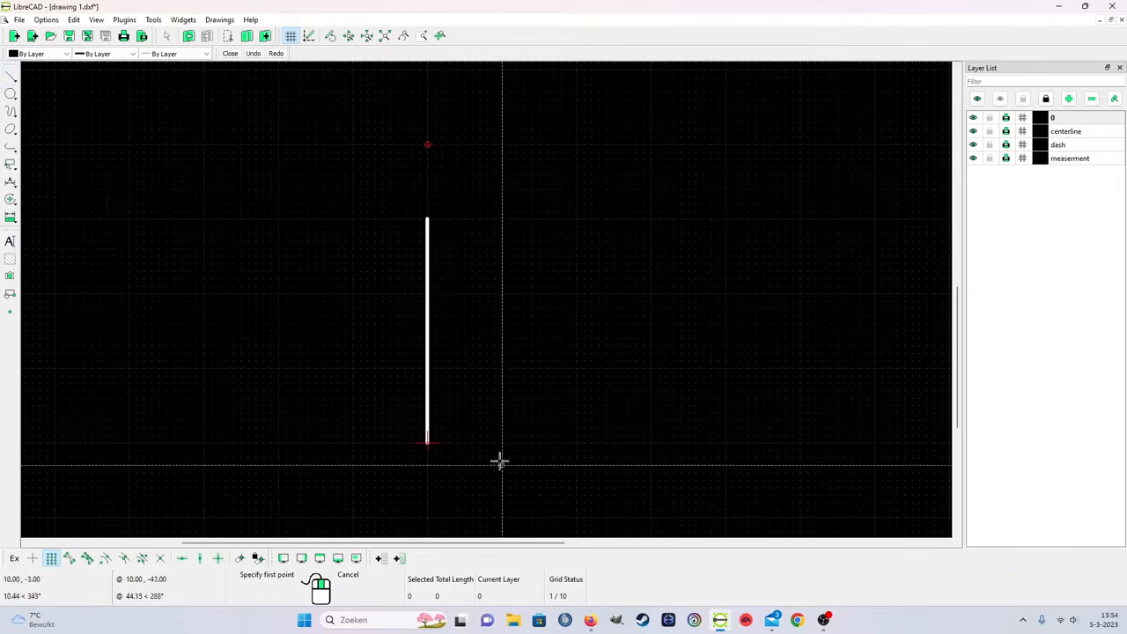
left_click(427, 219)
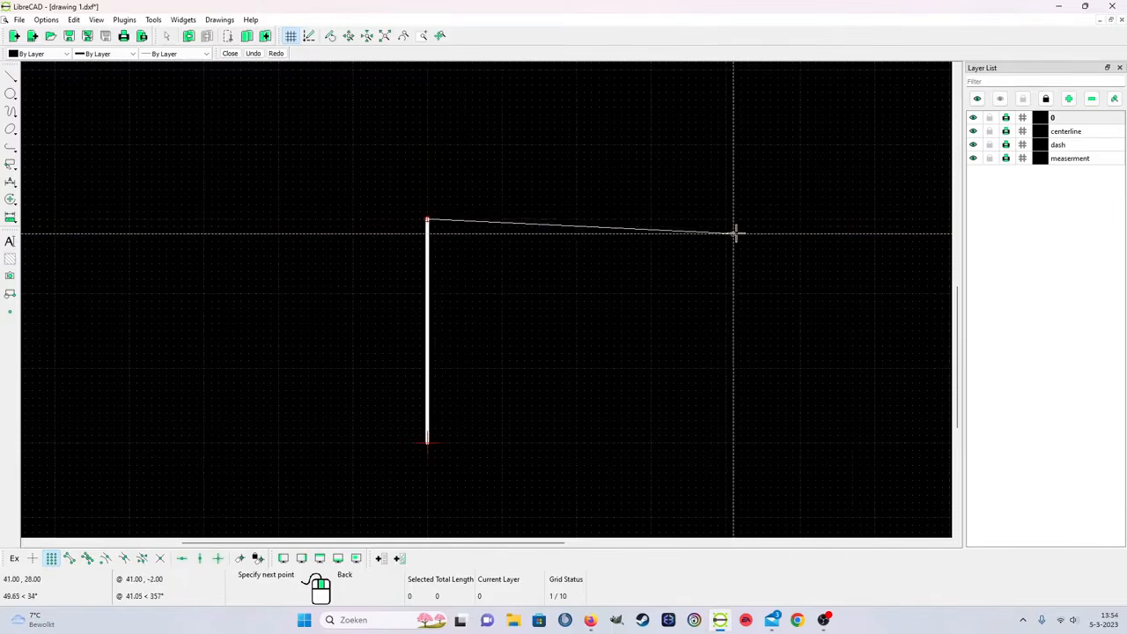
left_click(859, 227)
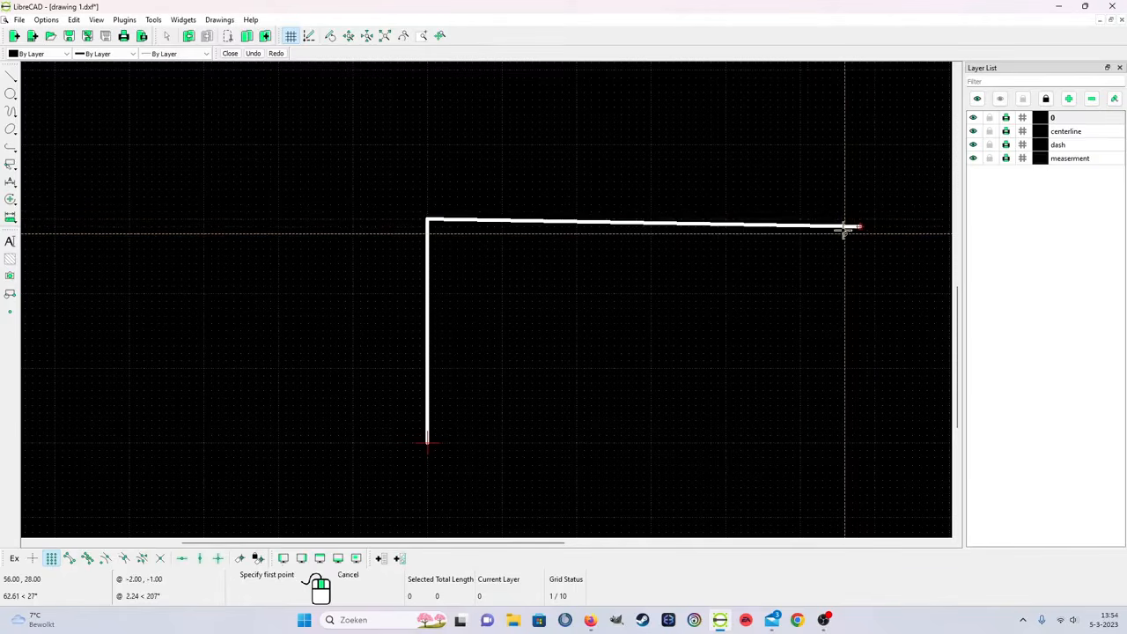
right_click(845, 254)
right_click(848, 252)
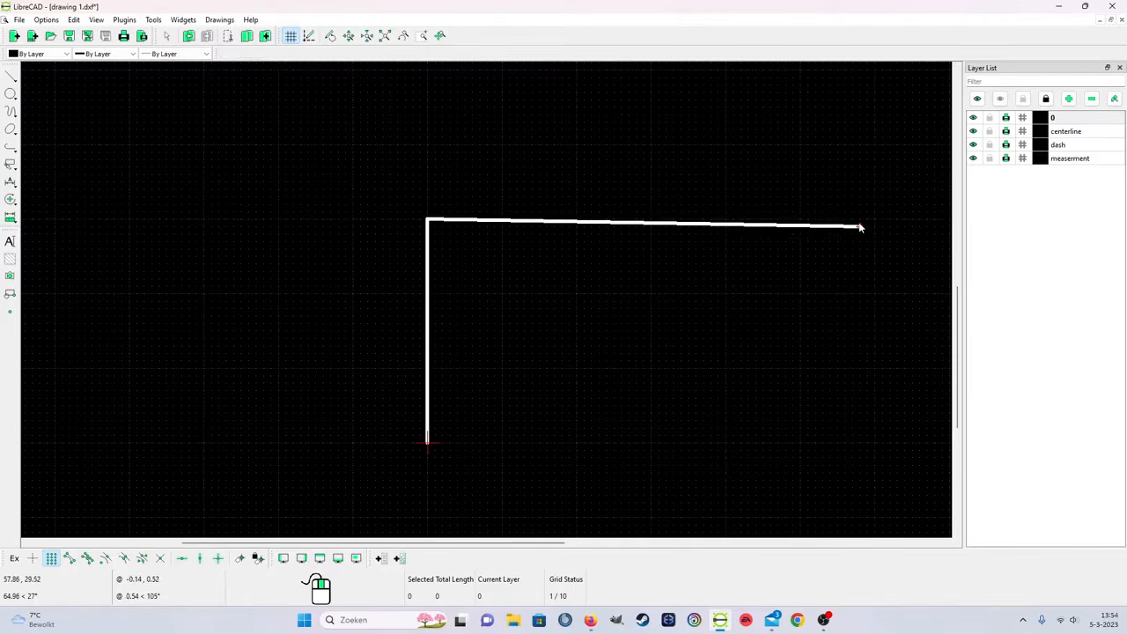
Step: Move the sloped line so its far end sits at 61, 30, and attach its other end to the vertical line's upper end
left_click(862, 226)
left_click(881, 220)
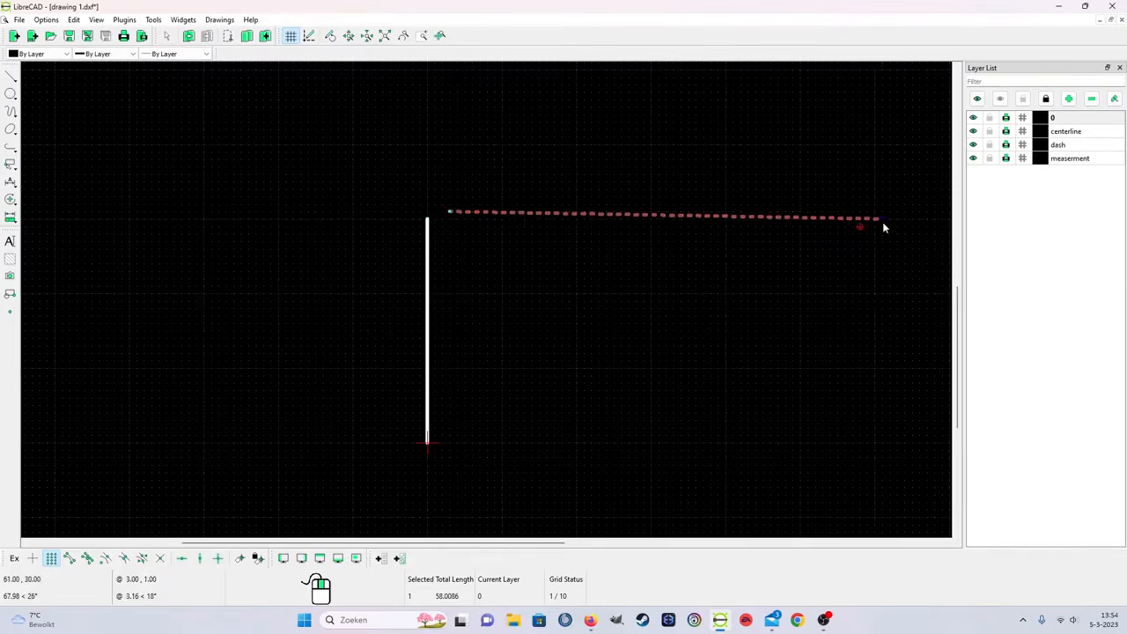
left_click(450, 213)
left_click(426, 218)
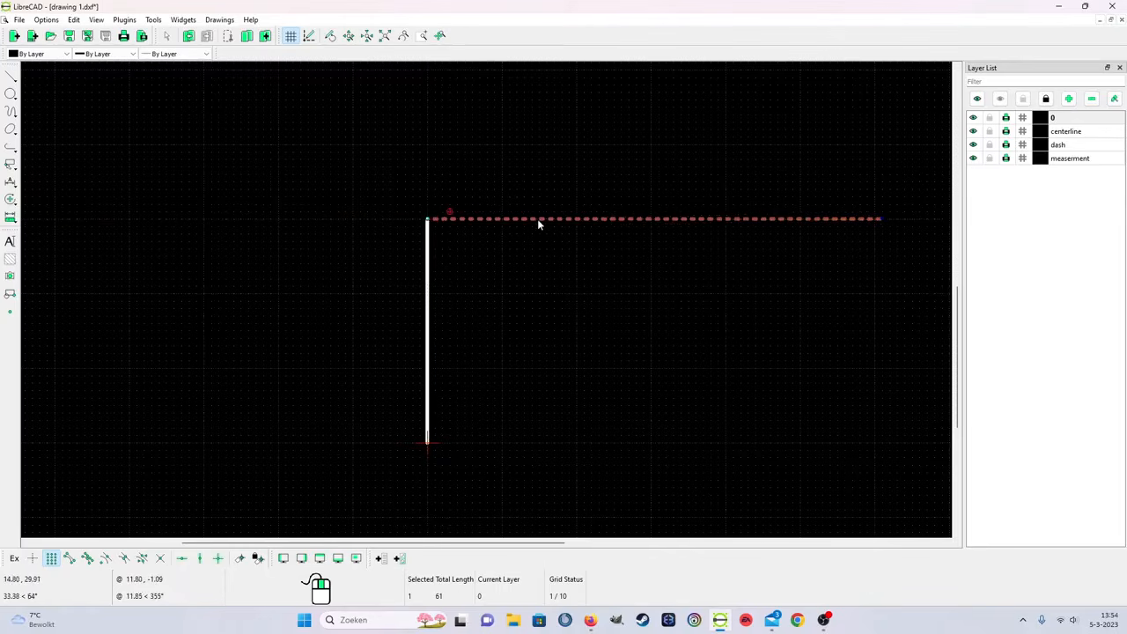
left_click(540, 218)
Step: Set the horizontal line's end point x to 60 in its properties
right_click(555, 282)
left_click(581, 299)
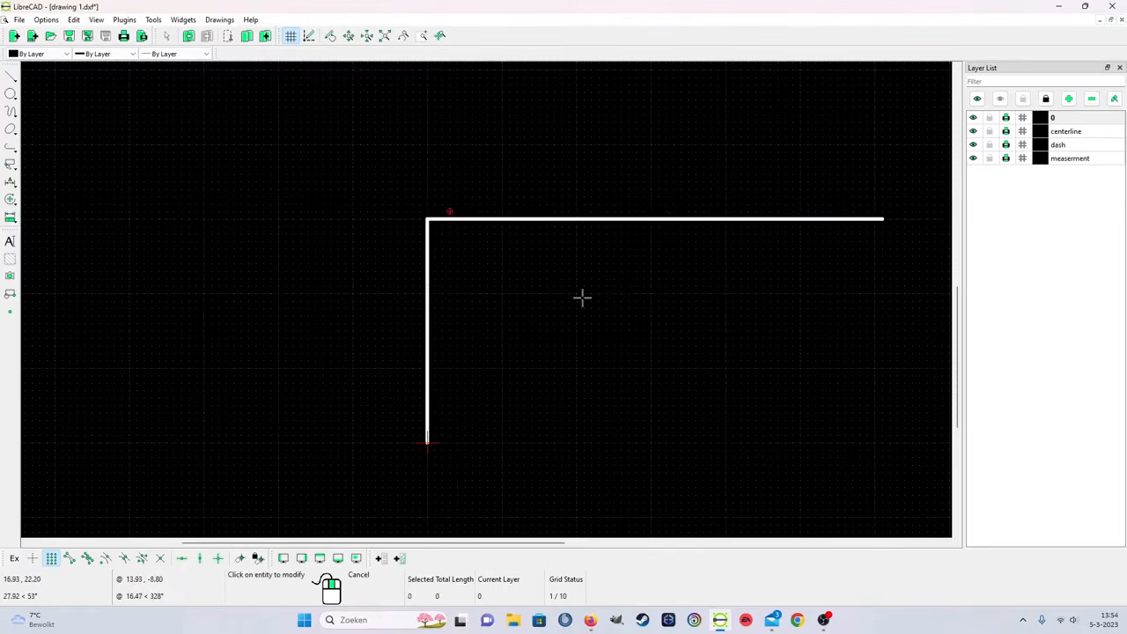
left_click(621, 219)
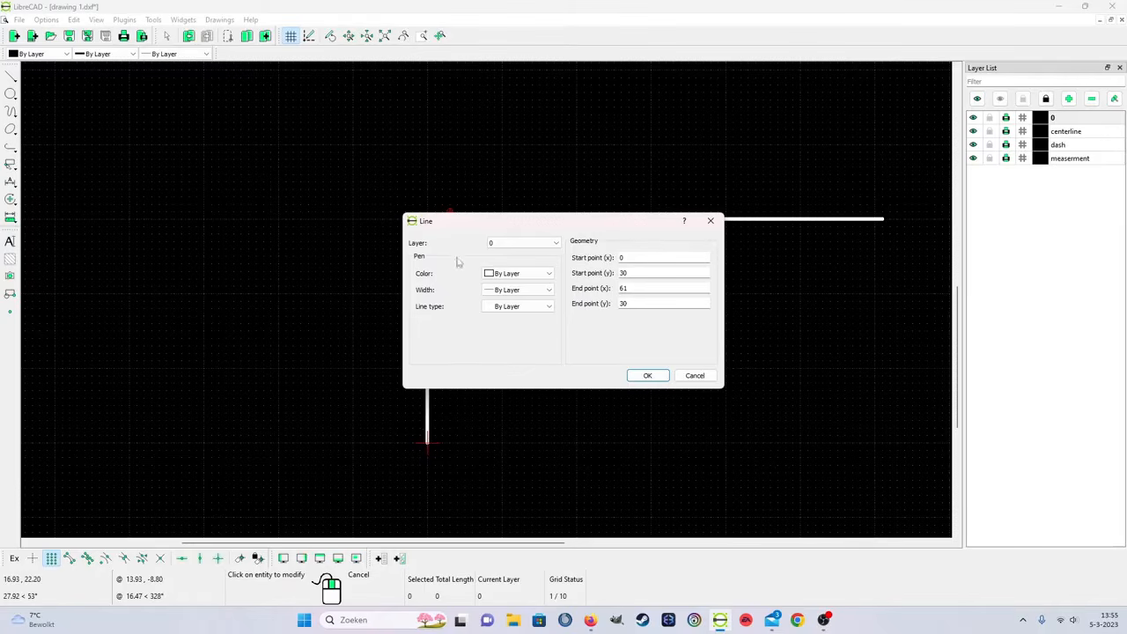
left_click_drag(511, 225, 614, 286)
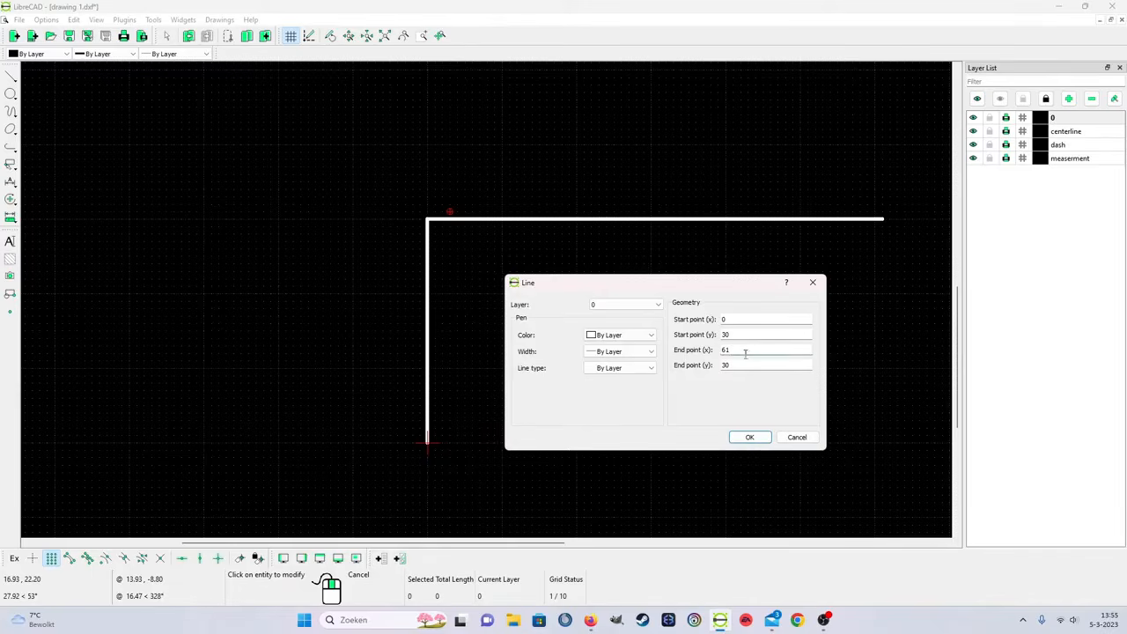
key("BackSpace")
left_click(750, 438)
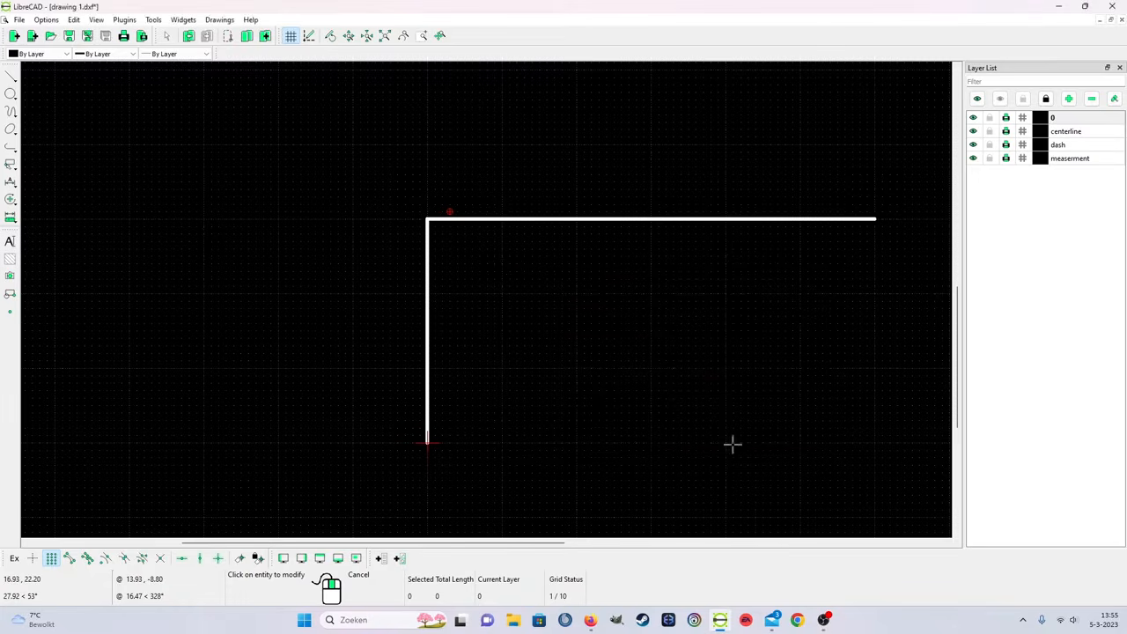
Step: Draw a vertical two-point line from the horizontal line's free end at 60, 30 down to 60, 0
scroll(649, 360, "down", 5)
scroll(661, 353, "up", 4)
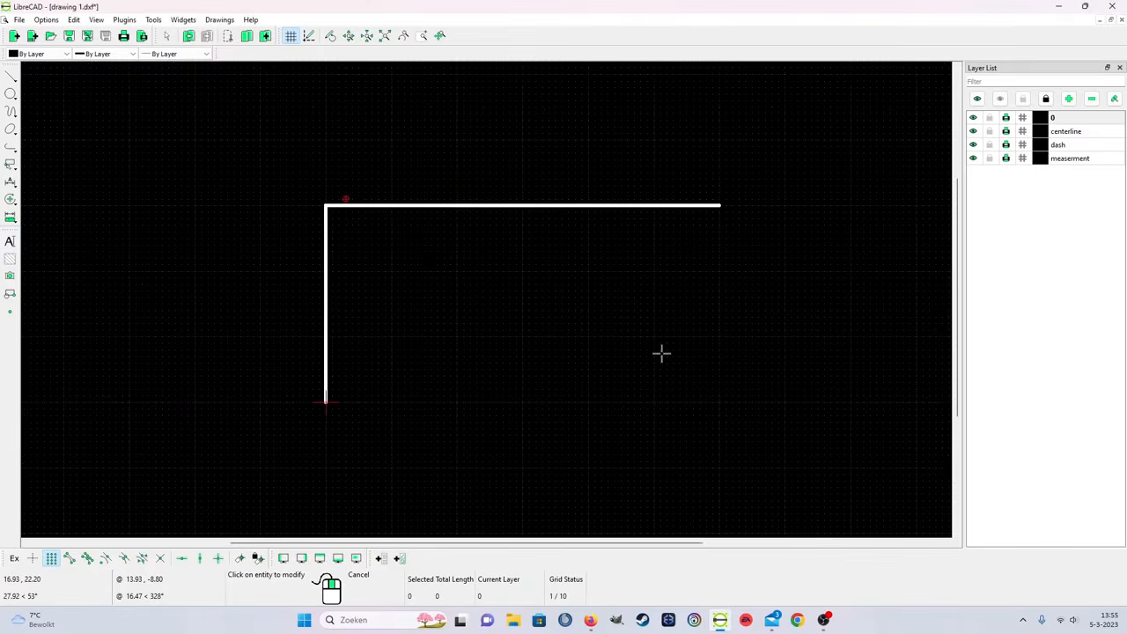
left_click(11, 77)
left_click(51, 76)
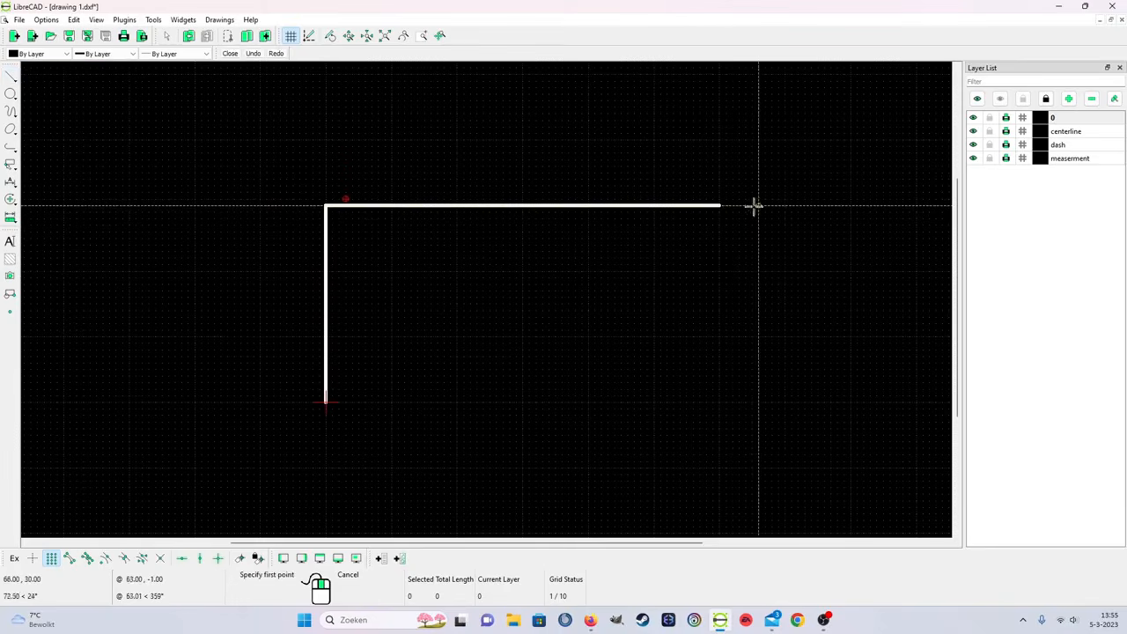
left_click(720, 206)
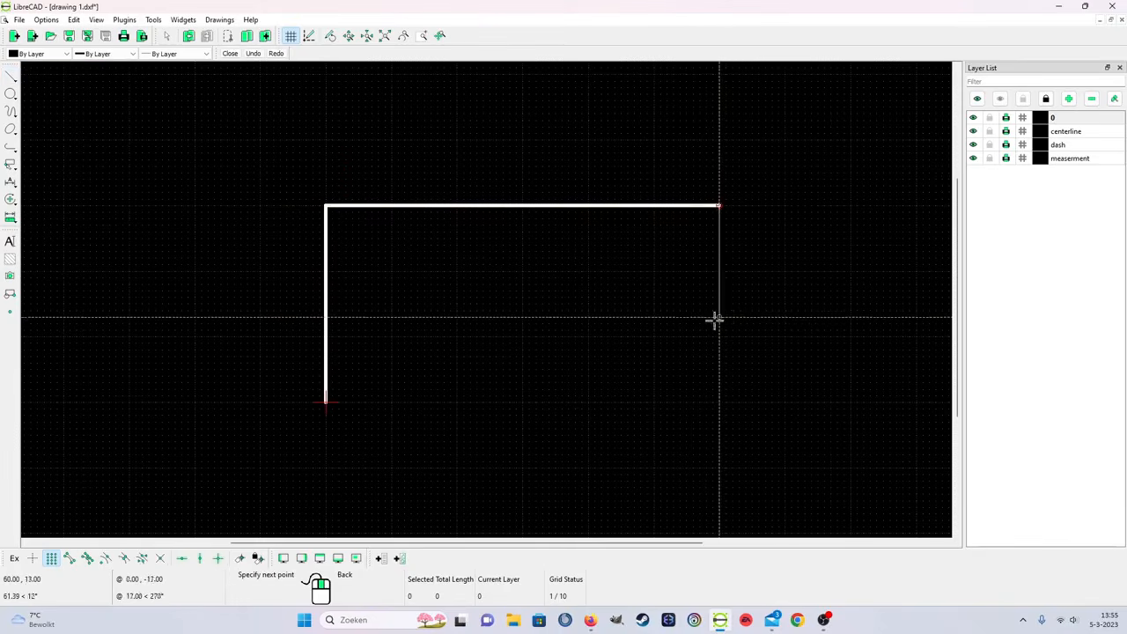
left_click(720, 403)
right_click(720, 403)
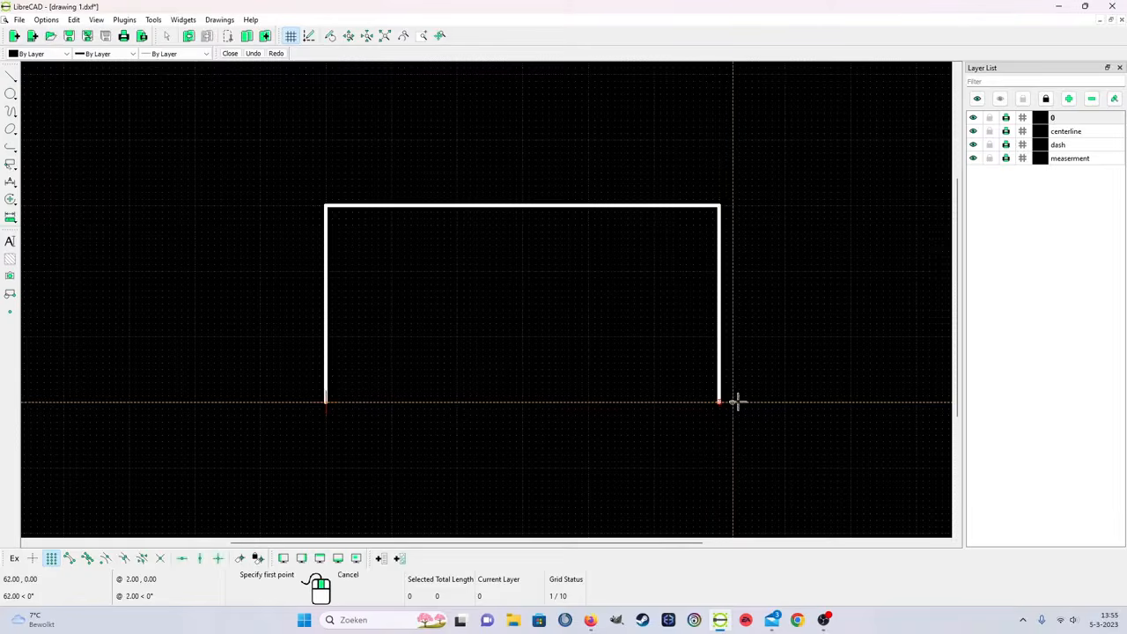
Step: Draw a horizontal two-point line from 60, 25 on the second vertical line to 90, 25
scroll(747, 305, "down", 1)
scroll(742, 259, "up", 2)
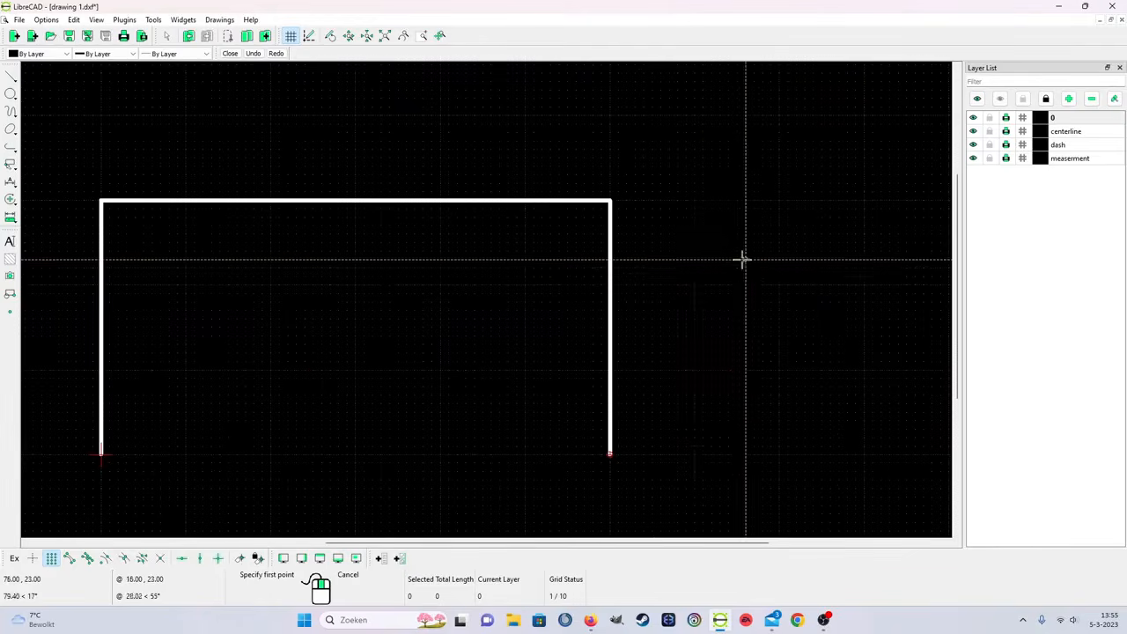
left_click(609, 243)
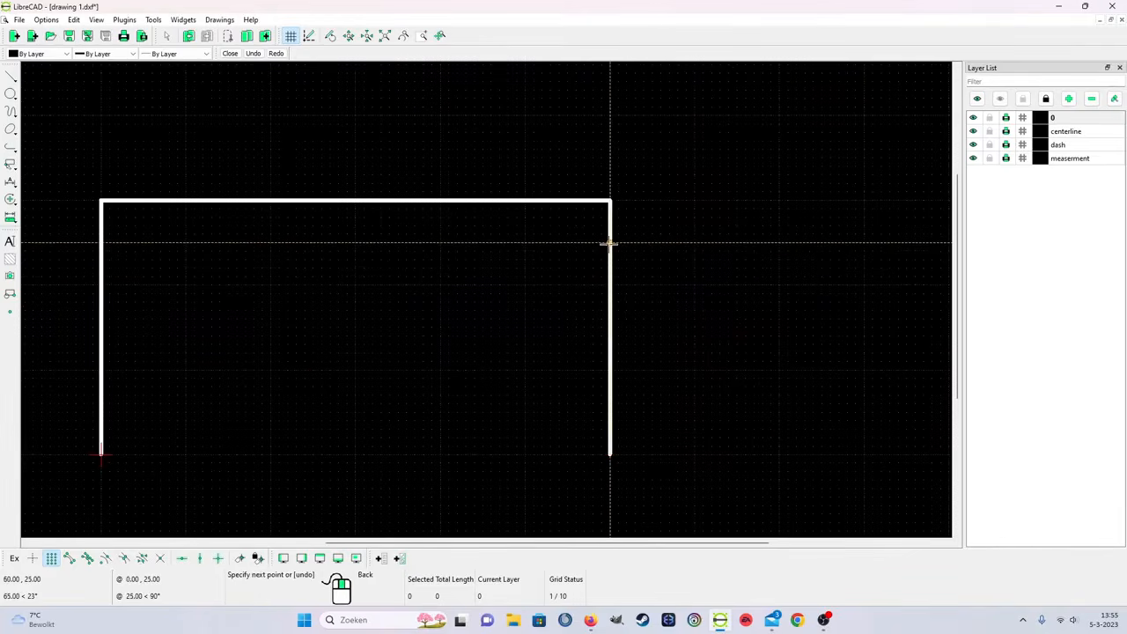
left_click(863, 240)
right_click(869, 250)
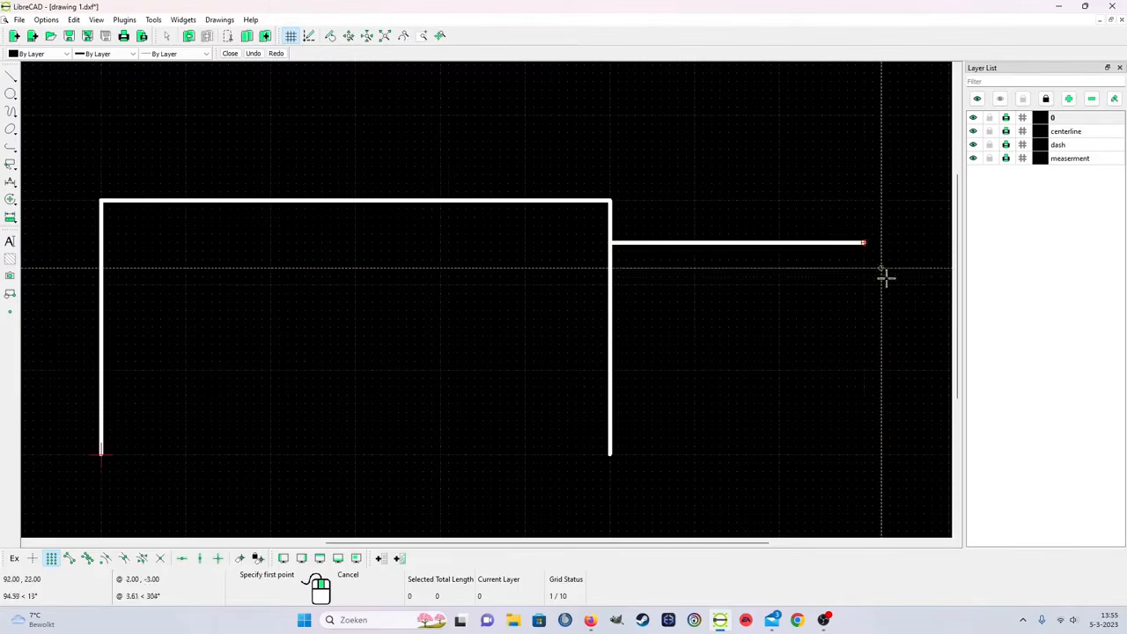
Step: Draw a vertical line from the second horizontal line's free end at 90, 25 down to 90, 0, and end the line command
scroll(836, 348, "down", 3)
scroll(833, 343, "up", 2)
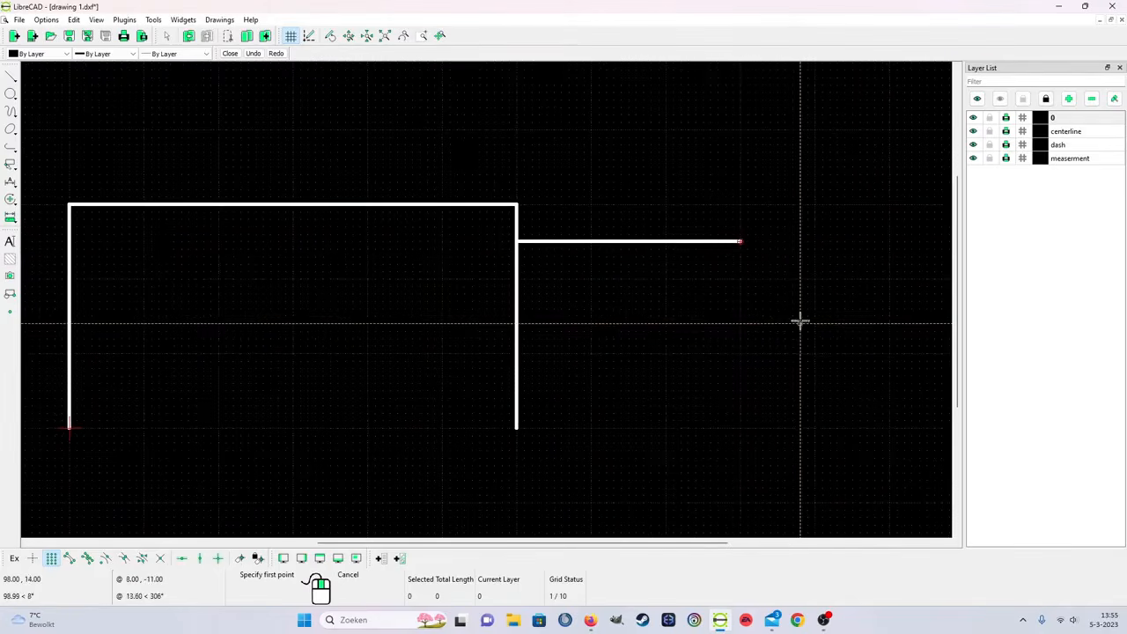
left_click(738, 241)
left_click(738, 428)
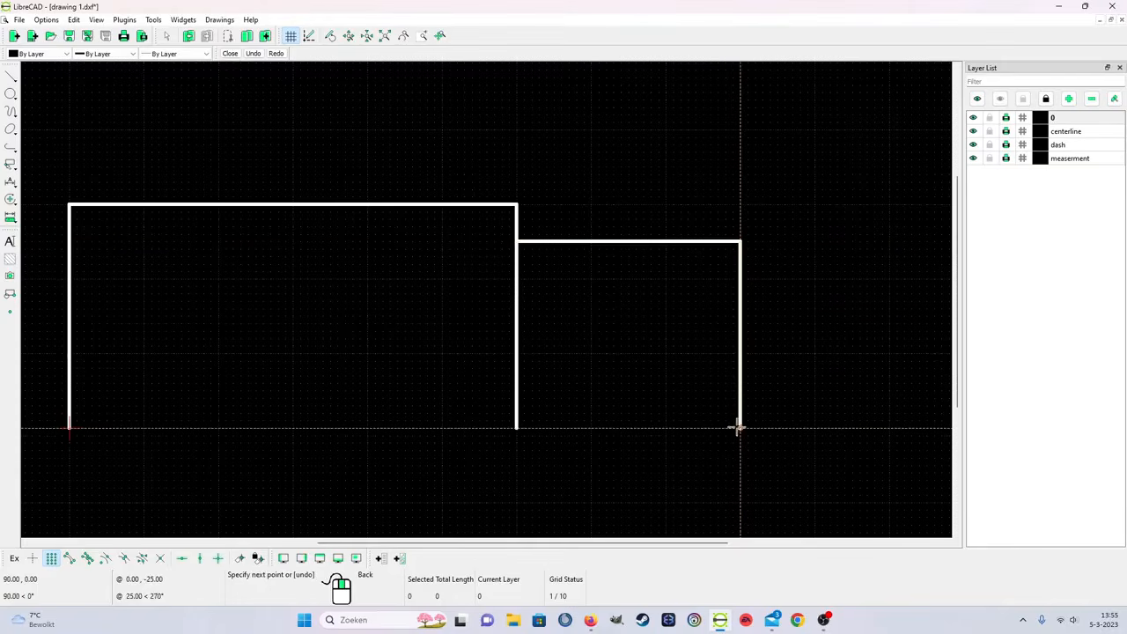
right_click(742, 515)
right_click(602, 487)
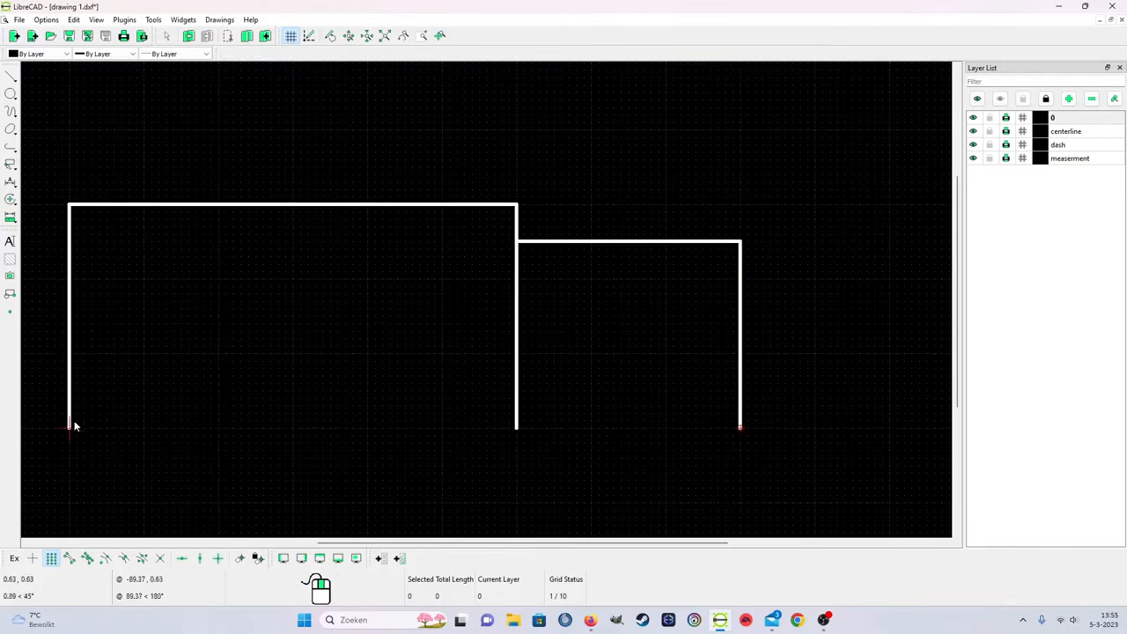
Step: Examine the start and end point coordinates in the properties of the shorter, second horizontal line
left_click(516, 429)
left_click(515, 423)
right_click(622, 462)
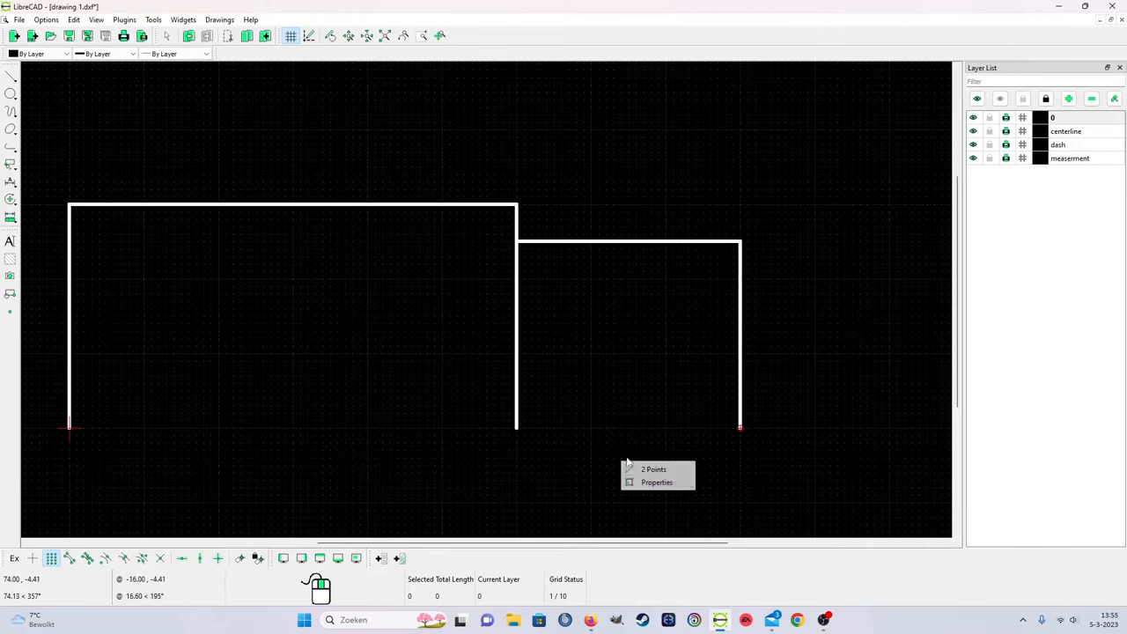
left_click(642, 241)
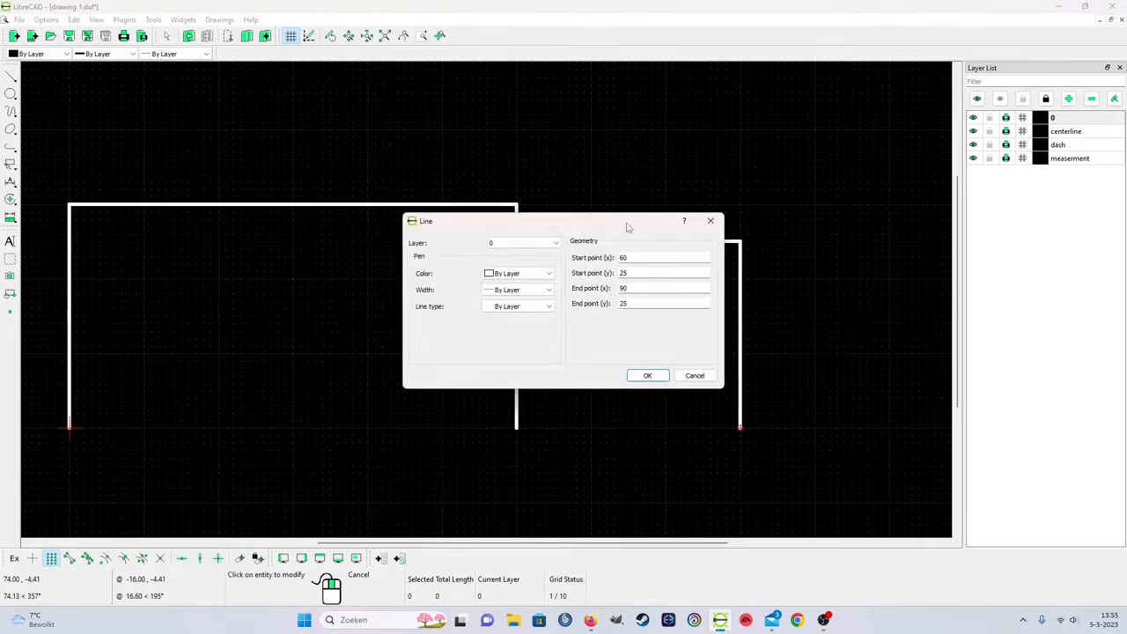
left_click_drag(628, 227, 394, 286)
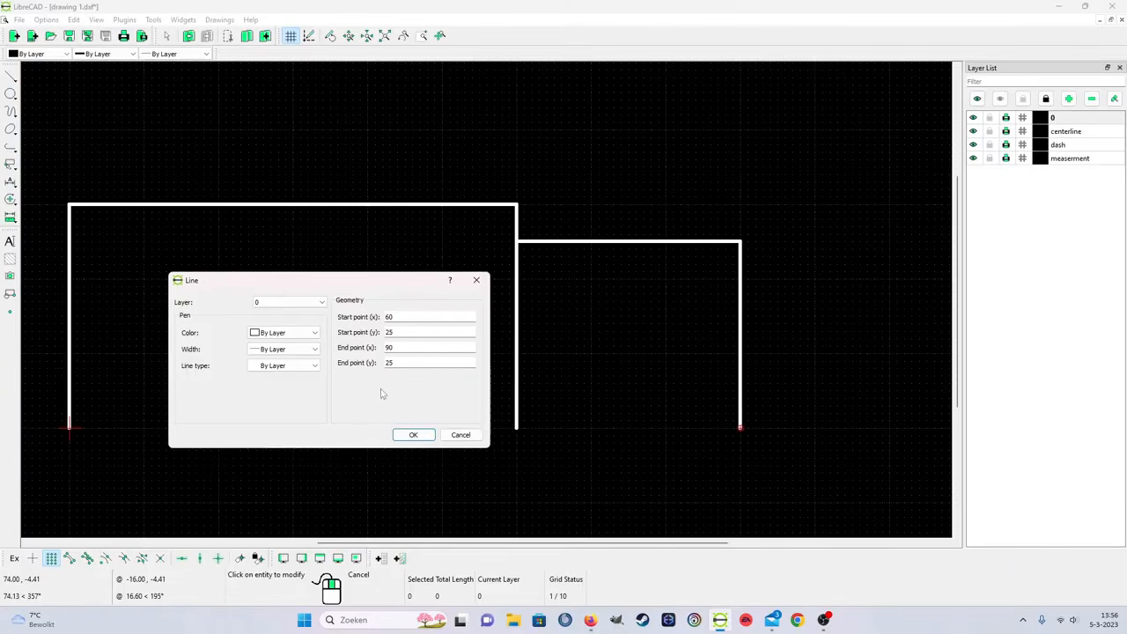
left_click(411, 437)
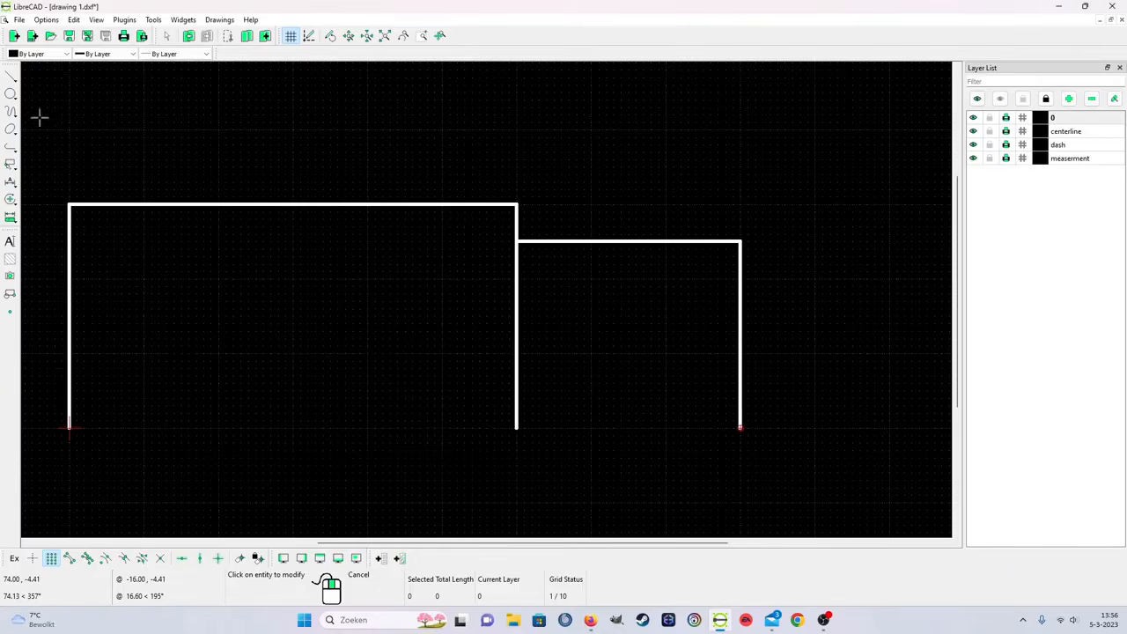
Step: Draw connected two-point lines from 90, 20 on the third vertical line to 130, 20 and down to 130, 0
left_click(11, 78)
left_click(50, 77)
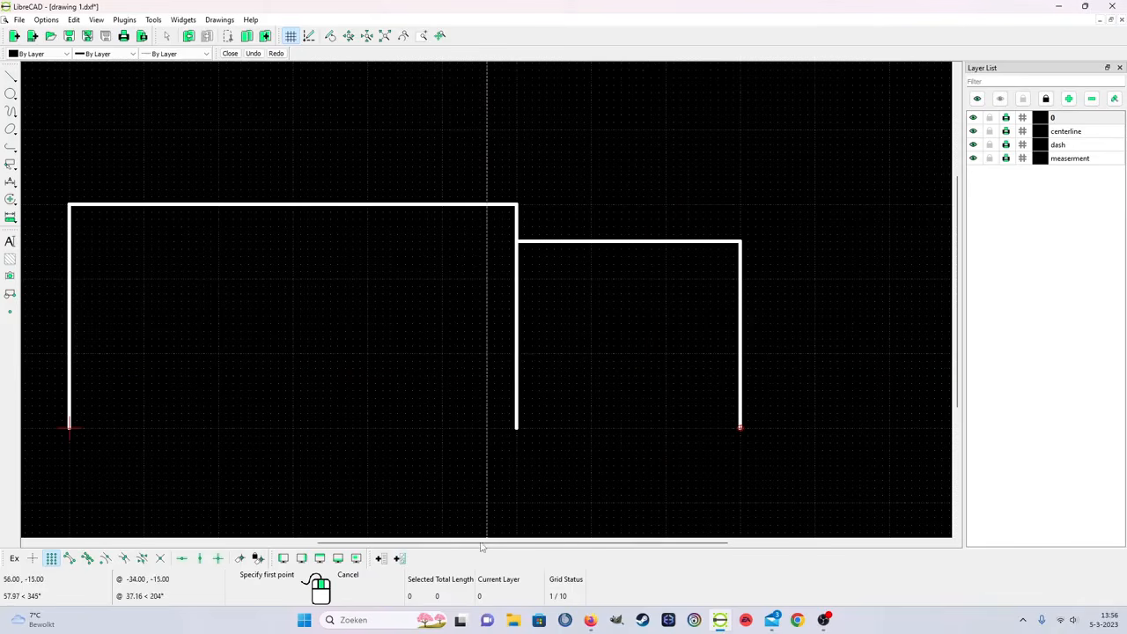
left_click_drag(411, 544, 495, 543)
left_click(548, 277)
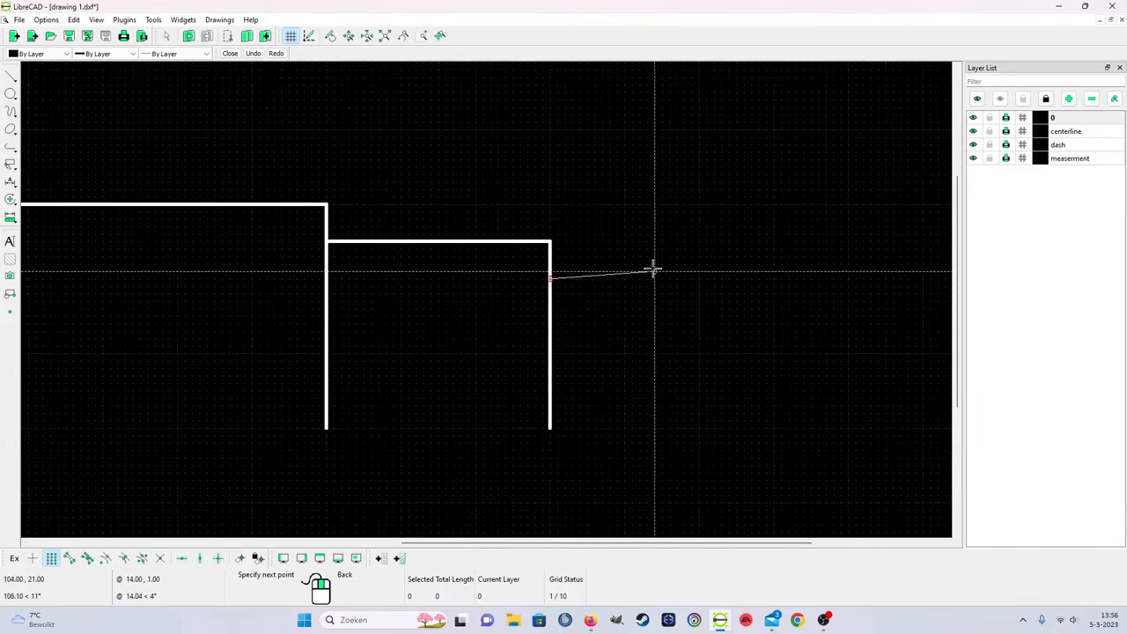
left_click(847, 279)
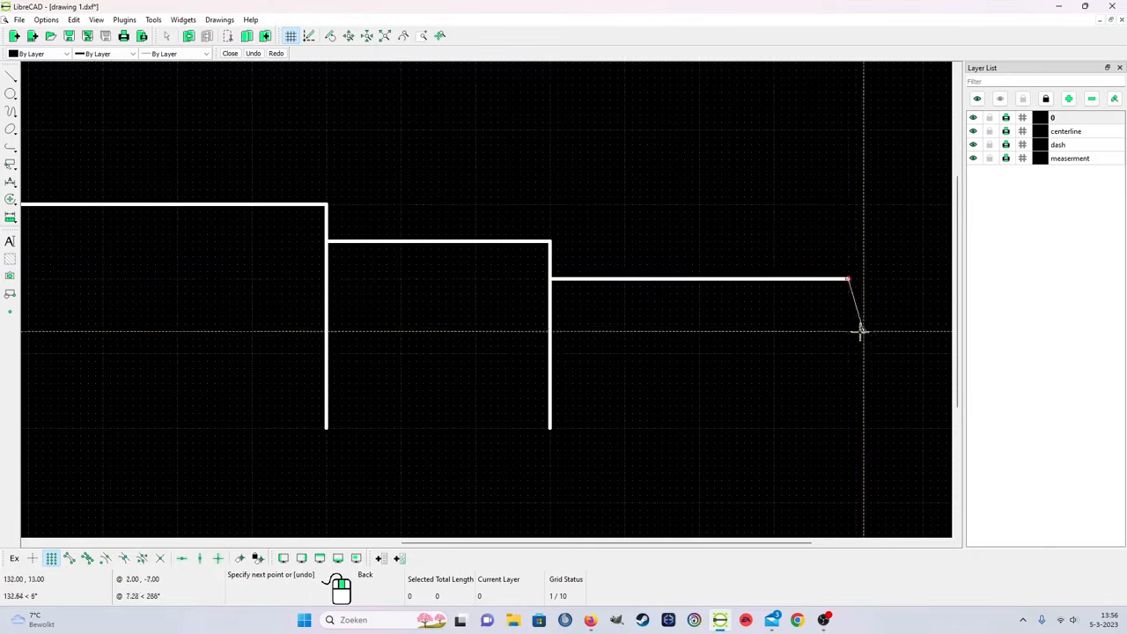
left_click(848, 429)
right_click(847, 429)
scroll(842, 445, "down", 2)
right_click(729, 425)
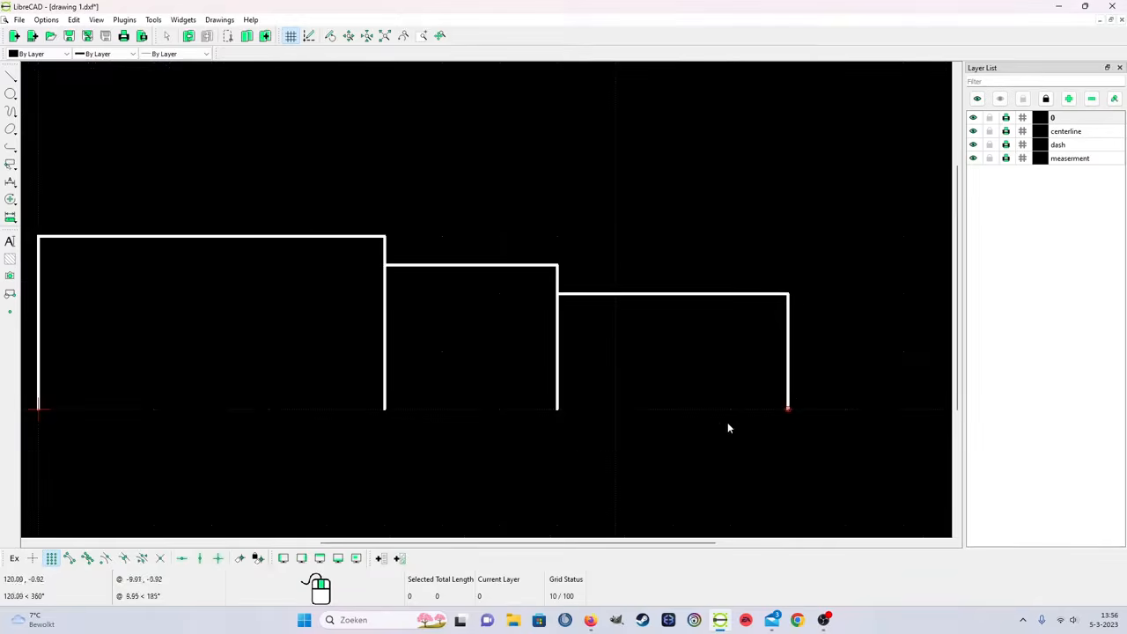
Step: Make the centerline layer current and draw a horizontal two-point line along the profile's base from -10, 0 to 140, 0
scroll(608, 370, "down", 1)
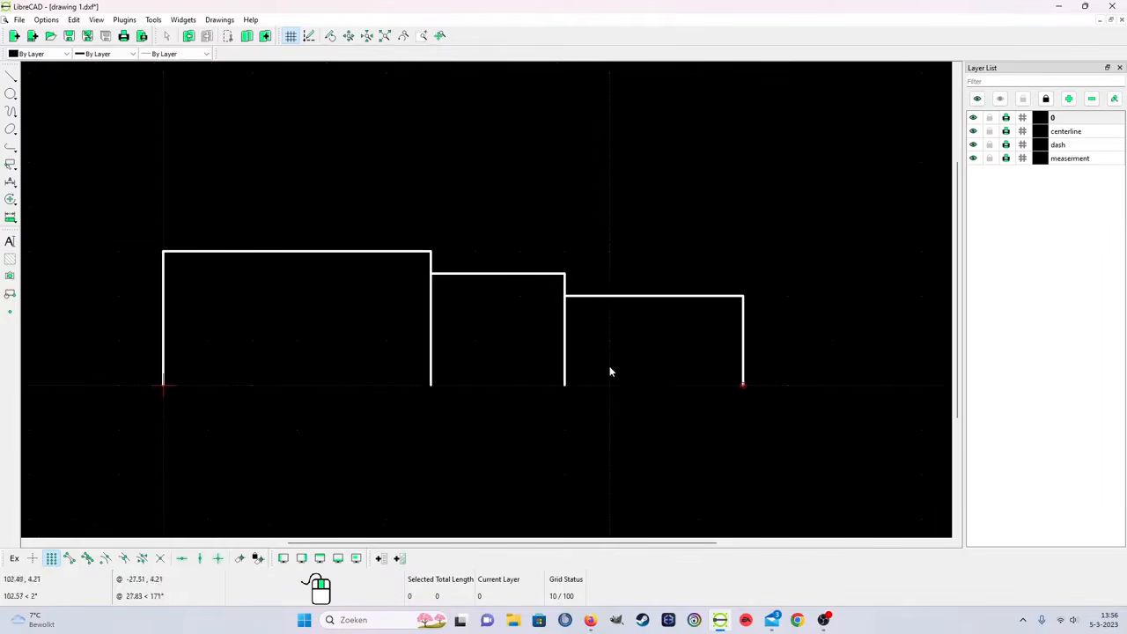
left_click(1059, 144)
left_click(1061, 133)
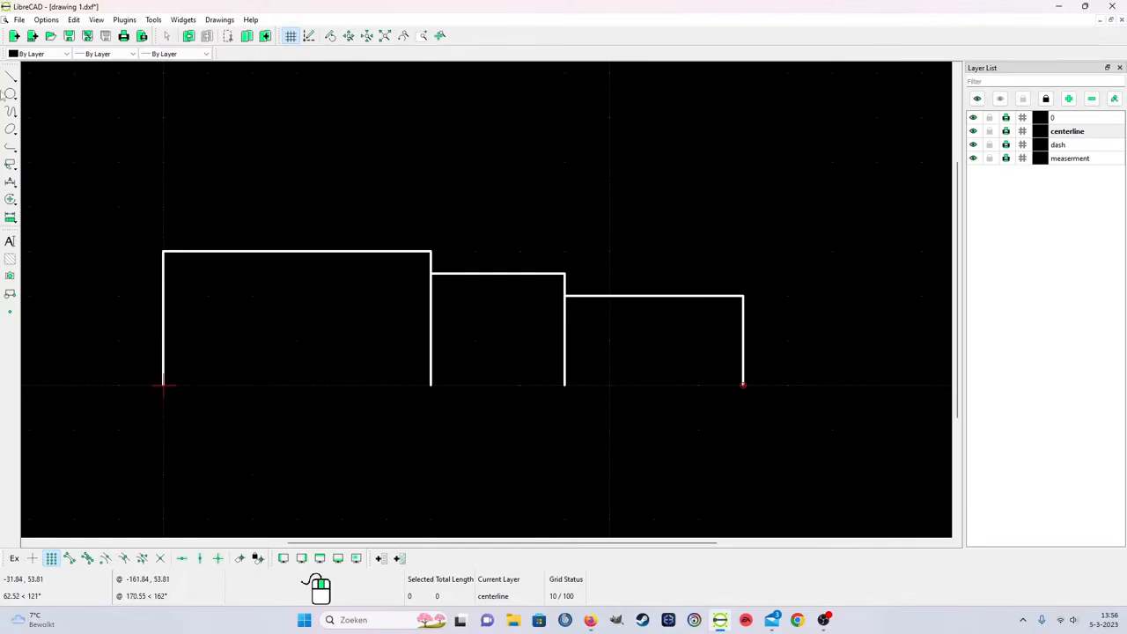
left_click(11, 77)
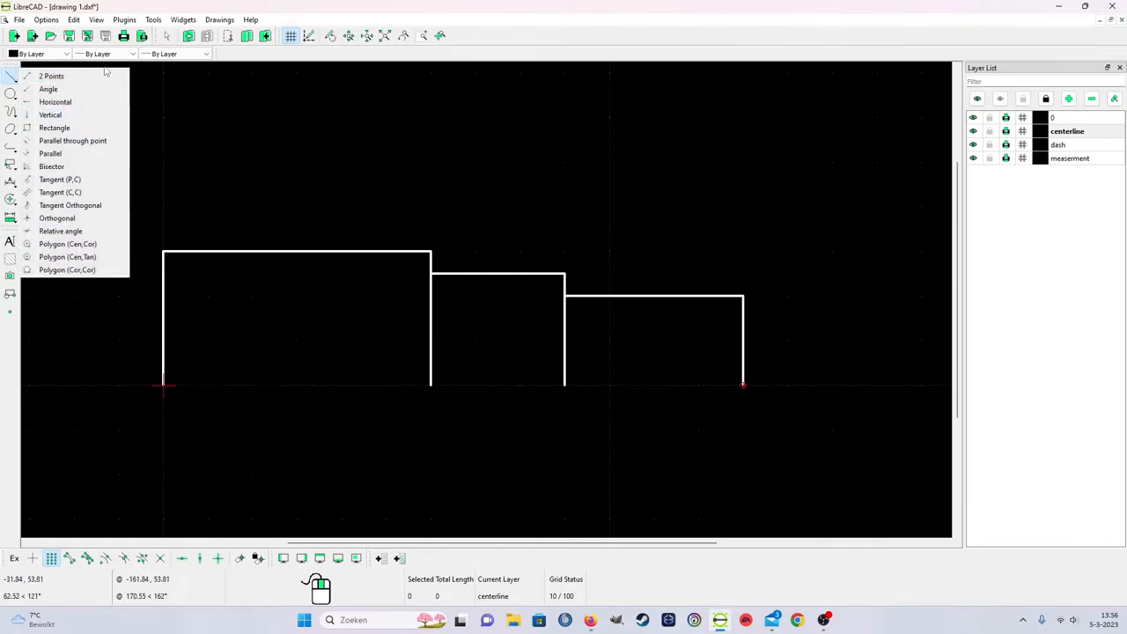
left_click(104, 76)
left_click(119, 385)
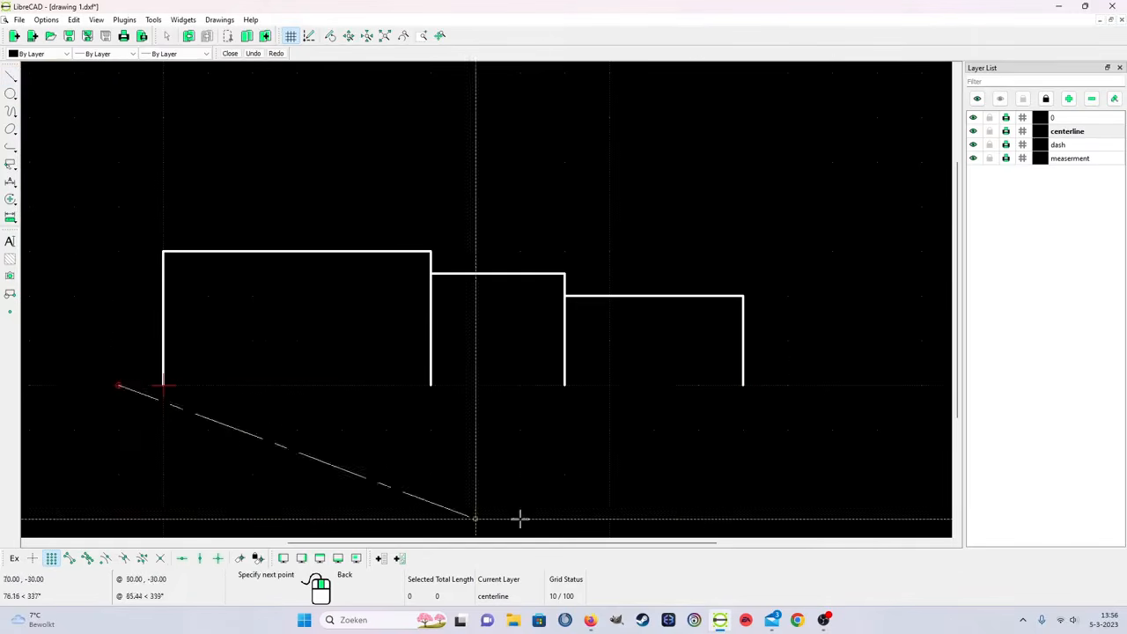
left_click(787, 387)
key("Escape")
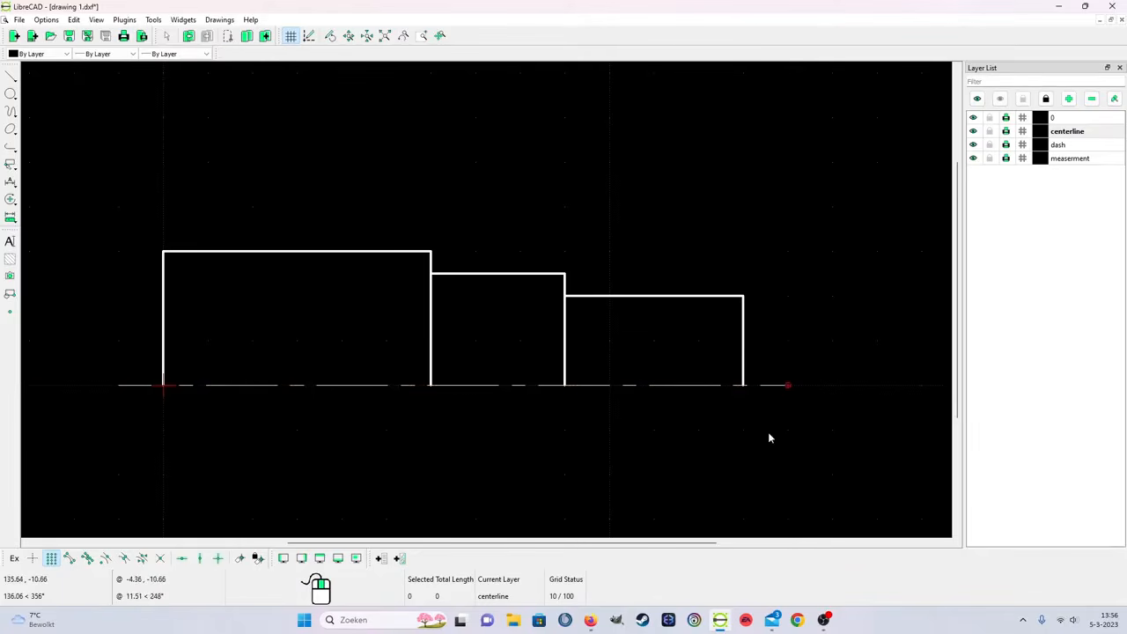
Step: Mirror the whole stepped profile about the centerline, using mirror-line points 20, 0 and 110, 0 and keeping the original
scroll(704, 368, "down", 1)
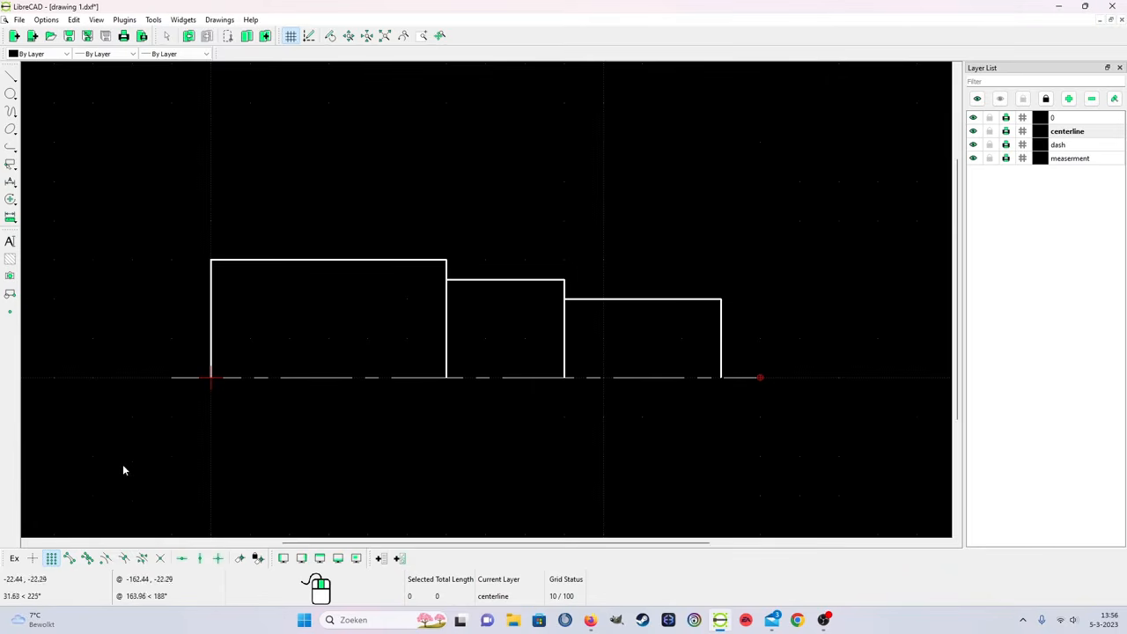
mouse_move(117, 219)
left_mouse_down()
mouse_move(202, 303)
mouse_move(457, 393)
mouse_move(796, 406)
left_mouse_up()
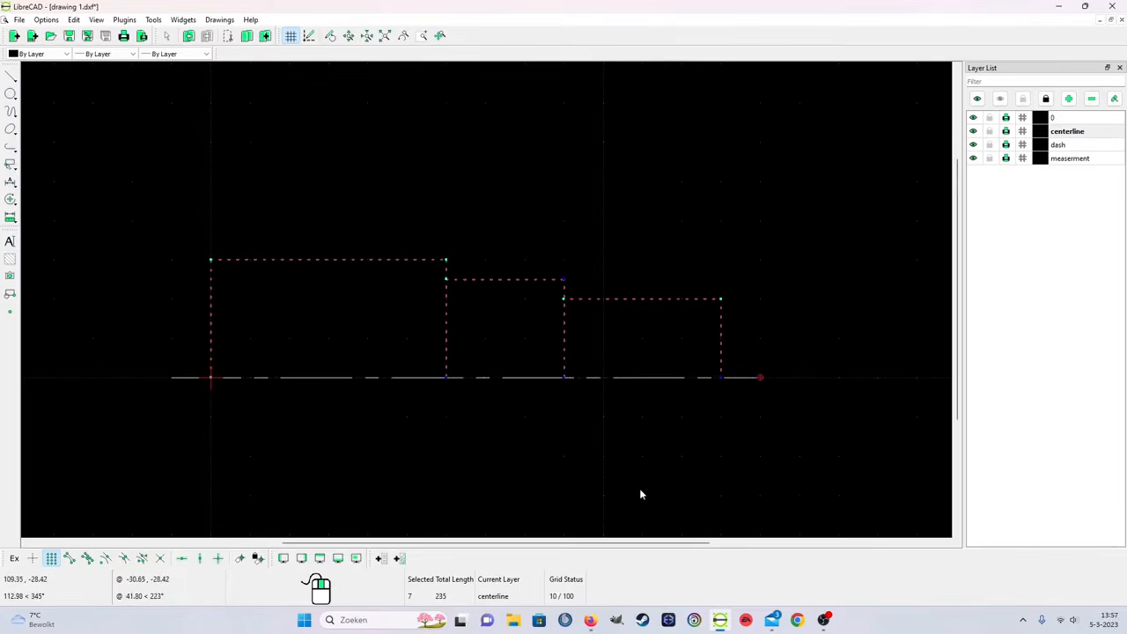
left_click(151, 20)
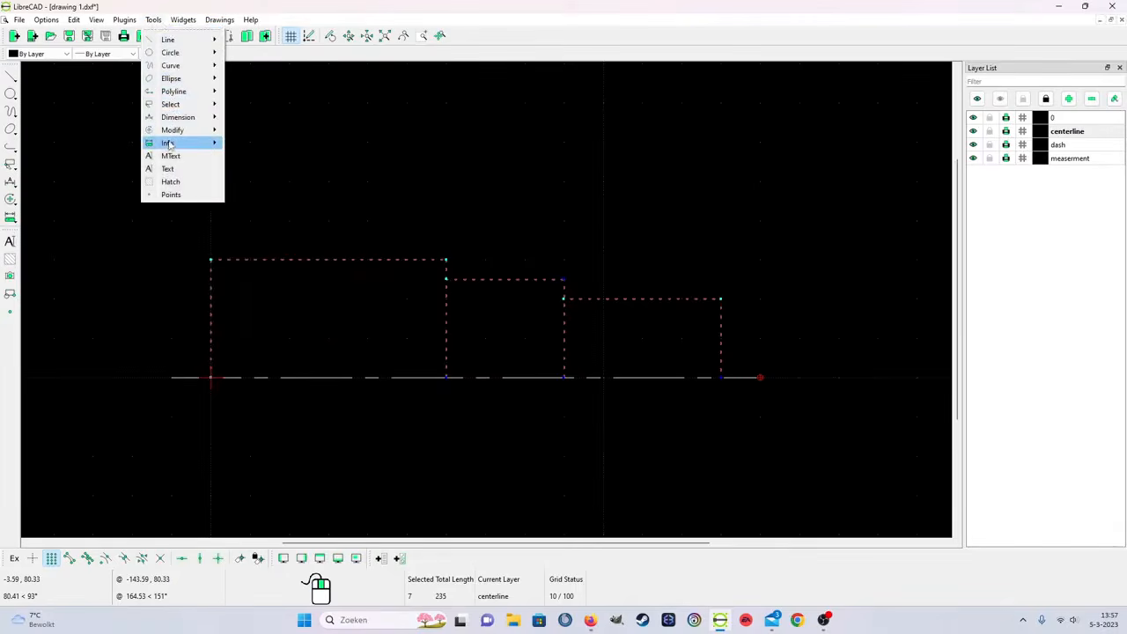
mouse_move(172, 132)
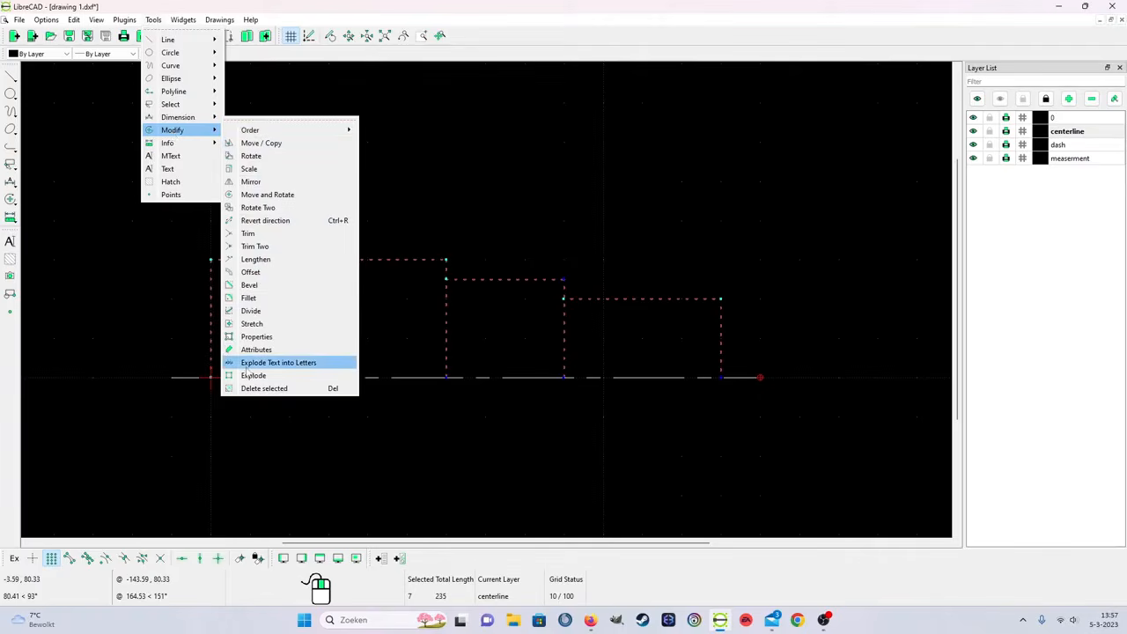
left_click(264, 183)
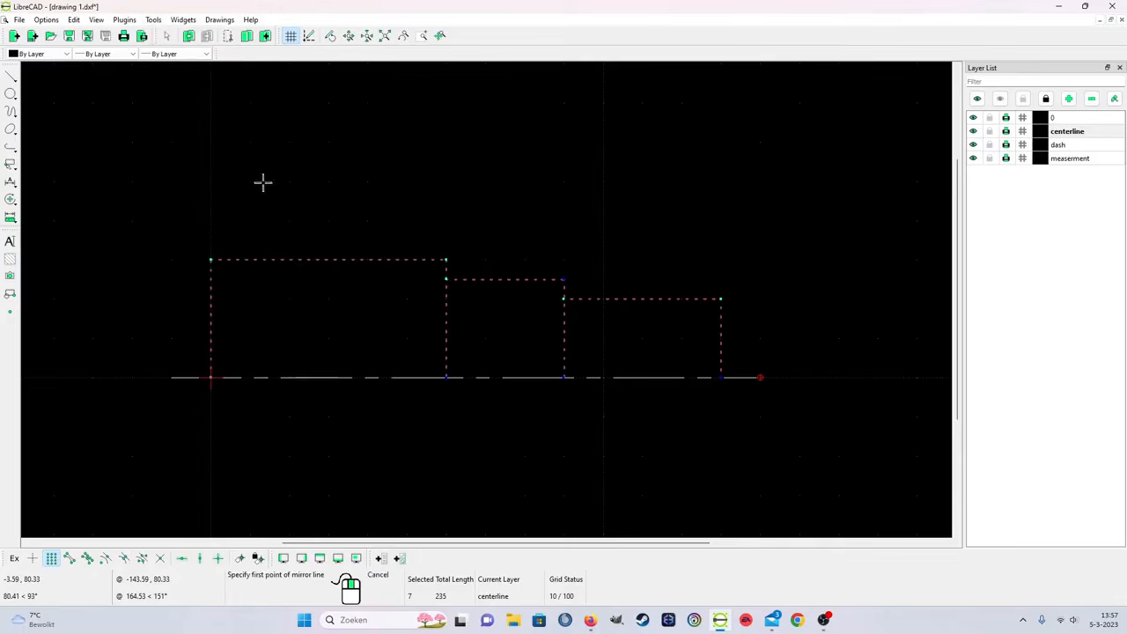
left_click(278, 377)
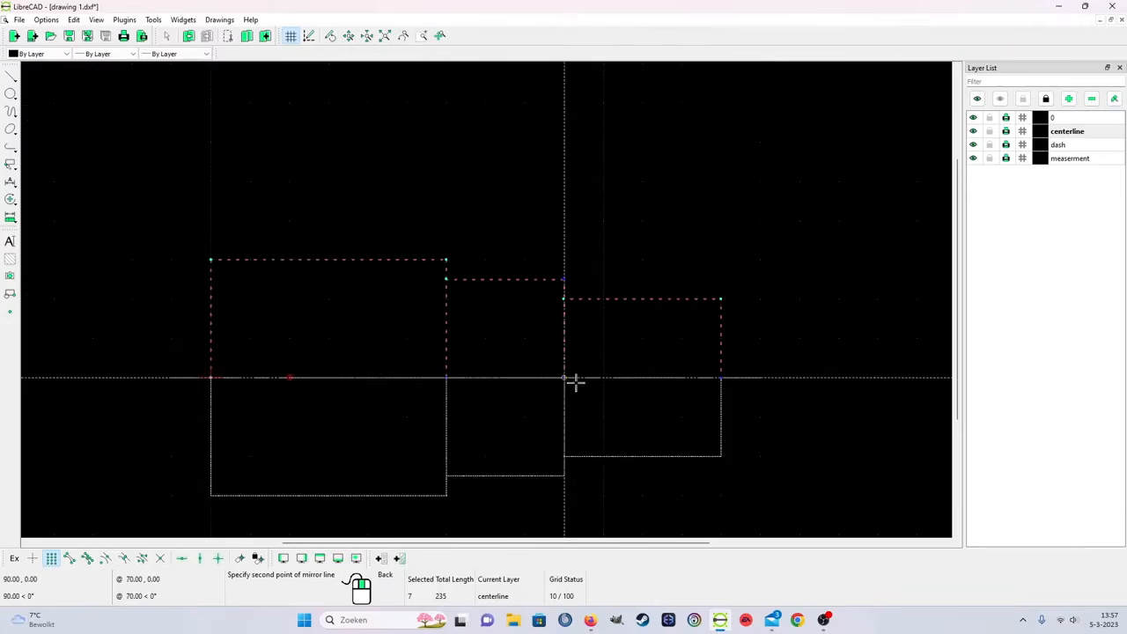
left_click(642, 380)
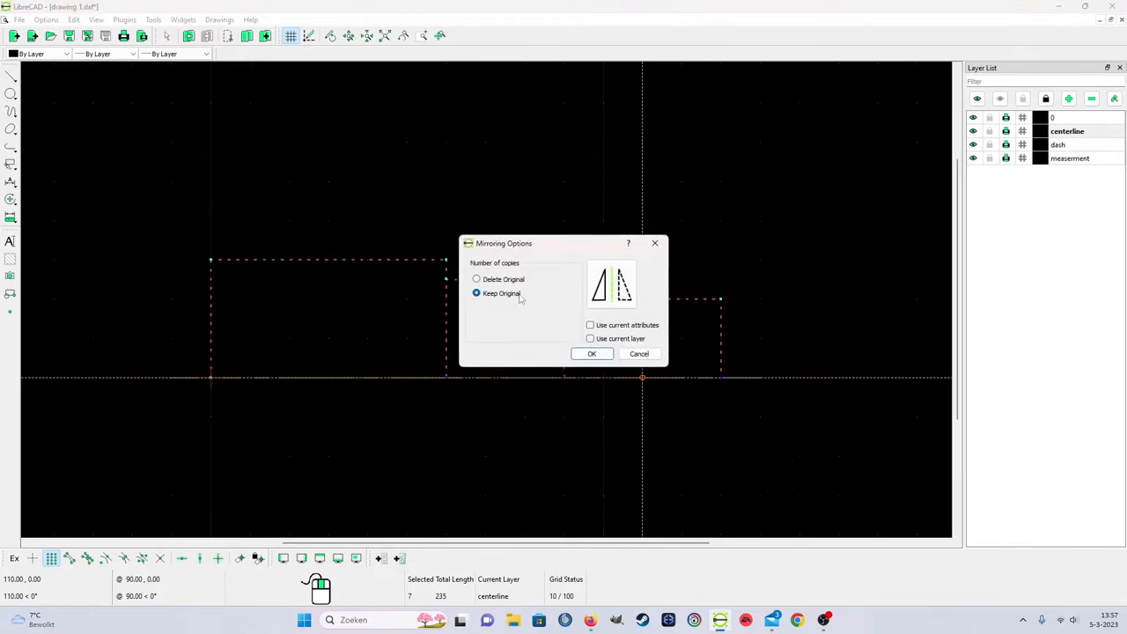
left_click(476, 280)
left_click(477, 294)
left_click(592, 354)
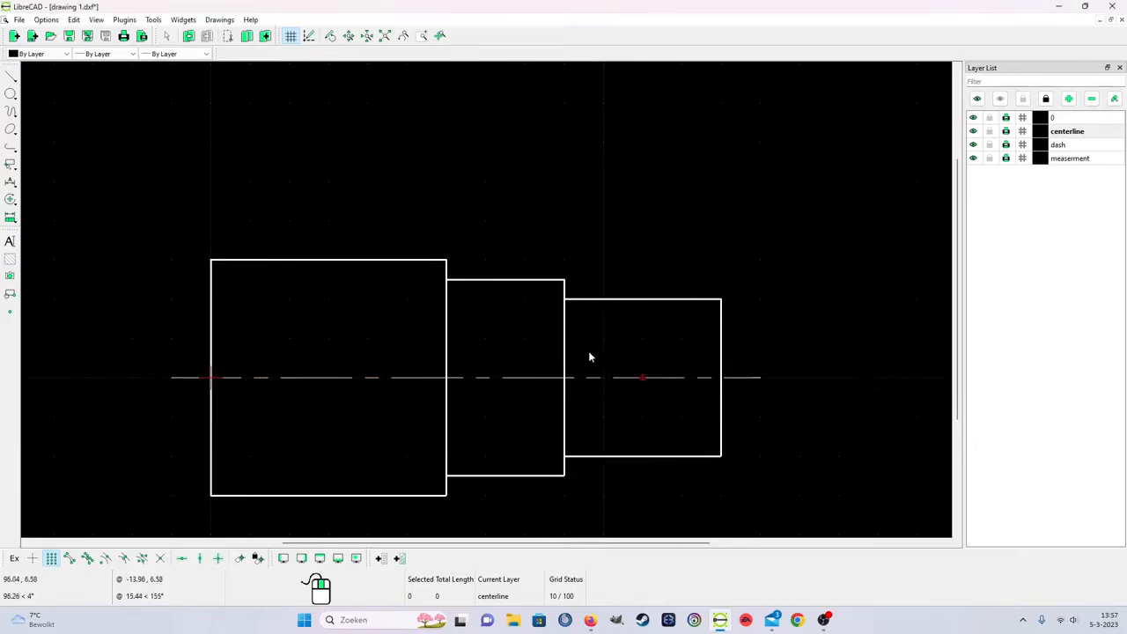
Step: Draw a separate horizontal two-point centerline beyond the profile's narrow end, from 200, 0 to 300, 0
scroll(749, 397, "down", 2)
scroll(732, 430, "up", 1)
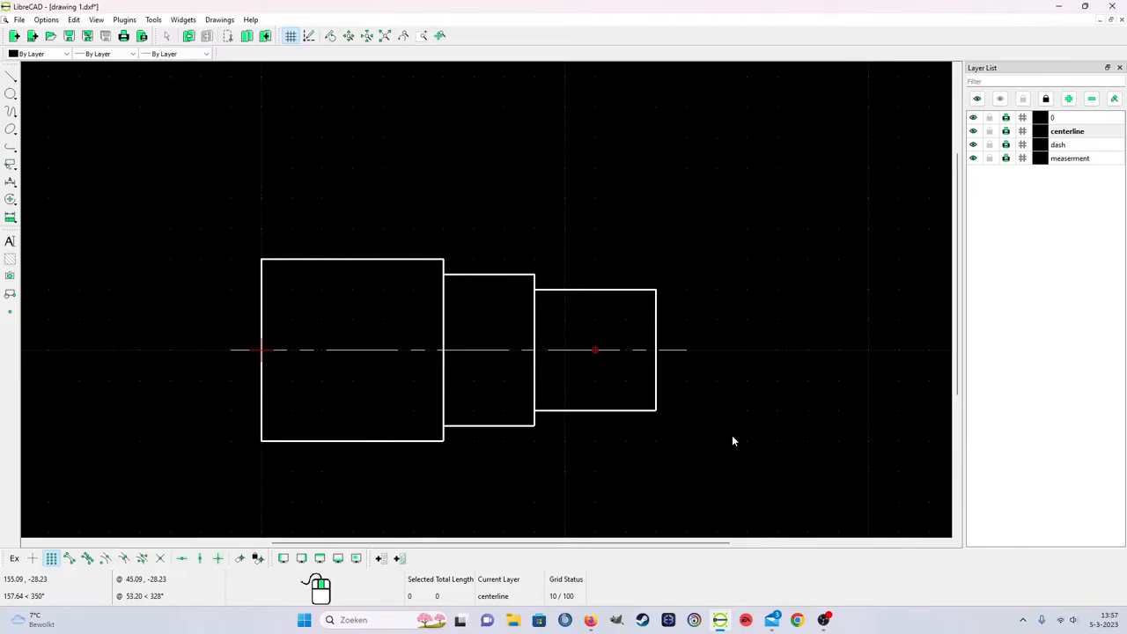
scroll(733, 436, "down", 2)
scroll(729, 433, "up", 1)
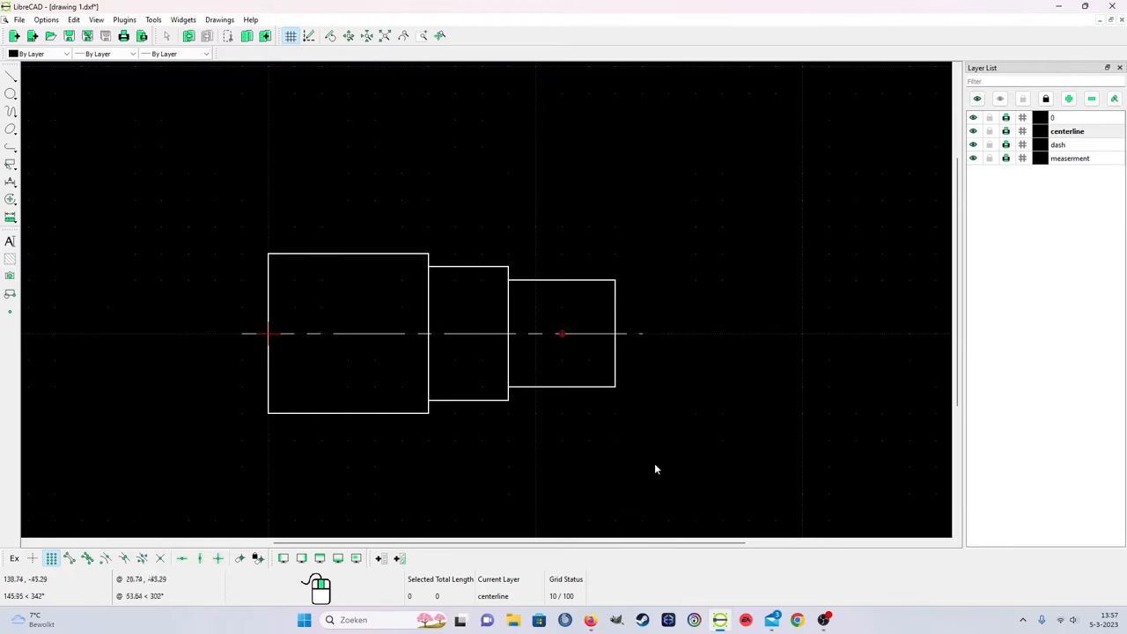
scroll(654, 463, "down", 1)
scroll(815, 348, "down", 2)
scroll(779, 347, "up", 2)
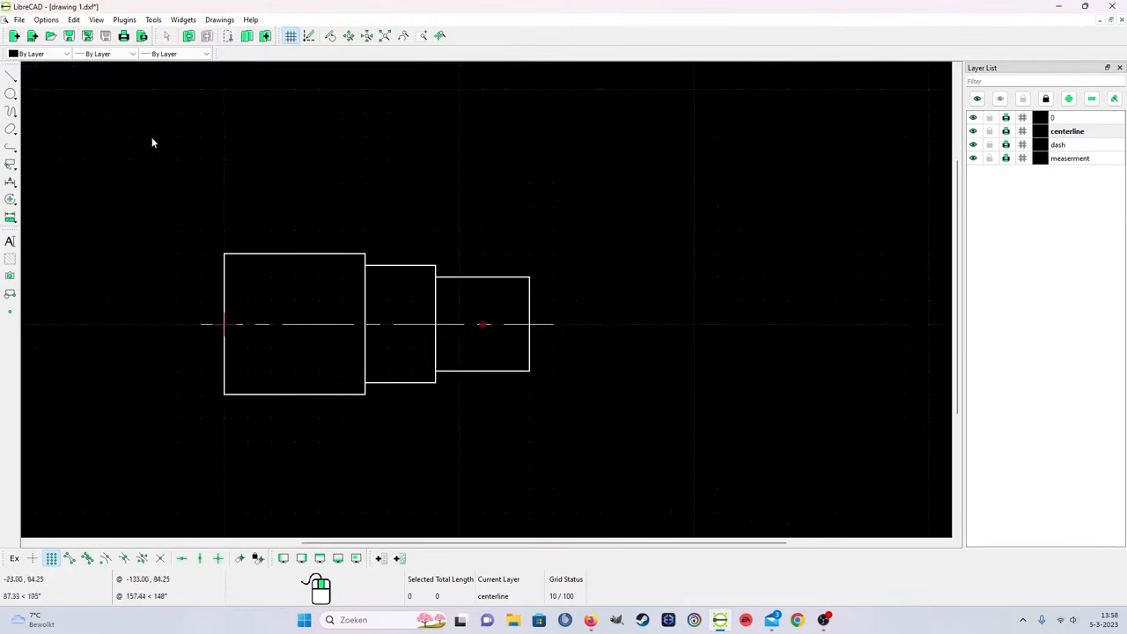
left_click(11, 77)
left_click(48, 77)
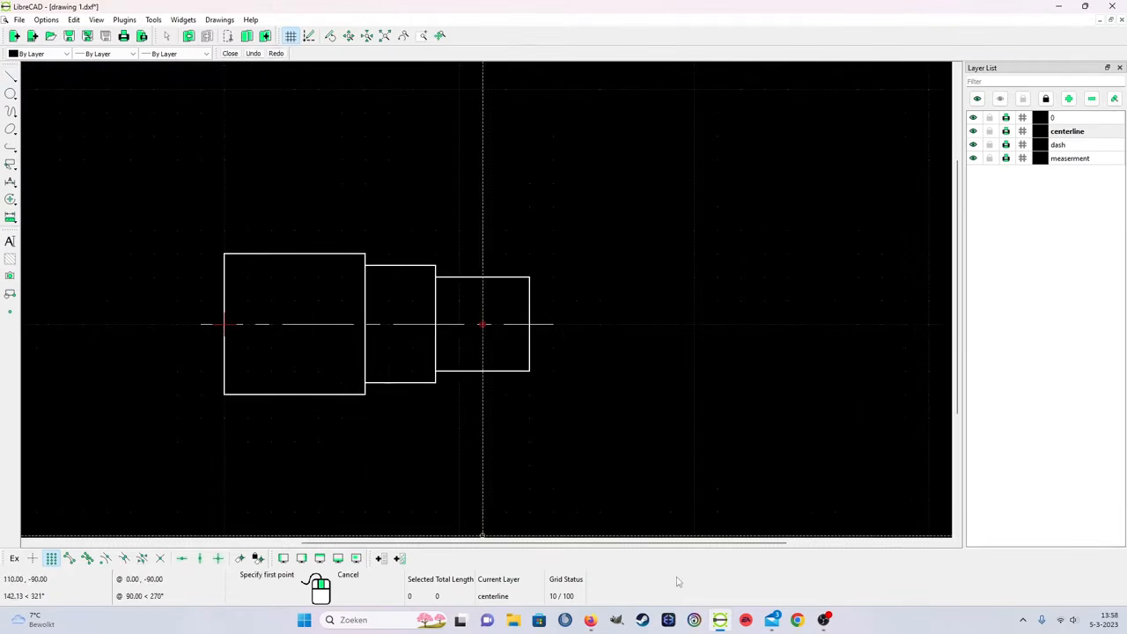
scroll(731, 402, "down", 1)
scroll(732, 403, "up", 2)
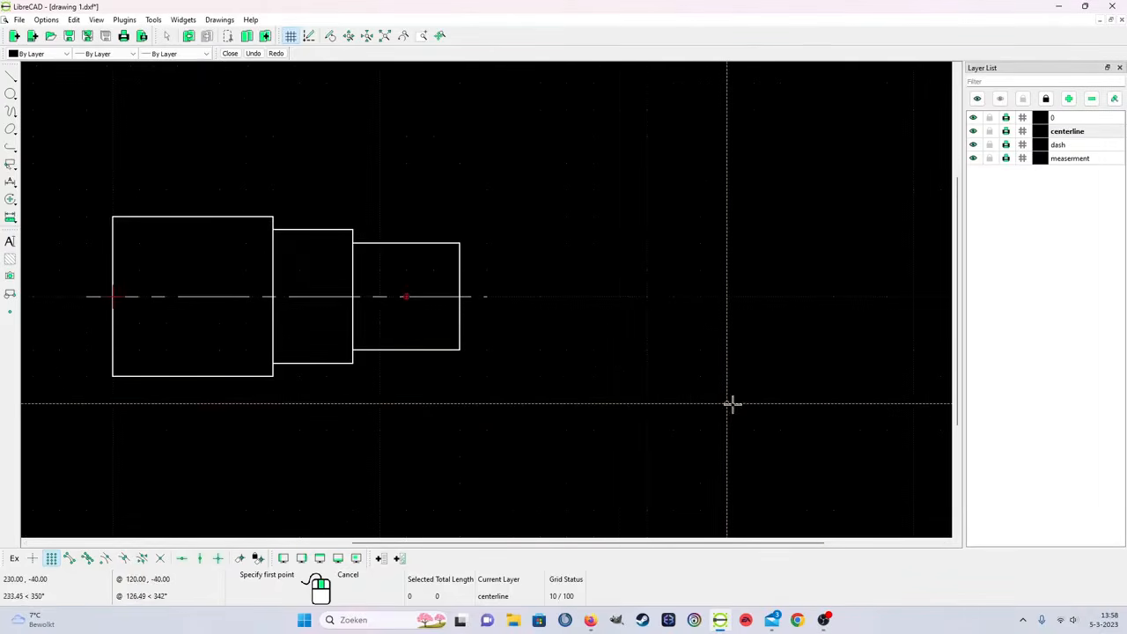
scroll(709, 340, "up", 1)
scroll(696, 339, "down", 3)
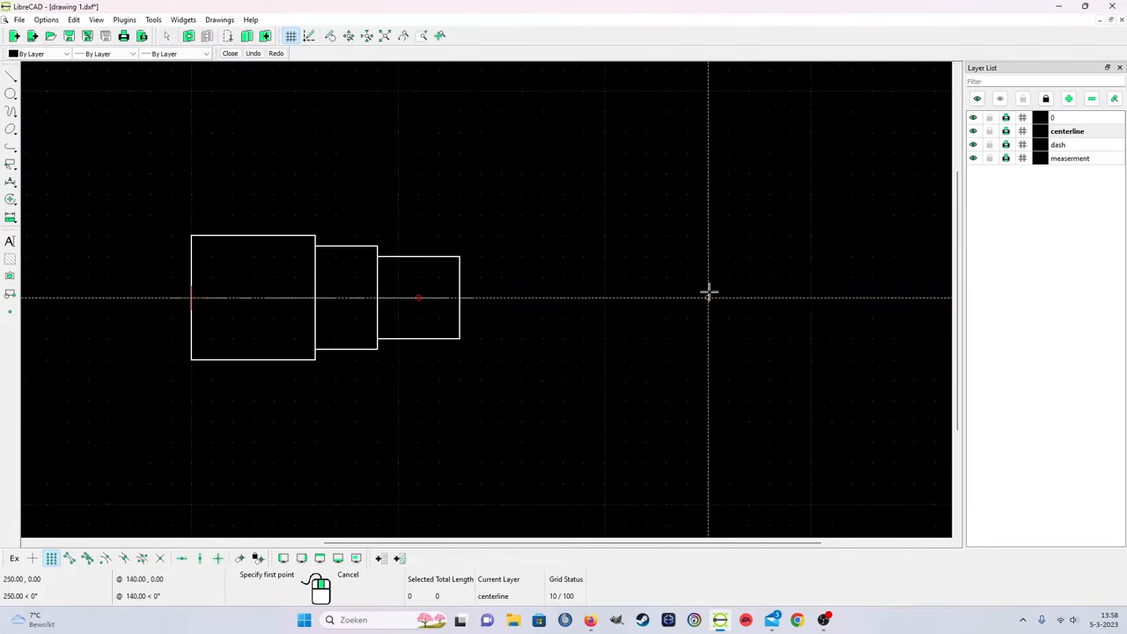
left_click(604, 298)
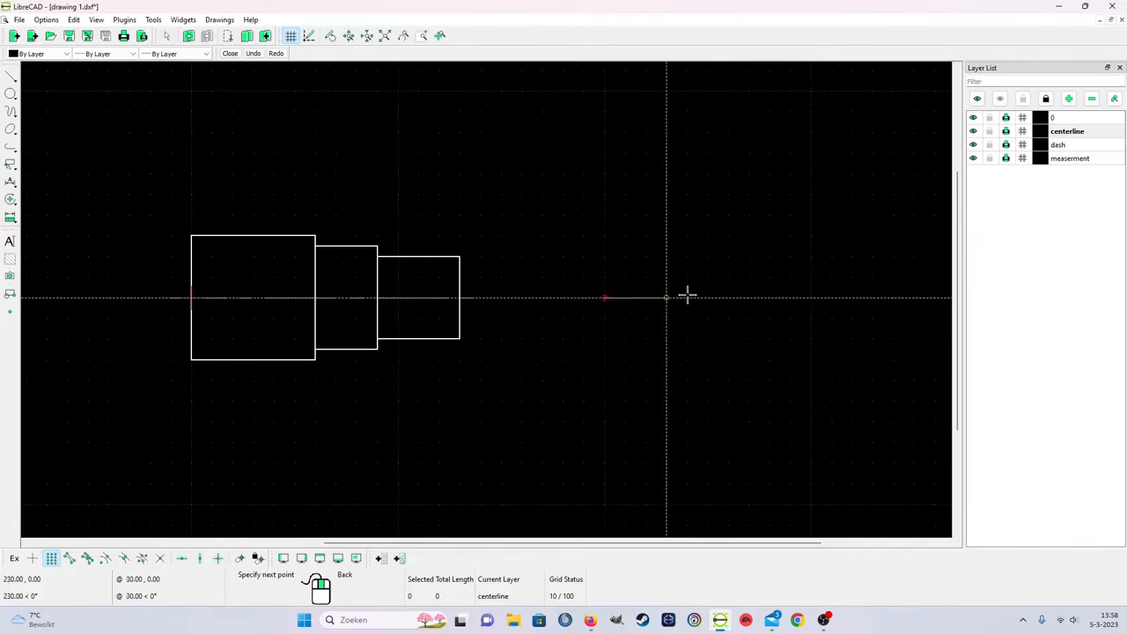
left_click(808, 298)
right_click(806, 303)
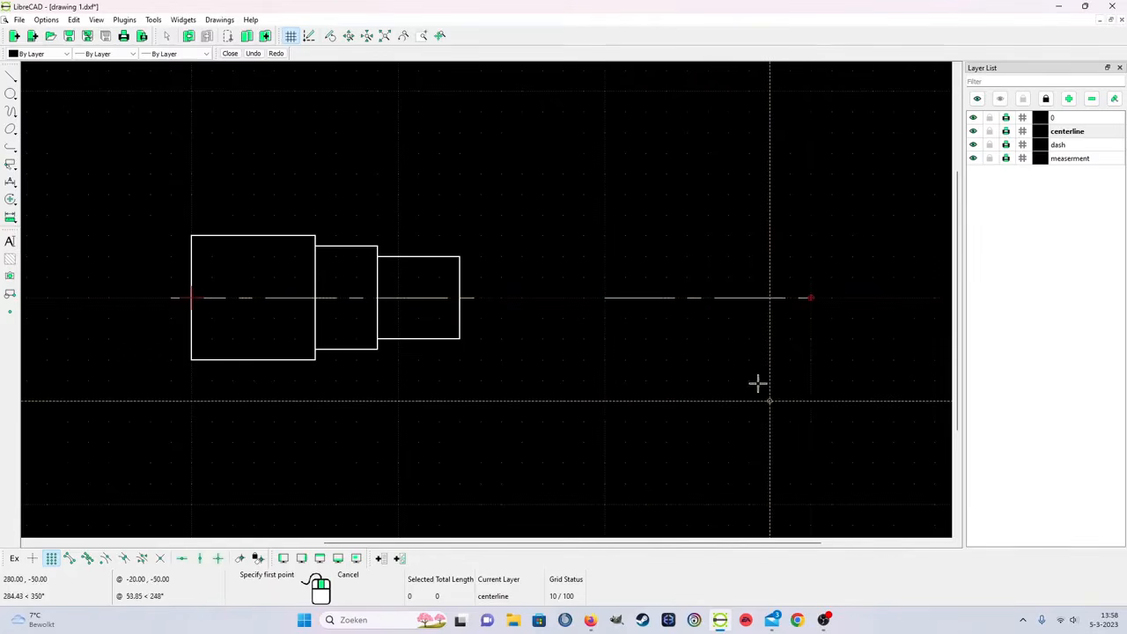
Step: Draw a vertical centerline from 250, 50 to 250, -50 across the separate horizontal centerline and end the line command
left_click(712, 192)
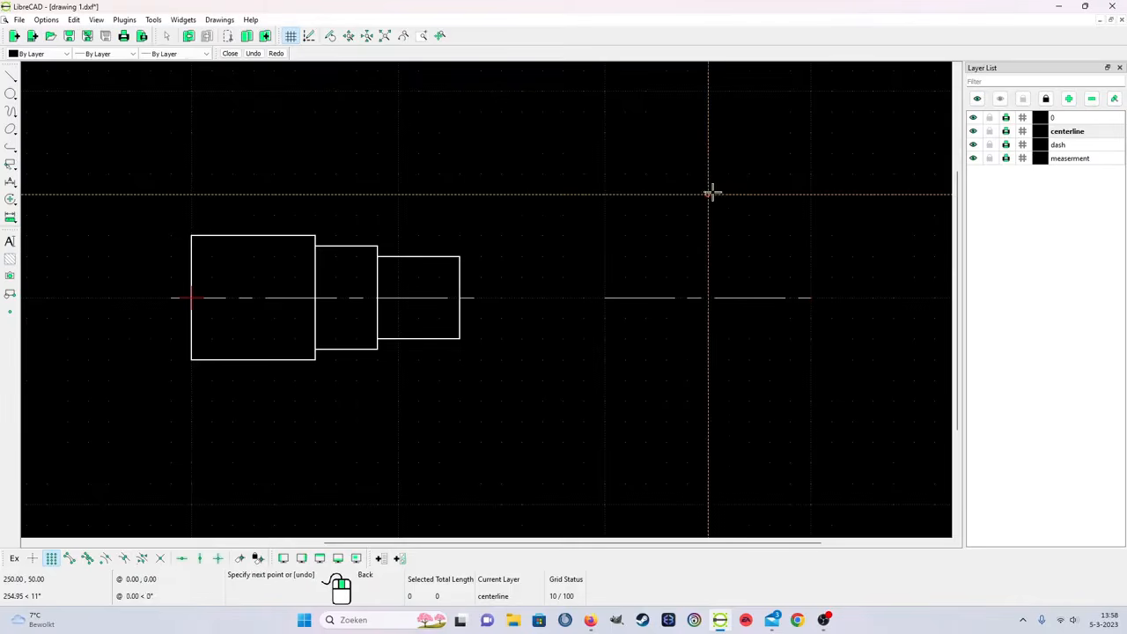
left_click(702, 405)
right_click(685, 426)
right_click(685, 426)
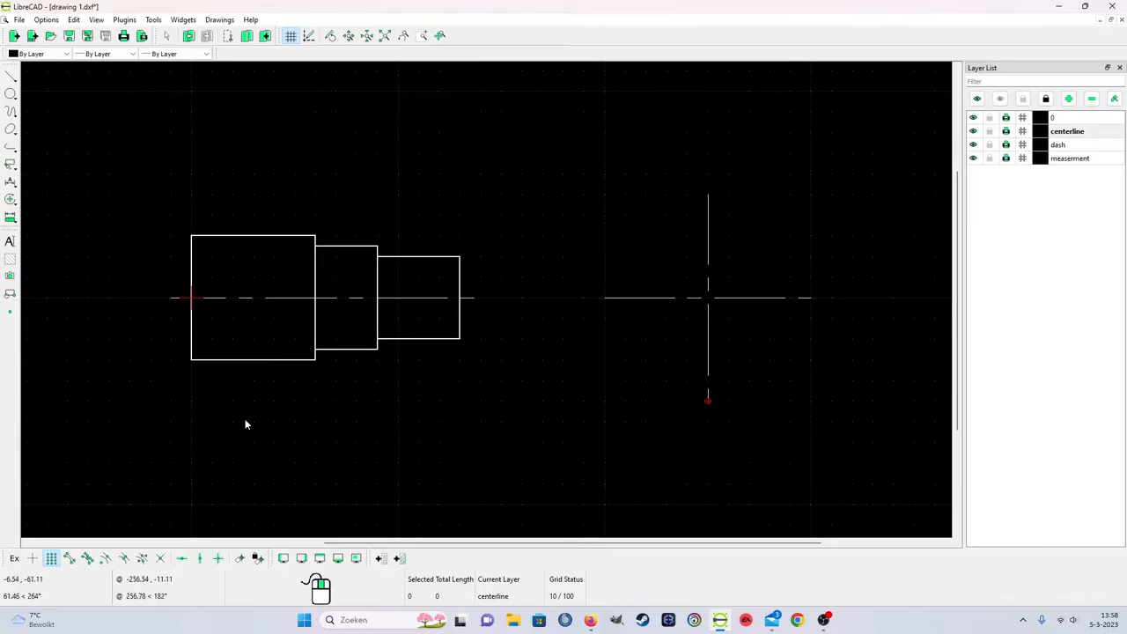
Step: Make layer 0 the current layer
scroll(245, 420, "up", 8)
scroll(599, 269, "down", 8)
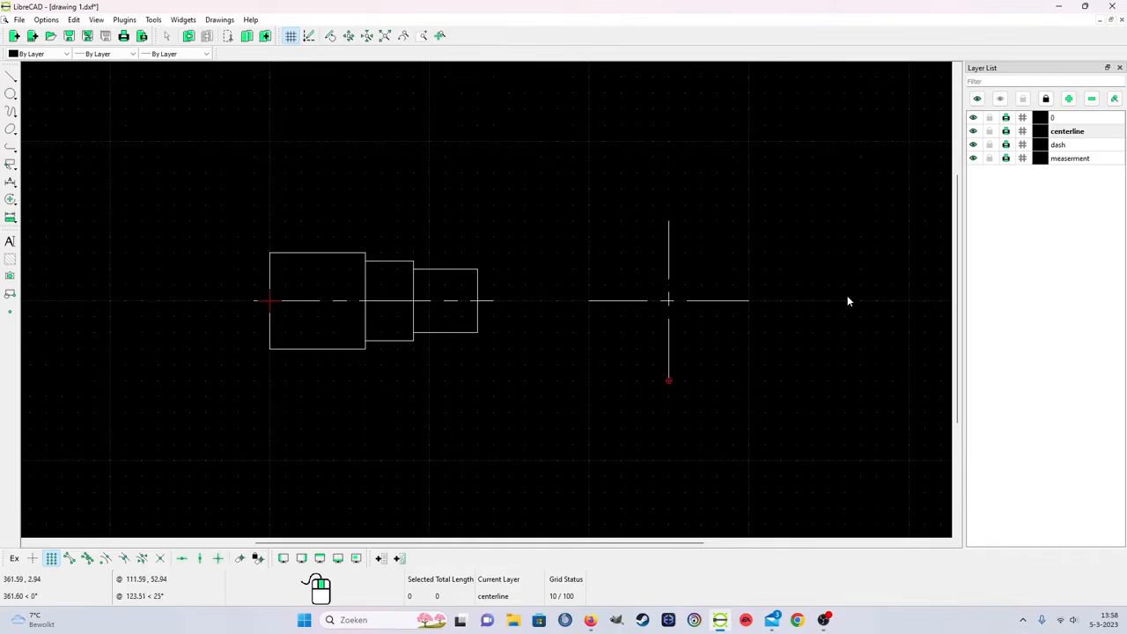
left_click(1094, 119)
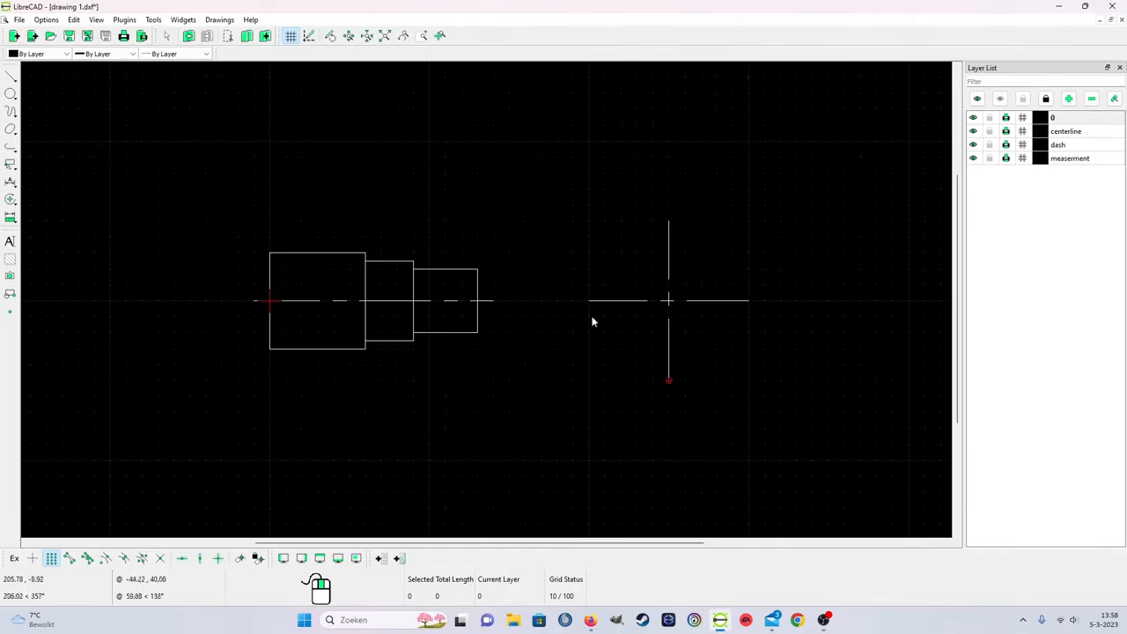
Step: Try the construction-line setting on layer 0 and on the centerline layer, turning it off again on both
left_click(1022, 119)
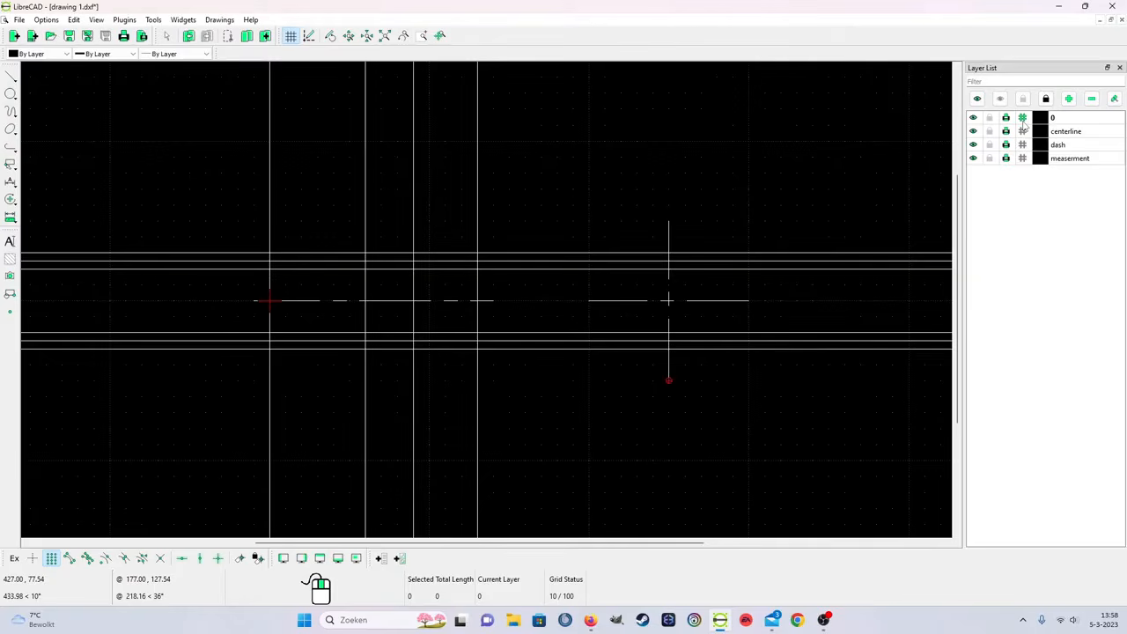
left_click(1023, 121)
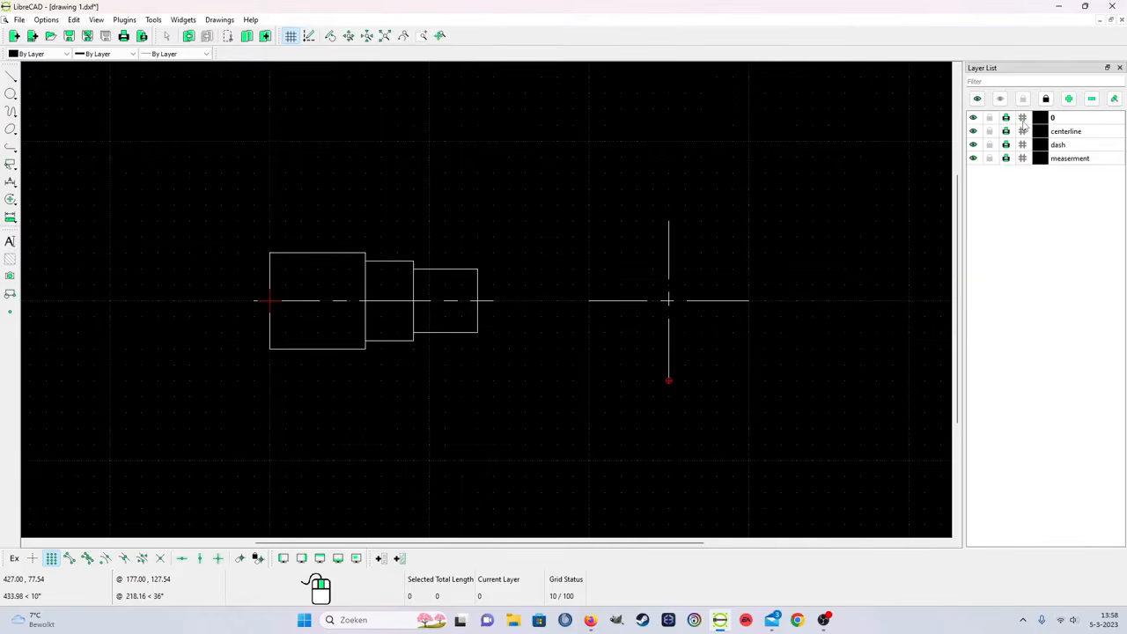
left_click(1023, 119)
left_click(1023, 120)
left_click(1023, 120)
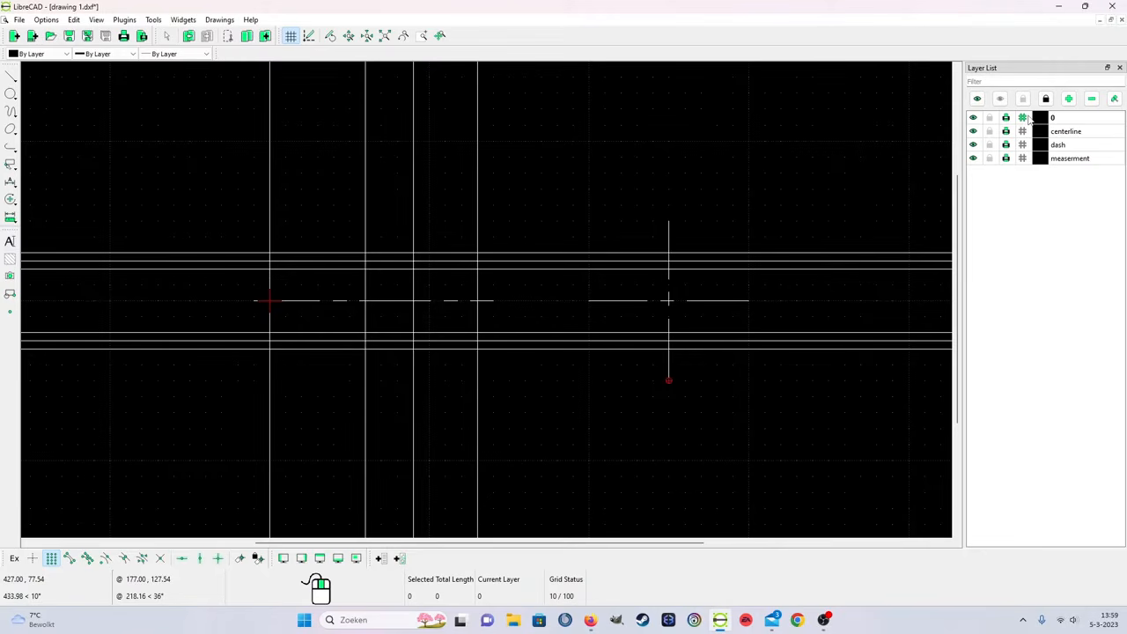
left_click(1022, 118)
left_click(1023, 119)
left_click(1023, 119)
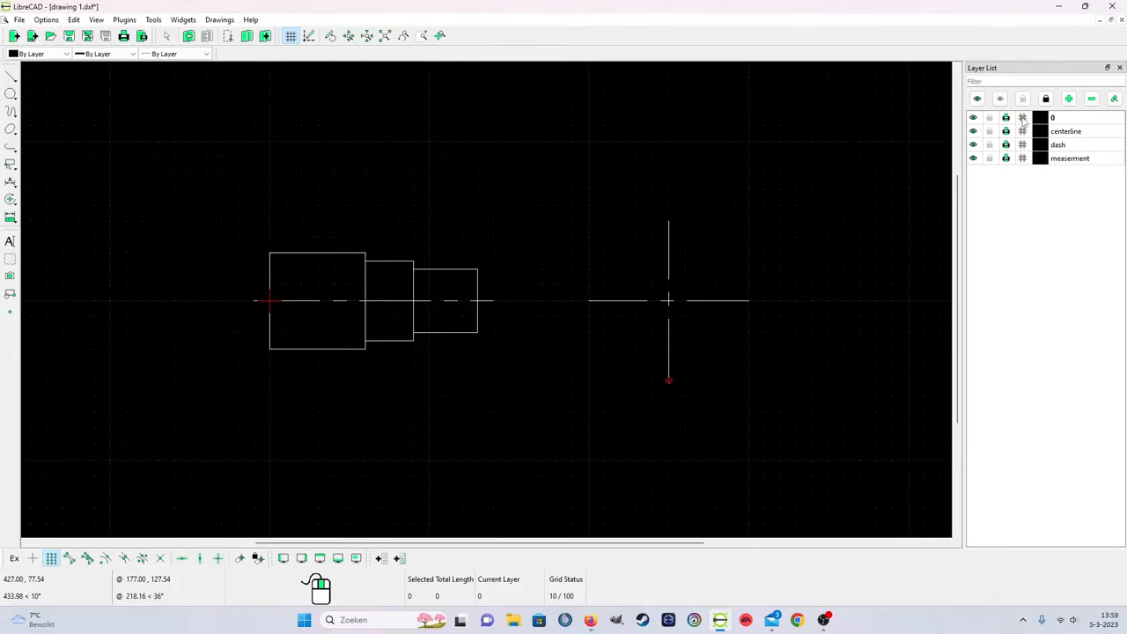
left_click(1022, 131)
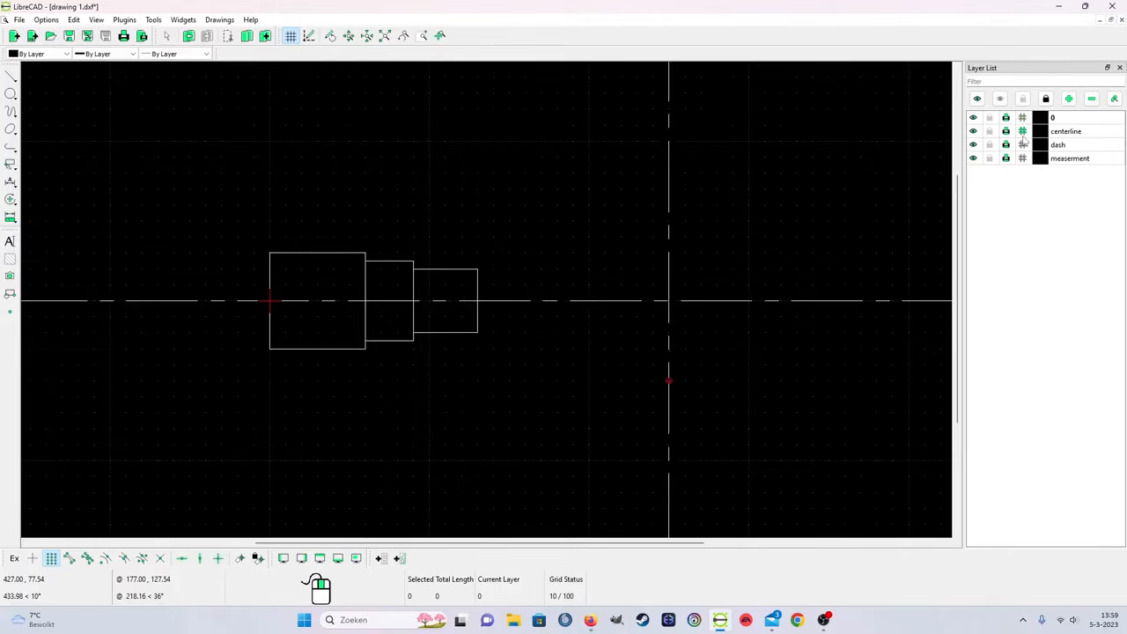
left_click(1023, 132)
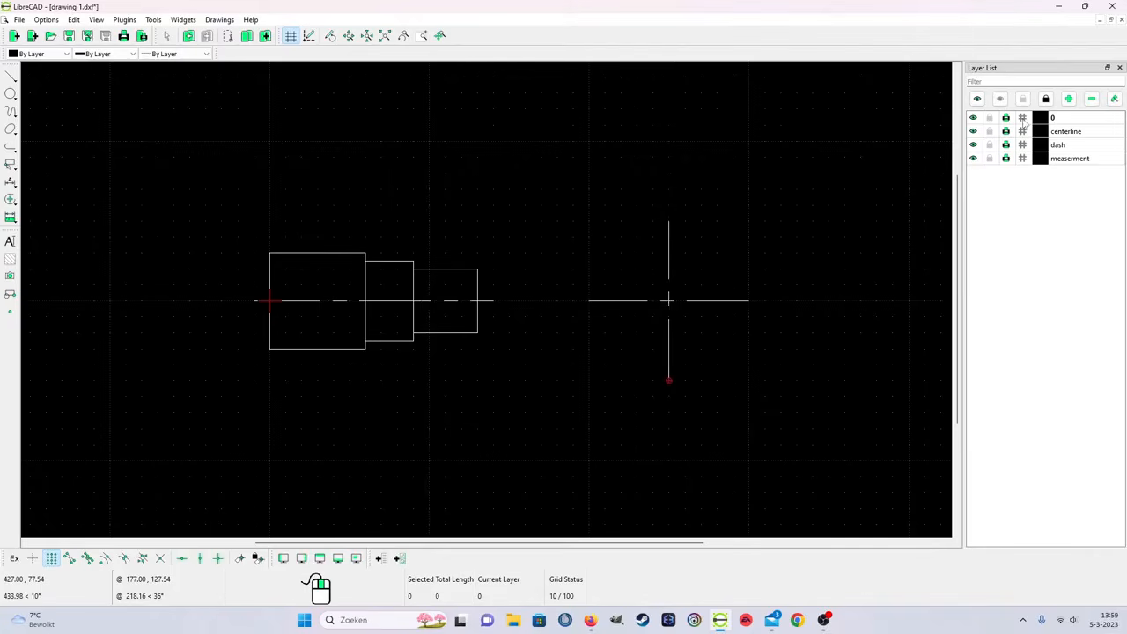
Step: Turn on construction lines for layer 0 and, with intersection snap, draw a center-point circle from 250, 0 through 250, 20
left_click(1023, 119)
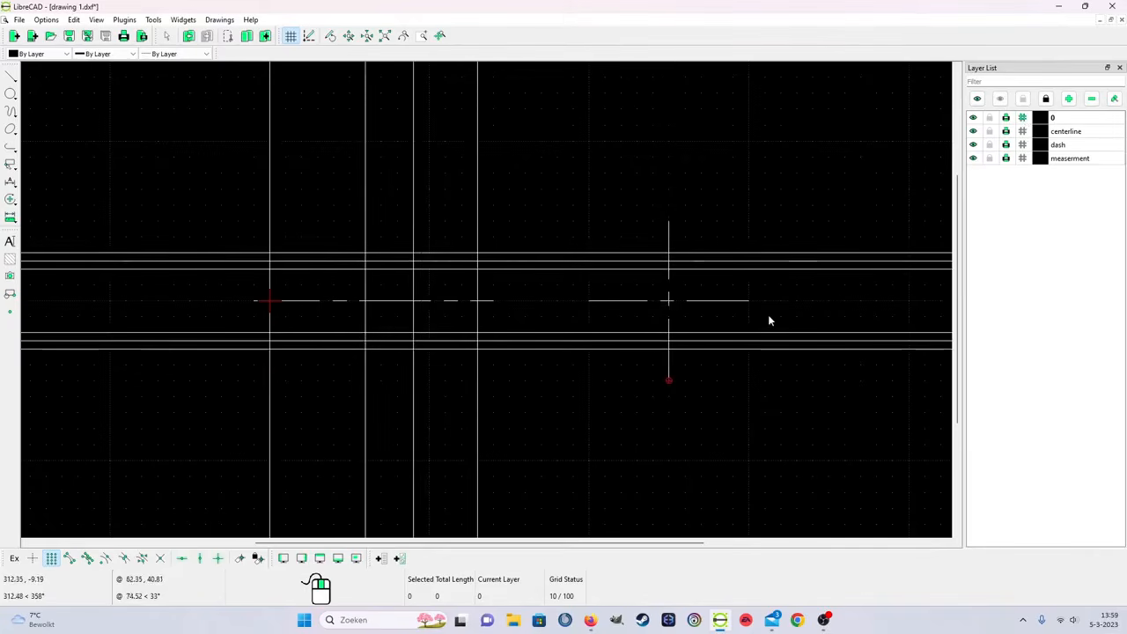
scroll(764, 314, "up", 2)
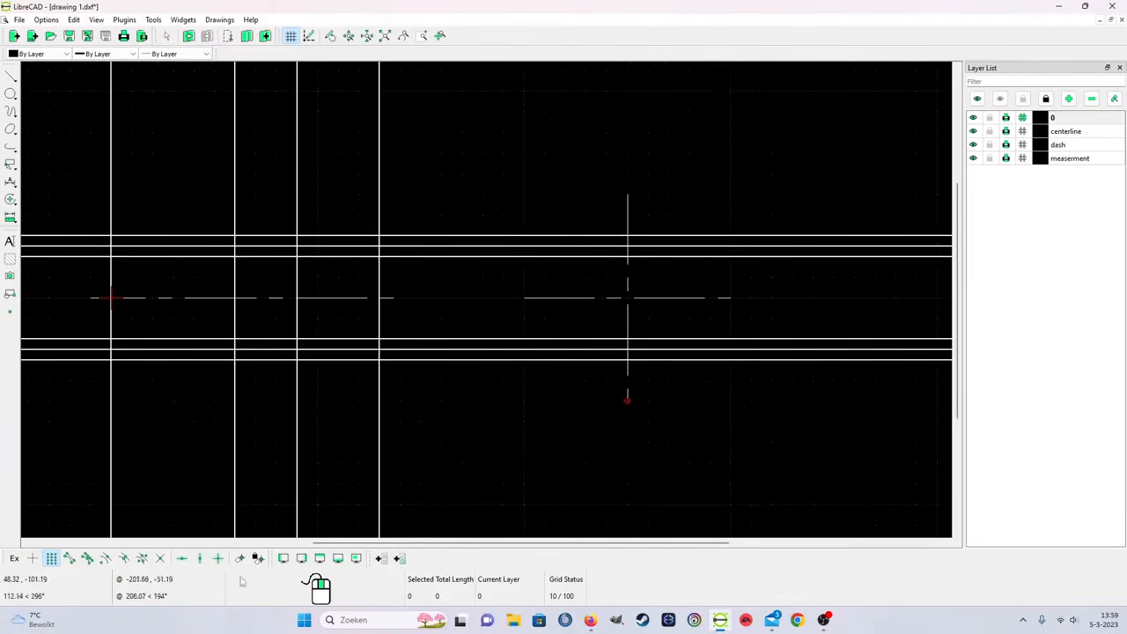
left_click(11, 94)
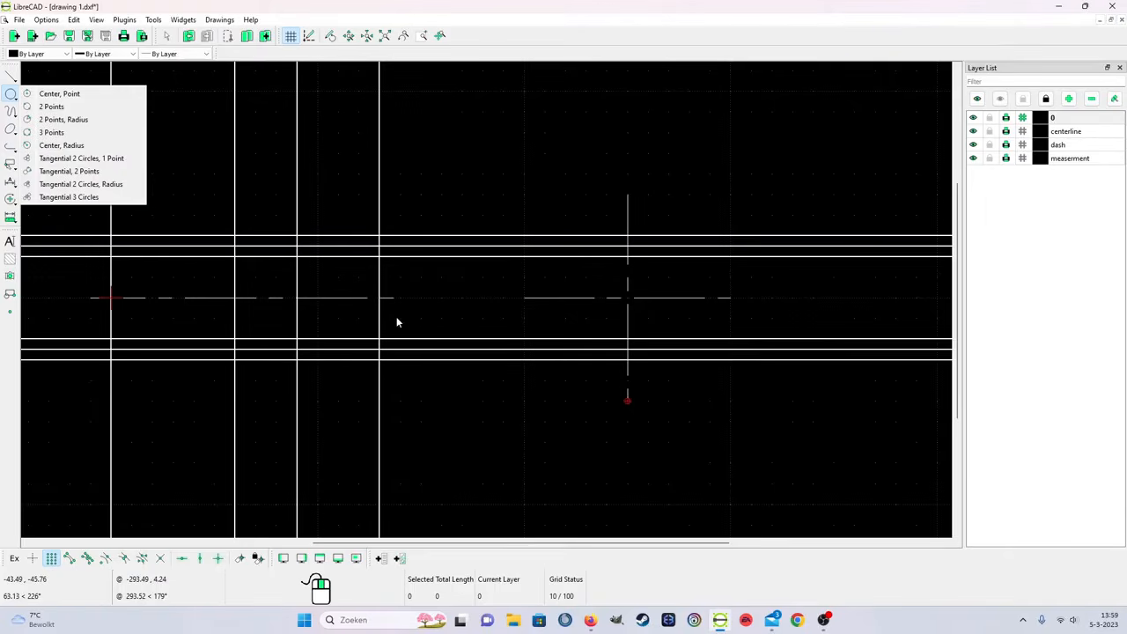
left_click(59, 93)
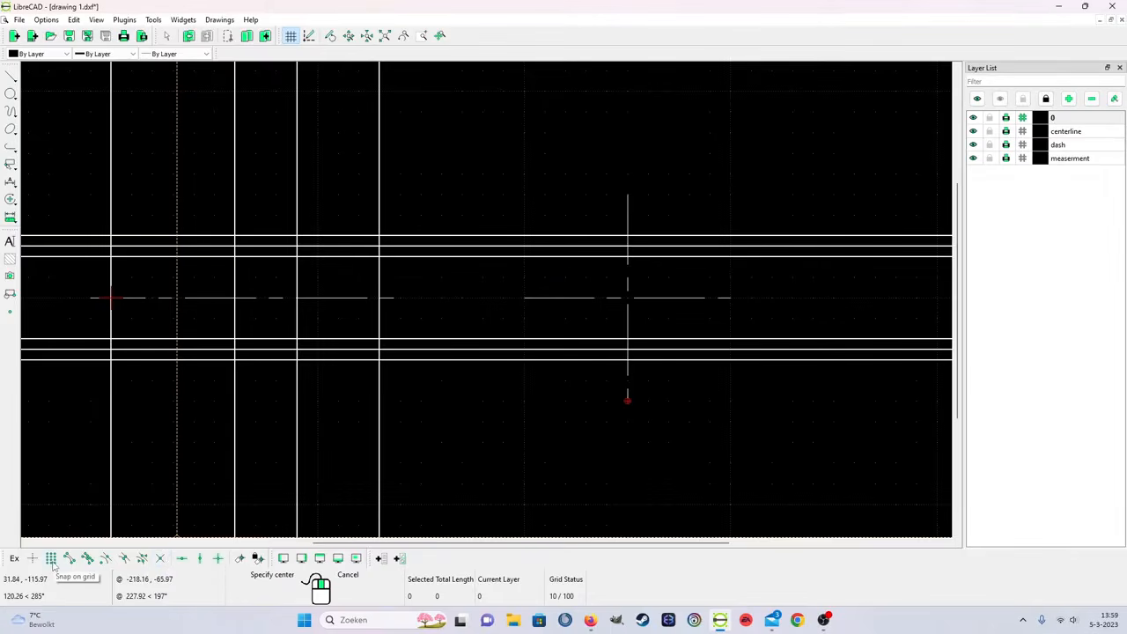
left_click(160, 558)
scroll(628, 301, "up", 3)
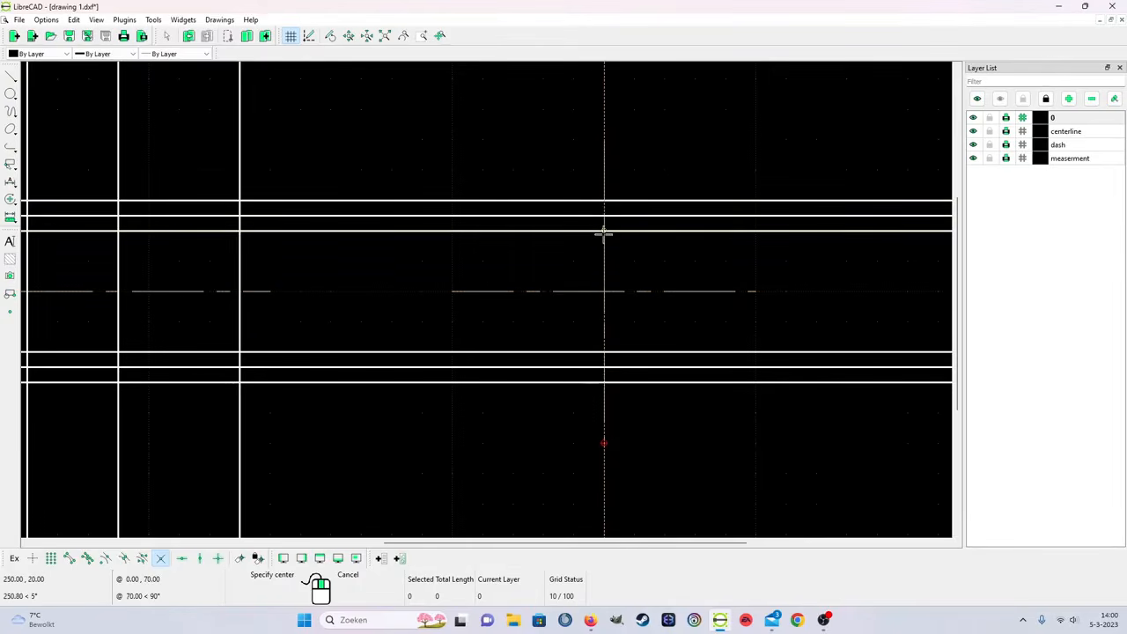
left_click(604, 291)
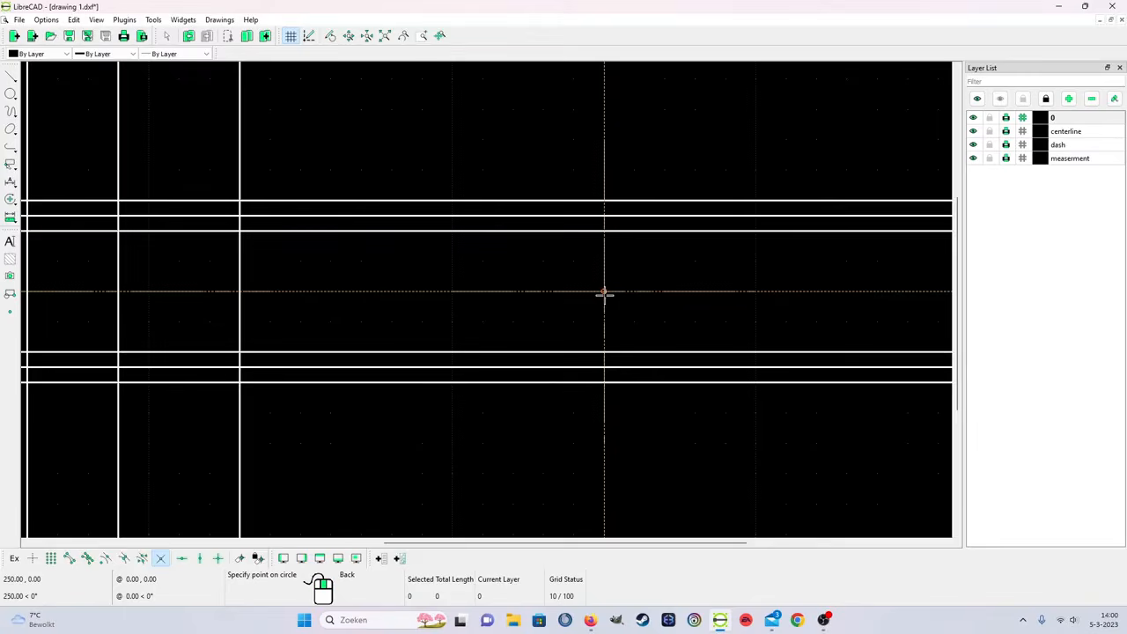
left_click(607, 236)
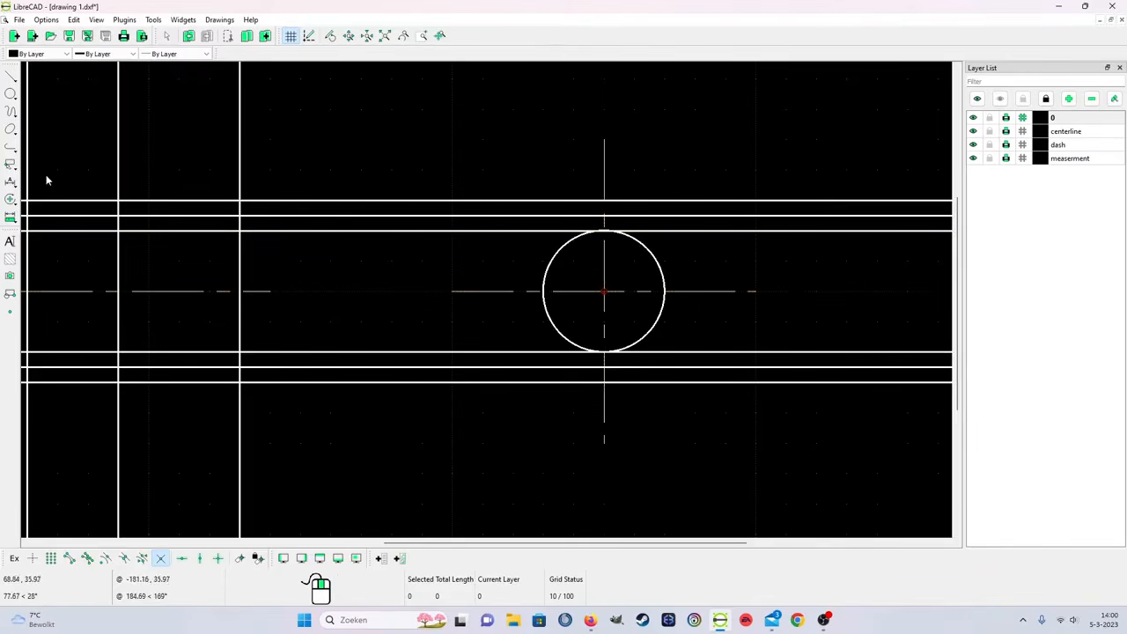
Step: Draw two more center-point circles from 250, 0, one through the middle projection line and one through 250, 30 on the outermost line
left_click(10, 93)
left_click(58, 93)
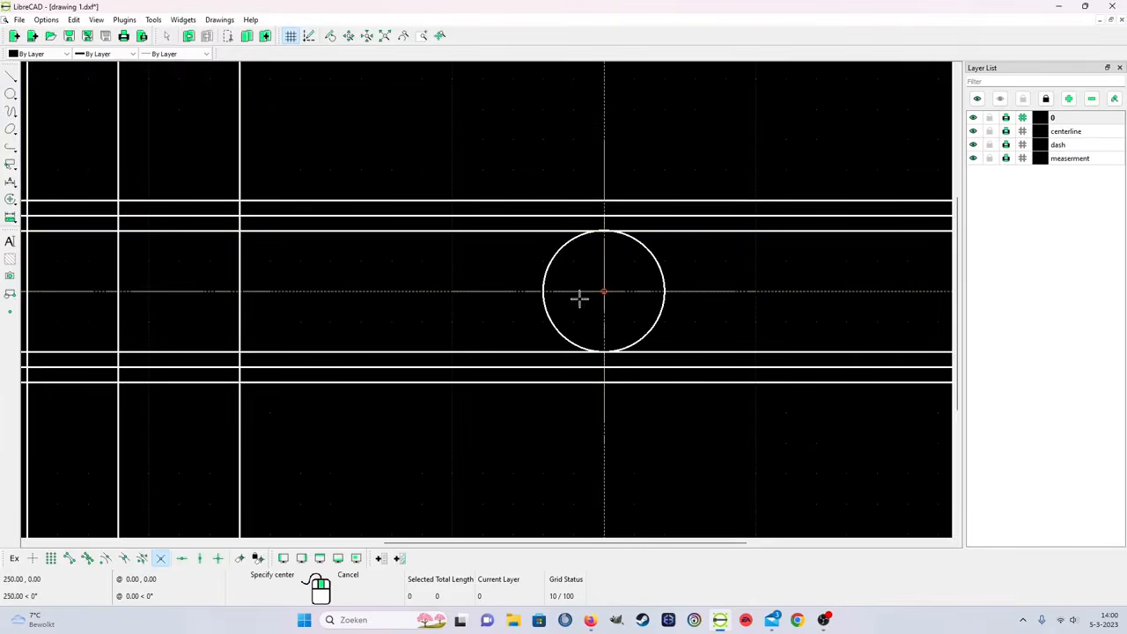
left_click(603, 291)
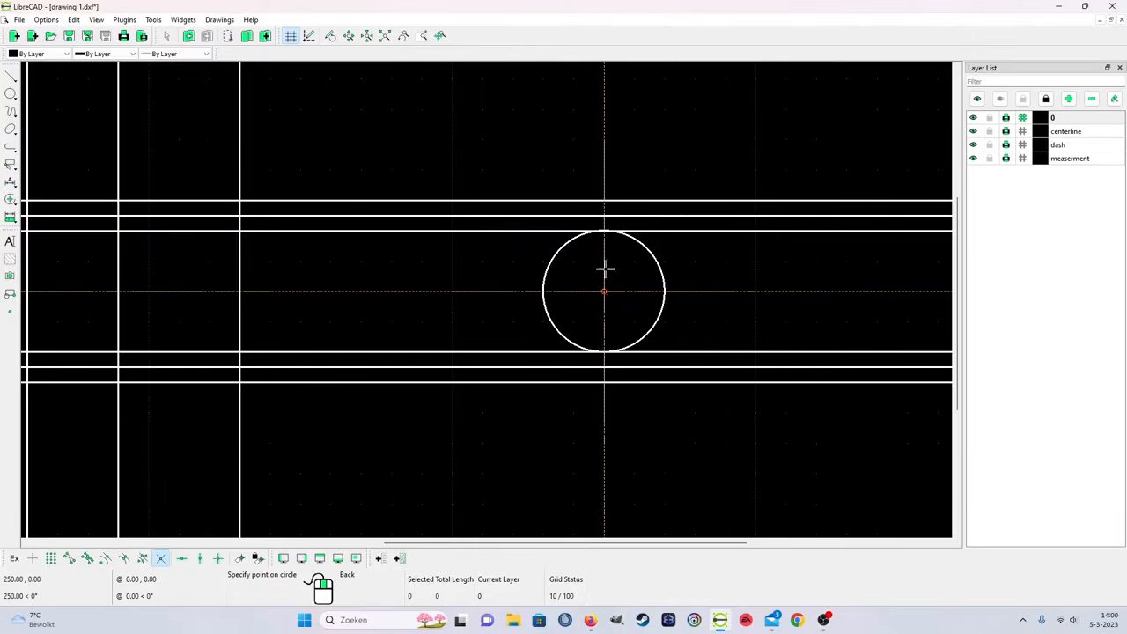
left_click(606, 217)
left_click(10, 94)
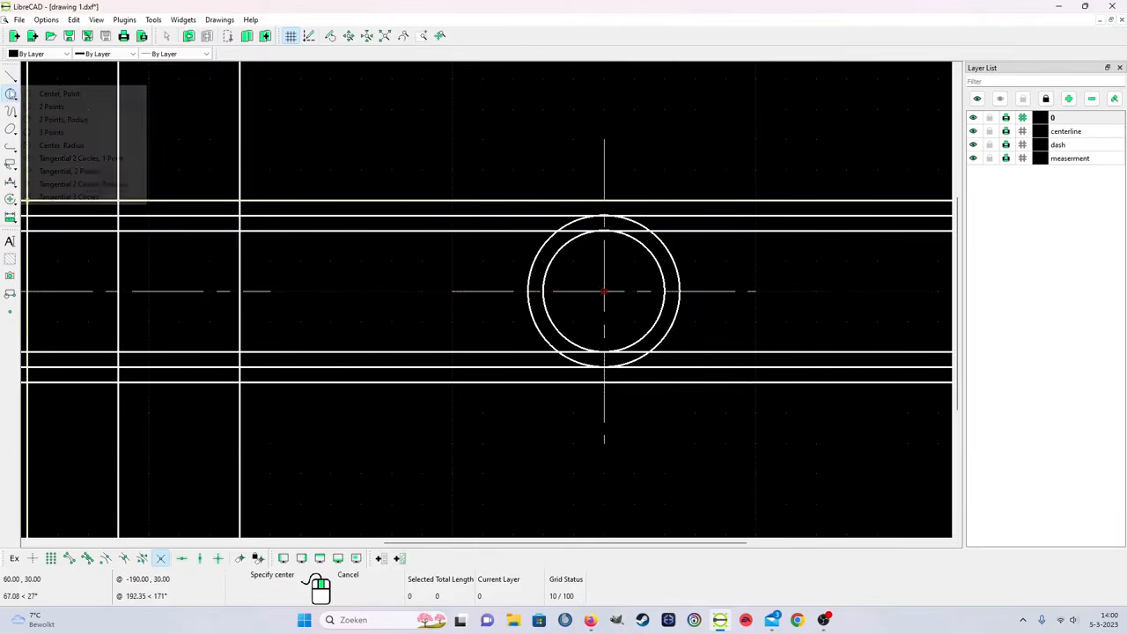
left_click(59, 93)
left_click(606, 291)
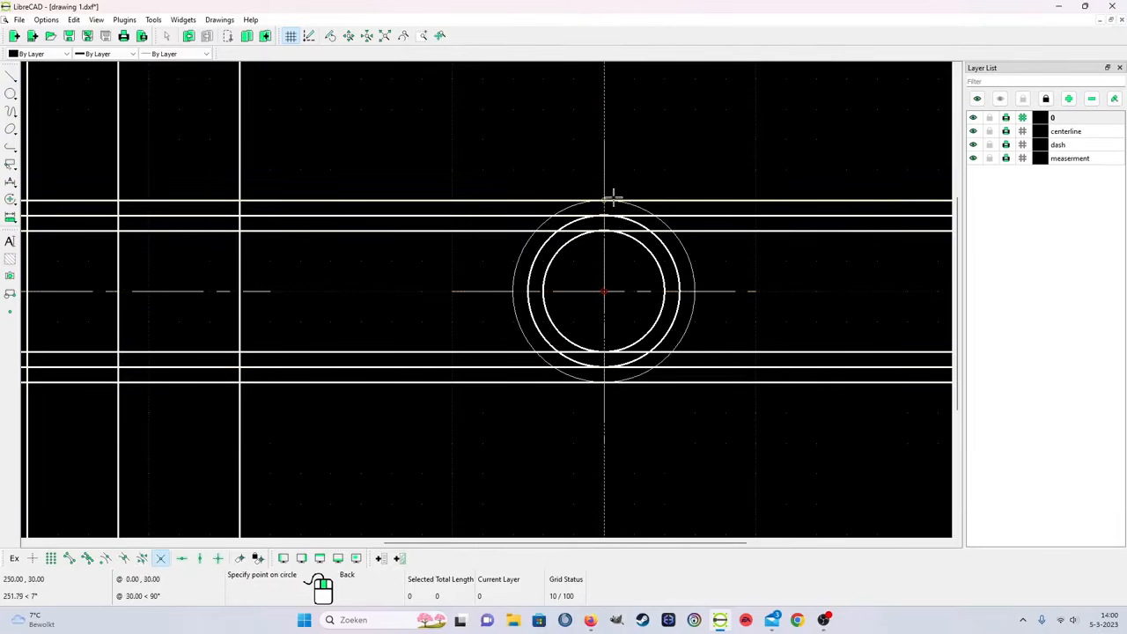
left_click(604, 201)
scroll(434, 402, "down", 5)
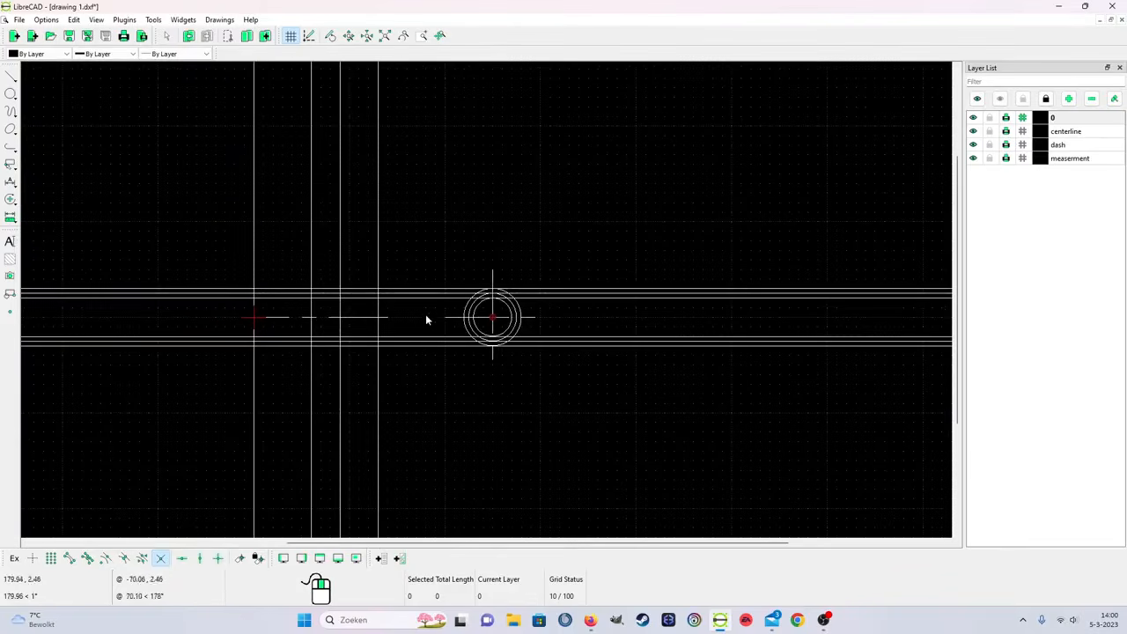
Step: Turn off construction lines for layer 0 and inspect the shaft profile with its circular side view
left_click(1022, 118)
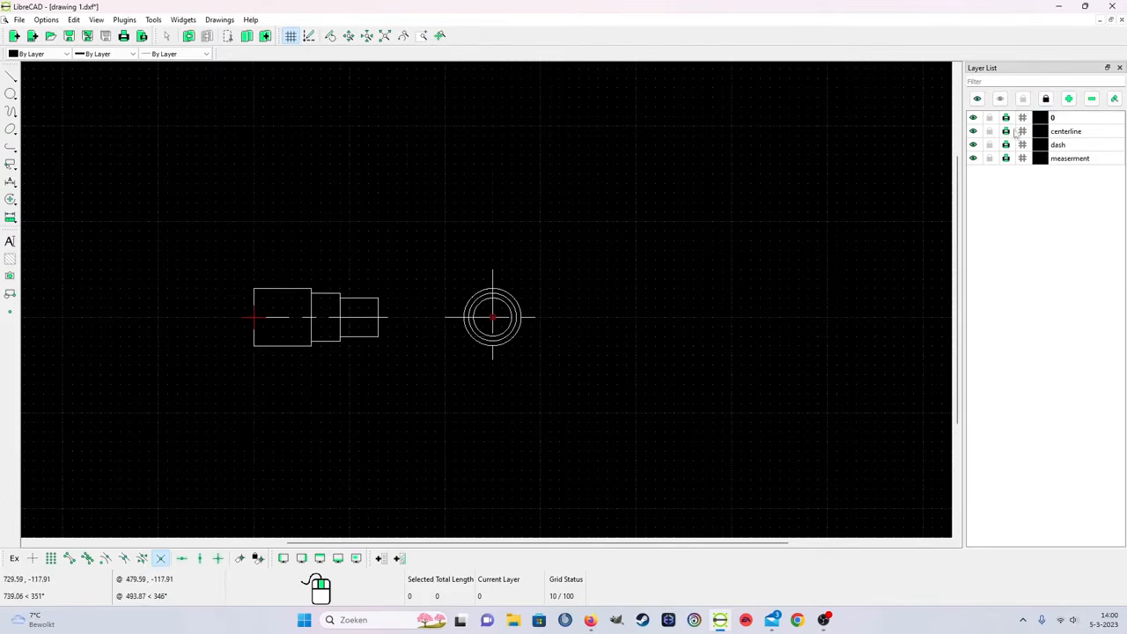
scroll(480, 316, "up", 4)
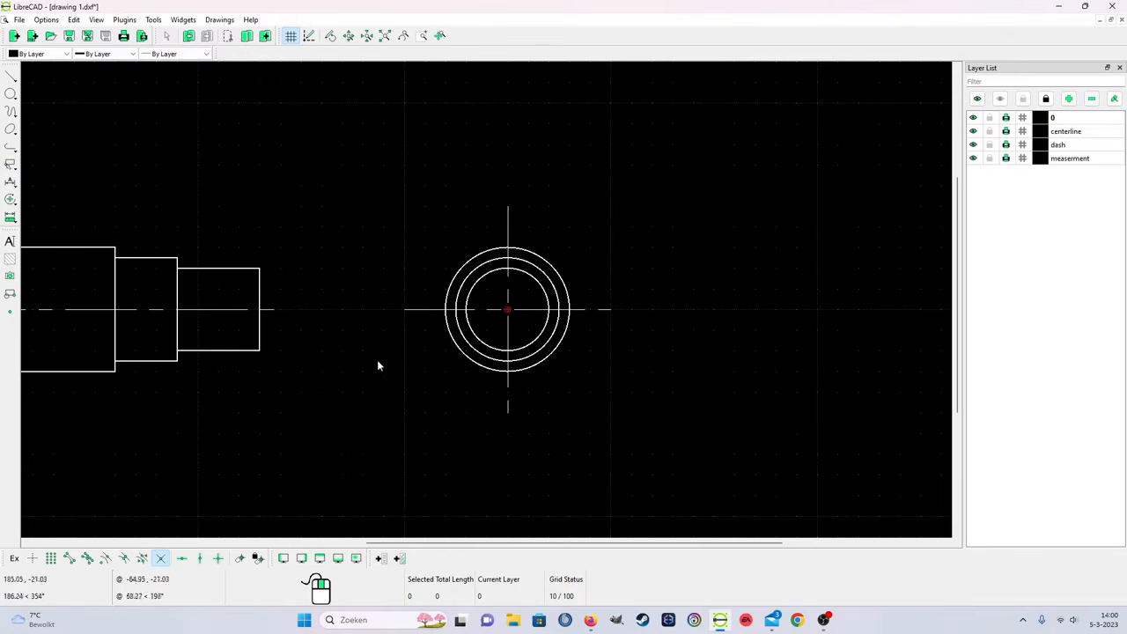
scroll(396, 373, "down", 1)
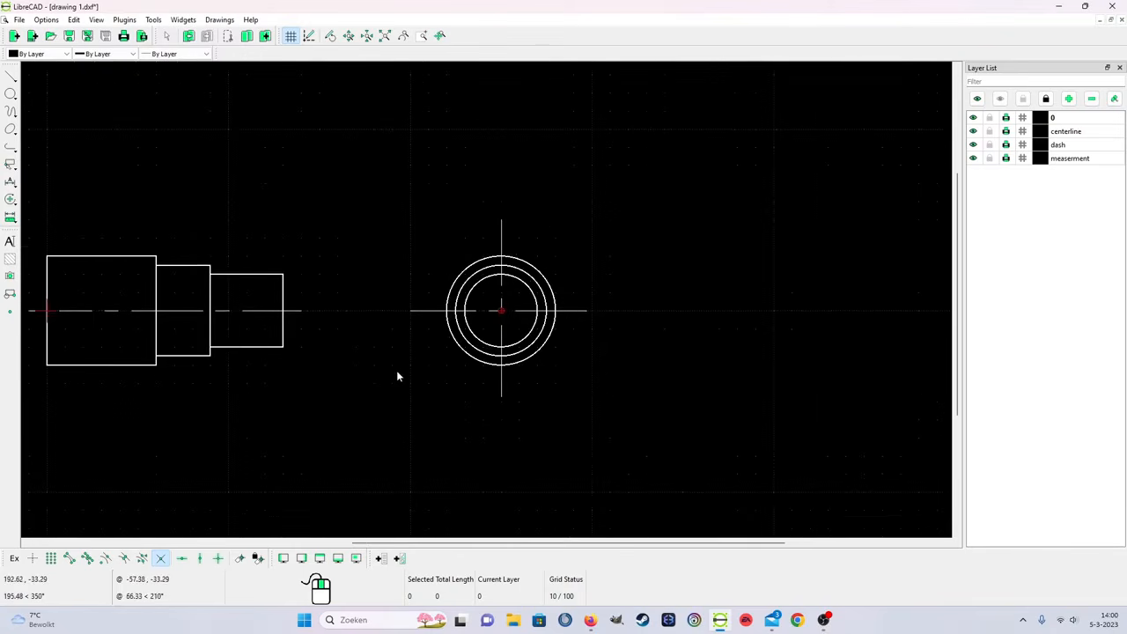
scroll(401, 374, "up", 1)
scroll(422, 356, "down", 1)
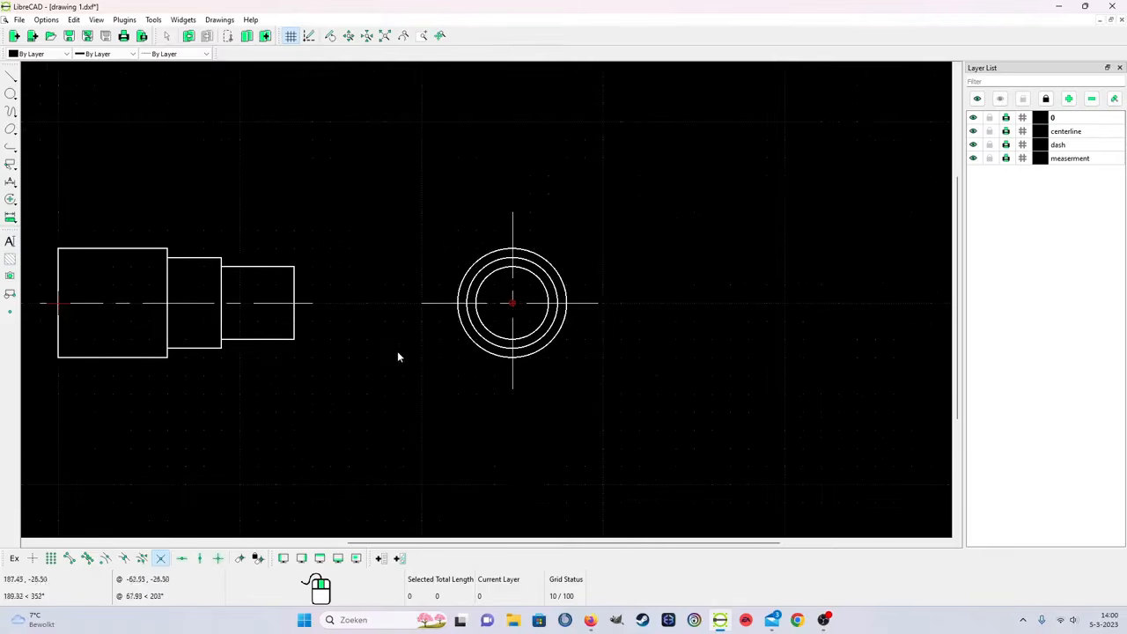
Step: Make the dash layer current and, with grid snap, draw a horizontal dashed line from 130, 7 to 104, 7 inside the smallest shaft step
left_click(1081, 147)
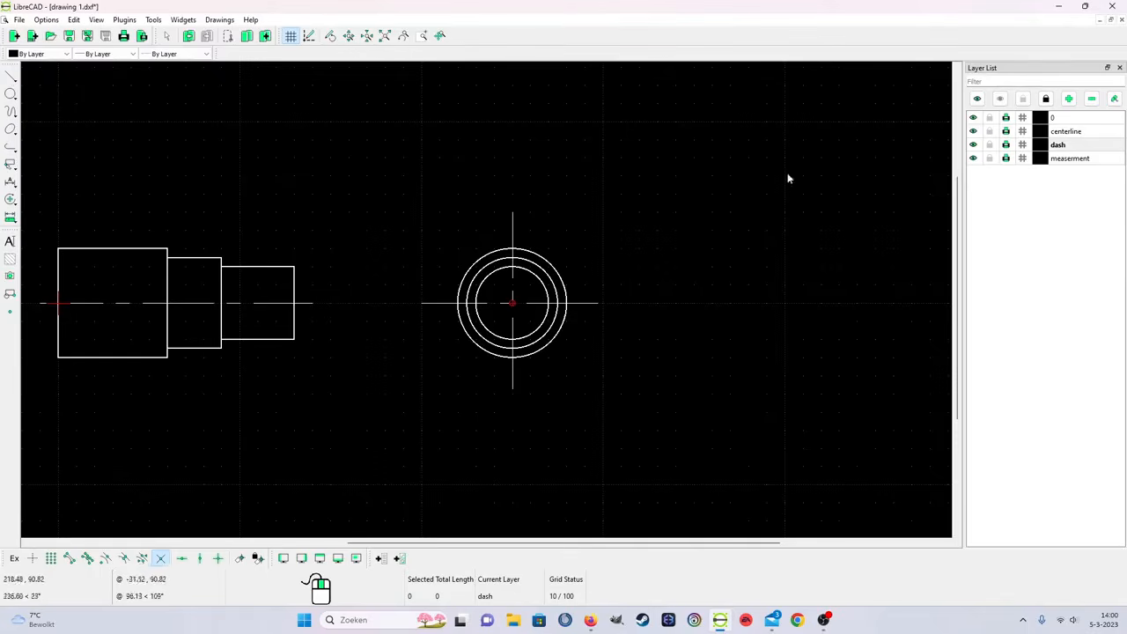
left_click(11, 78)
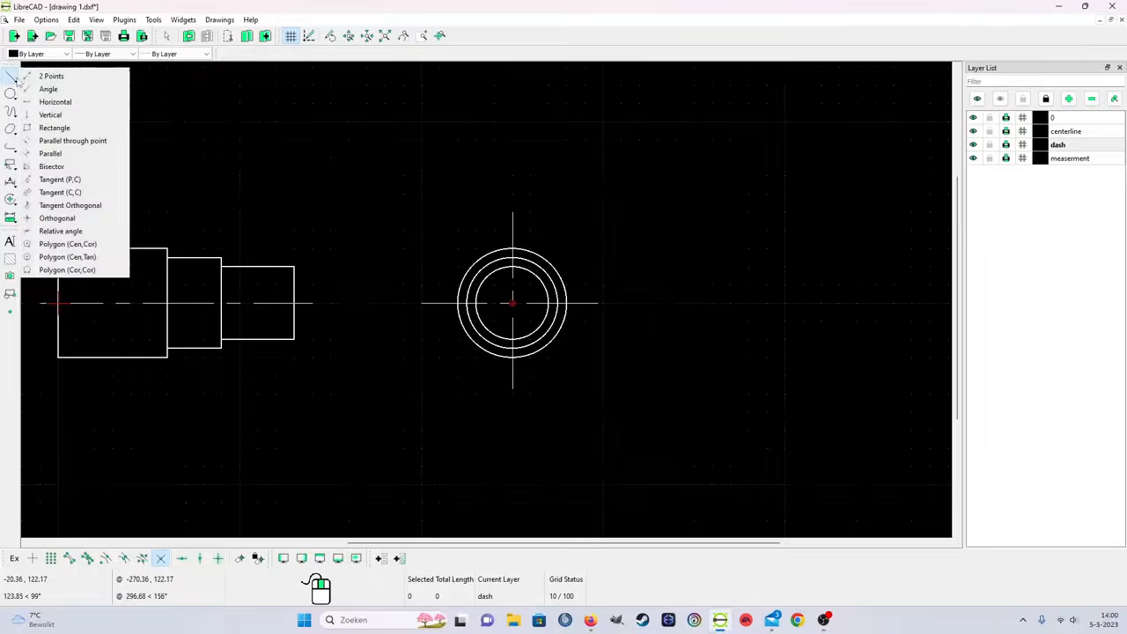
left_click(54, 78)
scroll(364, 317, "up", 4)
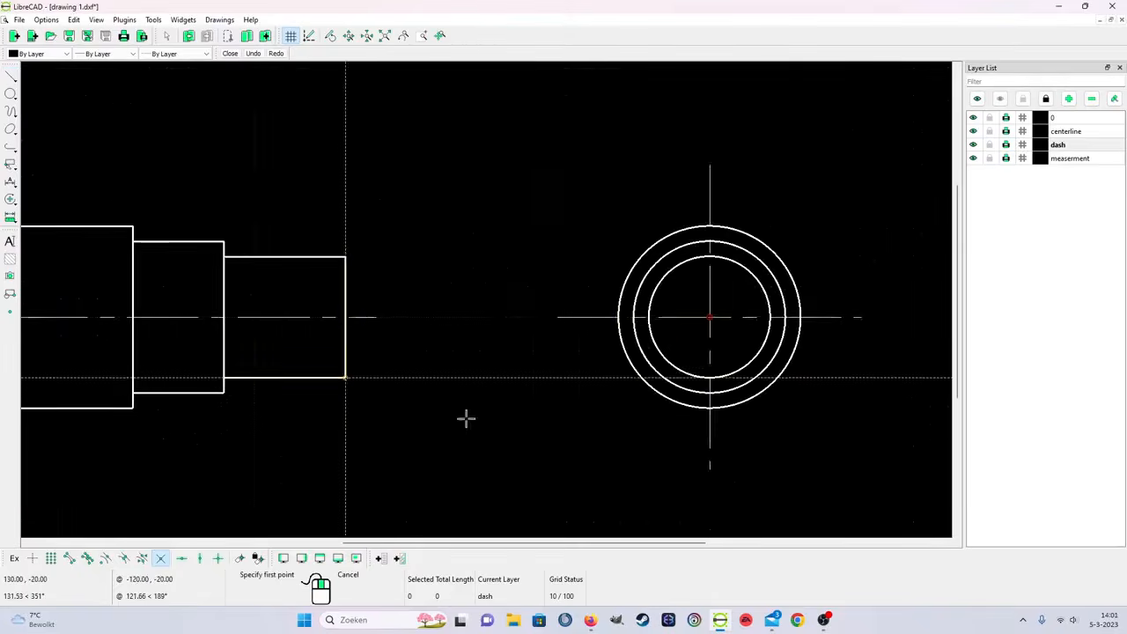
scroll(290, 256, "up", 2)
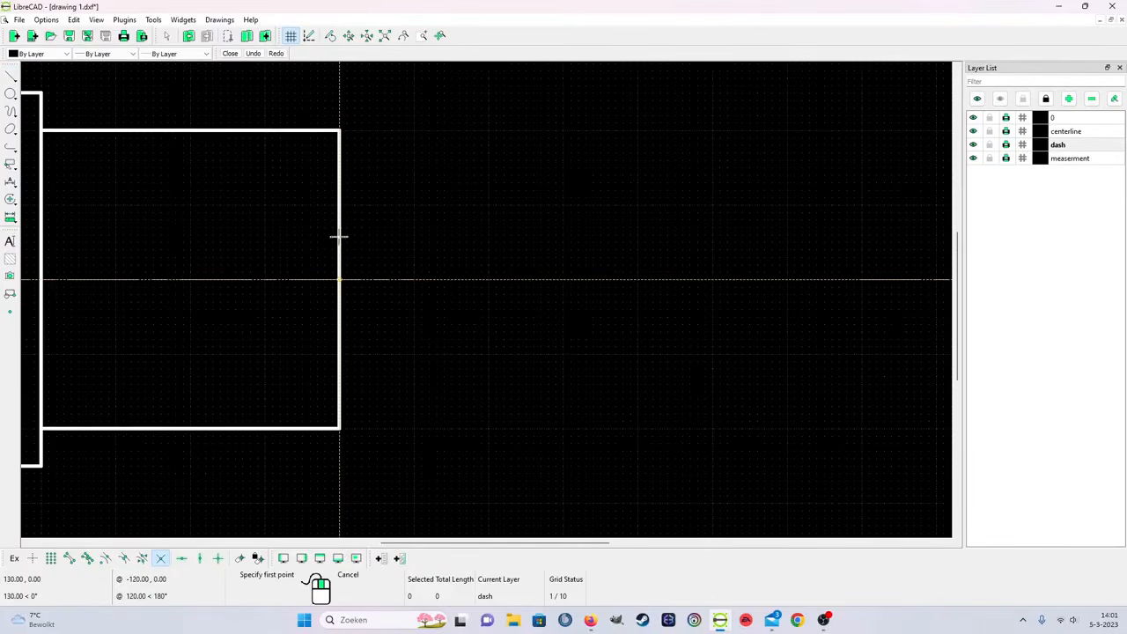
scroll(338, 242, "up", 1)
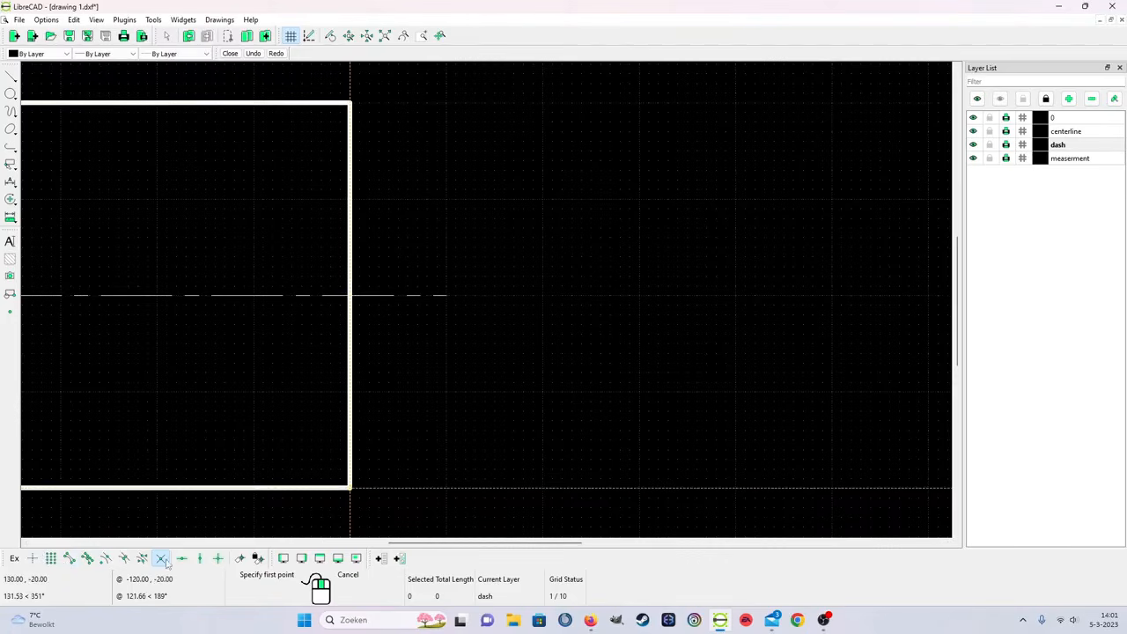
left_click(349, 226)
left_click(95, 227)
right_click(91, 227)
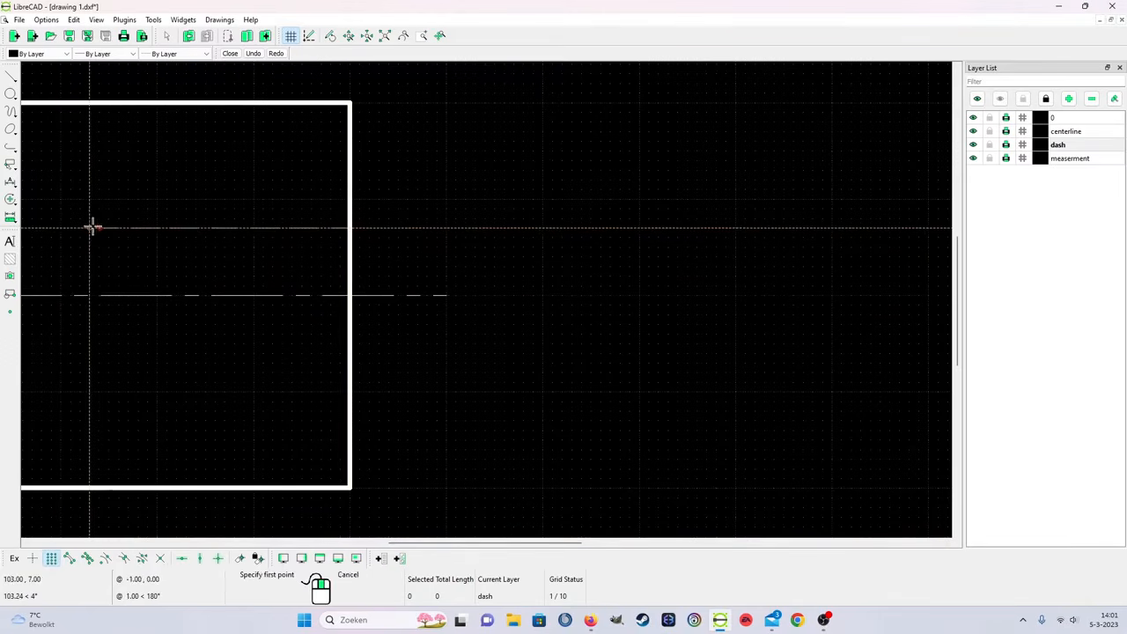
right_click(91, 227)
Step: Edit the horizontal dashed line's properties so it starts at 130, 4.25 and ends at 100, 4.25
right_click(203, 381)
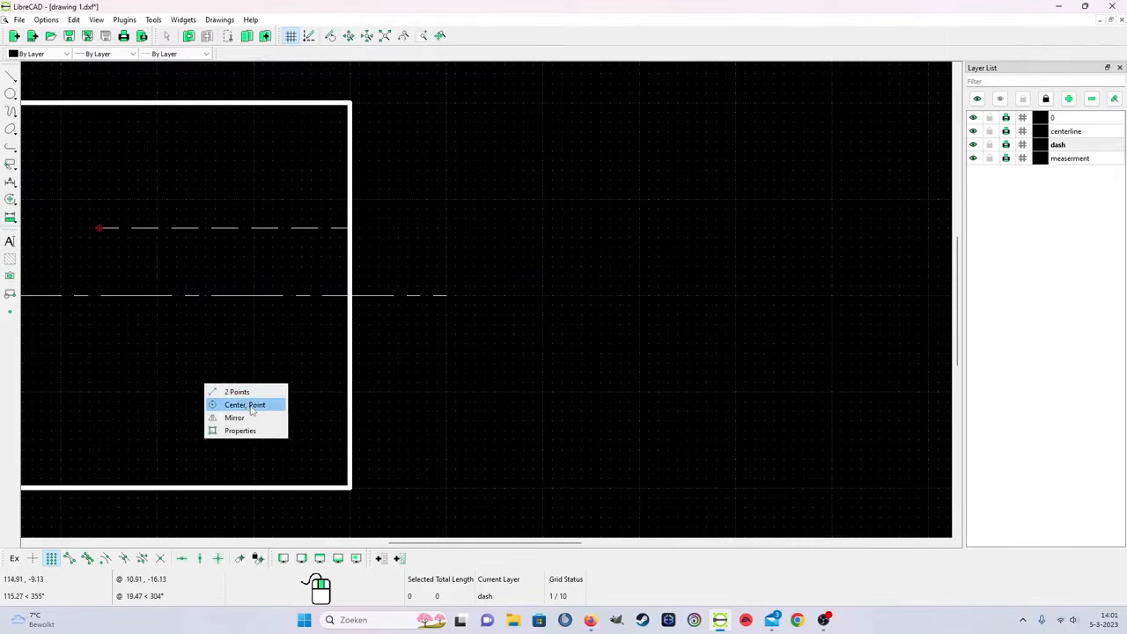
right_click(269, 347)
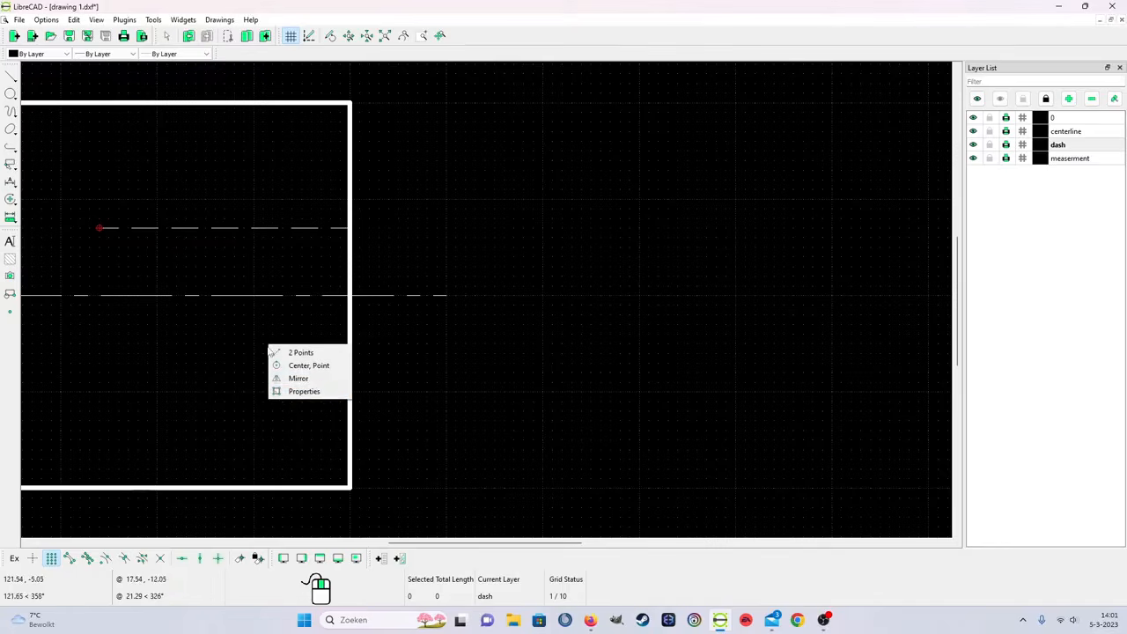
left_click(281, 391)
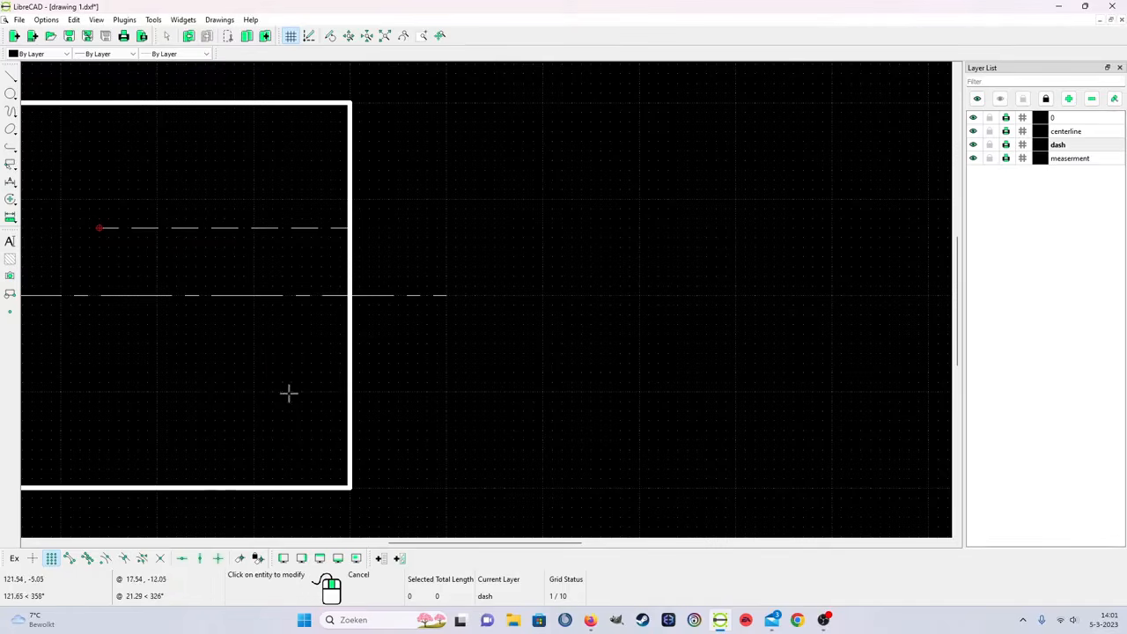
left_click(276, 228)
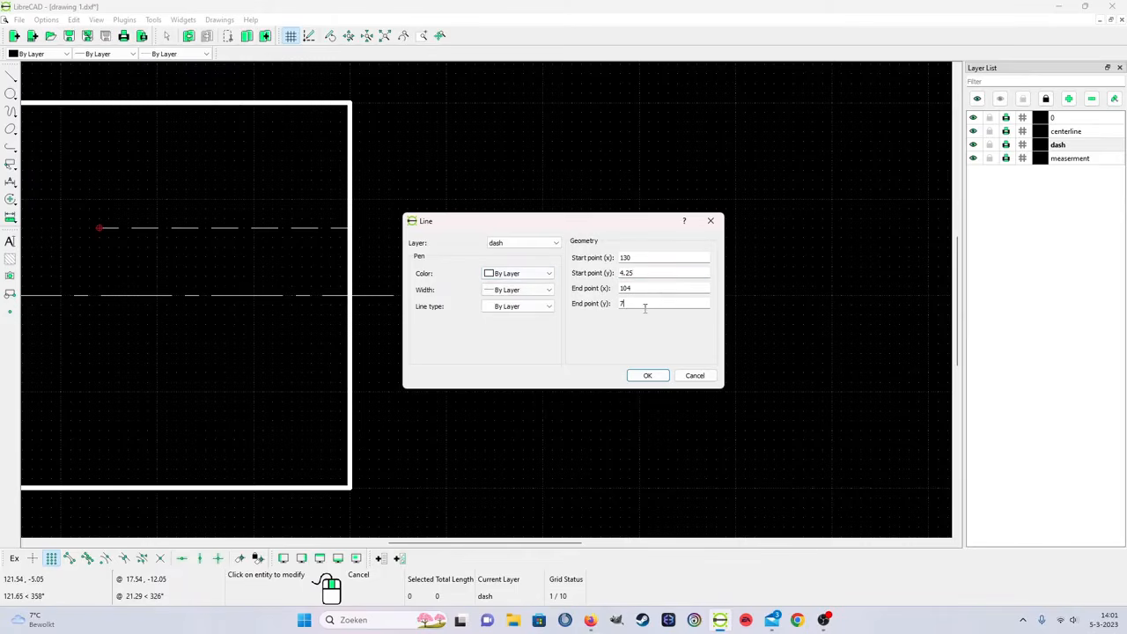
left_click(640, 308)
key("BackSpace")
type("4")
left_click(652, 287)
left_click(646, 374)
scroll(118, 271, "up", 3)
scroll(163, 292, "down", 3)
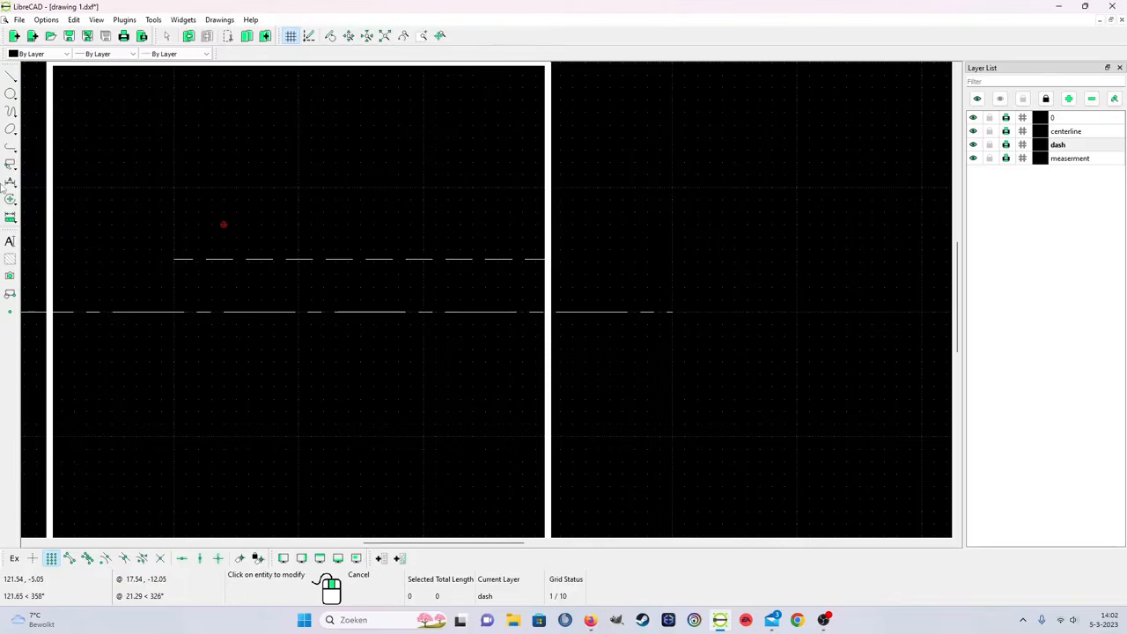
Step: Draw a vertical dashed line from 100, 4.2 near the horizontal dashed line's inner end down to the centerline at 100, 0
left_click(10, 76)
left_click(43, 75)
scroll(181, 264, "up", 2)
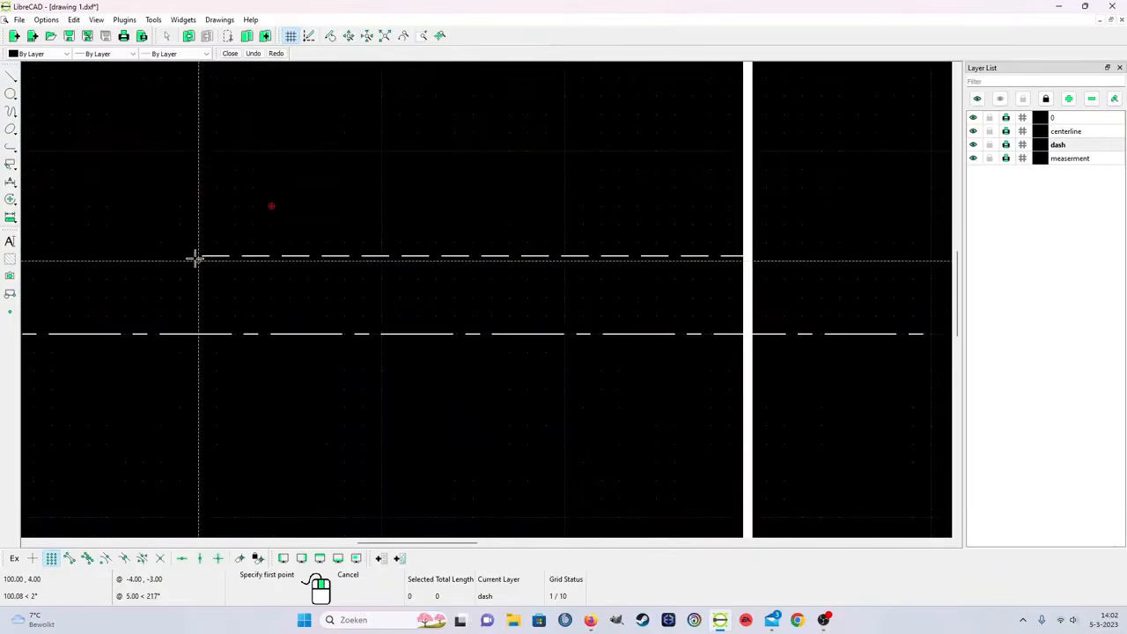
scroll(224, 281, "up", 3)
scroll(249, 244, "up", 3)
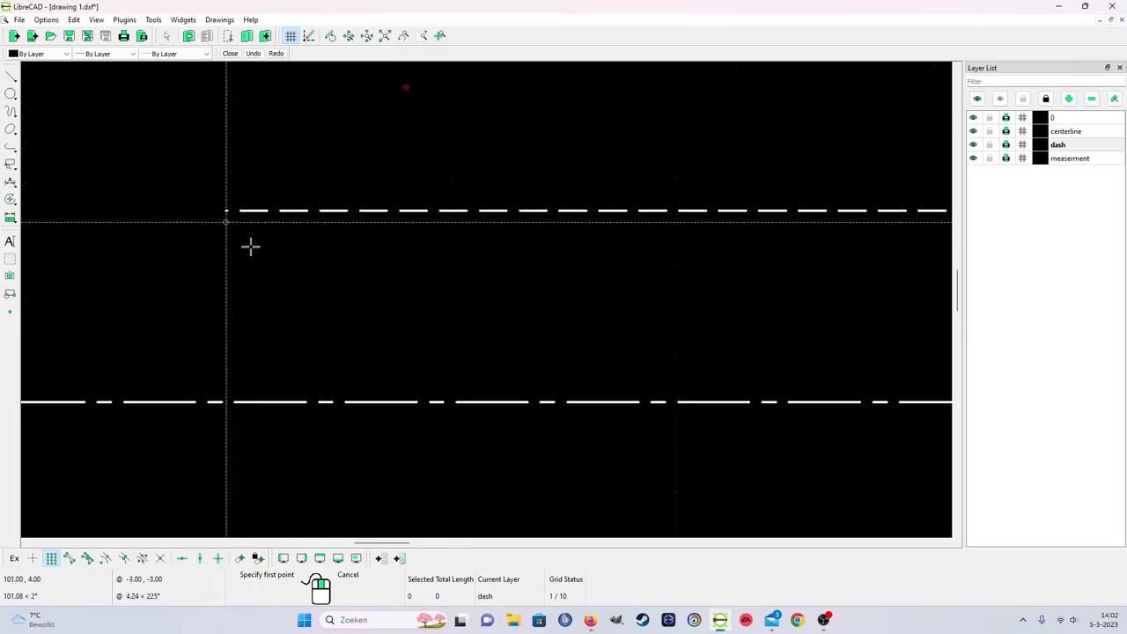
left_click(240, 184)
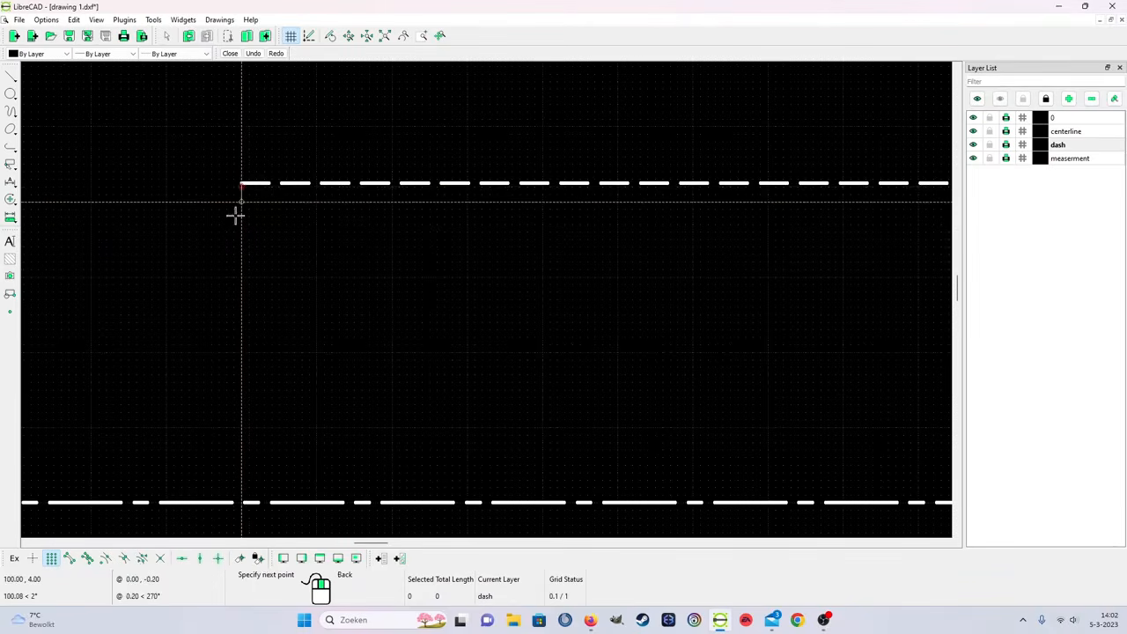
left_click(239, 503)
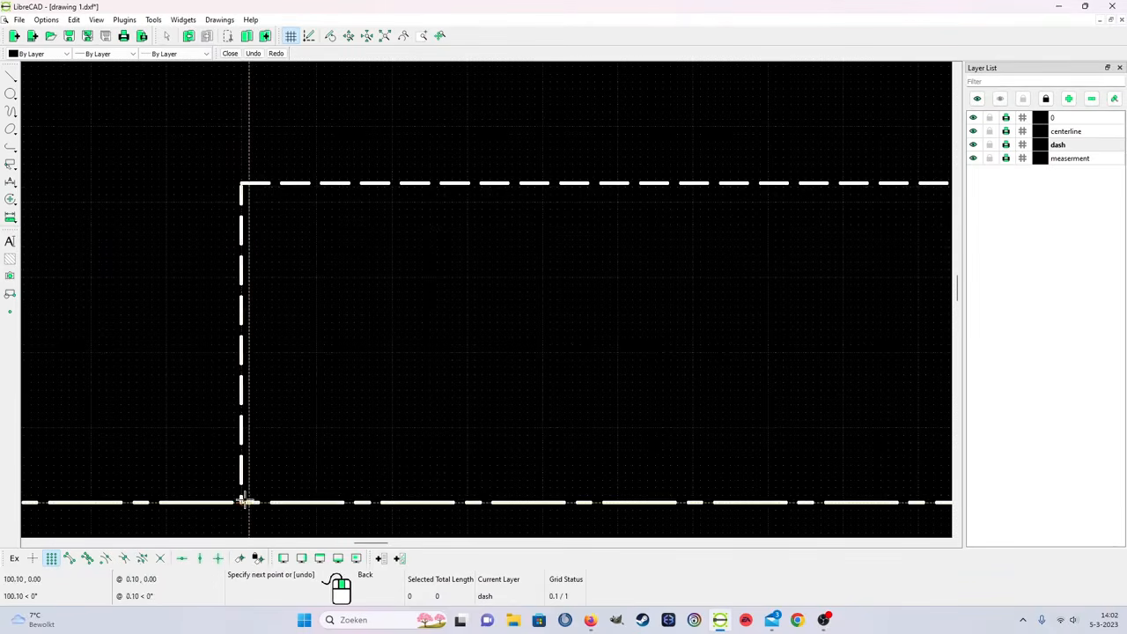
right_click(238, 503)
Step: End the line command and move the vertical dashed line's upper endpoint up to the end of the horizontal dashed line, then deselect it
scroll(248, 280, "down", 3)
scroll(322, 246, "up", 3)
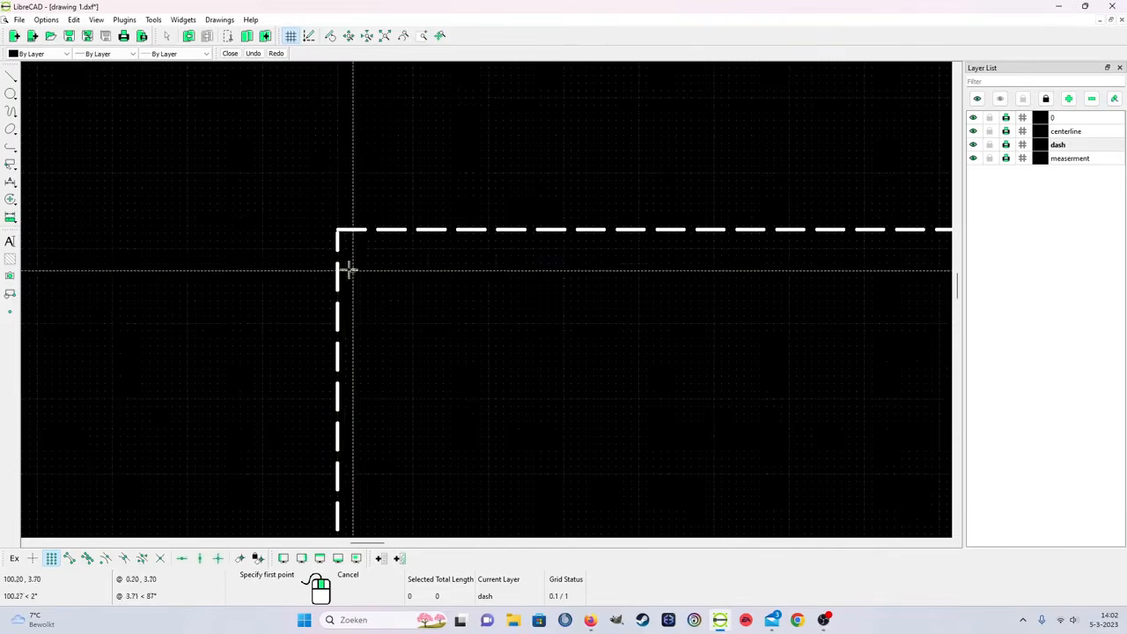
scroll(337, 232, "up", 4)
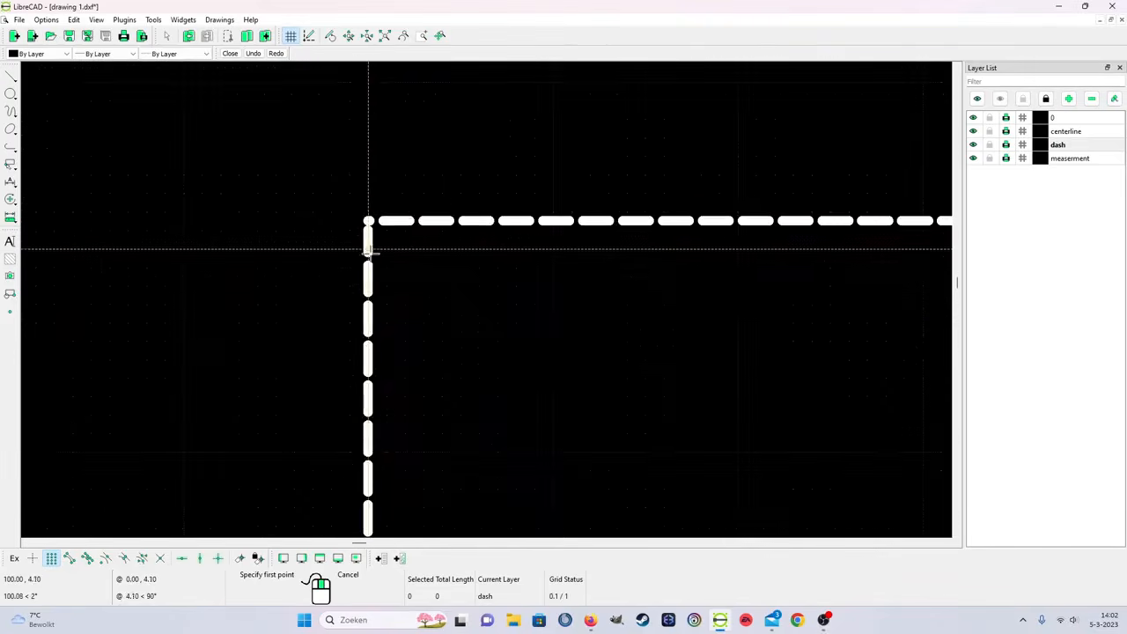
scroll(404, 226, "up", 1)
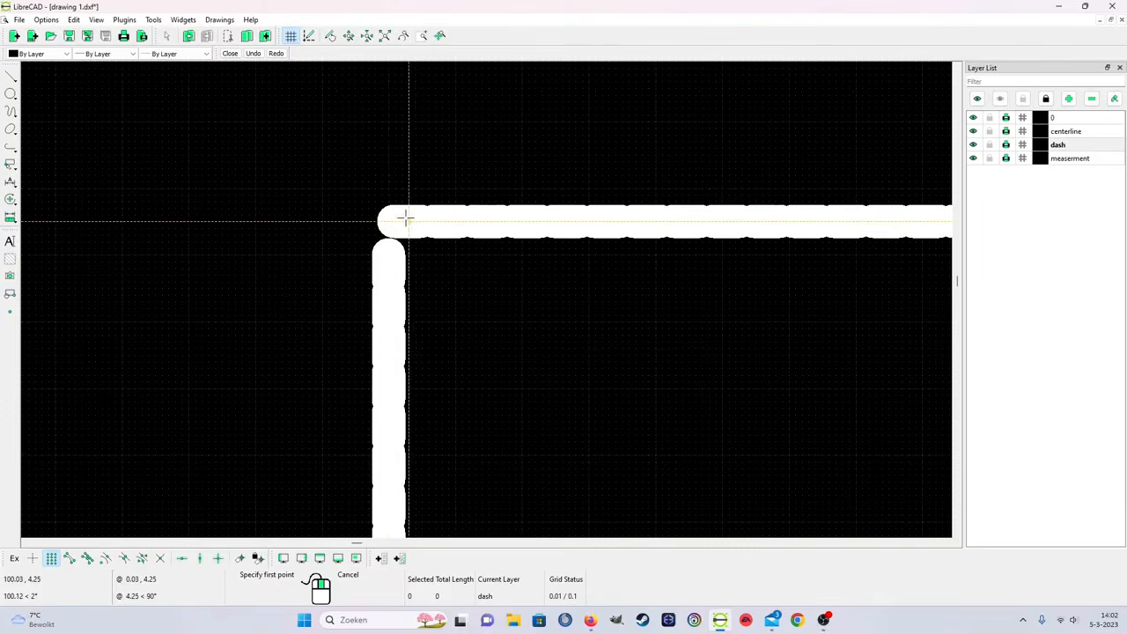
right_click(389, 253)
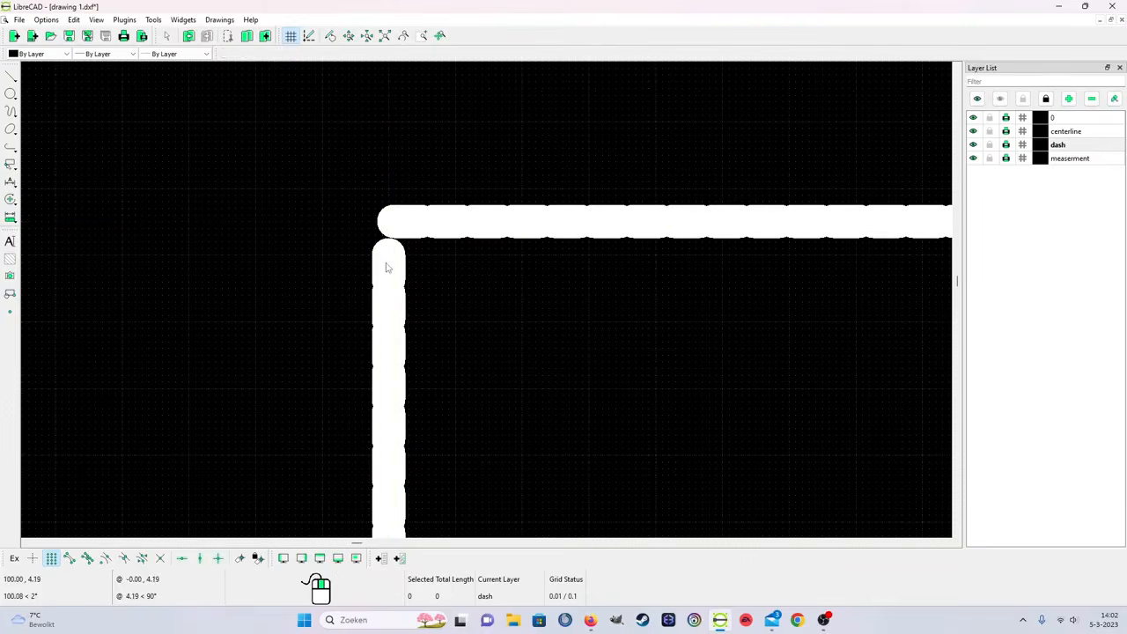
left_click(385, 260)
left_click_drag(385, 252, 401, 224)
left_click(390, 255)
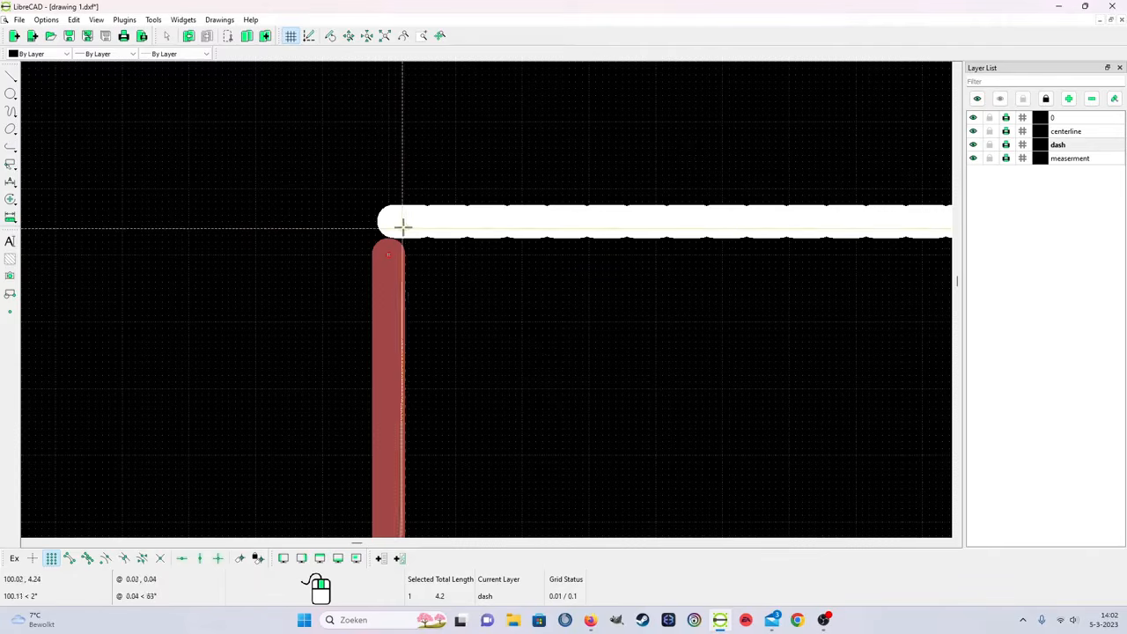
key("Escape")
Step: Edit the vertical dashed line's properties and set its start point x to 100
scroll(395, 246, "down", 10)
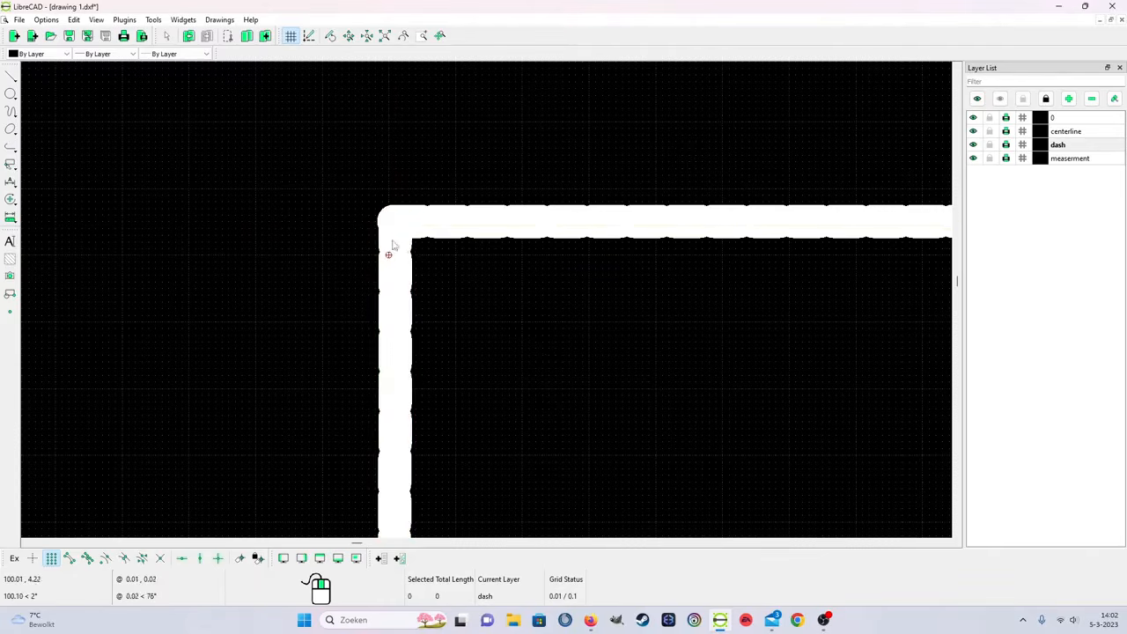
scroll(581, 396, "down", 2)
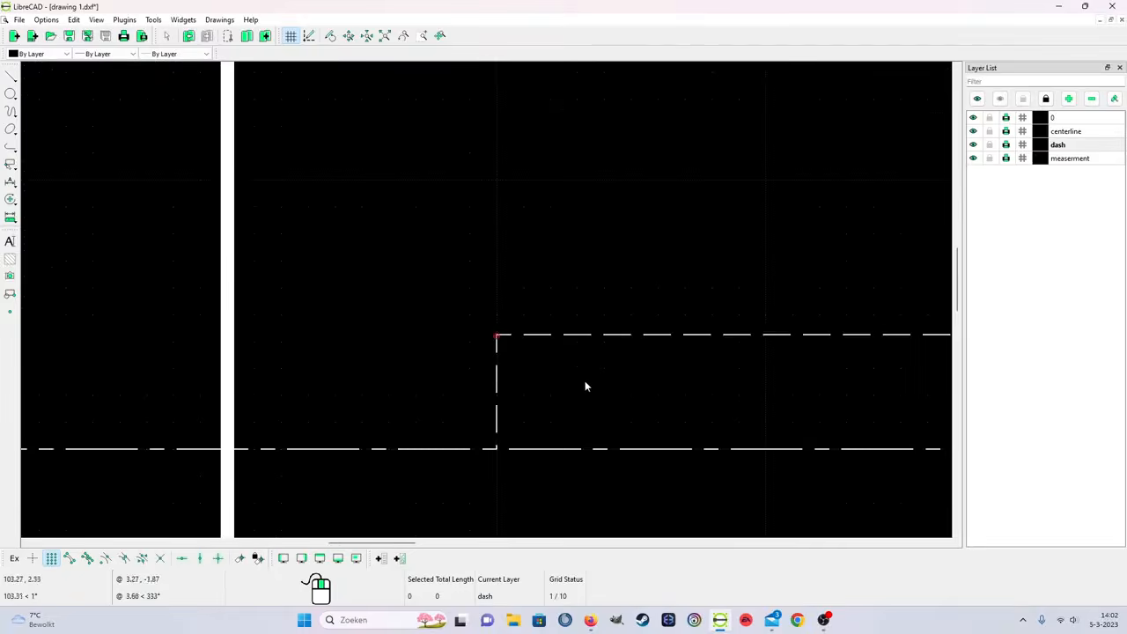
right_click(586, 383)
left_click(614, 400)
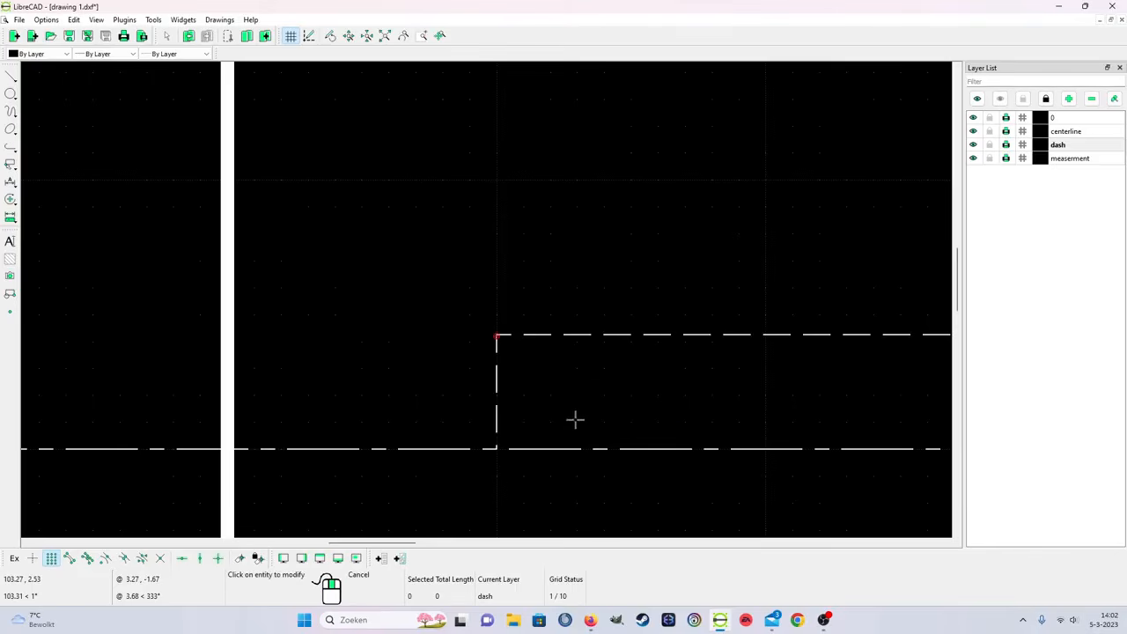
left_click(496, 400)
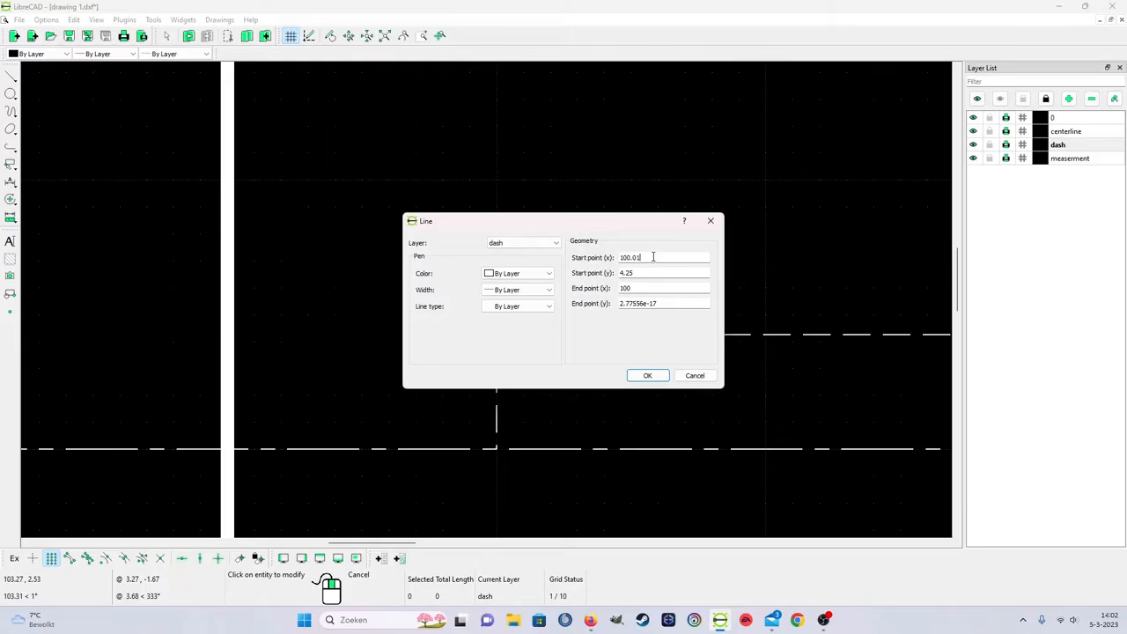
key("BackSpace")
key("BackSpace")
key("BackSpace")
left_click(647, 375)
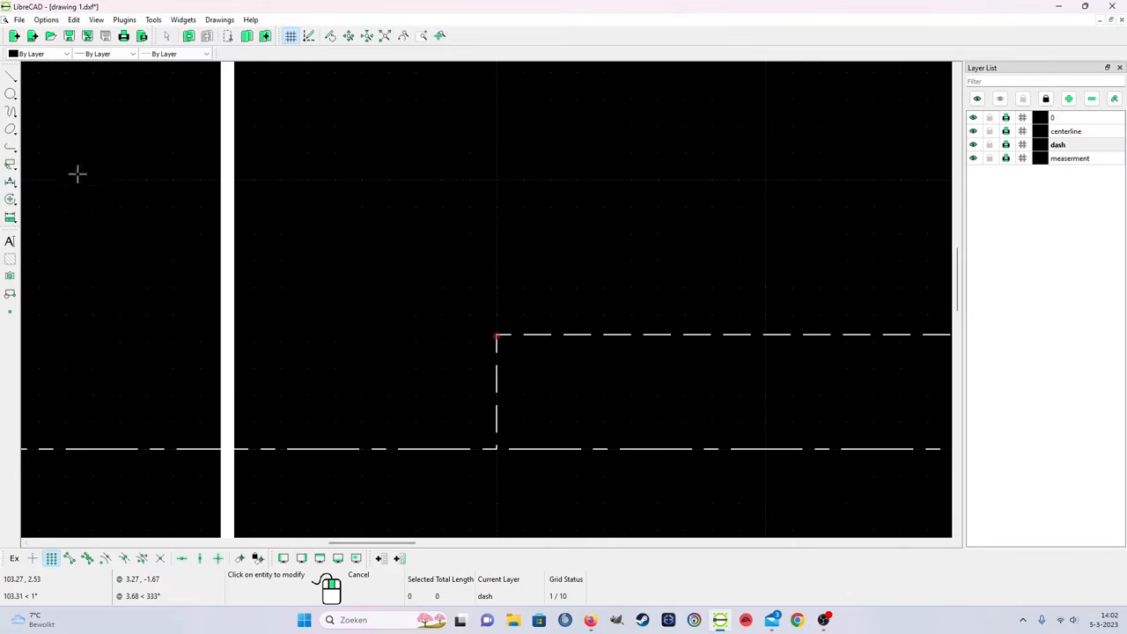
Step: Start a two-point line on the dash layer with intersection snapping, from the corner of the horizontal and vertical dashed lines at 100, 4.25
left_click(10, 78)
left_click(50, 76)
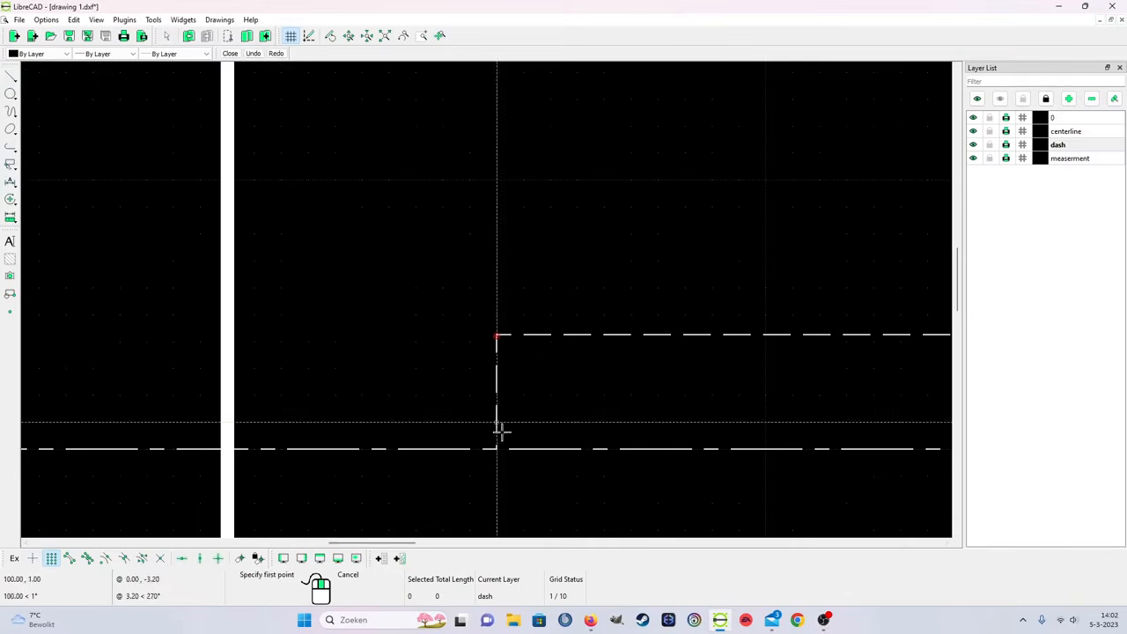
scroll(500, 338, "up", 3)
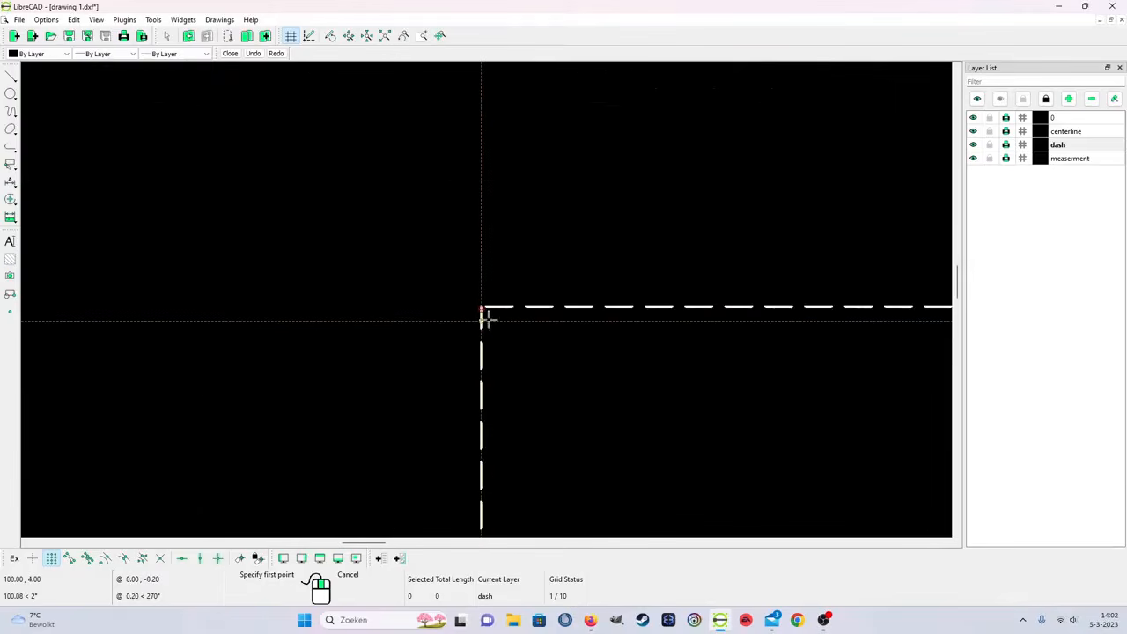
scroll(483, 318, "up", 3)
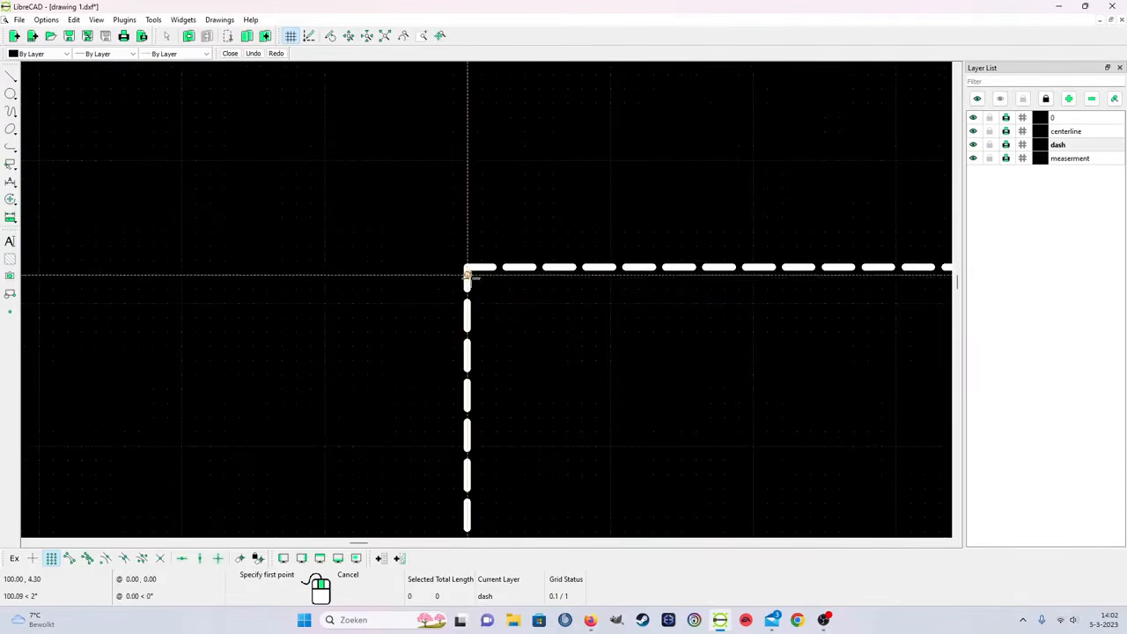
scroll(467, 275, "up", 4)
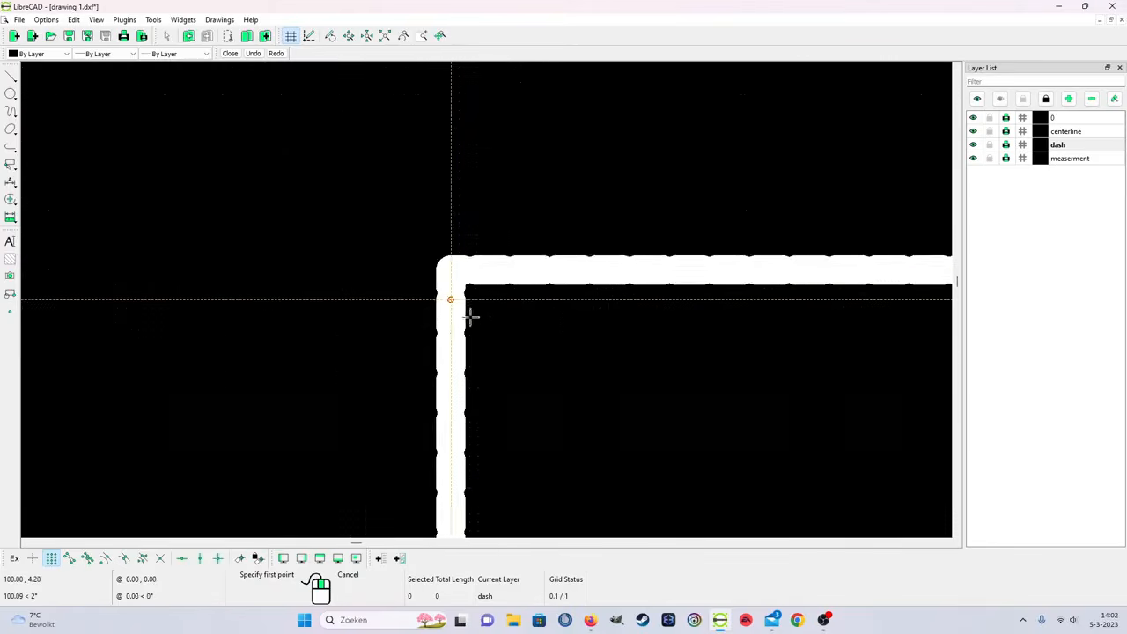
scroll(636, 385, "down", 4)
scroll(479, 287, "up", 2)
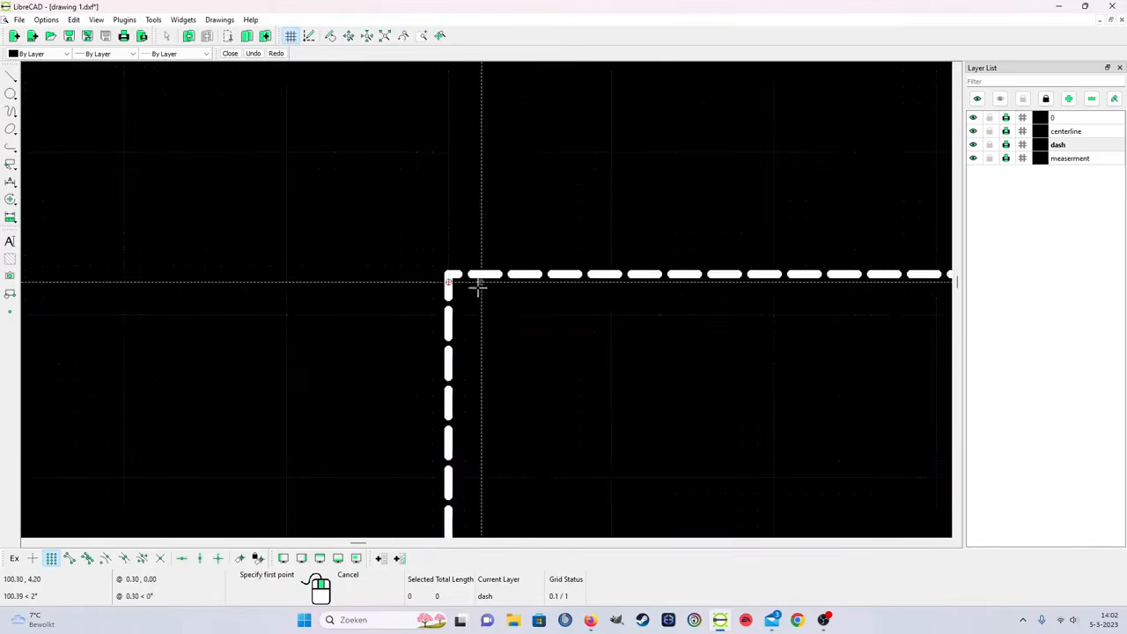
scroll(423, 261, "up", 4)
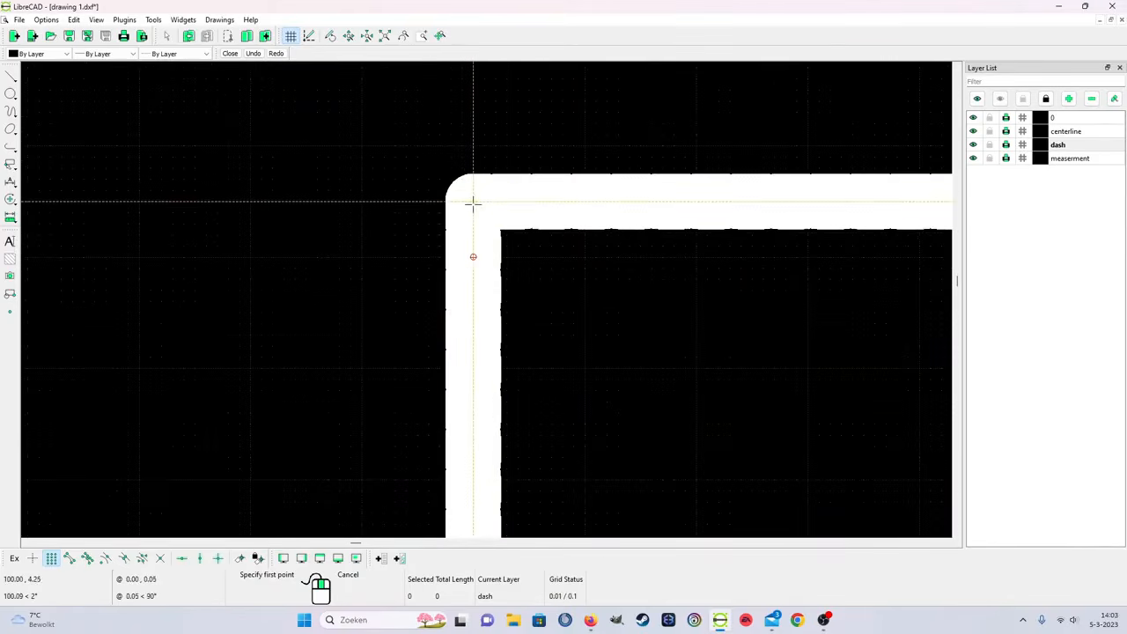
scroll(571, 347, "down", 5)
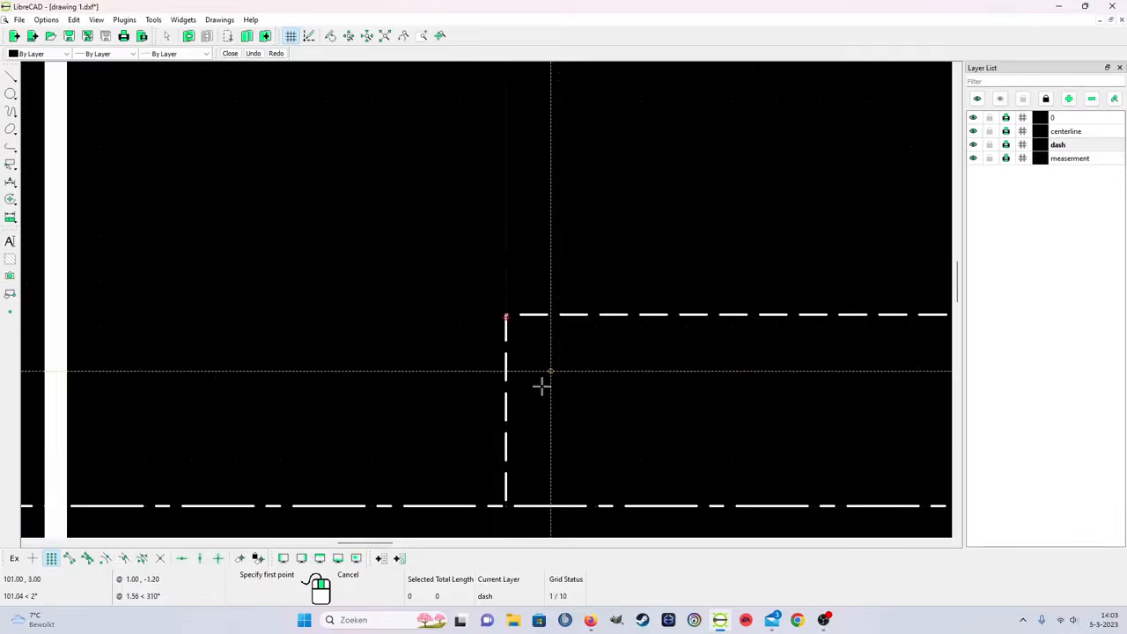
scroll(542, 385, "up", 1)
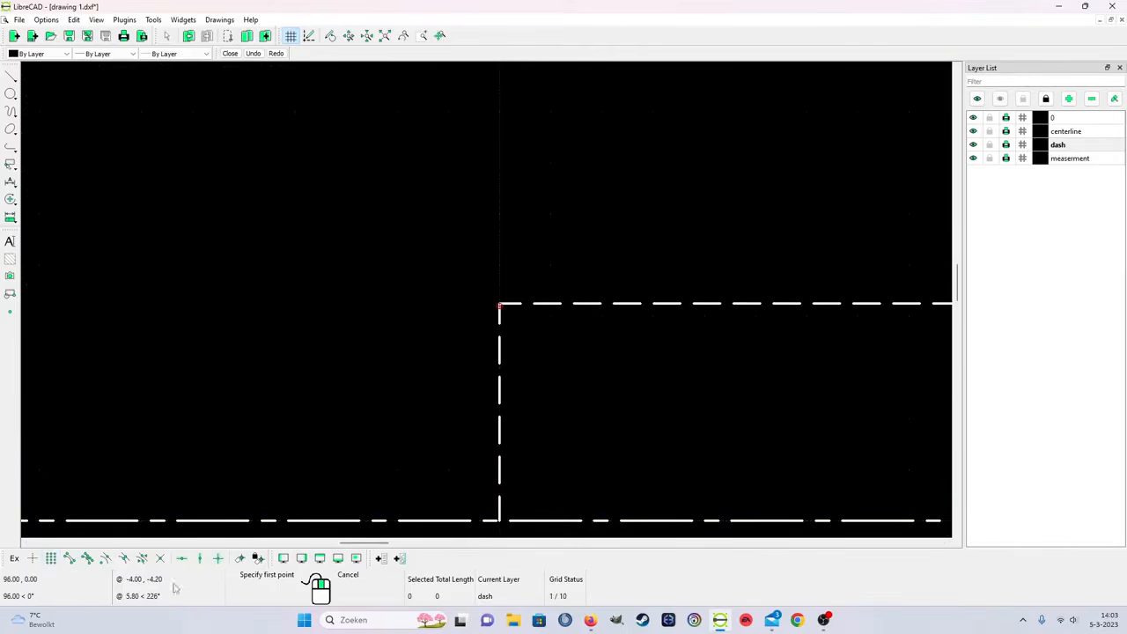
left_click(160, 558)
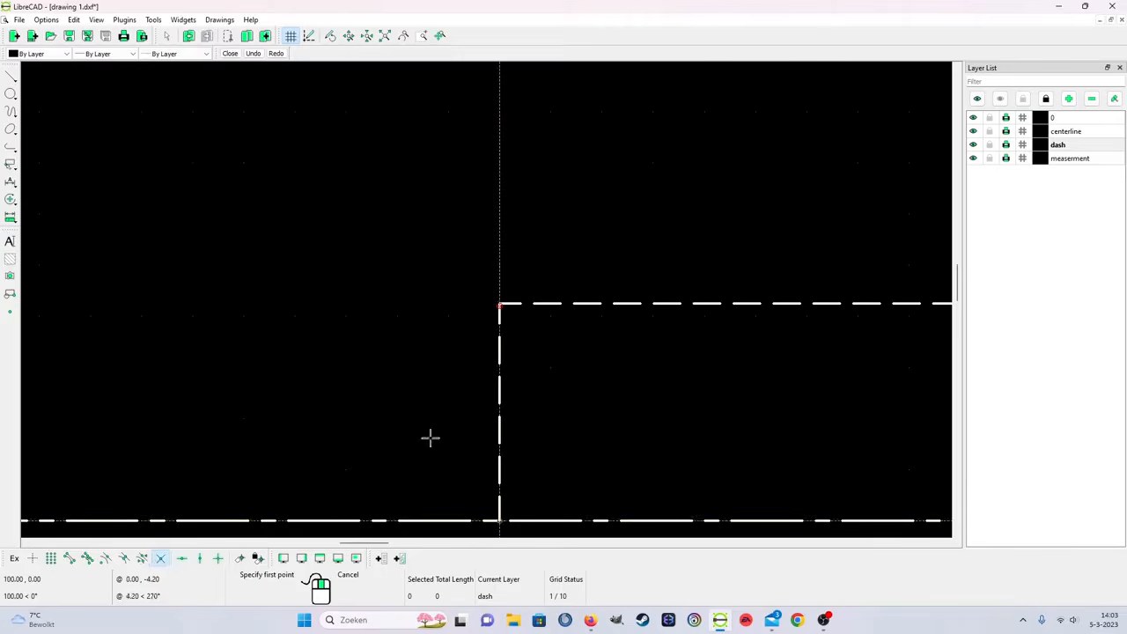
left_click(500, 304)
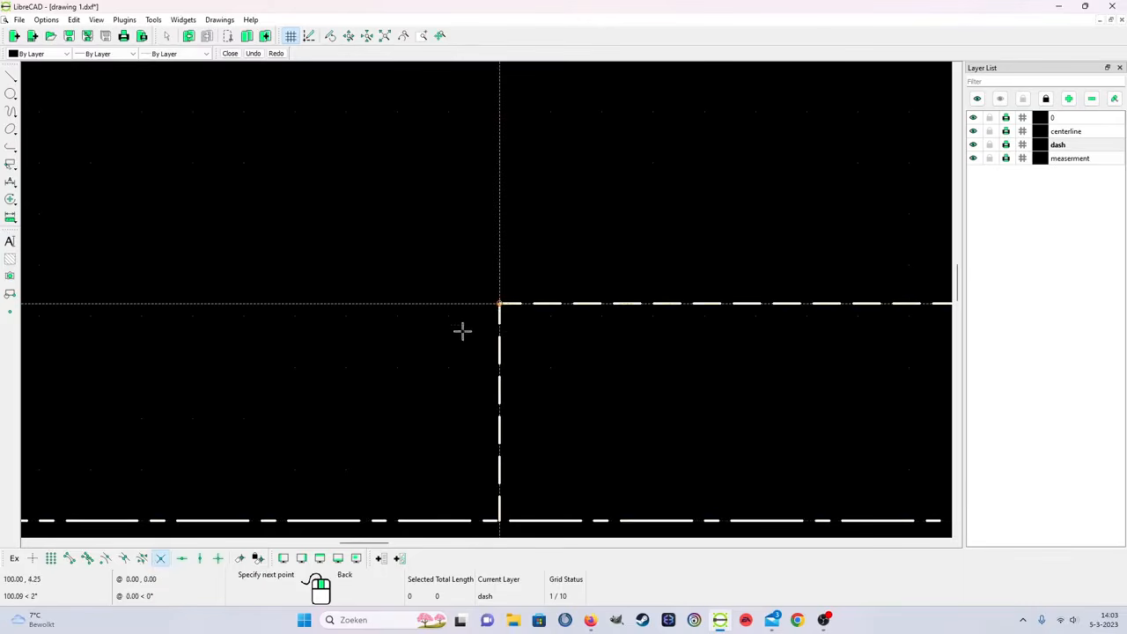
Step: Switch from intersection snapping to grid snapping to place the sloped dashed line's endpoint on the centerline
left_click(166, 563)
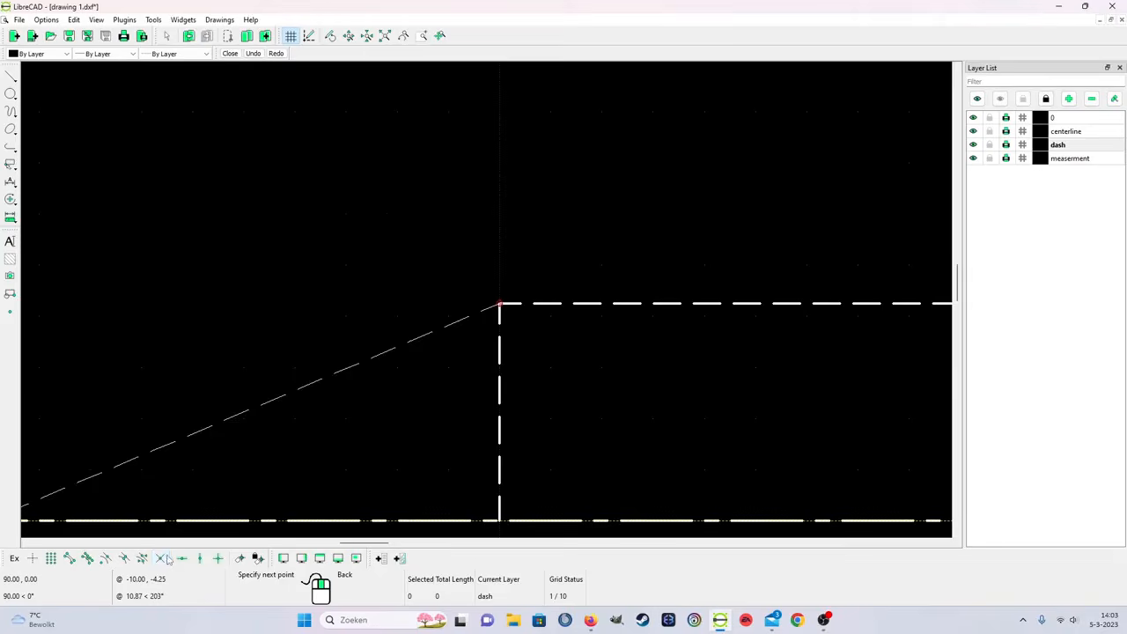
scroll(475, 320, "down", 3)
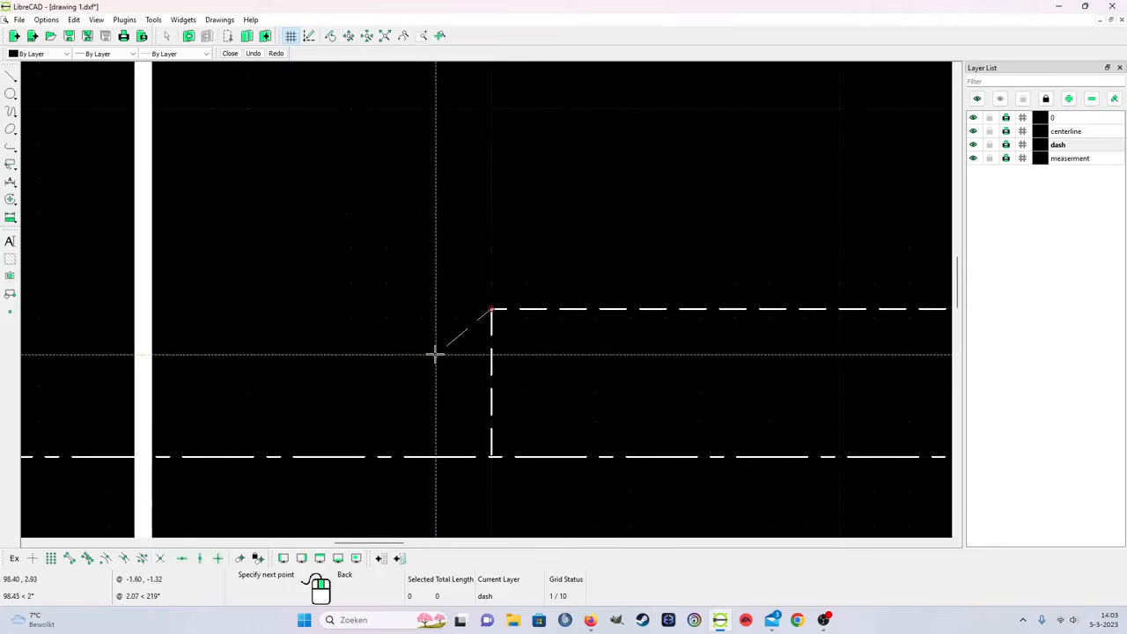
left_click(51, 561)
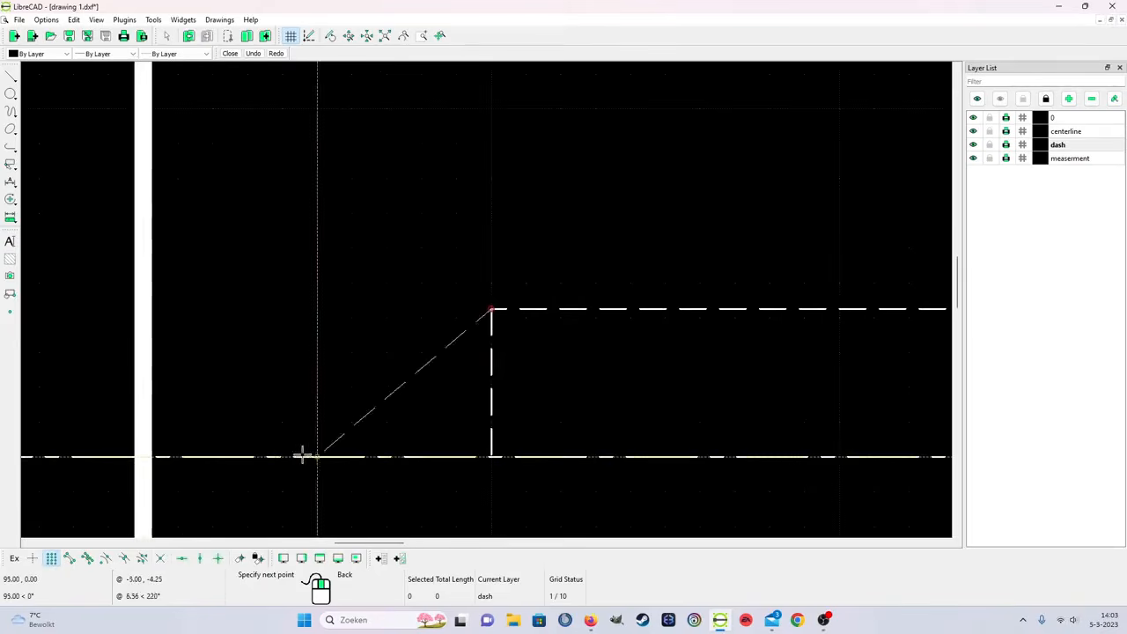
Step: Finish the dashed drill-tip line from the hole's upper inner corner down to the centerline at 97,0
left_click(381, 456)
right_click(392, 457)
scroll(615, 362, "down", 8)
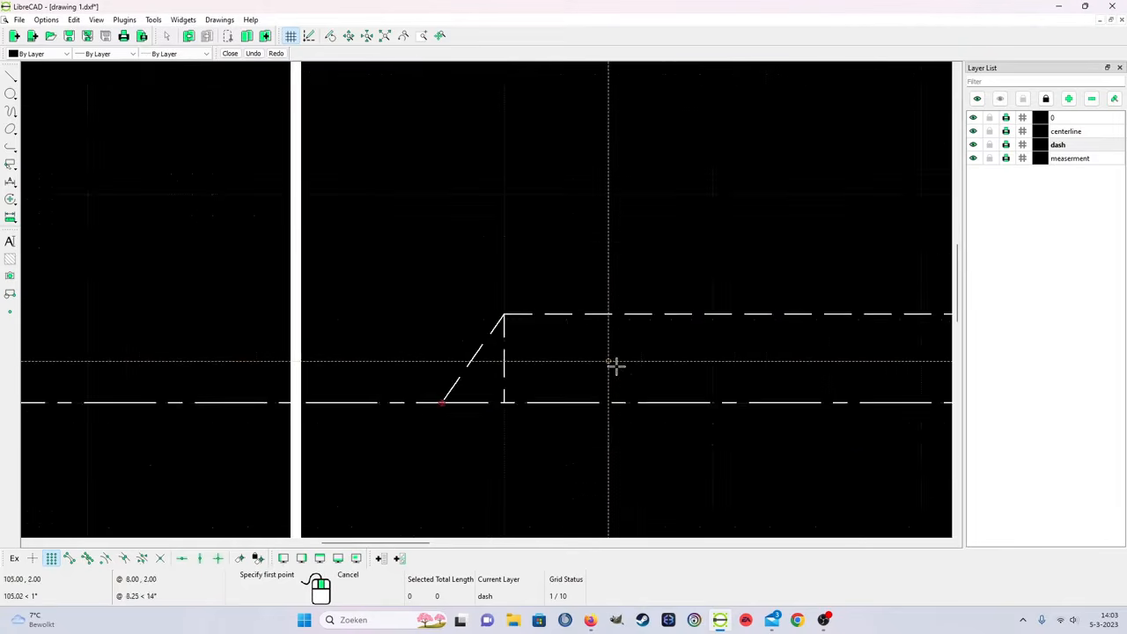
right_click(612, 407)
scroll(673, 387, "up", 2)
scroll(685, 362, "down", 2)
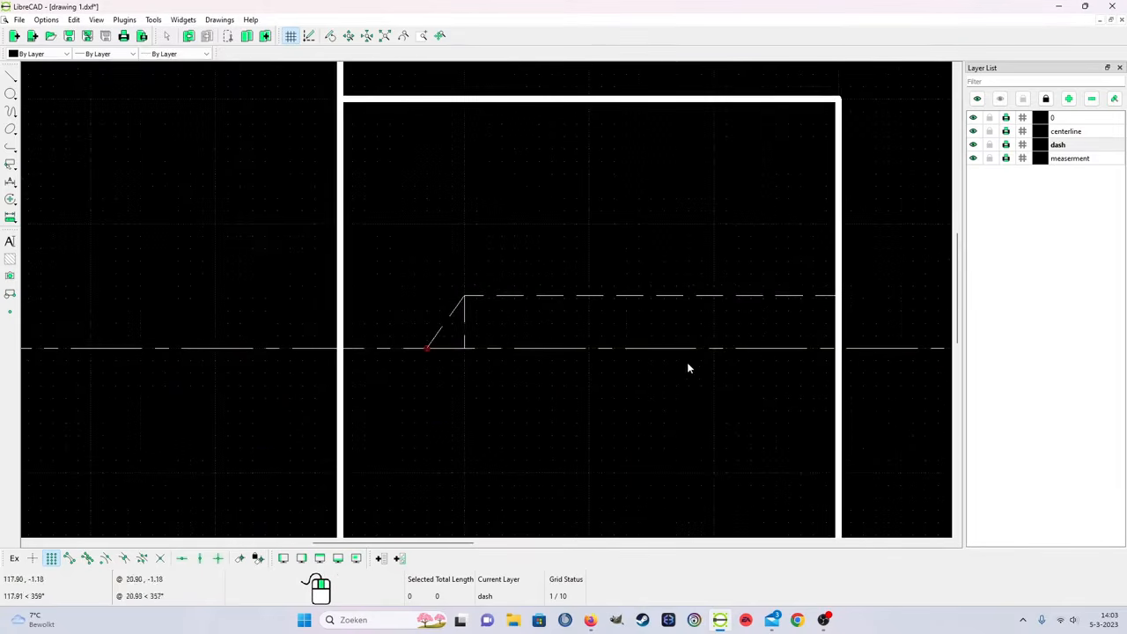
Step: Draw a dashed line from the shaft's end face at 130,5 to 110,5, continuing straight down to the centerline at 110,0
scroll(712, 345, "up", 1)
scroll(768, 304, "up", 1)
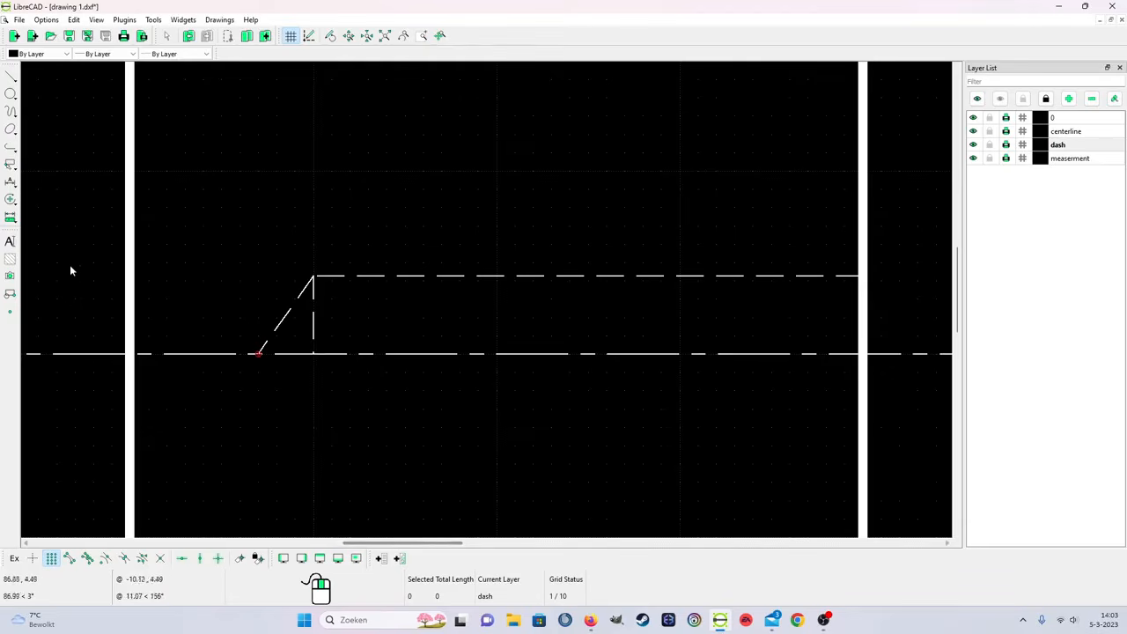
left_click(11, 78)
left_click(48, 77)
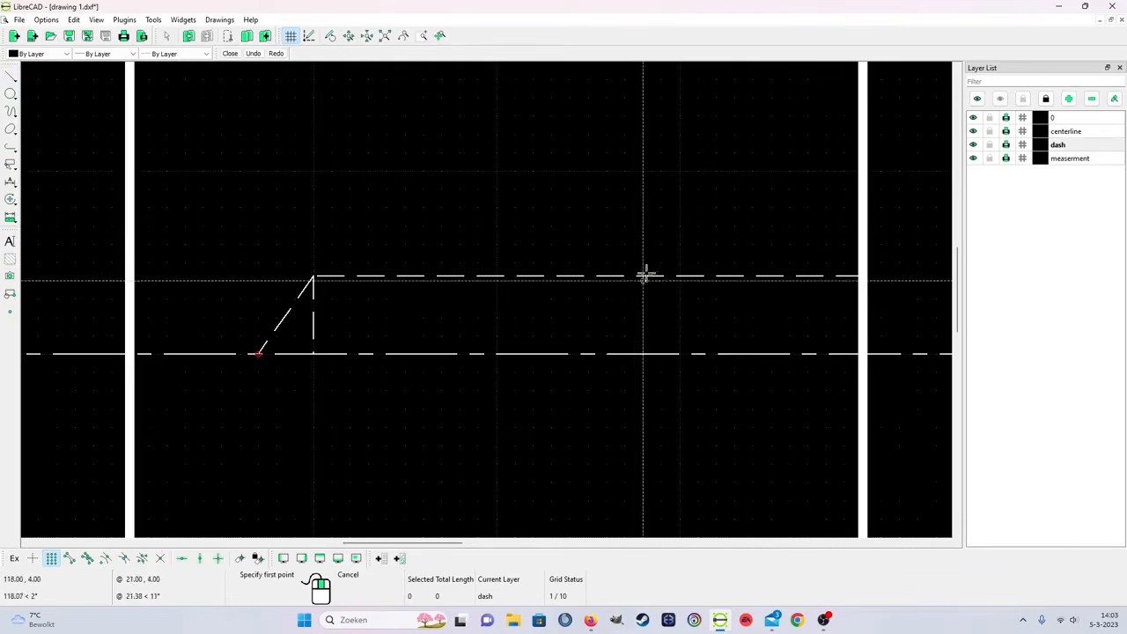
left_click(862, 262)
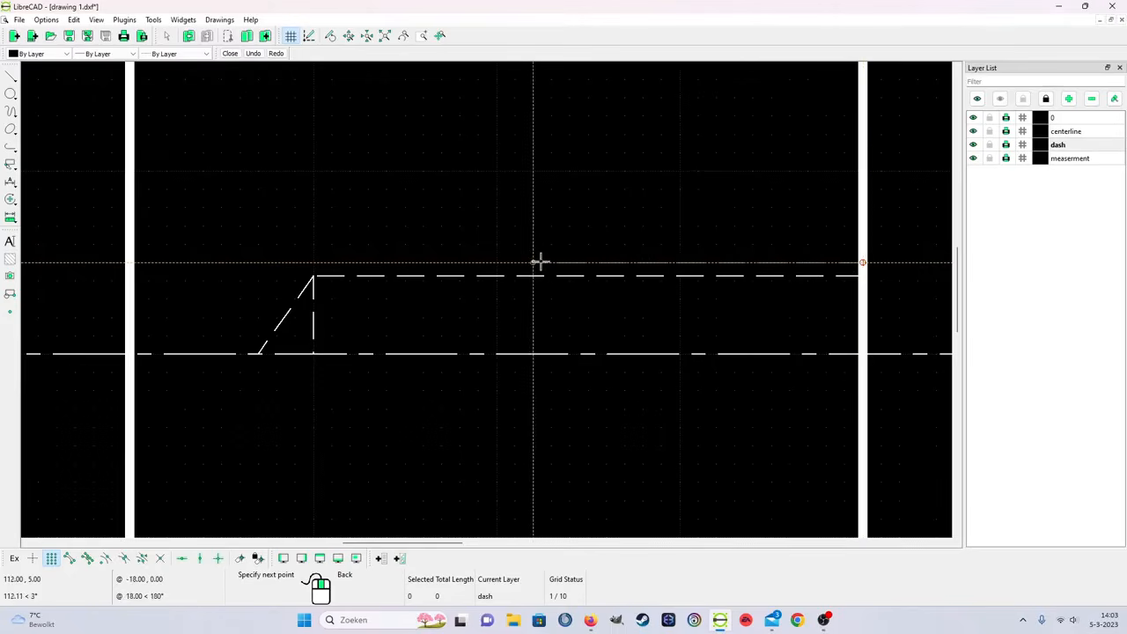
left_click(497, 262)
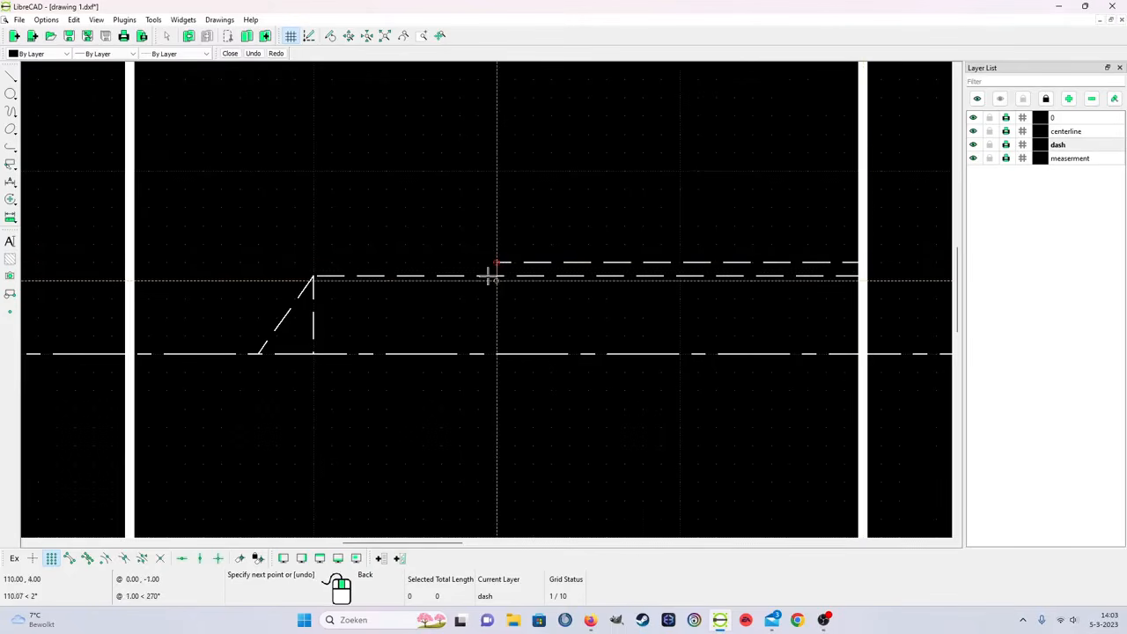
left_click(495, 353)
right_click(510, 307)
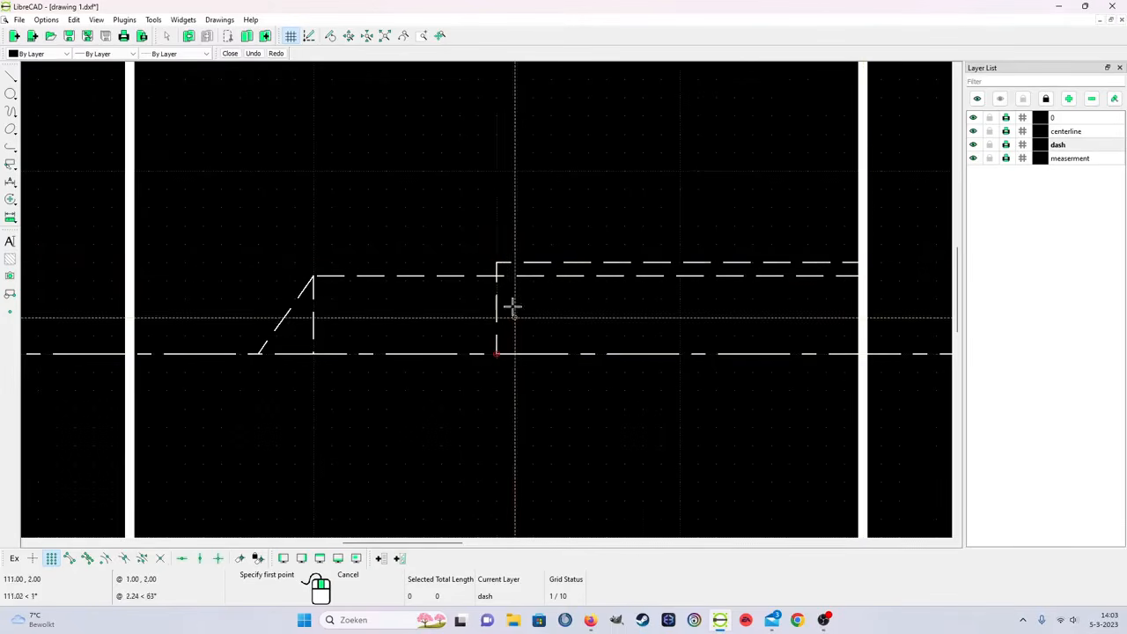
Step: Draw a short slanted dashed line from the corner at 110,5 to the lower dashed line at 109,4.3
scroll(497, 273, "up", 4)
scroll(493, 293, "up", 2)
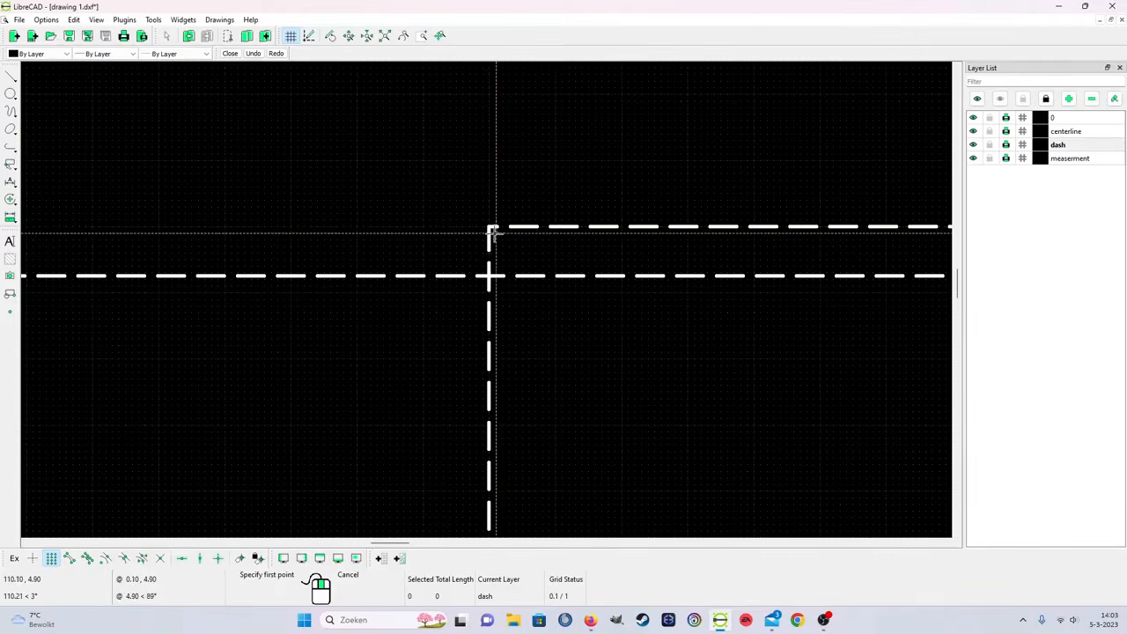
left_click(489, 227)
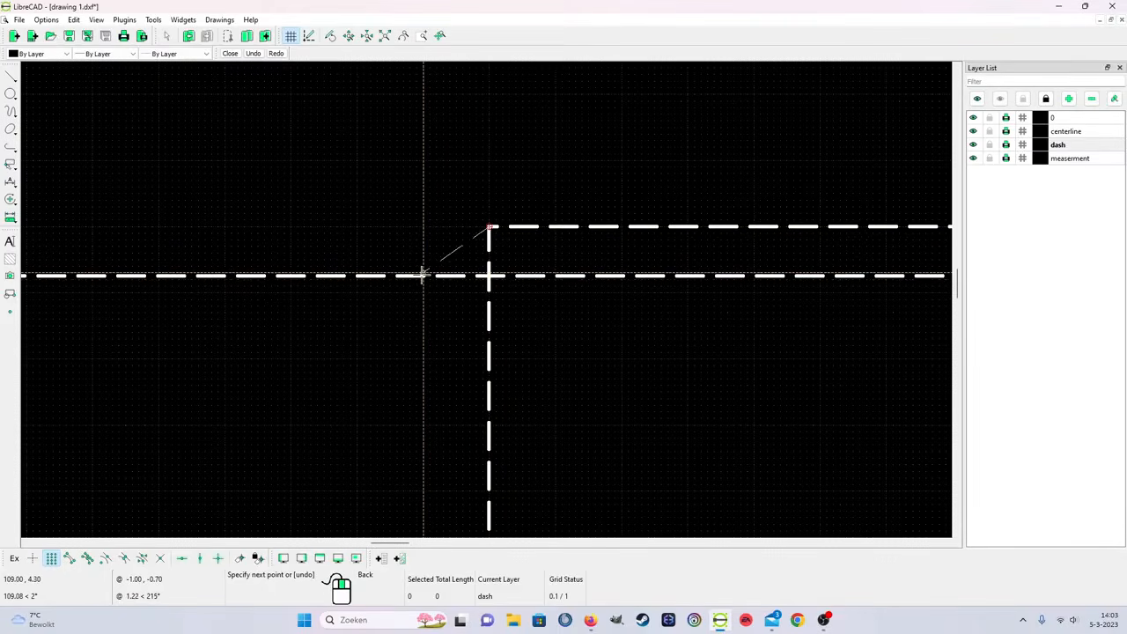
left_click(423, 275)
right_click(427, 275)
scroll(616, 394, "down", 17)
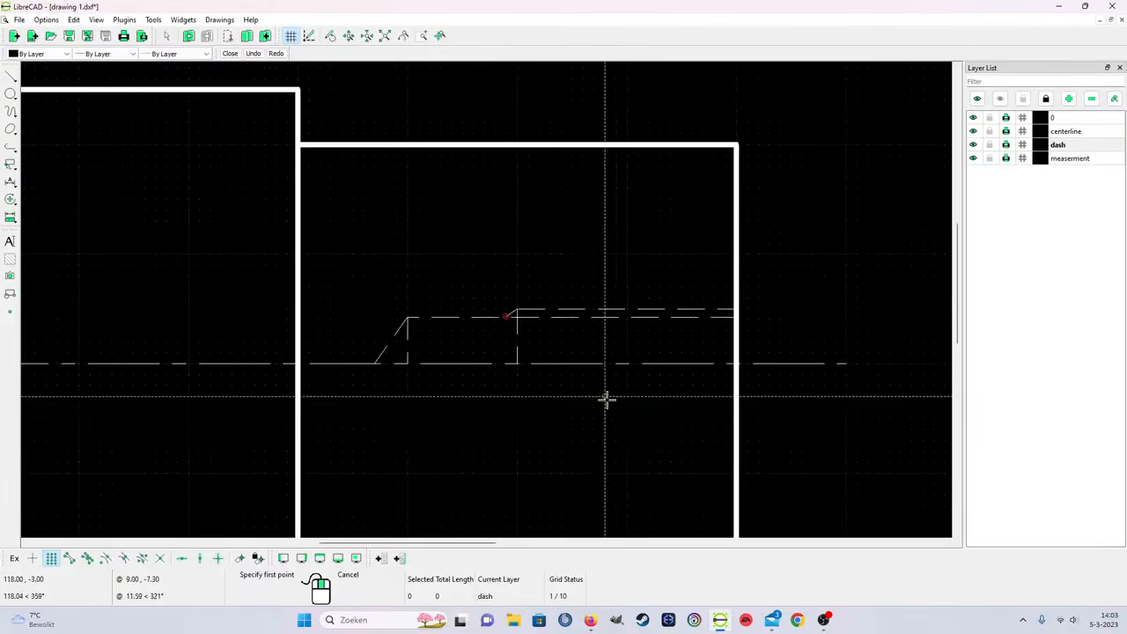
right_click(623, 398)
Step: Move the lower endpoint of the short slanted line to 109.2,4.3
scroll(623, 404, "up", 8)
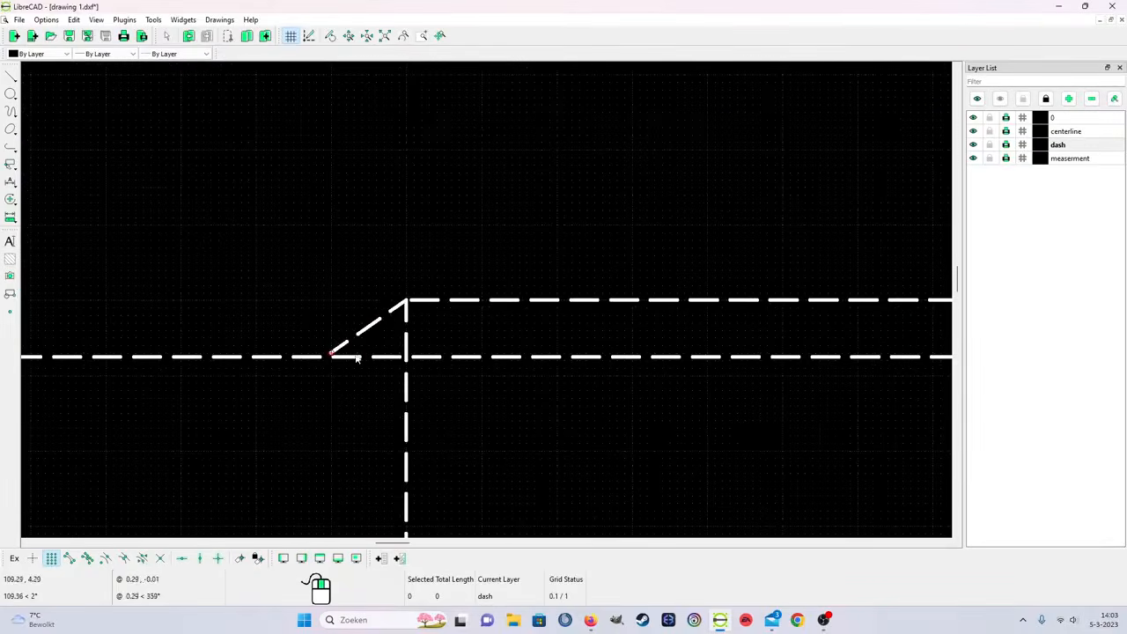
left_click(357, 341)
left_click_drag(330, 354, 346, 355)
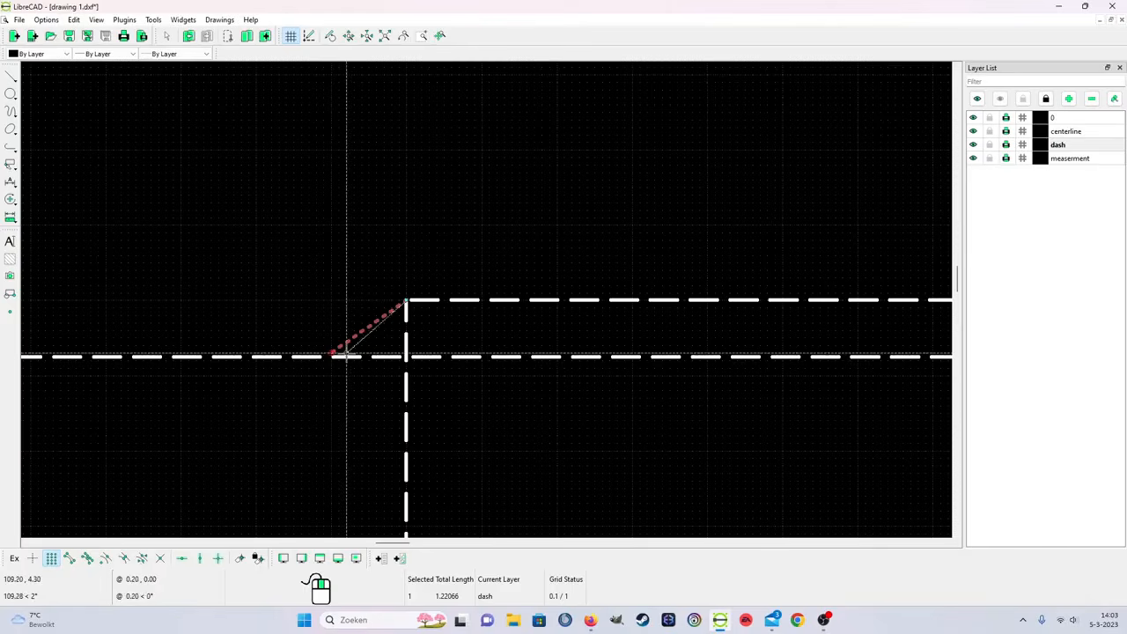
left_click(346, 354)
key("Escape")
scroll(530, 437, "down", 8)
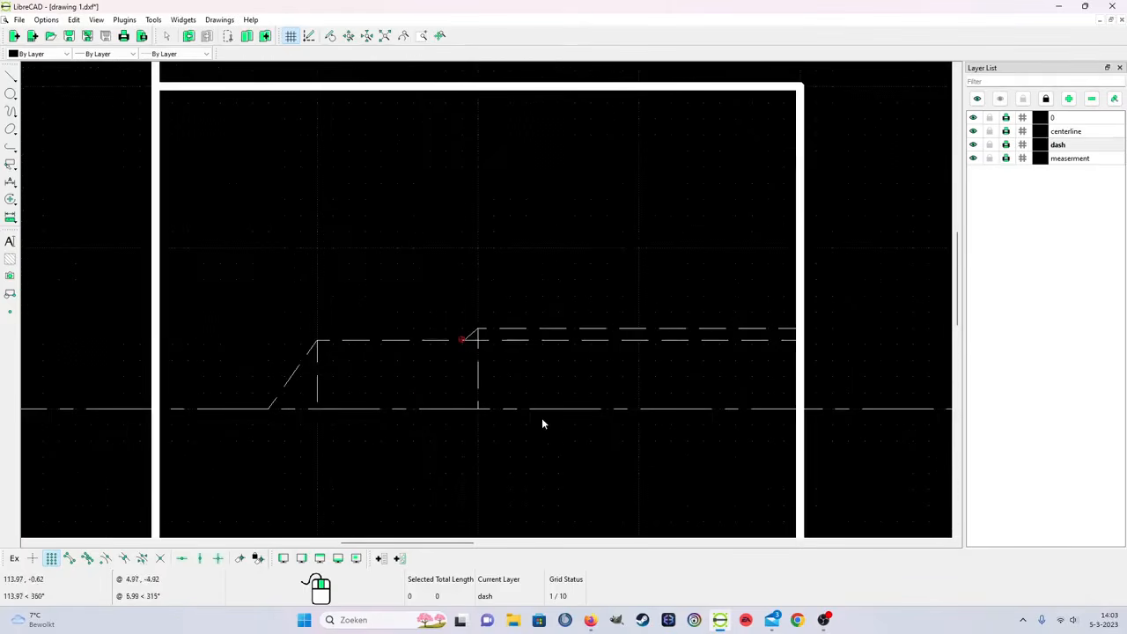
Step: Mirror the six dashed hole lines about the horizontal centerline, keeping the originals
scroll(536, 434, "down", 6)
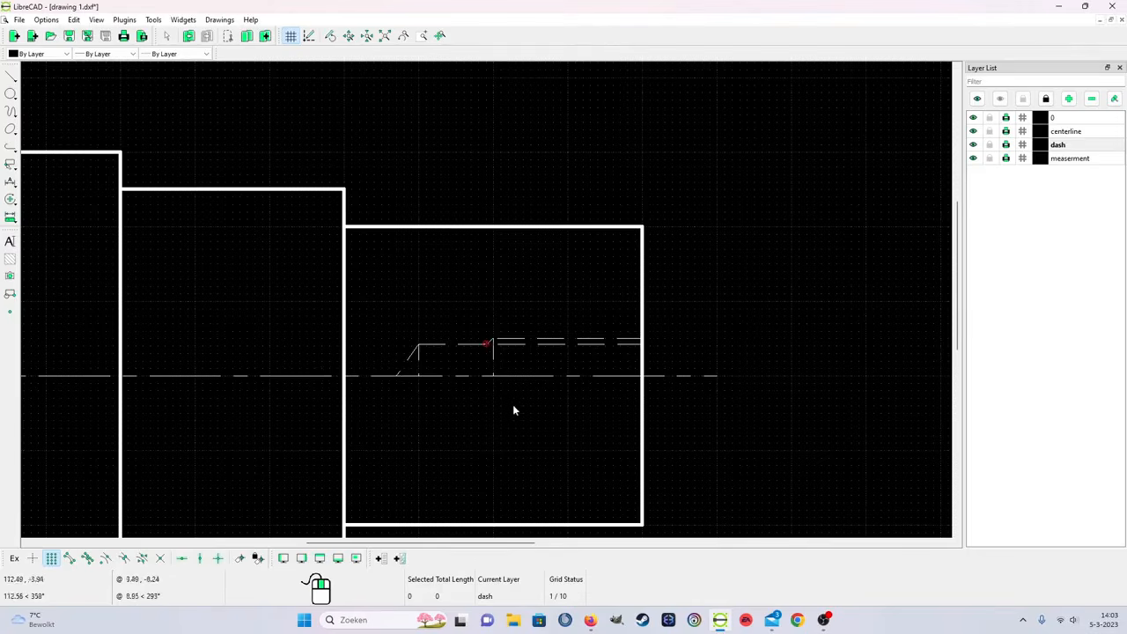
scroll(519, 409, "down", 1)
scroll(526, 404, "up", 2)
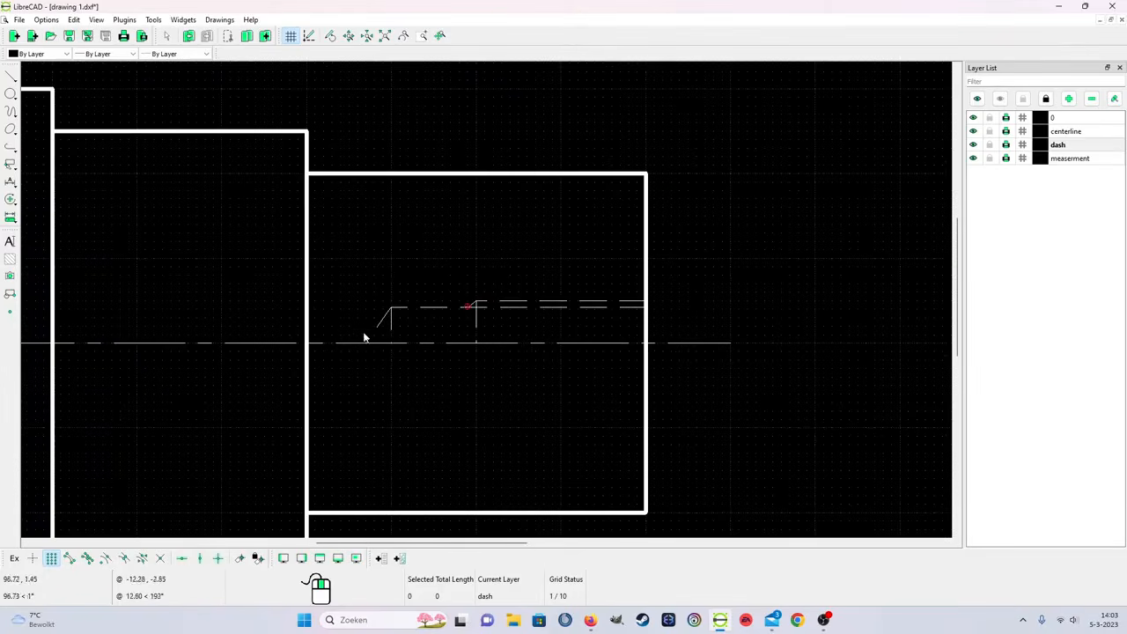
left_click_drag(367, 290, 647, 379)
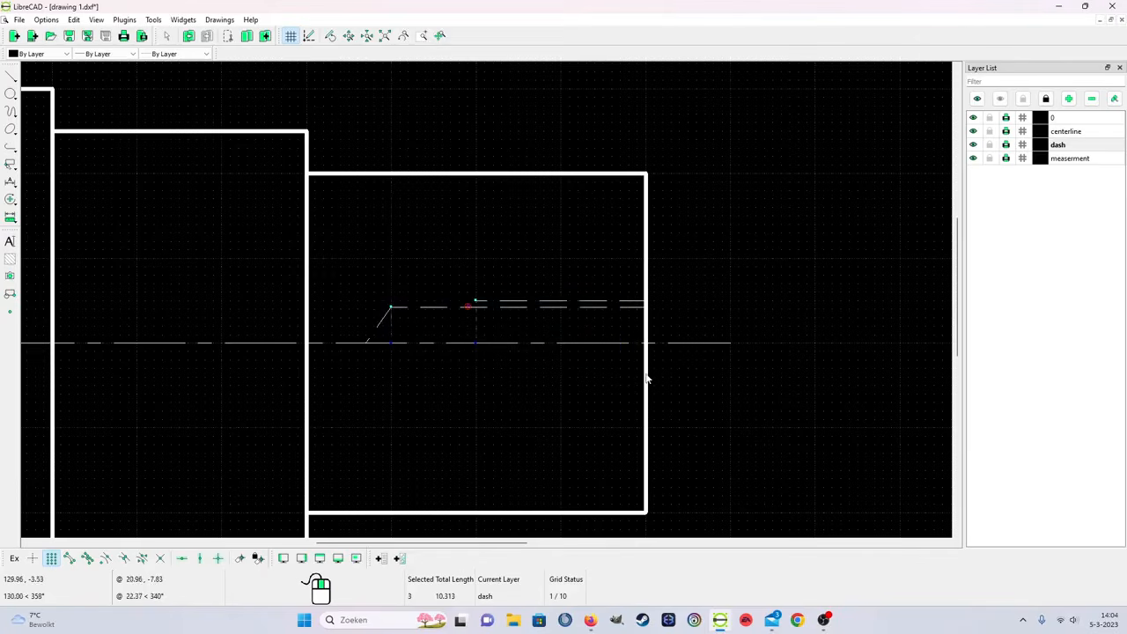
left_click_drag(327, 268, 678, 432)
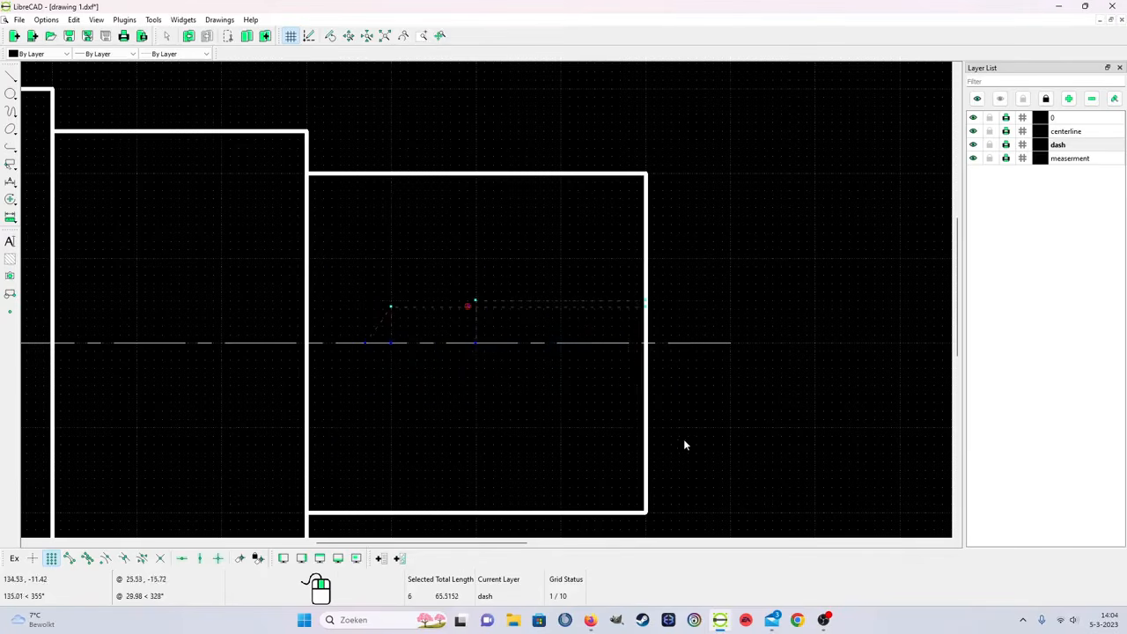
right_click(476, 391)
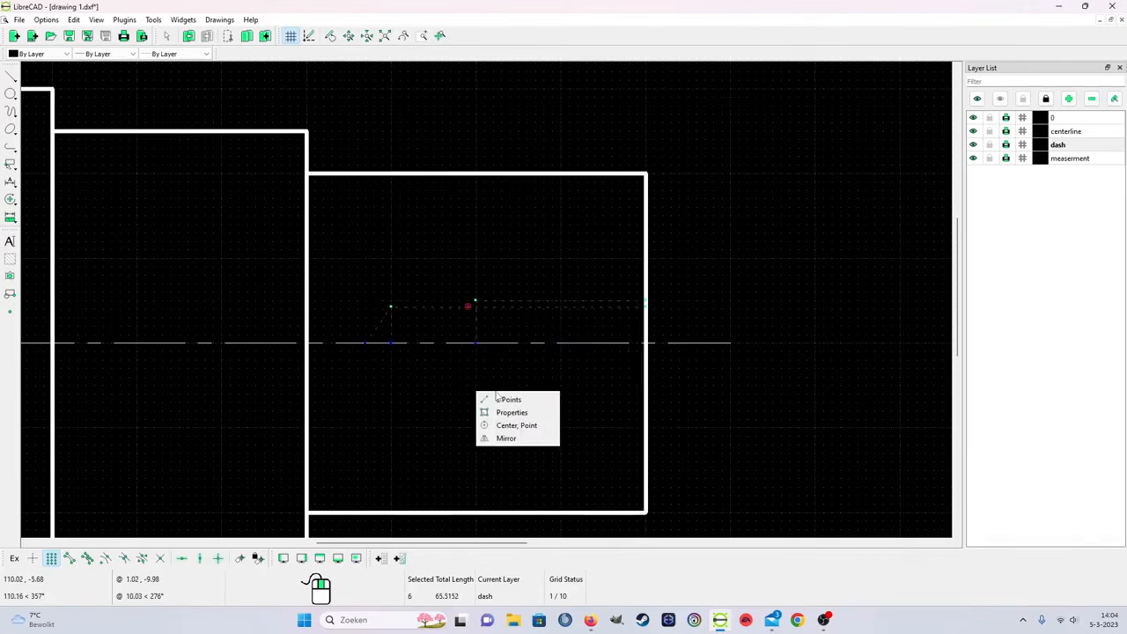
left_click(528, 438)
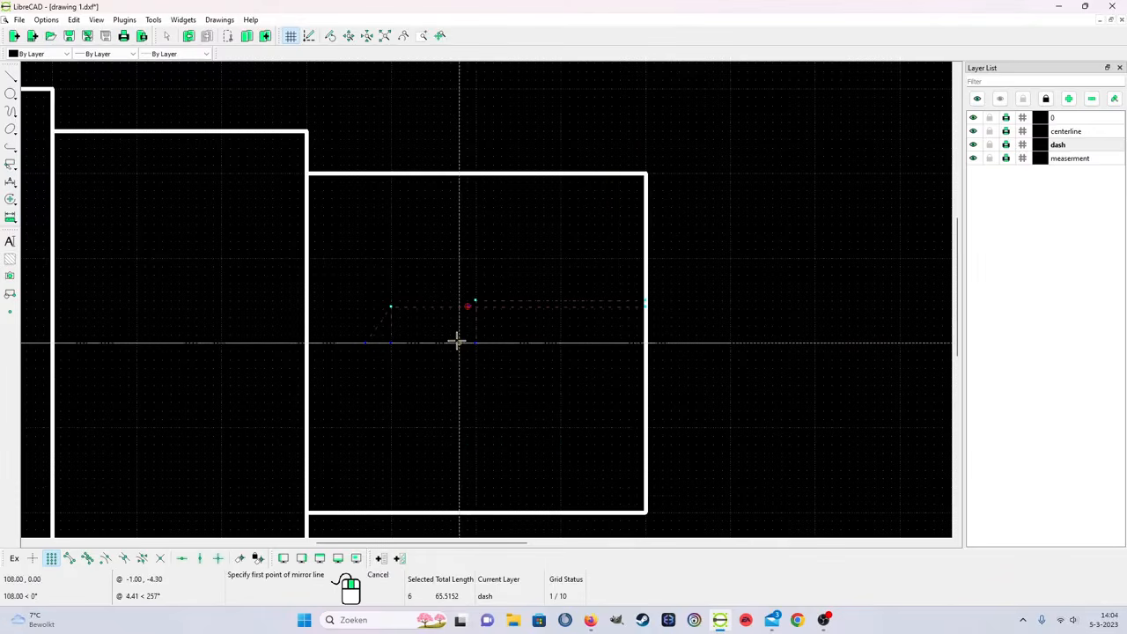
left_click(458, 343)
left_click(616, 343)
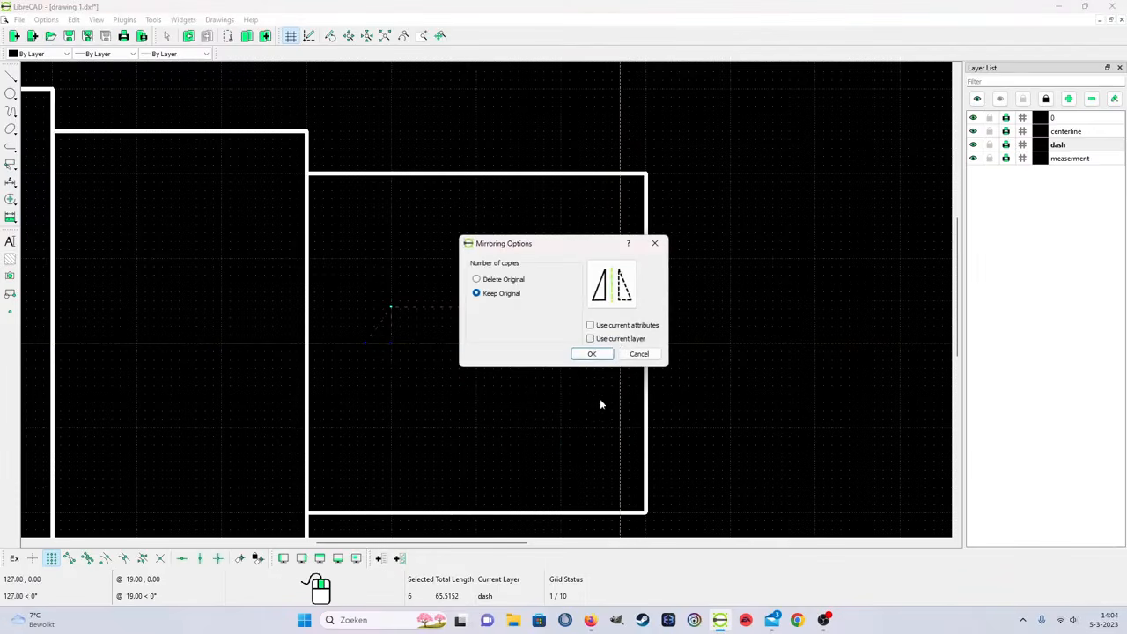
left_click(589, 353)
scroll(541, 410, "down", 5)
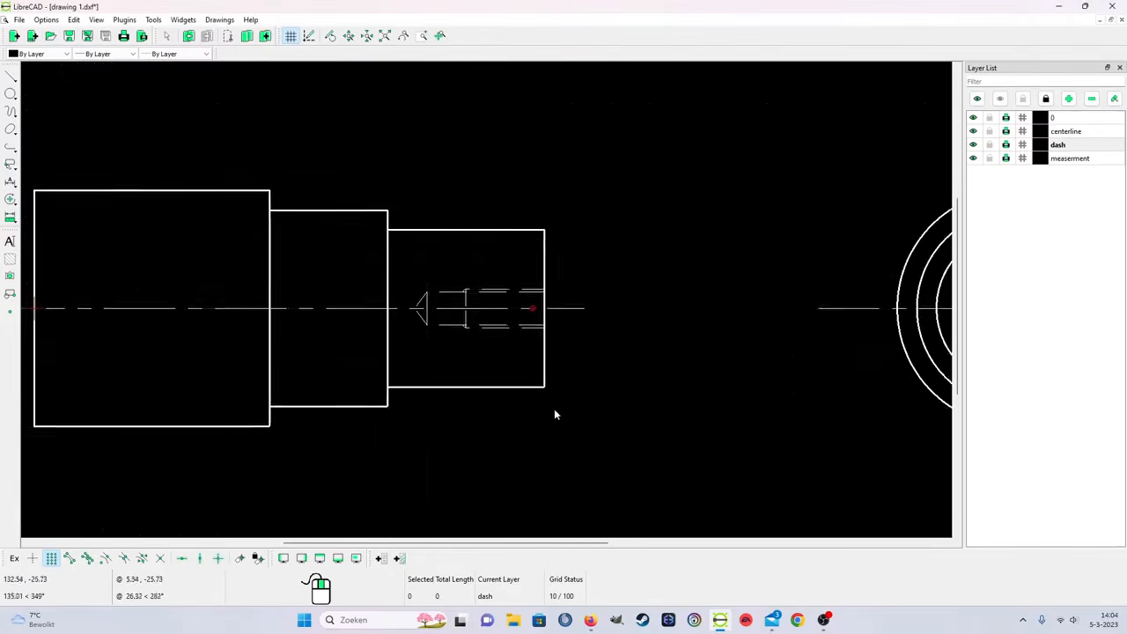
scroll(396, 436, "down", 3)
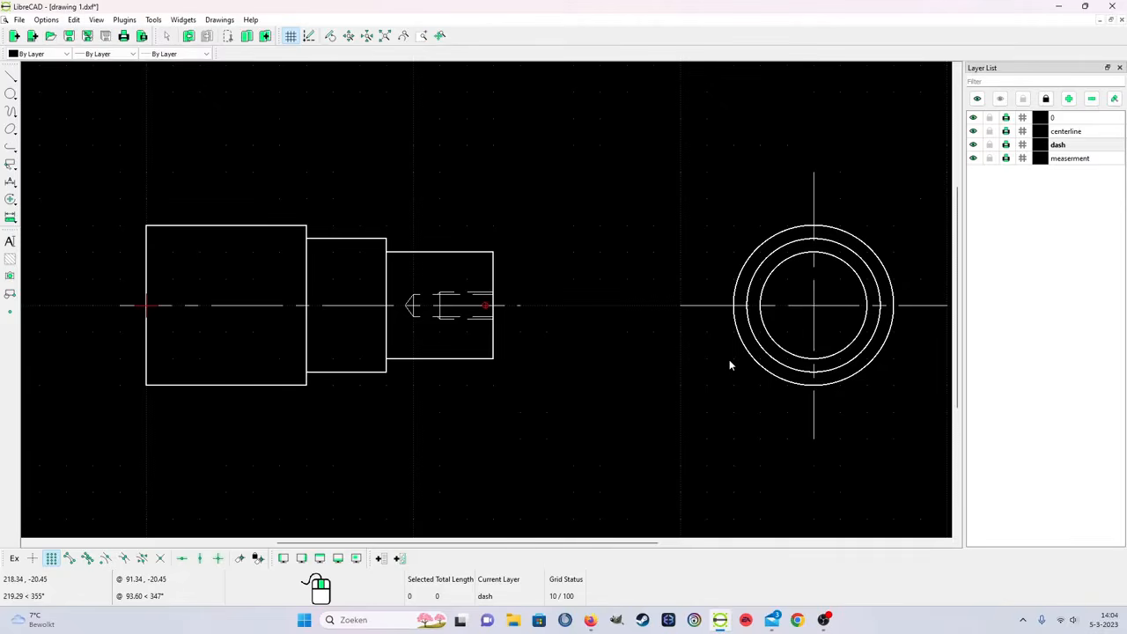
Step: Draw a dashed circle with a radius of about 8.25 at the center of the end view
scroll(855, 405, "up", 1)
scroll(801, 274, "up", 1)
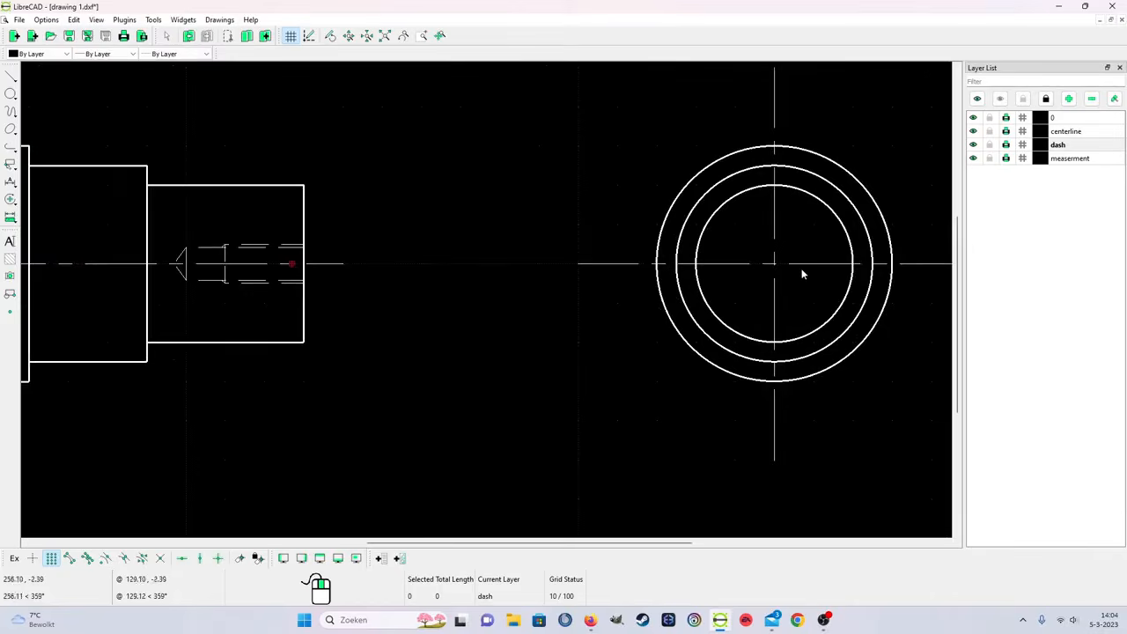
scroll(757, 285, "up", 1)
scroll(816, 229, "up", 1)
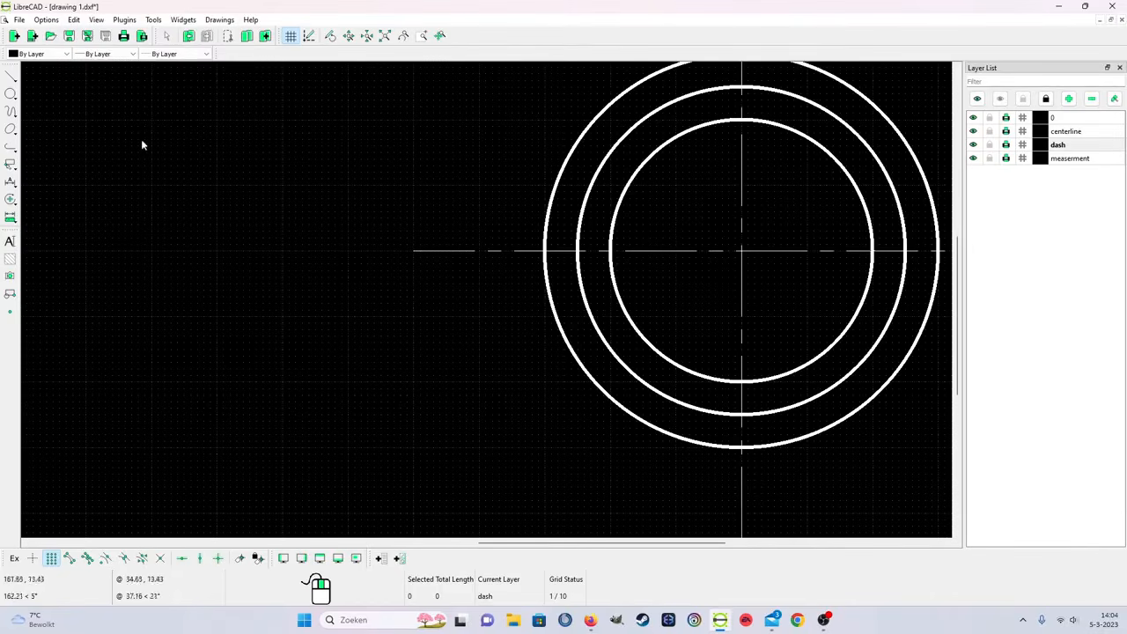
left_click(10, 92)
left_click(32, 93)
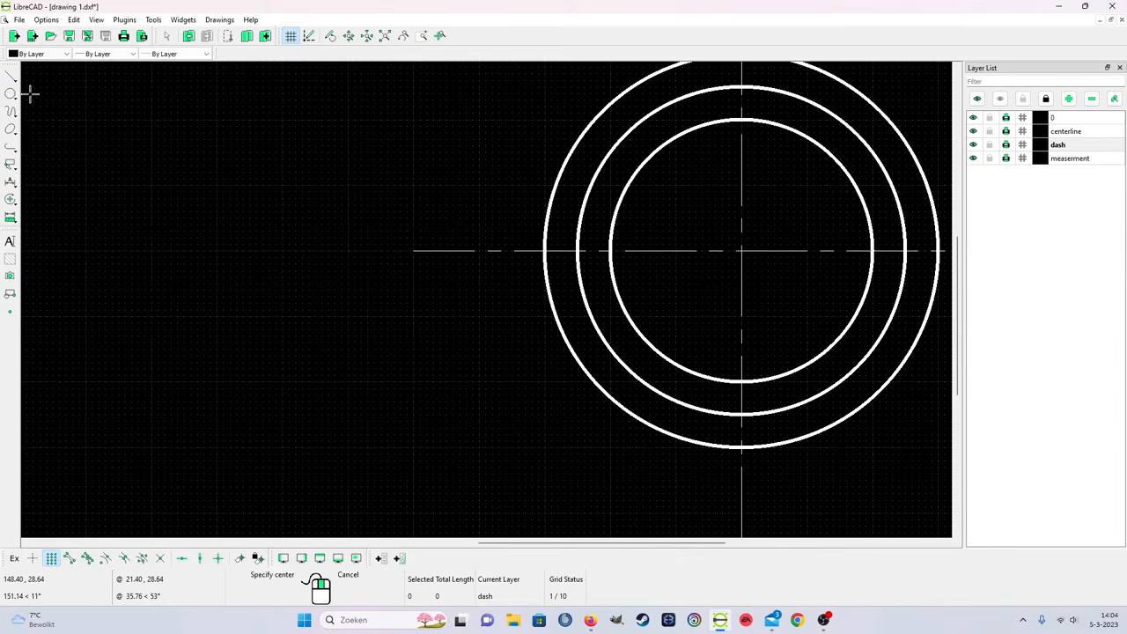
left_click(739, 252)
left_click(754, 302)
right_click(766, 313)
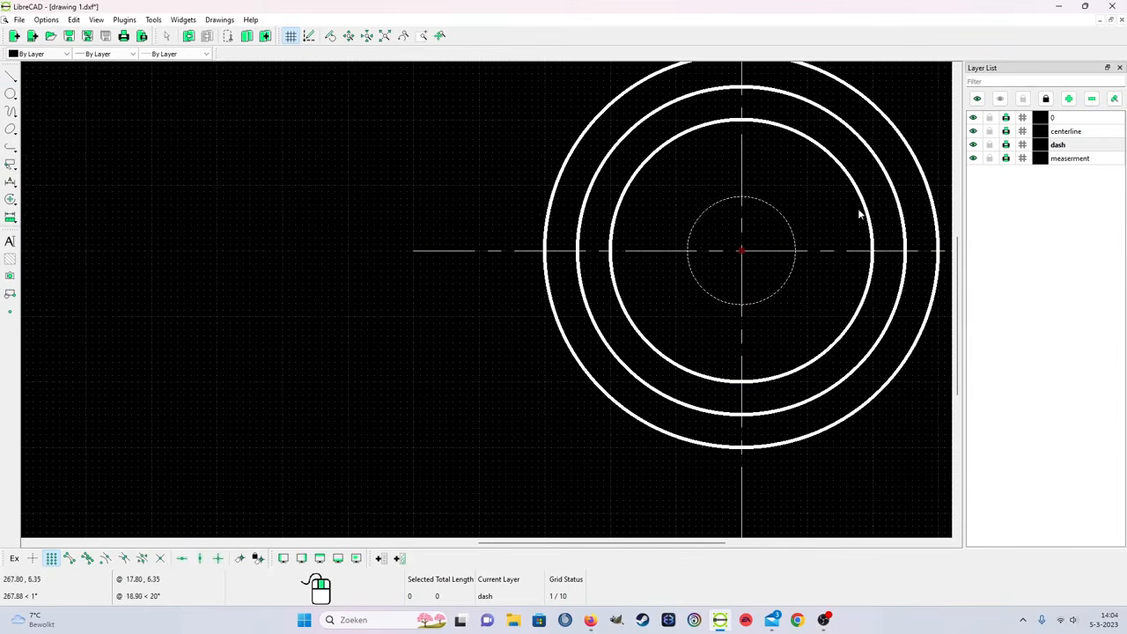
Step: Edit the new circle's properties, moving it to layer 0 and reducing its radius to match the drilled hole
right_click(817, 313)
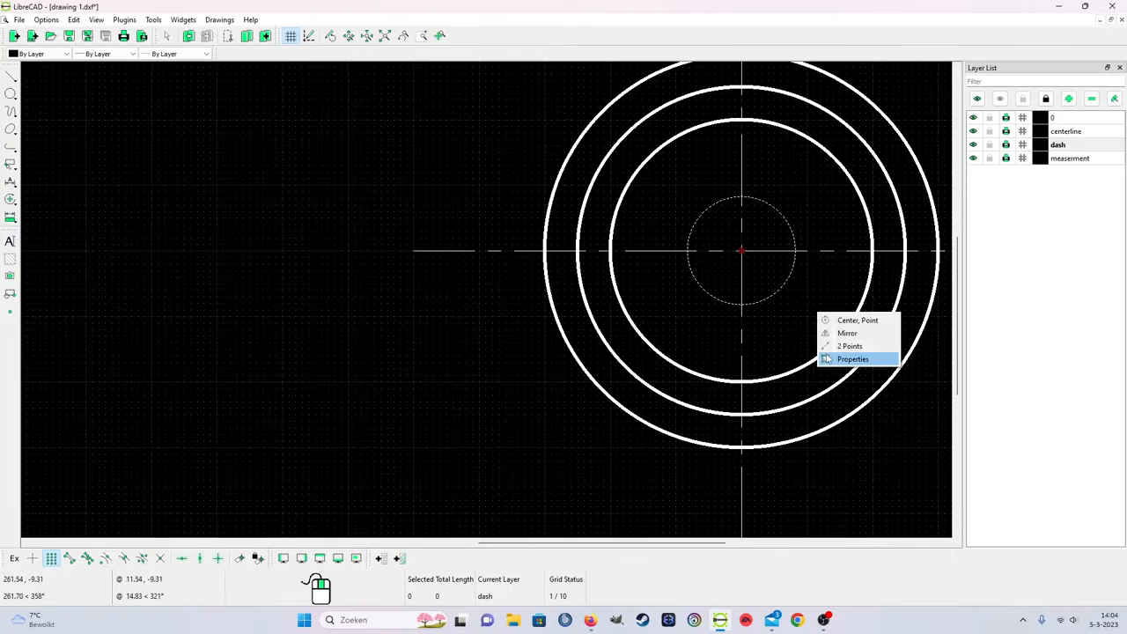
left_click(826, 358)
left_click(768, 293)
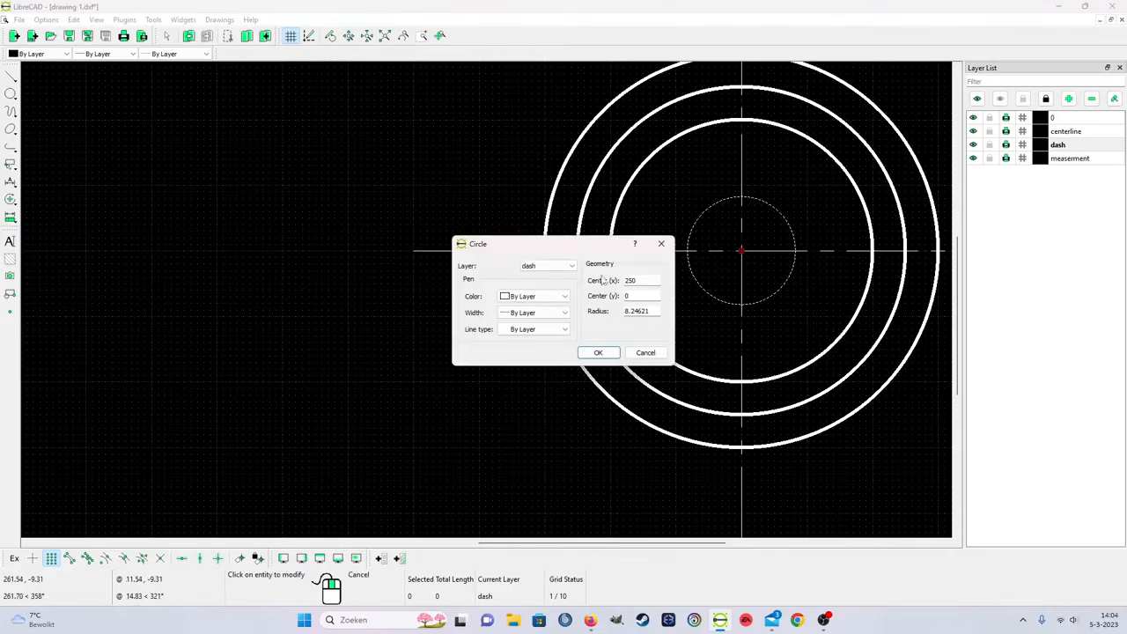
left_click(546, 265)
left_click(539, 266)
left_click_drag(654, 313, 604, 345)
left_click(597, 353)
scroll(787, 264, "up", 2)
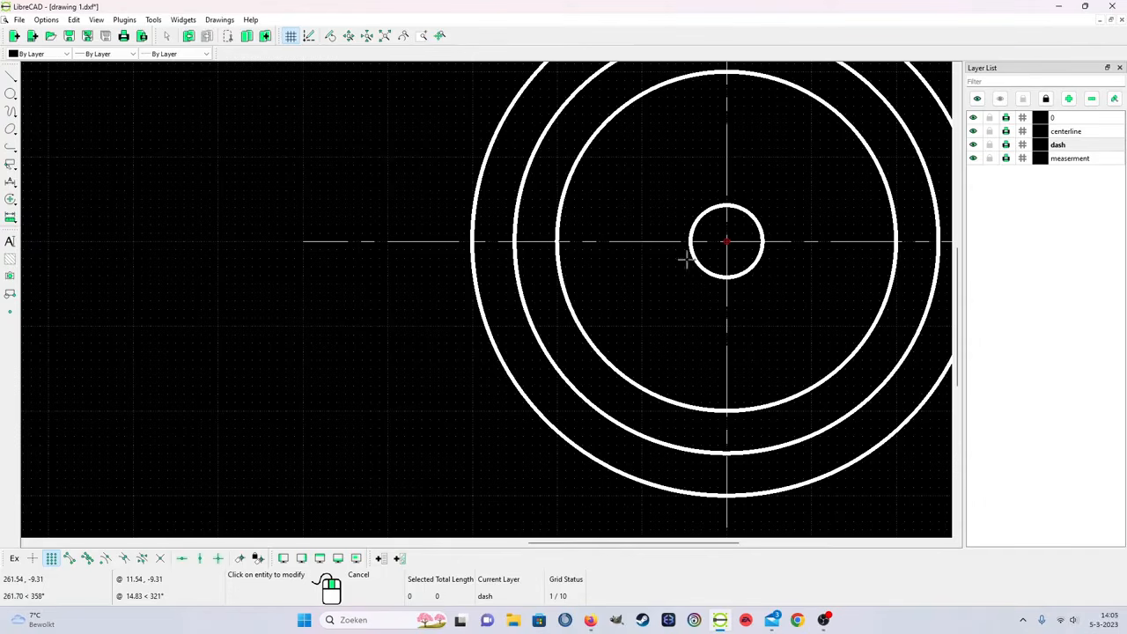
Step: On the measerment layer, draw an arc centered on the end view's hole, radius about 6.3, from about 252° to 201°
left_click(1070, 132)
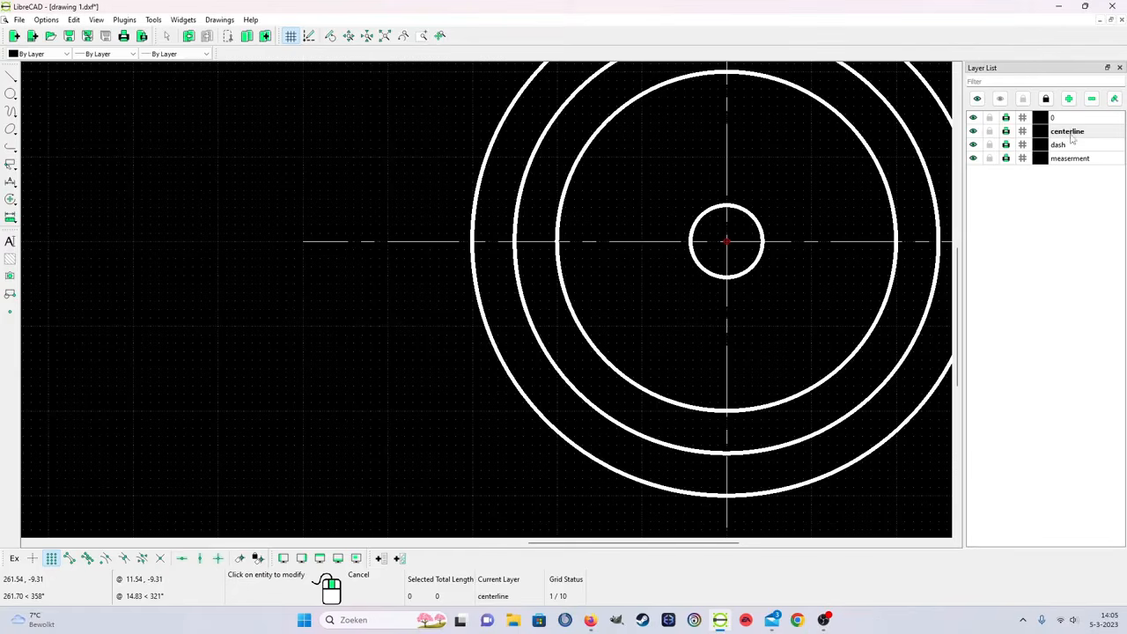
left_click(1073, 159)
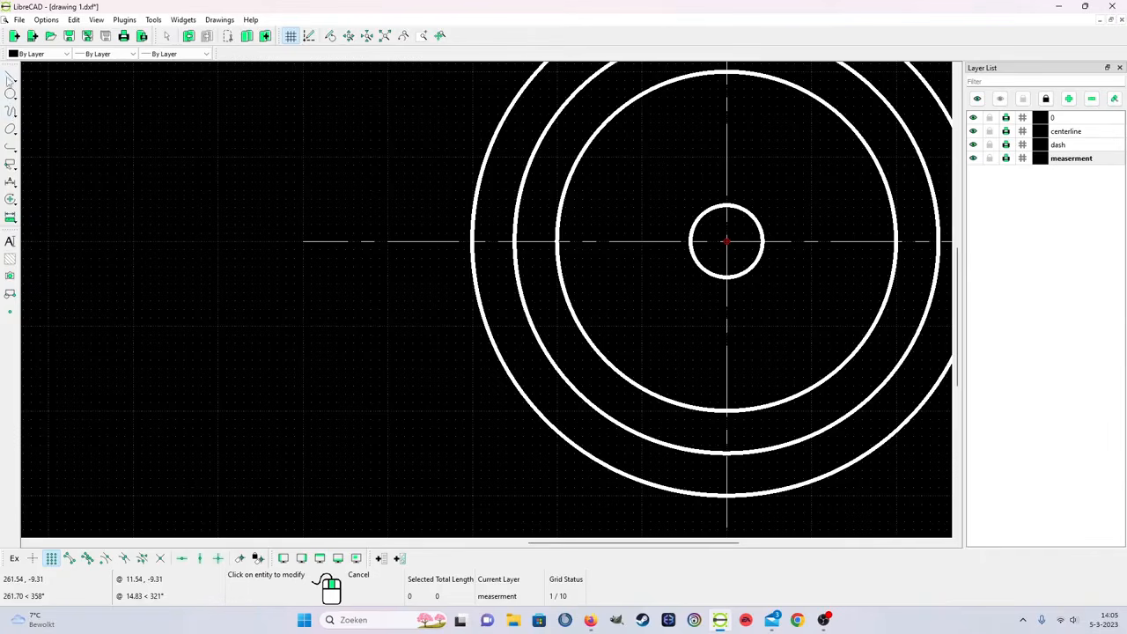
left_click(12, 114)
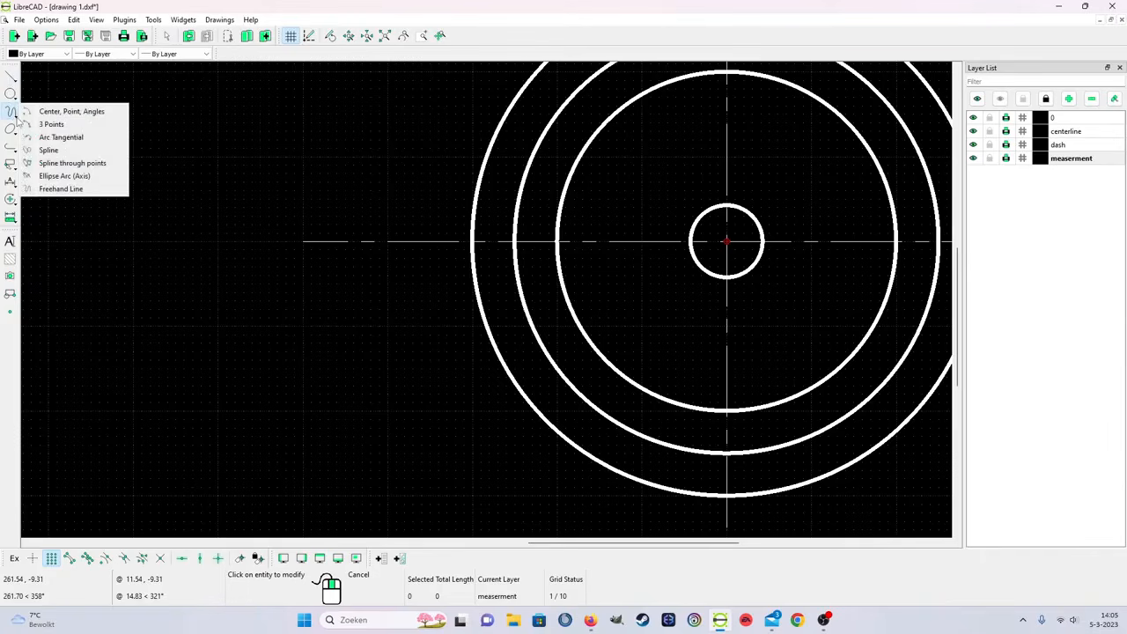
left_click(66, 113)
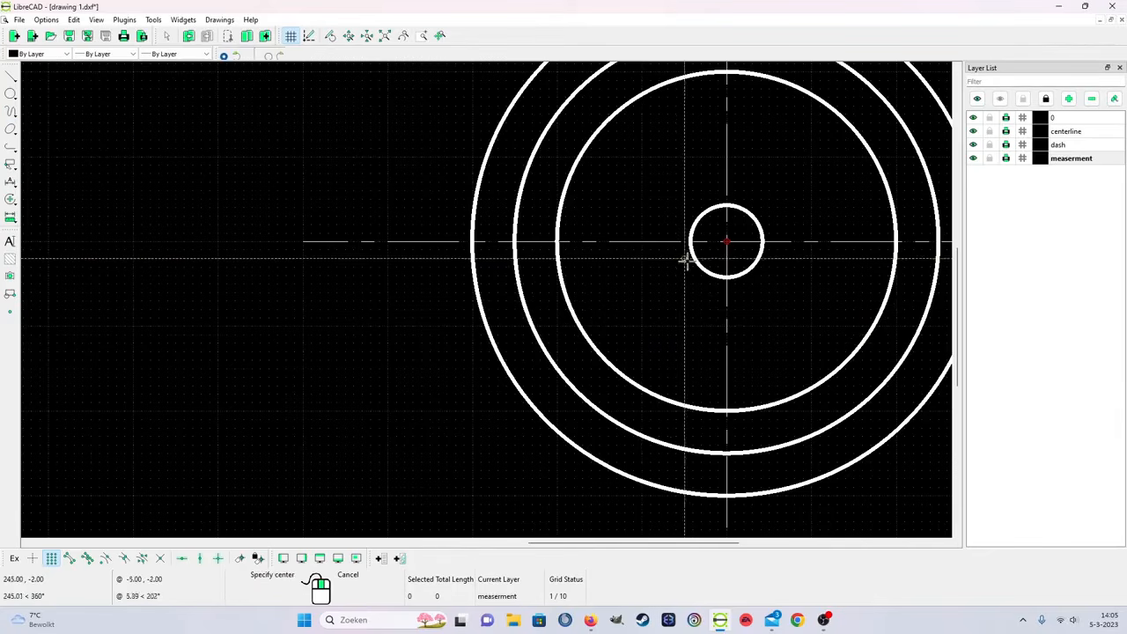
left_click(726, 240)
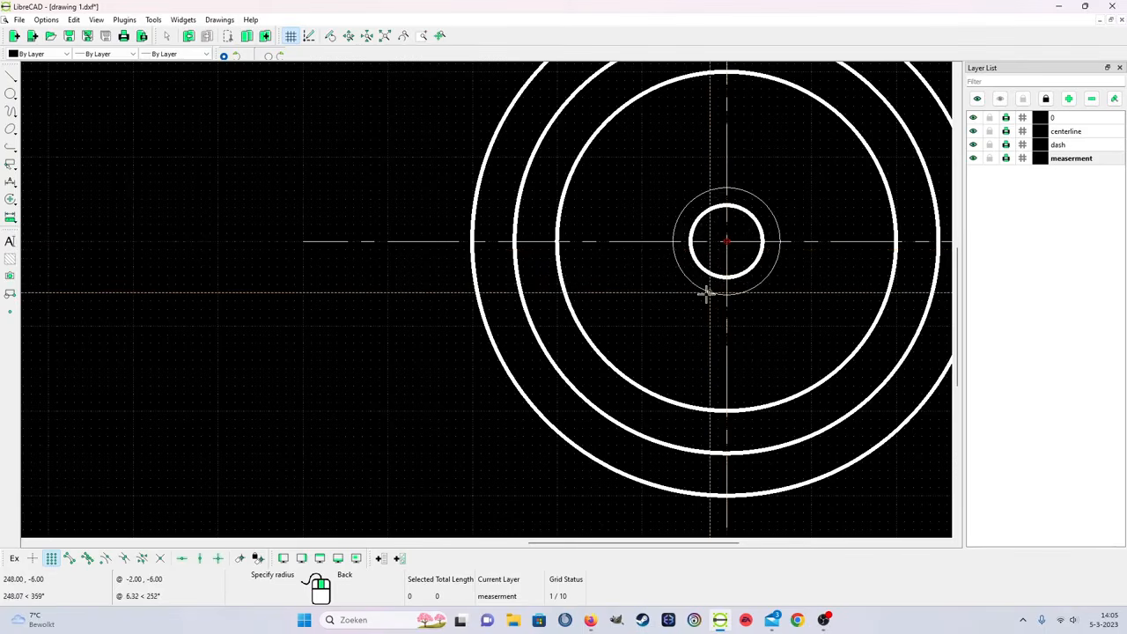
left_click(705, 294)
left_click(713, 293)
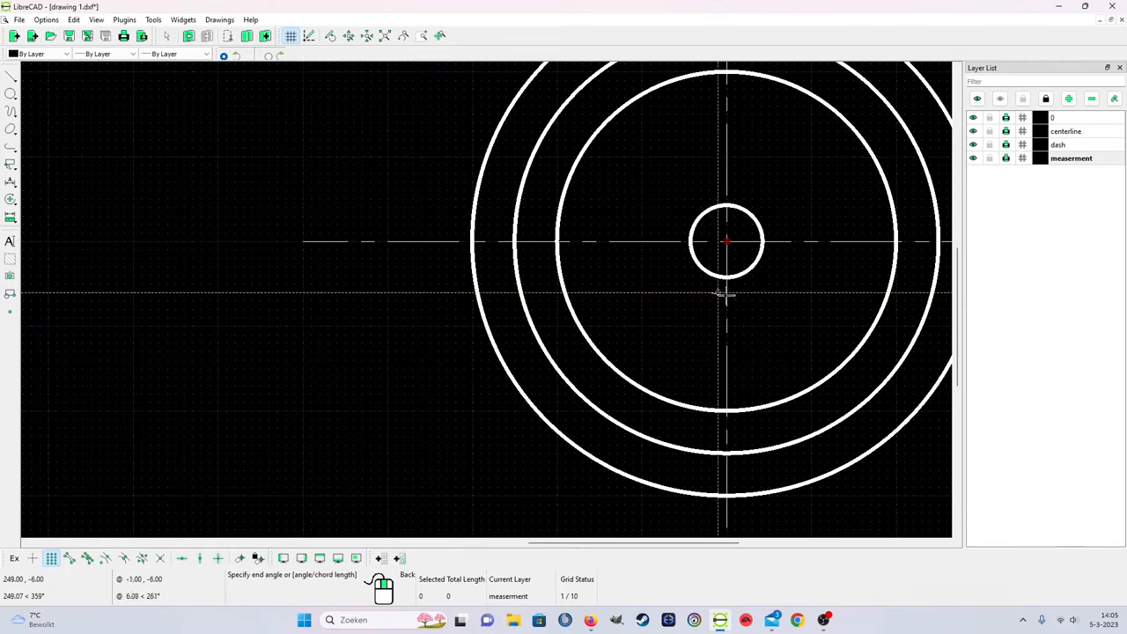
left_click(656, 268)
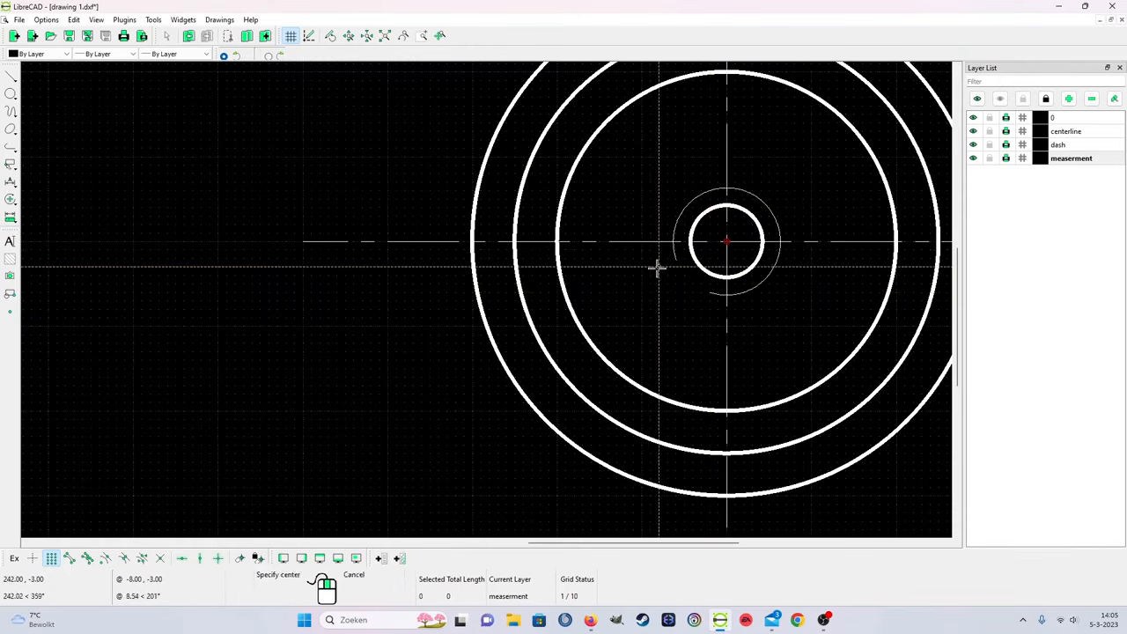
Step: Set the radius of the thin thread arc in the end view to 5
right_click(774, 315)
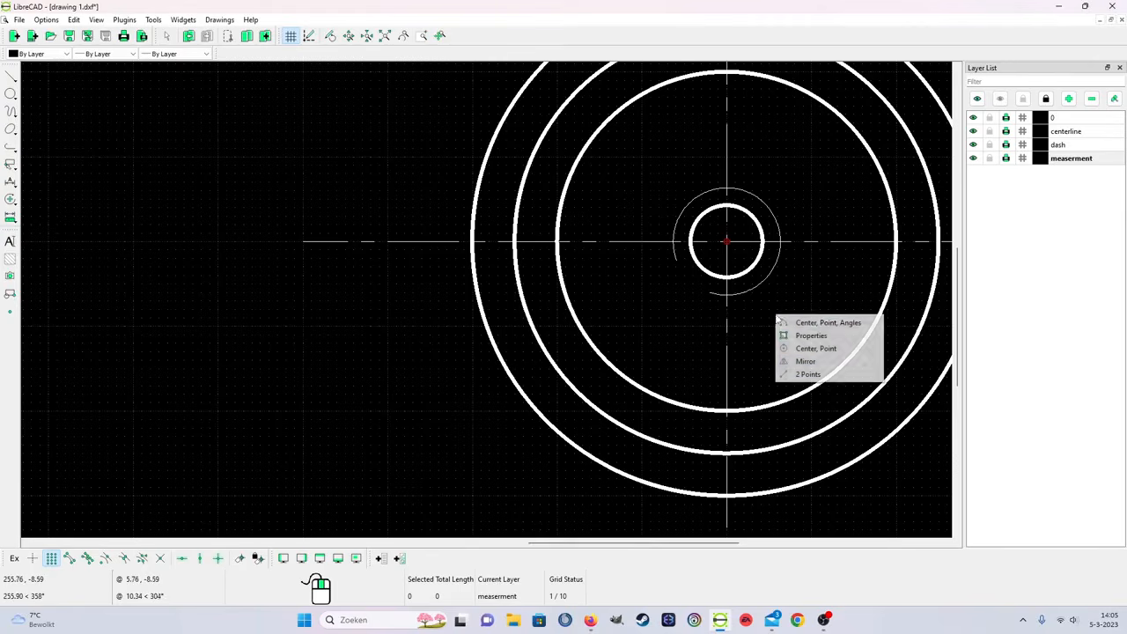
left_click(835, 342)
left_click(756, 281)
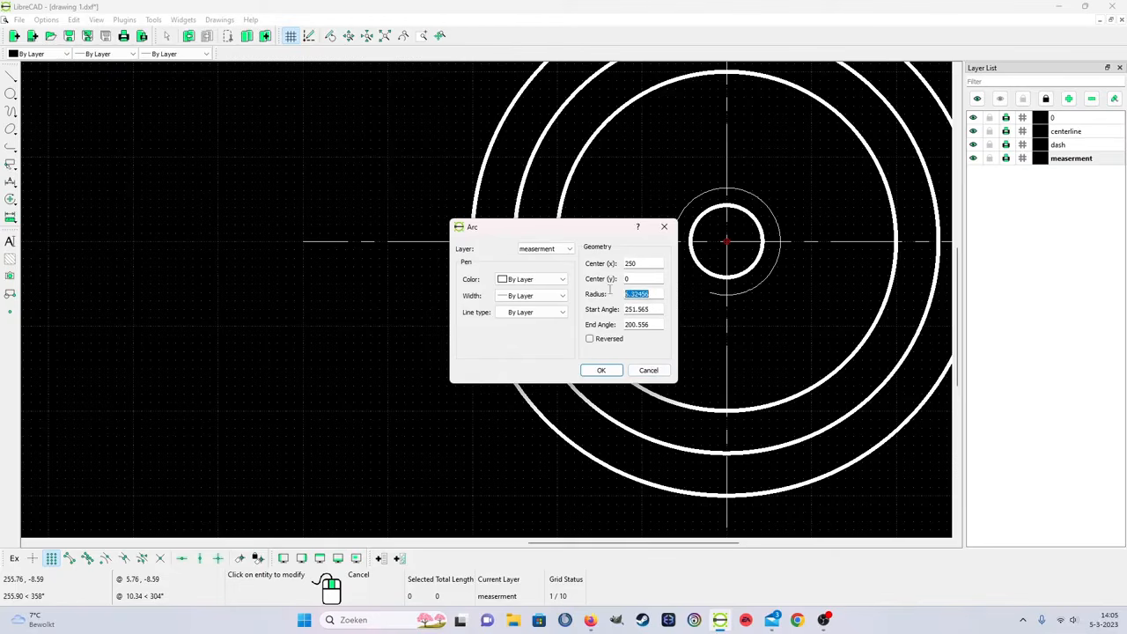
key("BackSpace")
type("5")
key("Return")
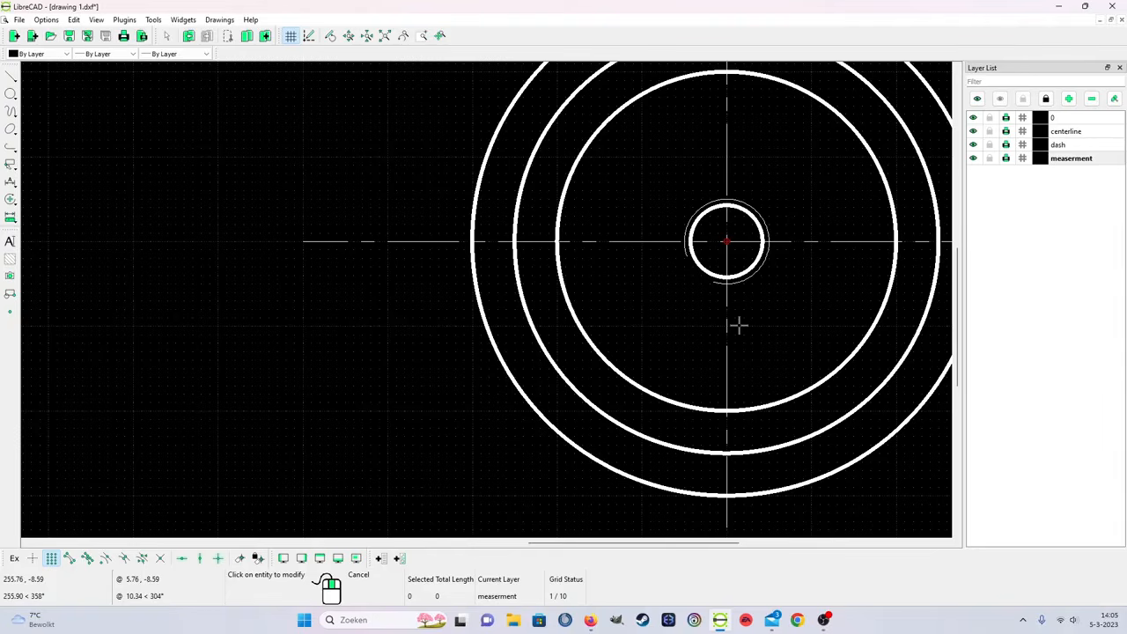
Step: Draw a slanted chamfer line from 0,20 to 10,30 across the upper-left corner of the side view's largest section
scroll(302, 378, "down", 7)
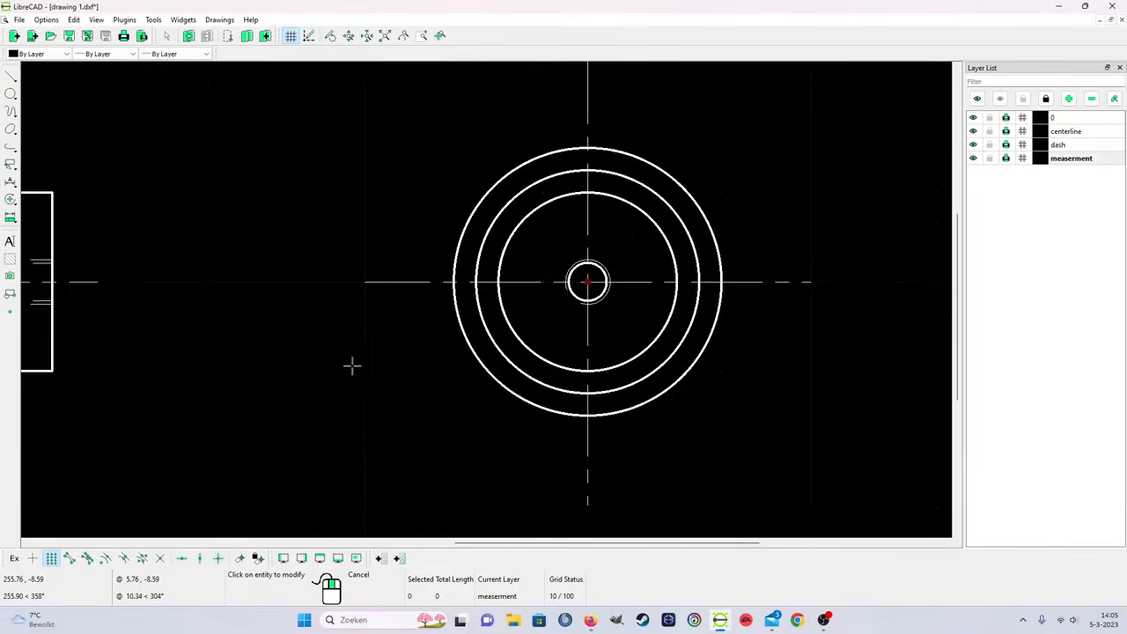
scroll(238, 352, "up", 1)
scroll(197, 355, "down", 1)
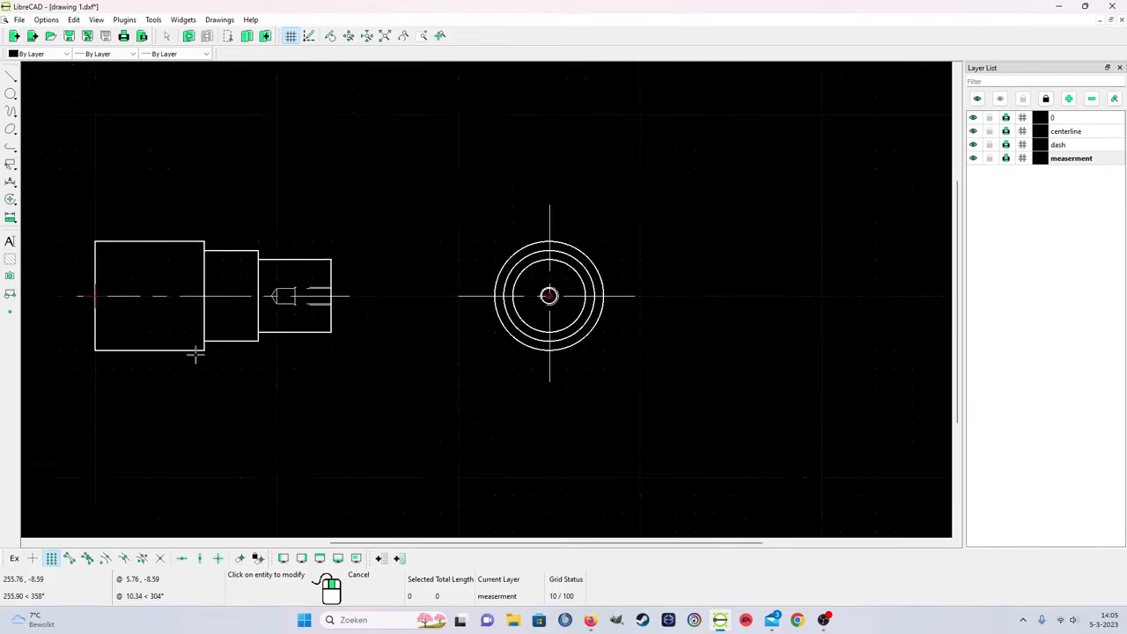
scroll(166, 304, "up", 4)
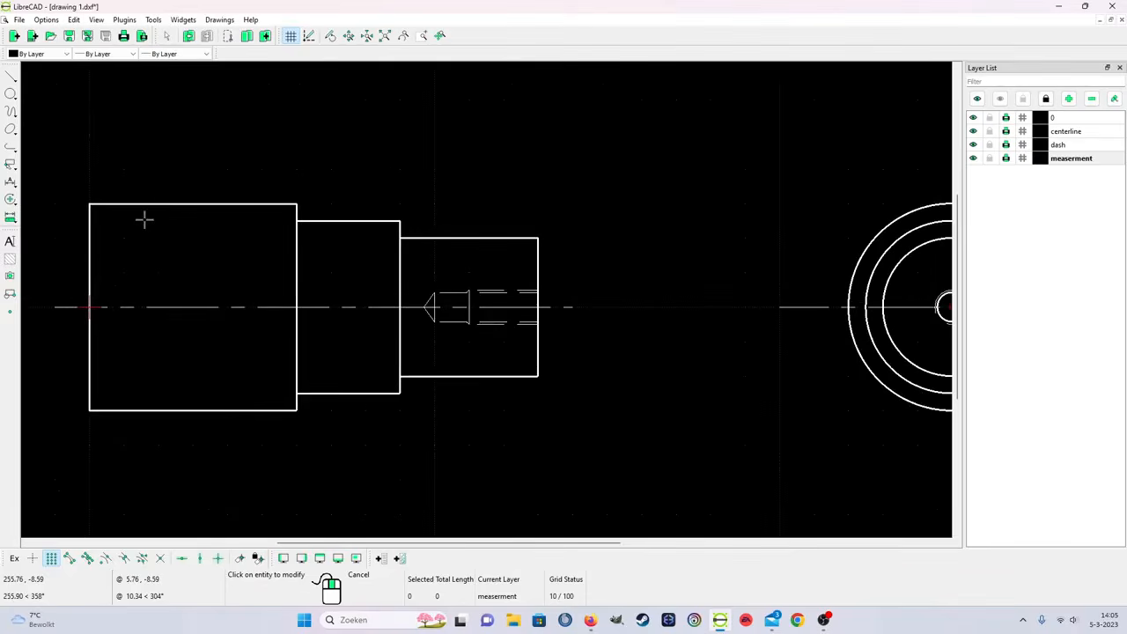
scroll(154, 233, "down", 2)
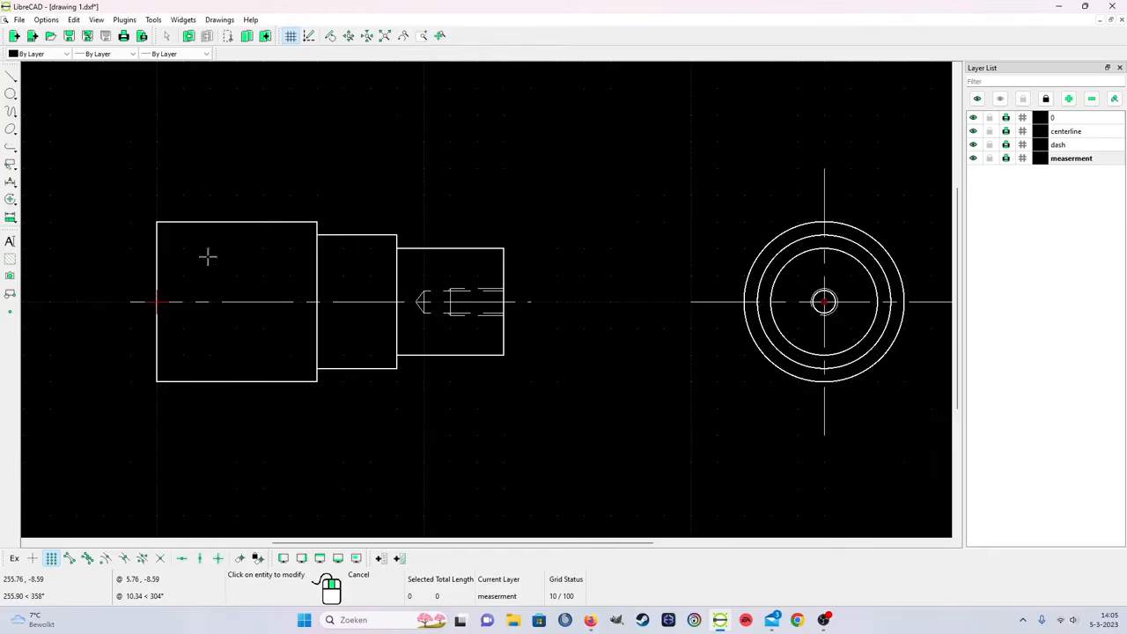
scroll(203, 211, "up", 4)
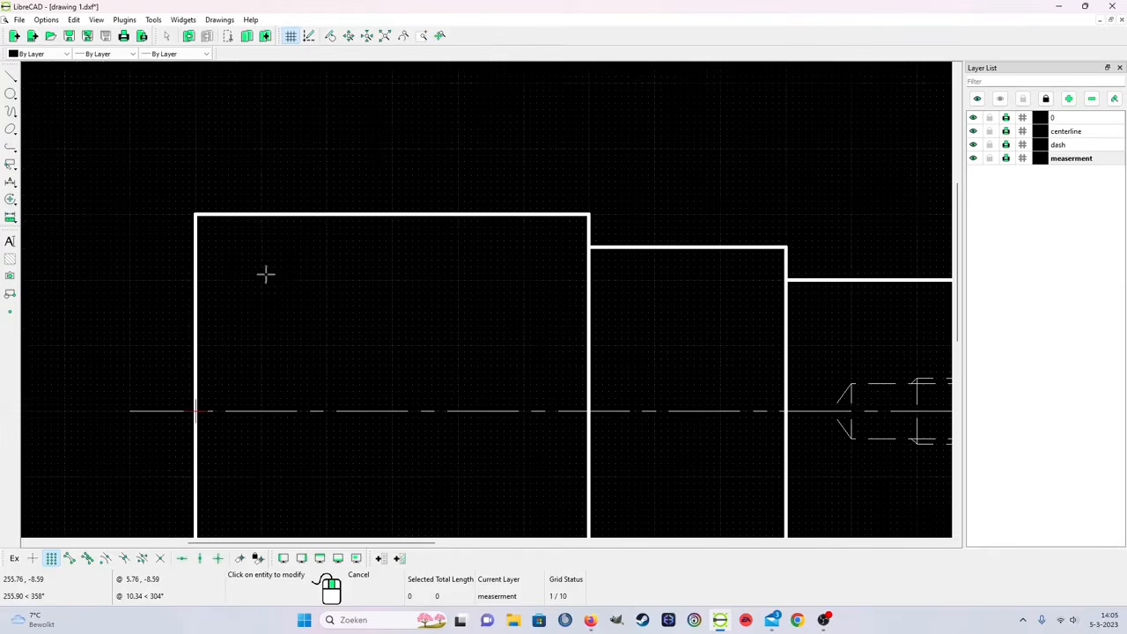
left_click(12, 77)
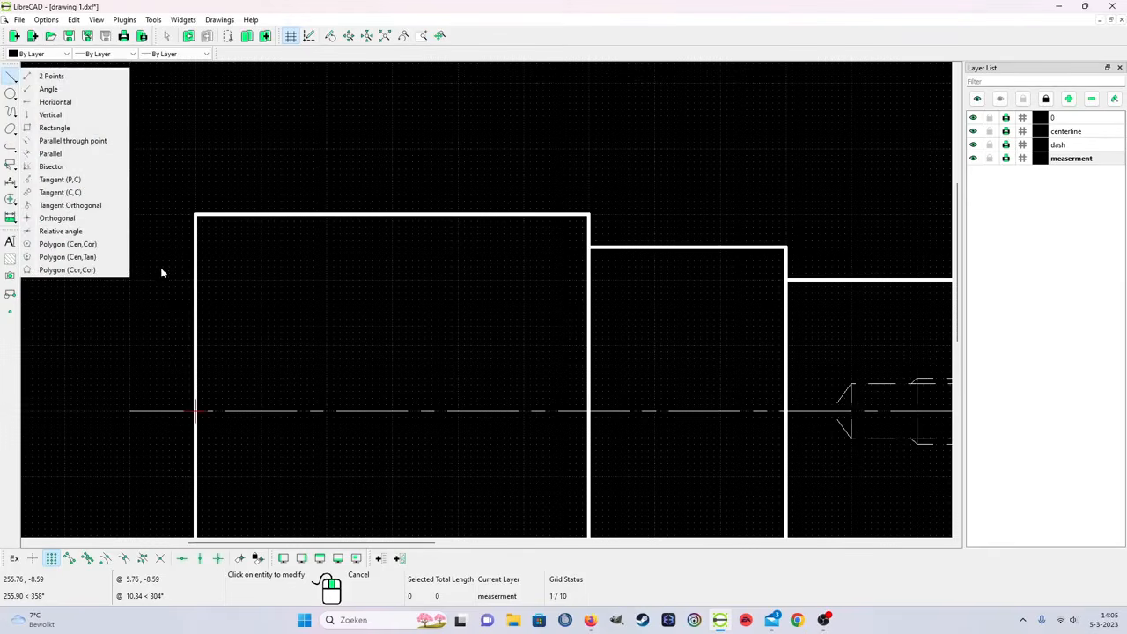
left_click(63, 77)
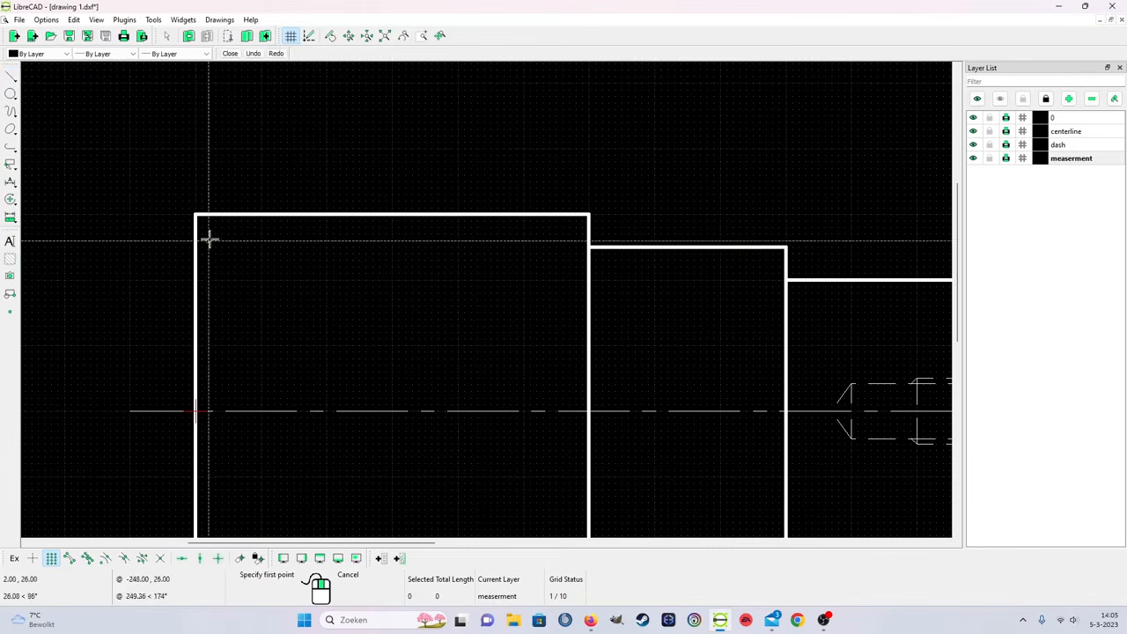
left_click(195, 278)
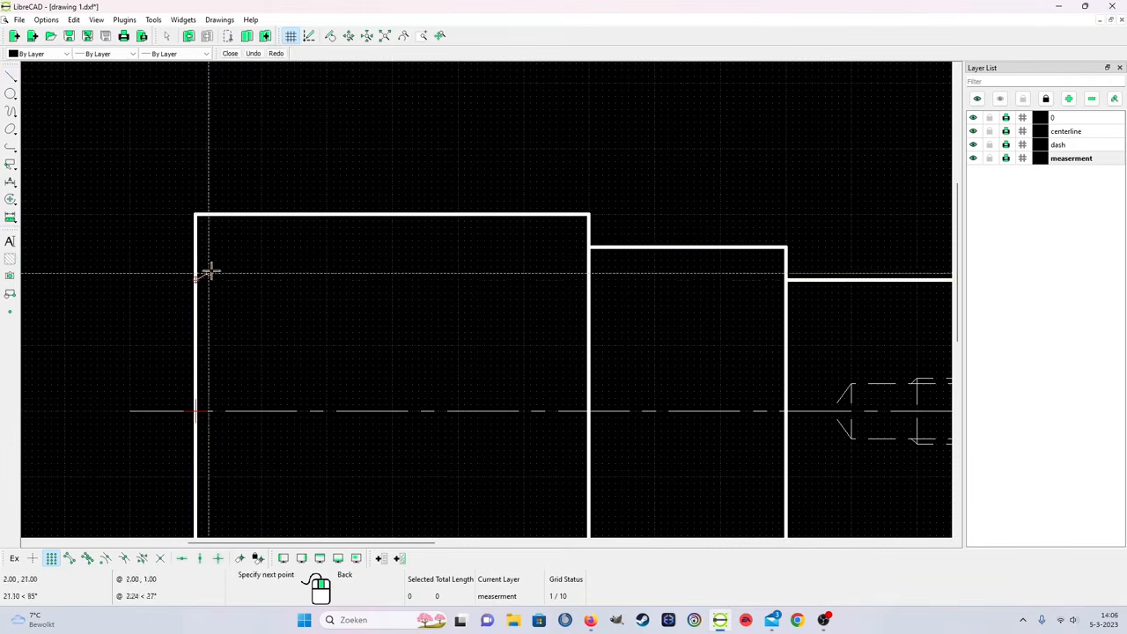
left_click(260, 214)
right_click(260, 214)
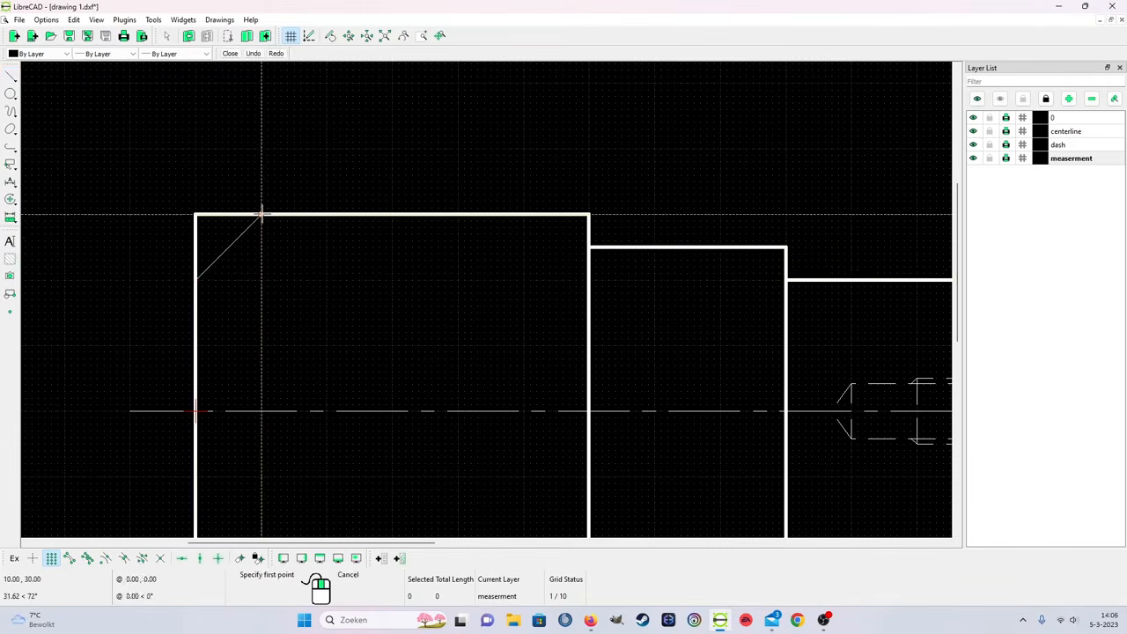
right_click(236, 321)
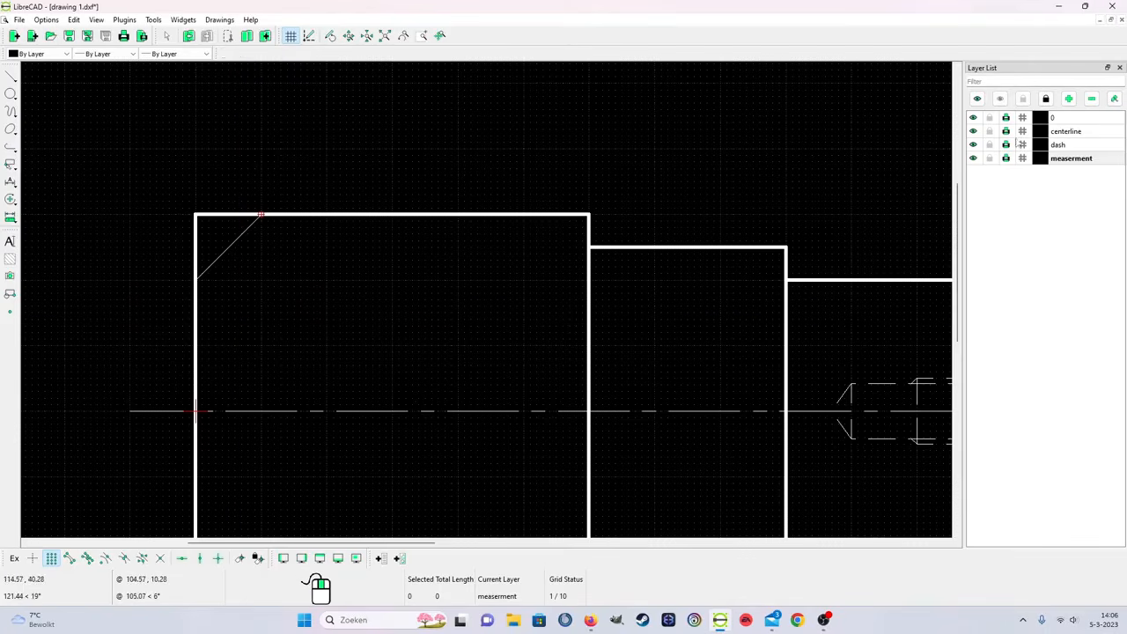
Step: Make layer 0 current and move the slanted chamfer line to layer 0
left_click(1062, 124)
right_click(261, 326)
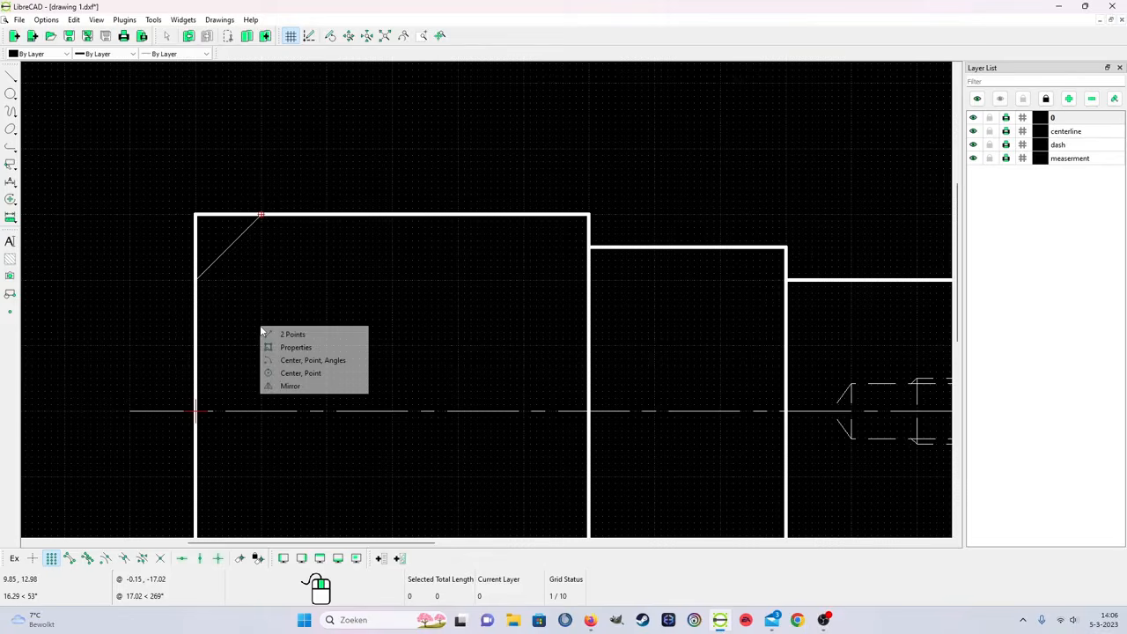
left_click(298, 359)
left_click(223, 252)
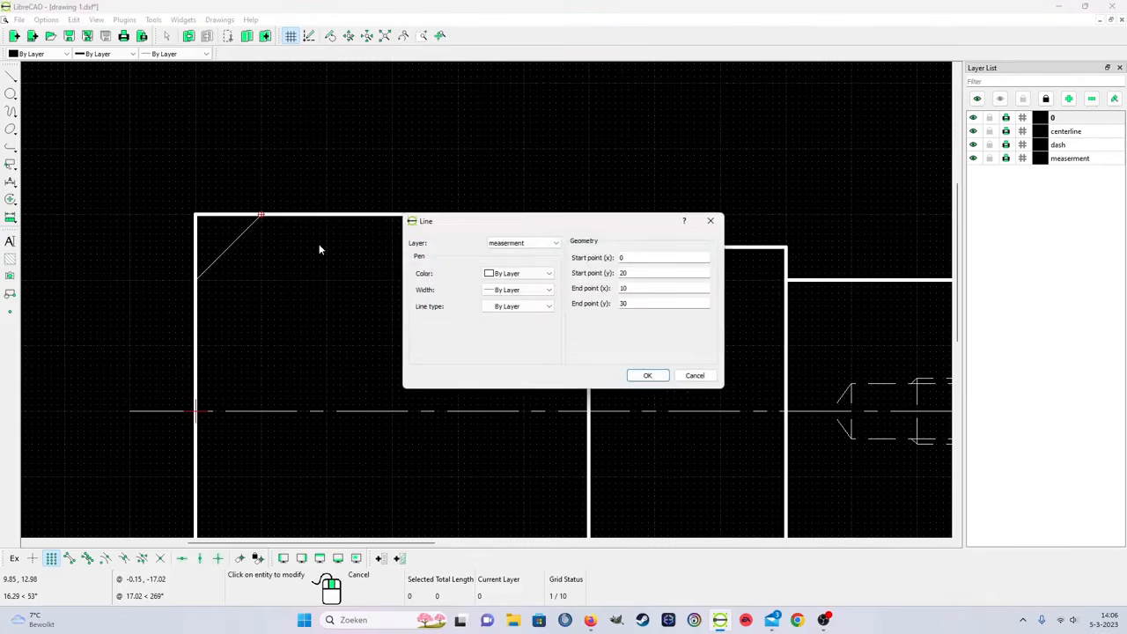
left_click(513, 244)
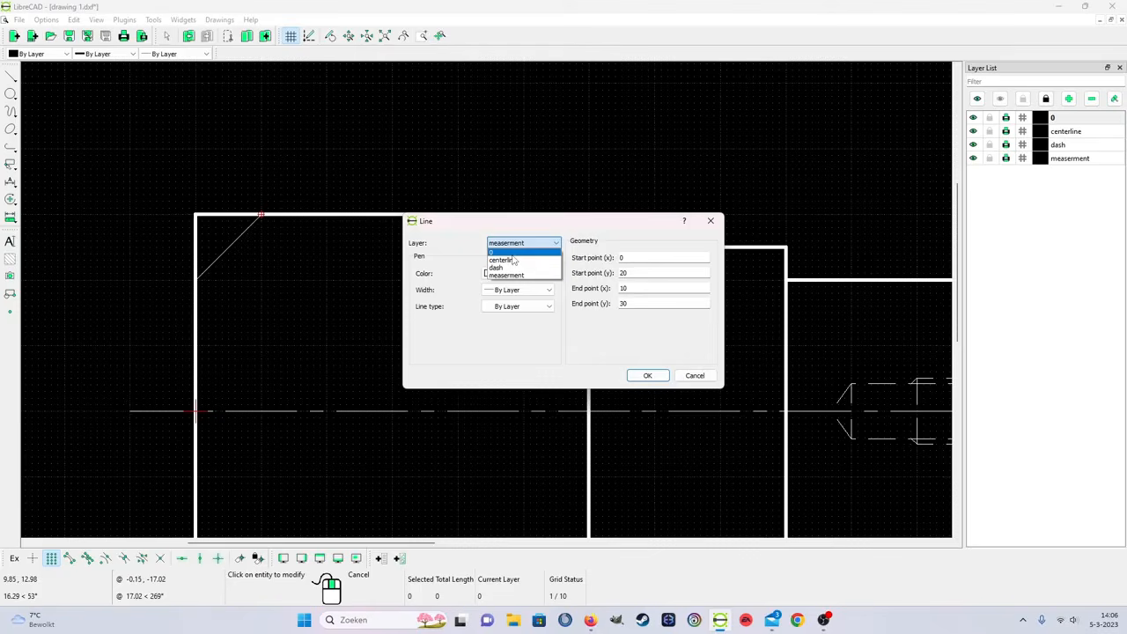
left_click(502, 252)
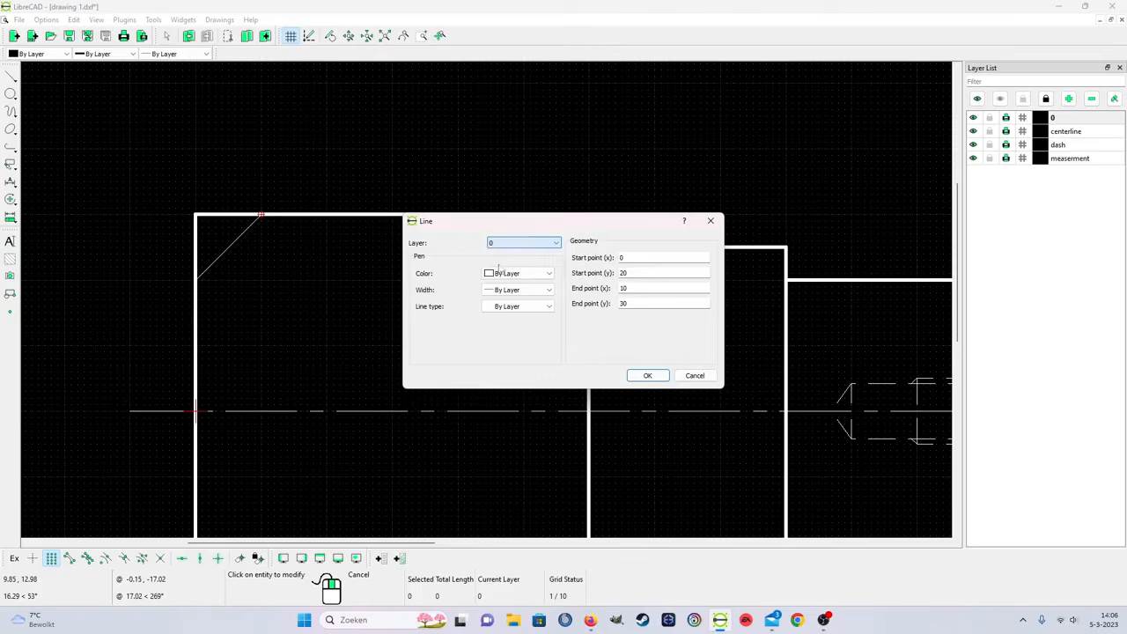
left_click(647, 376)
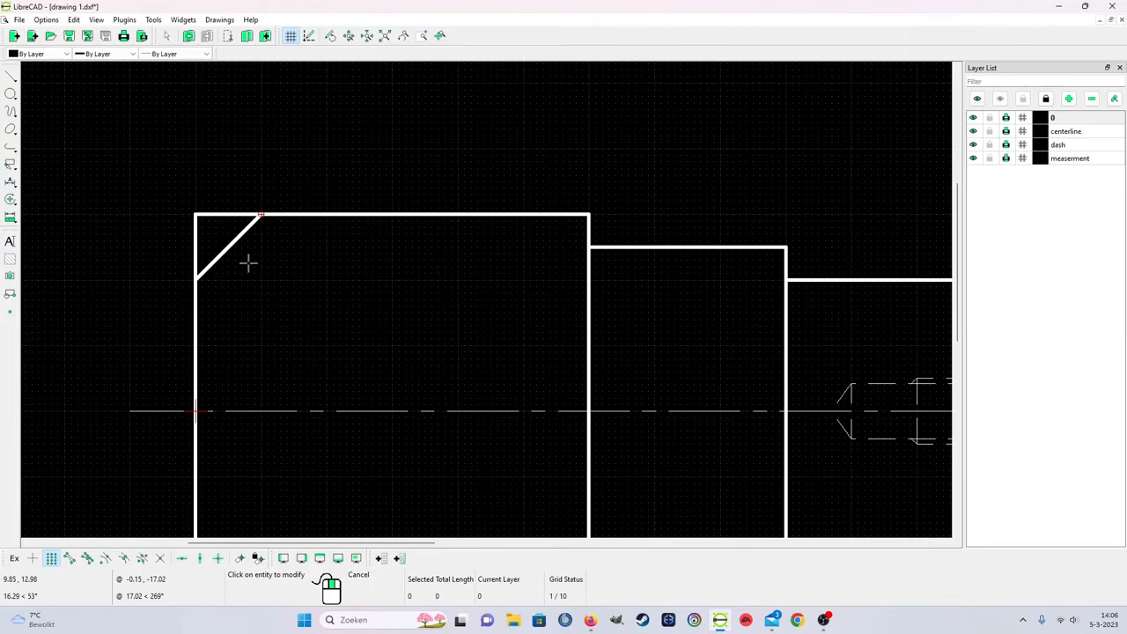
Step: Draw a vertical line from the chamfer's upper end at 10,30 down to the centerline at 10,0
left_click(13, 77)
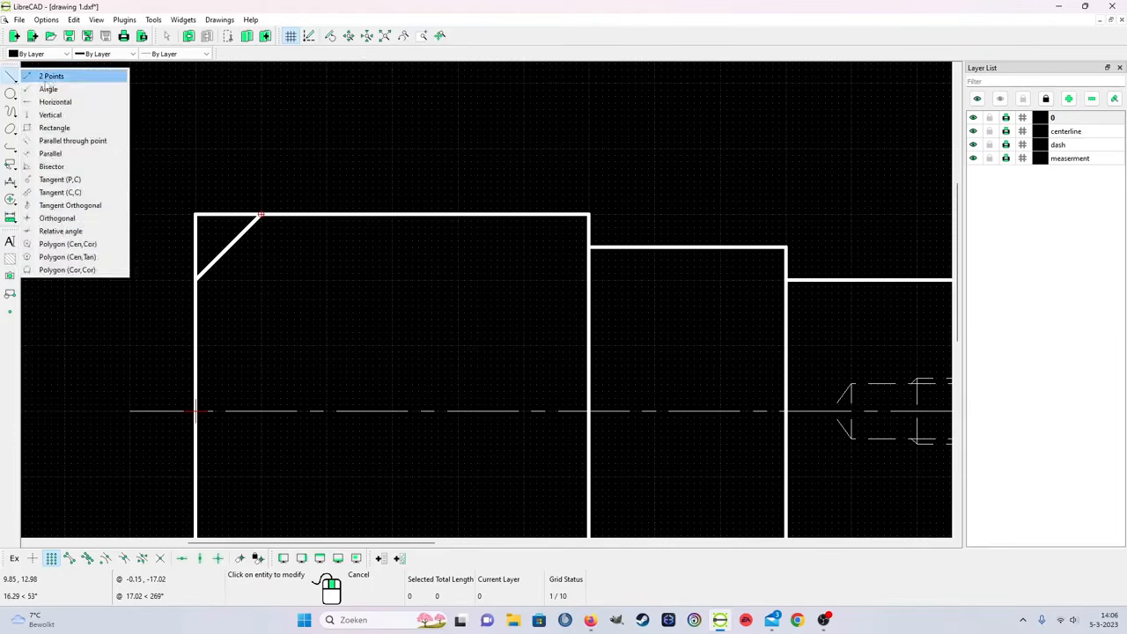
left_click(50, 87)
right_click(79, 94)
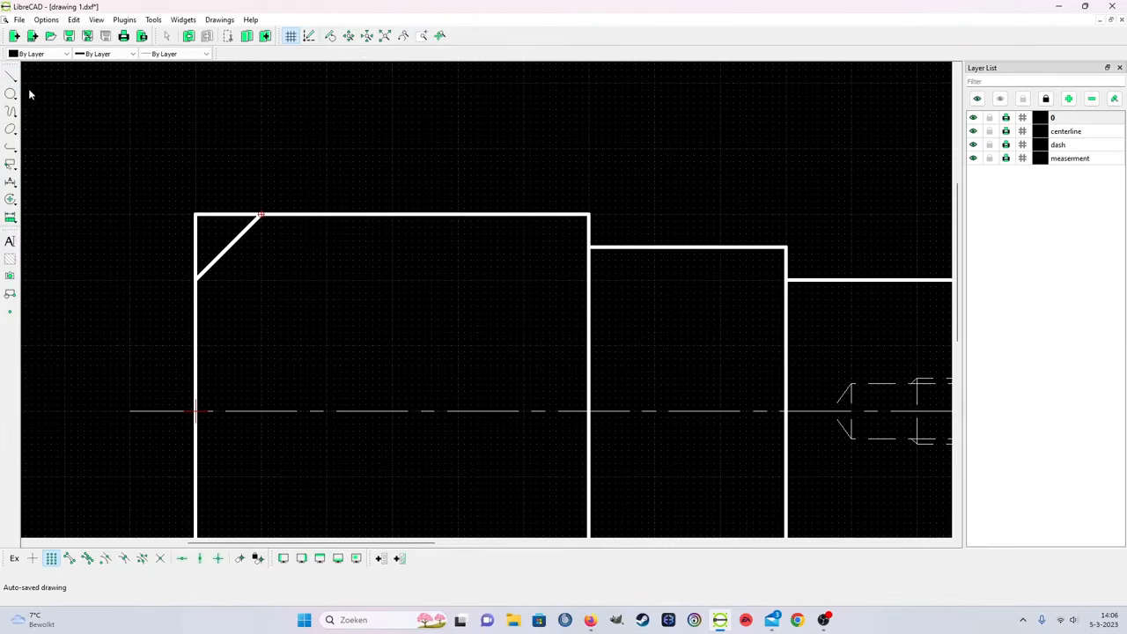
left_click(12, 77)
left_click(50, 74)
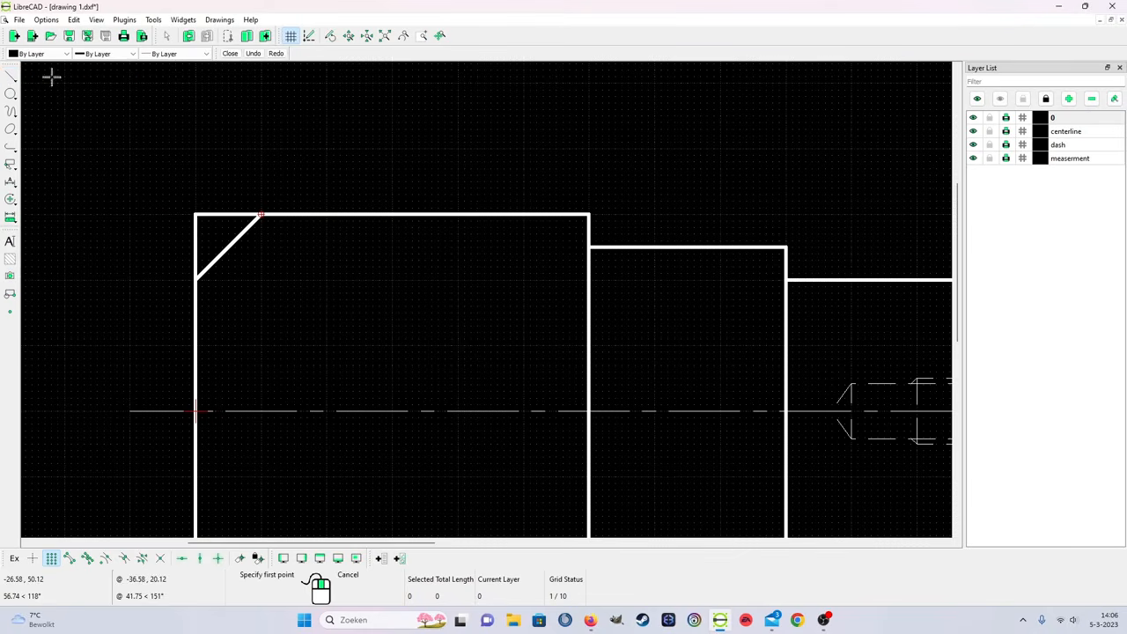
left_click(260, 215)
scroll(269, 423, "down", 3)
scroll(342, 455, "up", 1)
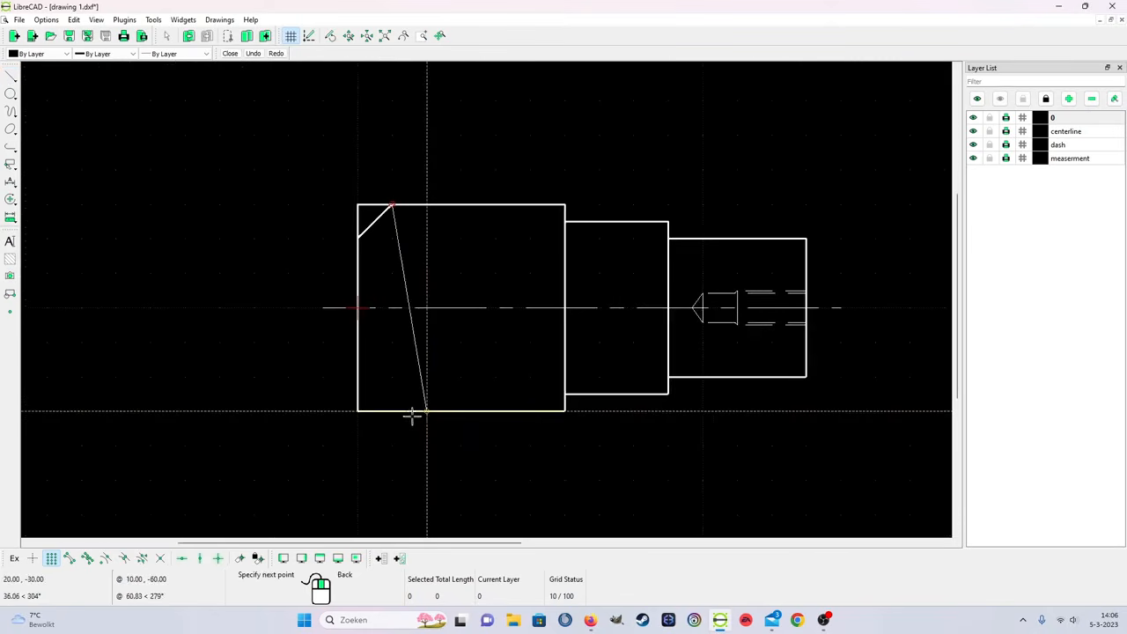
left_click(394, 308)
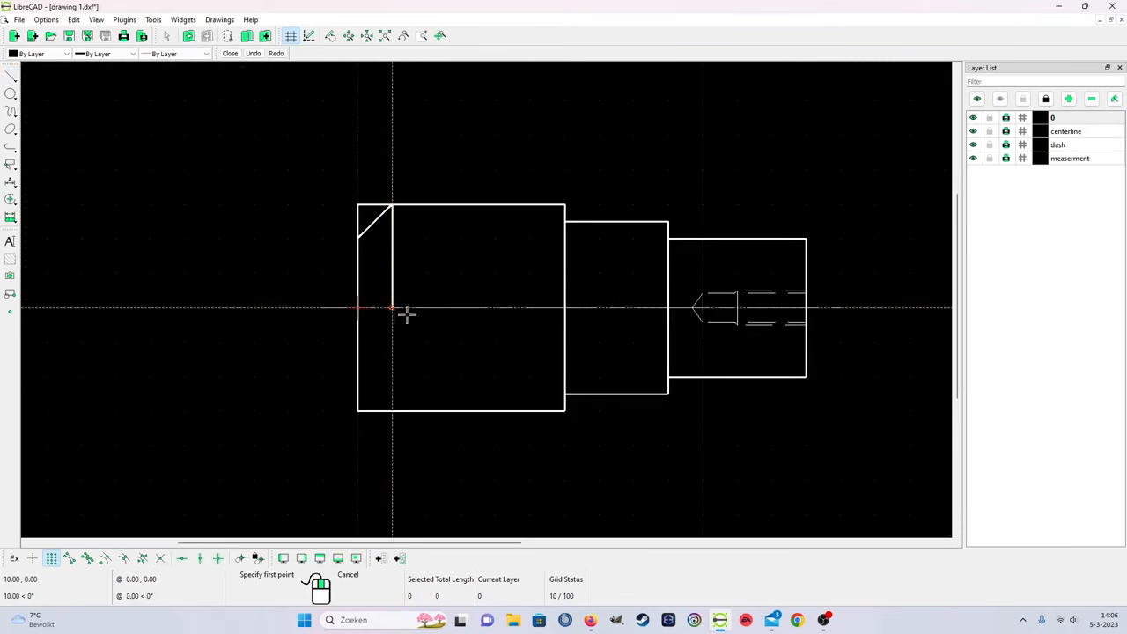
right_click(431, 244)
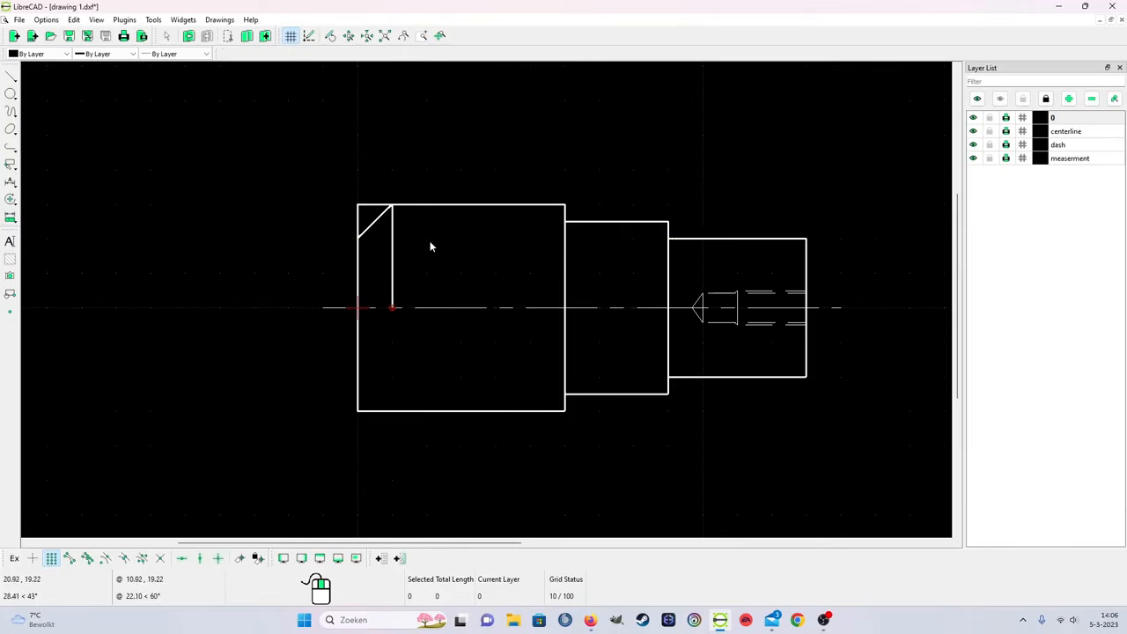
Step: Trim the top and left edges of the largest section back to the slanted chamfer line at the upper-left corner
left_click(154, 22)
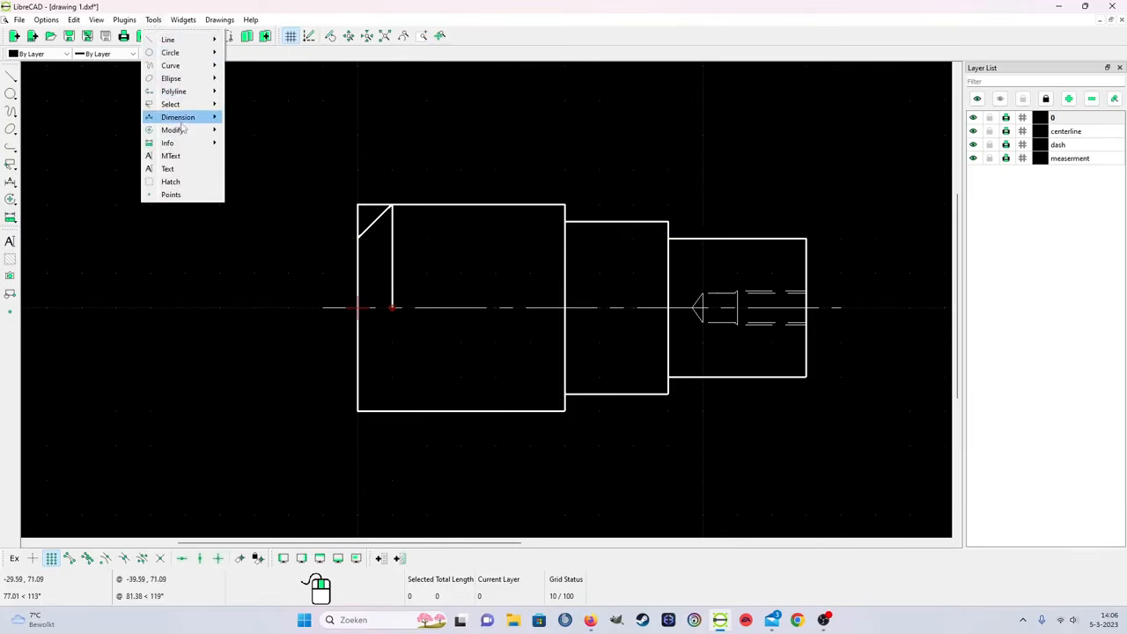
mouse_move(183, 130)
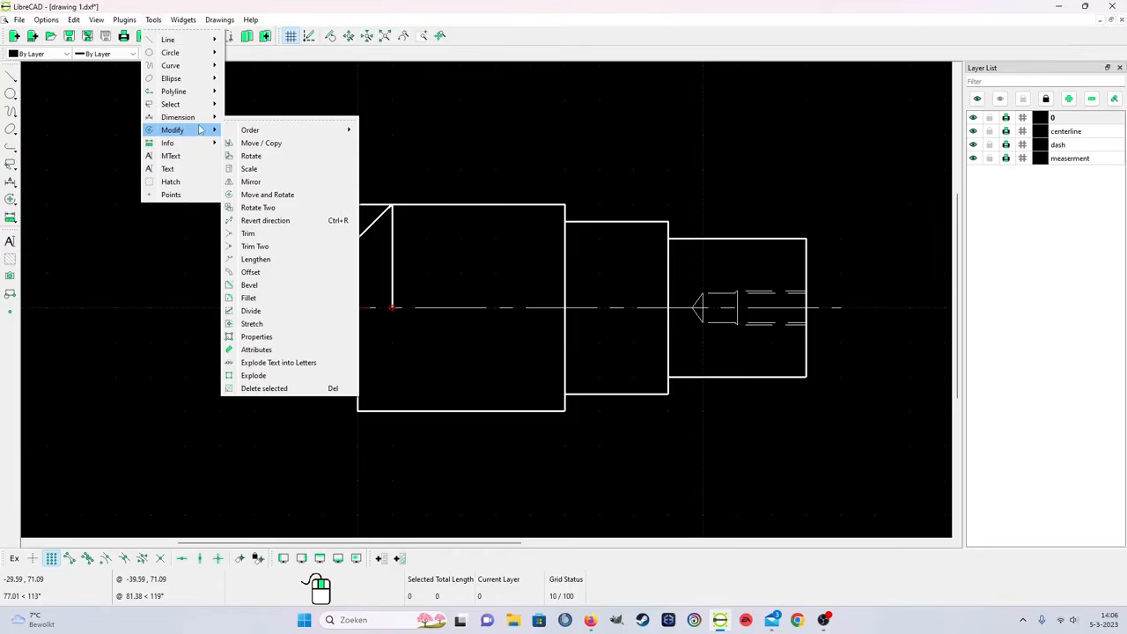
left_click(251, 234)
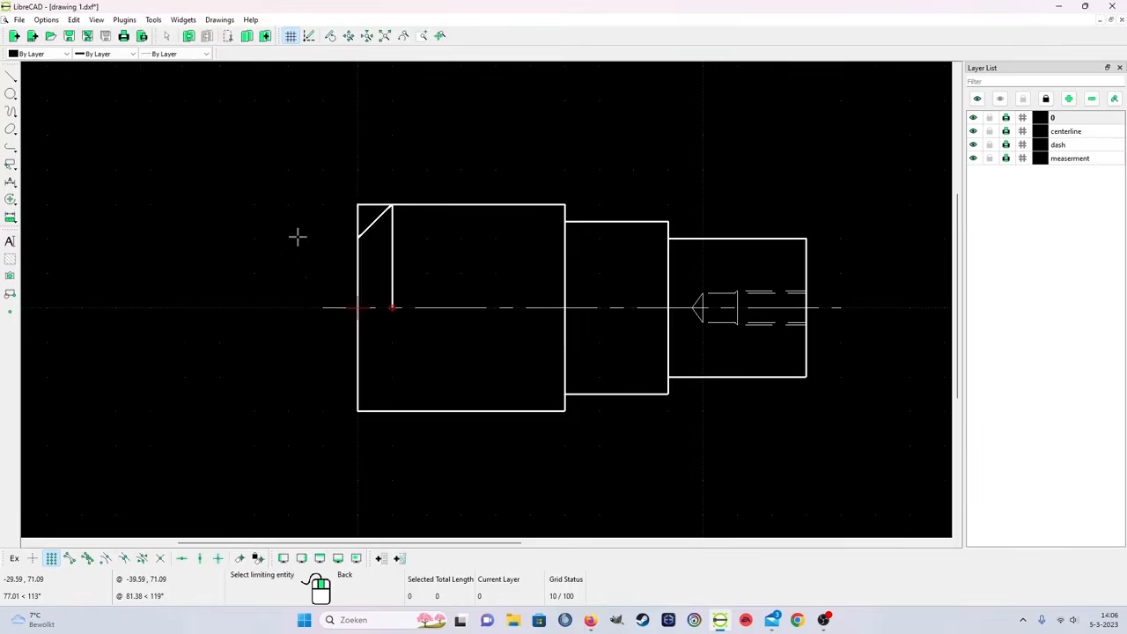
left_click(382, 226)
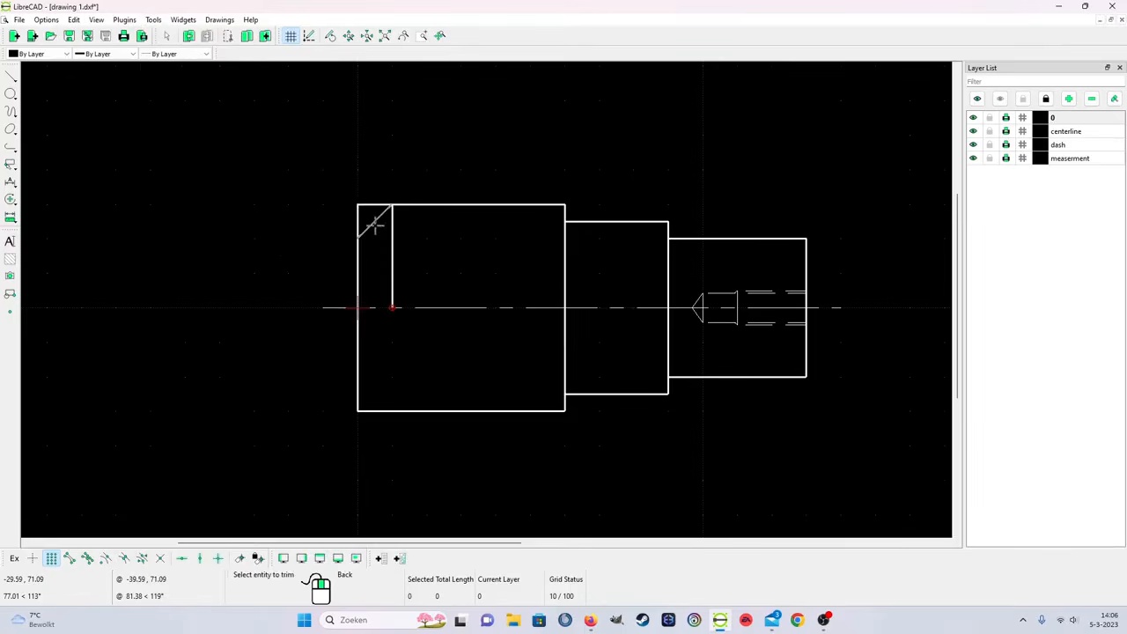
left_click(427, 208)
right_click(353, 271)
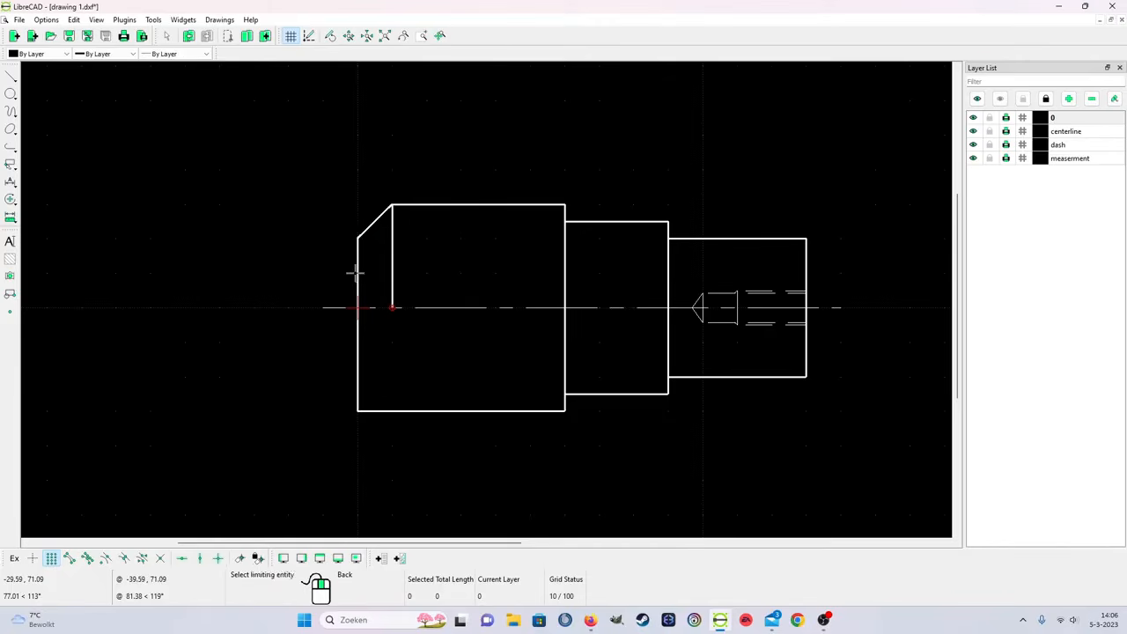
right_click(414, 272)
Step: Mirror the chamfer line and the vertical line at its inner end about the horizontal centerline, keeping the originals
left_click(401, 261)
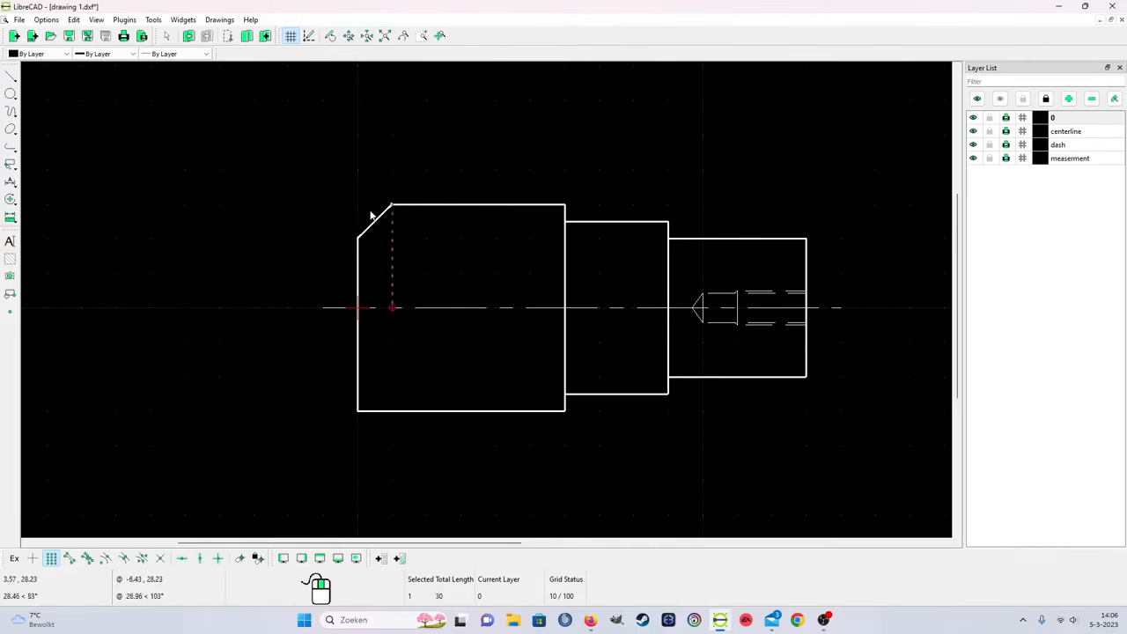
left_click(377, 220)
right_click(455, 258)
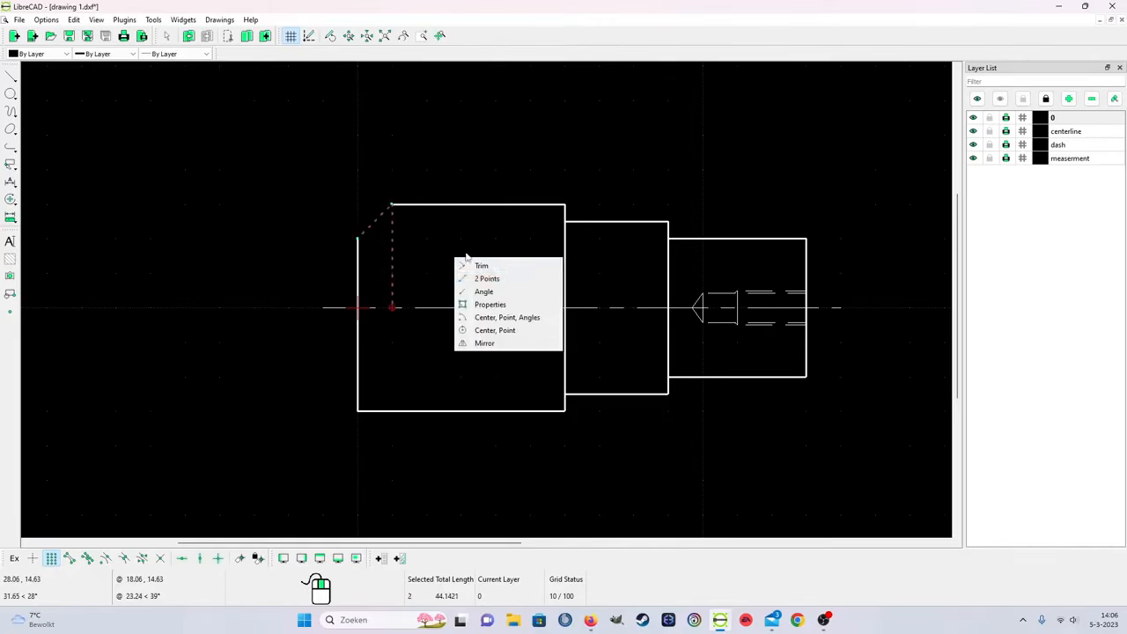
left_click(502, 342)
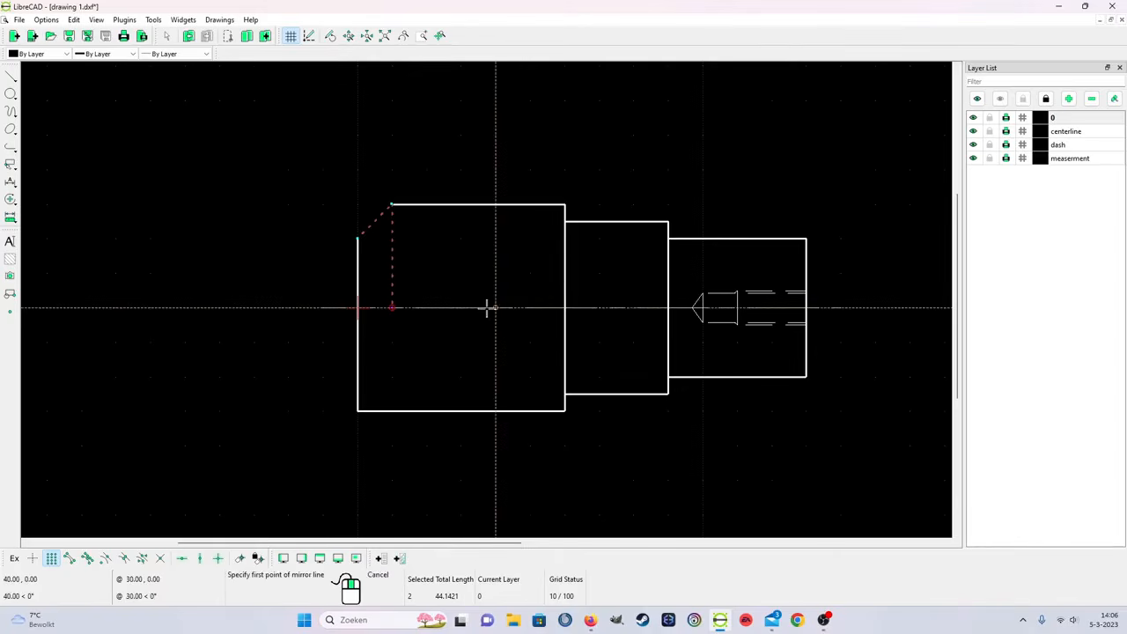
left_click(496, 307)
left_click(645, 313)
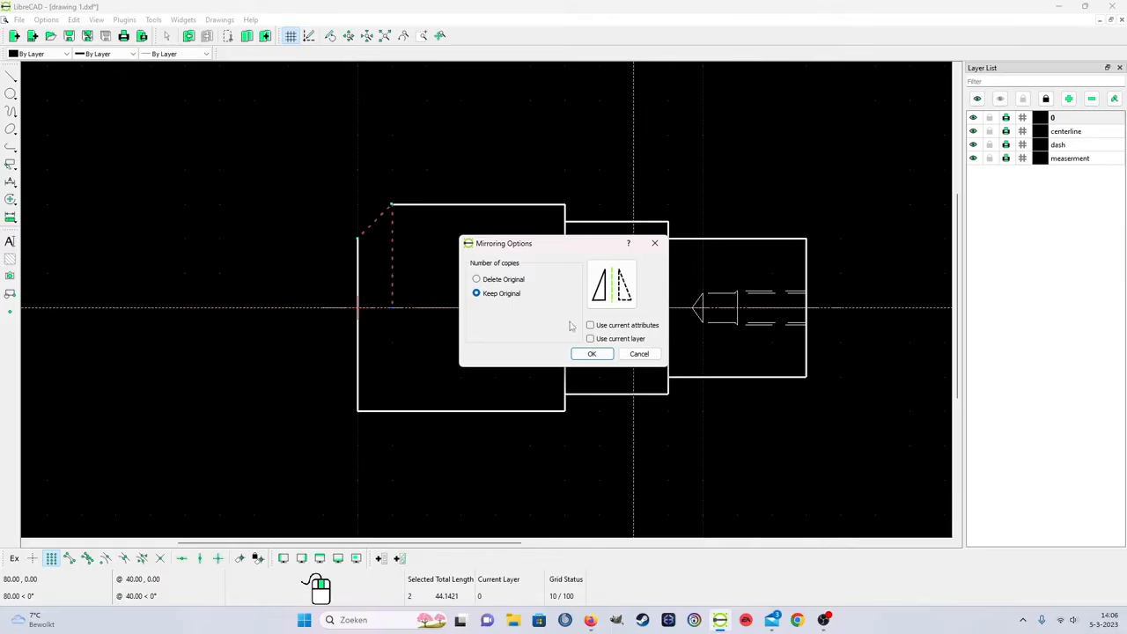
left_click(603, 357)
Step: Trim the bottom and left edges of the largest section back to the mirrored chamfer line at the lower-left corner
right_click(441, 358)
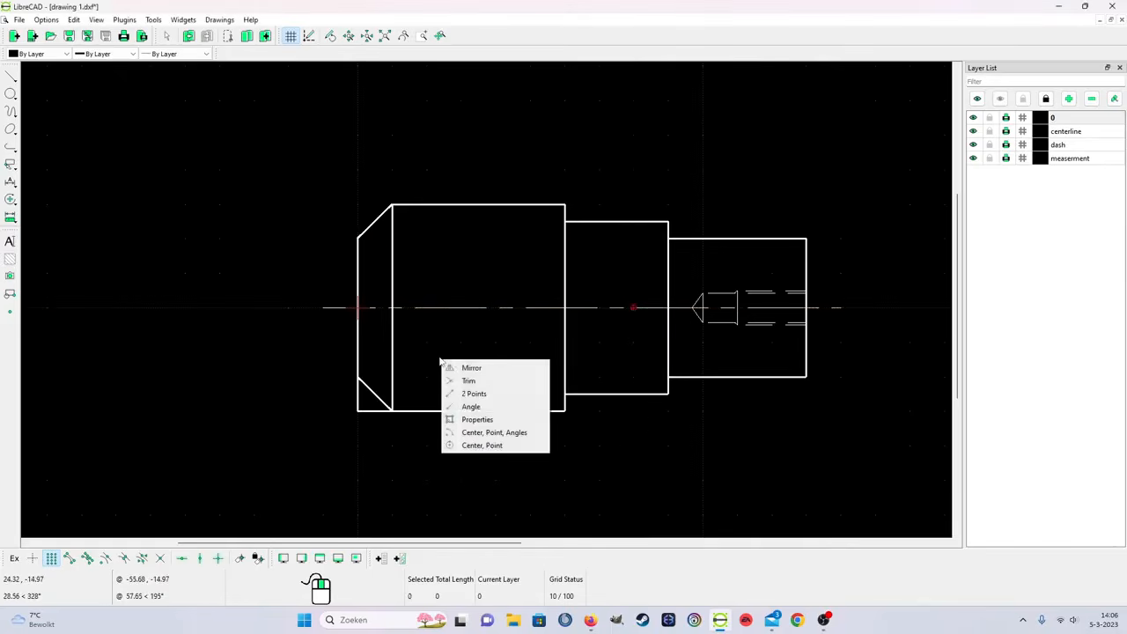
left_click(472, 380)
left_click(380, 396)
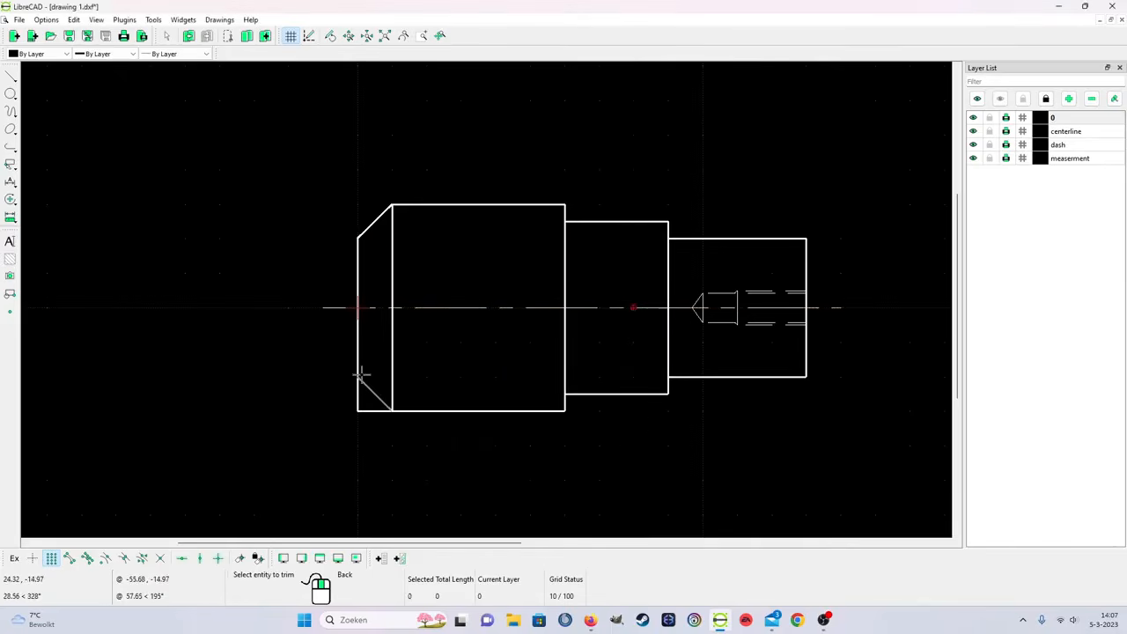
left_click(427, 411)
Step: Make the measerment layer current and add a horizontal dimension across the upper chamfer's width, placed above the side view
scroll(528, 455, "down", 3)
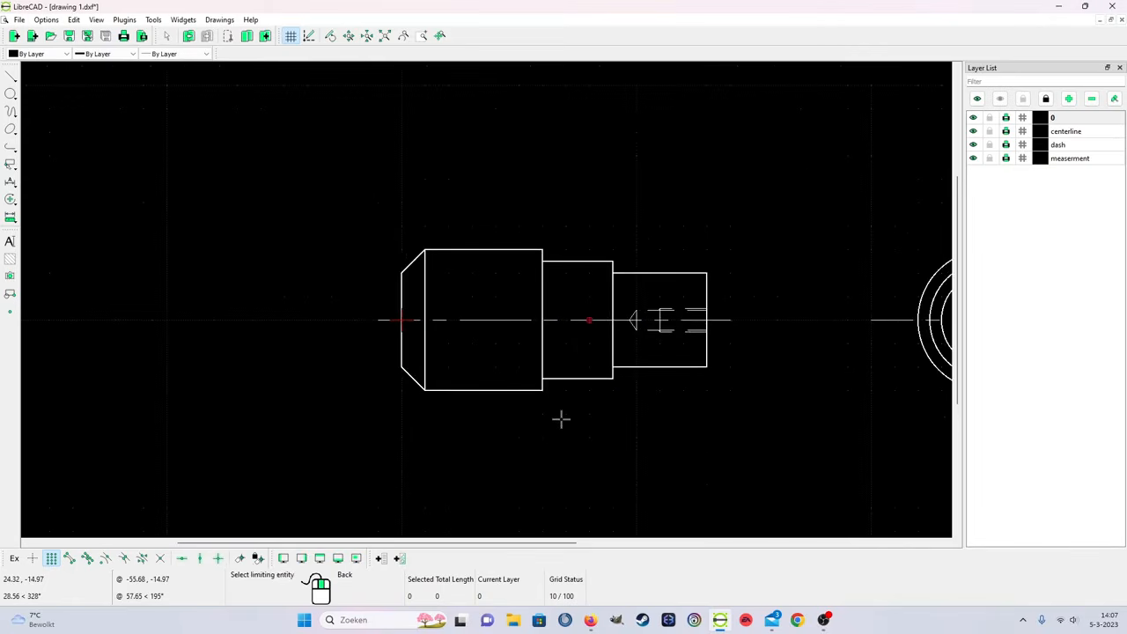
scroll(632, 491, "down", 1)
scroll(667, 423, "down", 1)
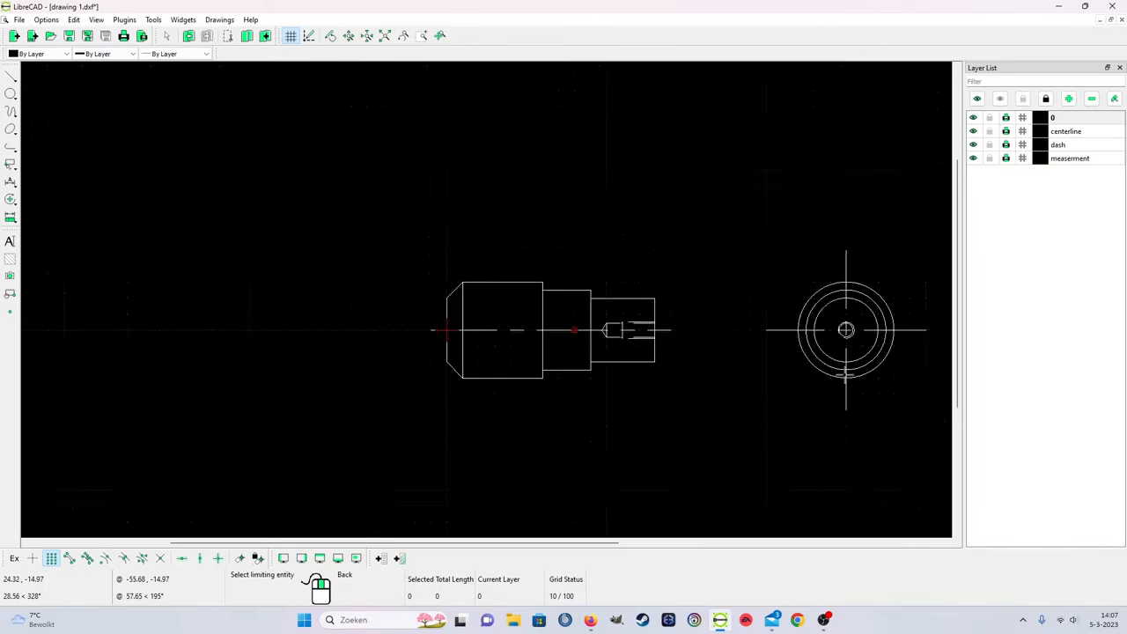
scroll(768, 404, "up", 2)
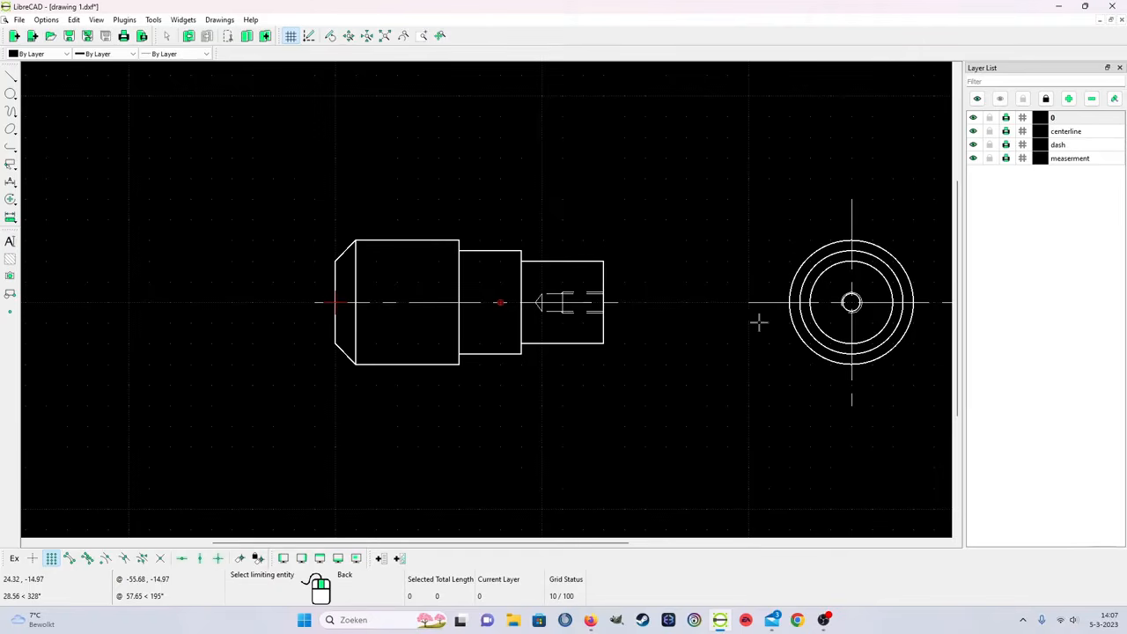
left_click(1062, 159)
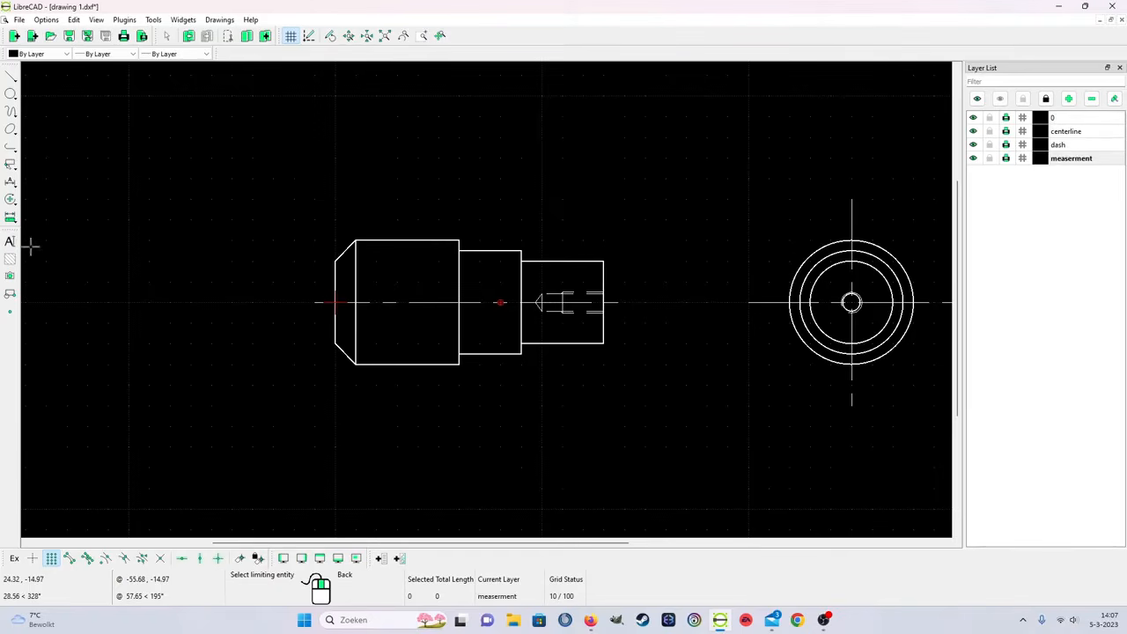
left_click(10, 183)
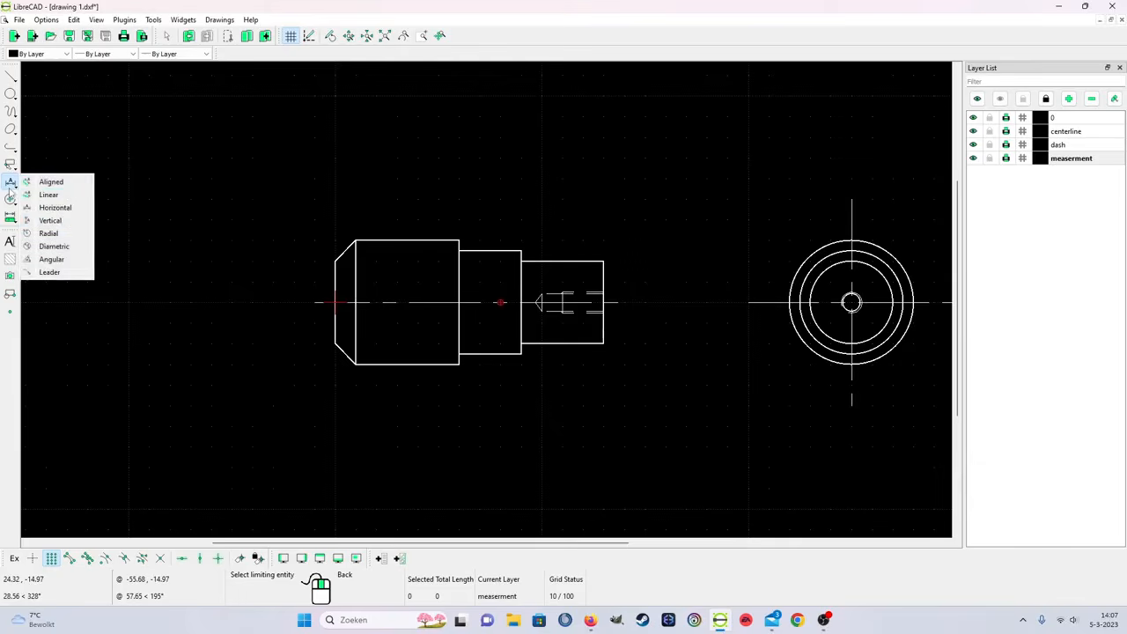
left_click(54, 208)
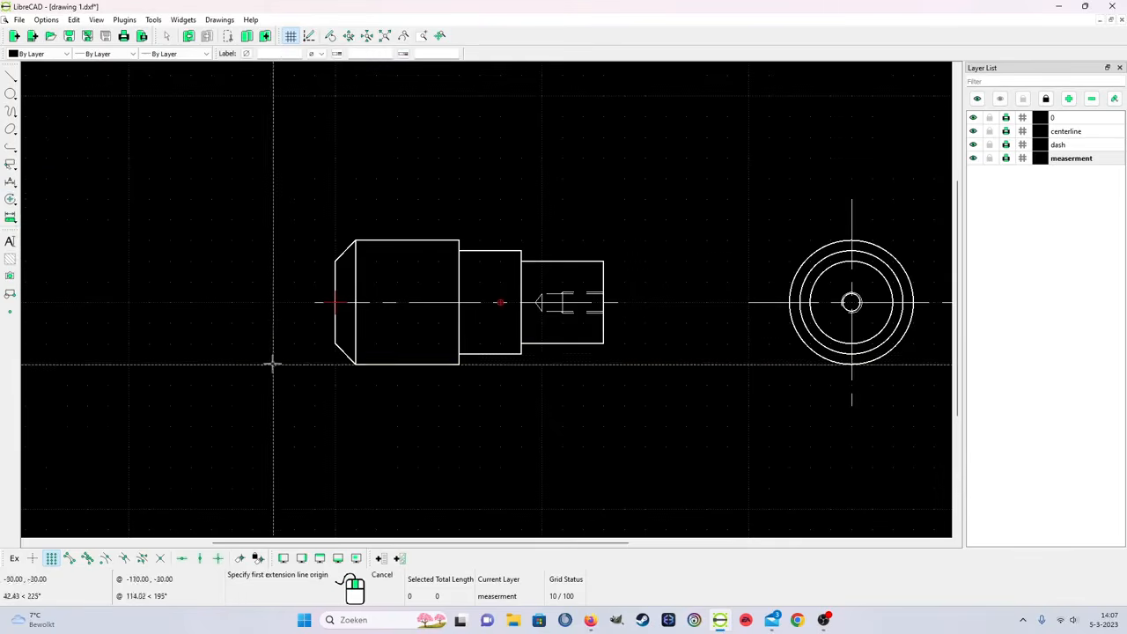
left_click(336, 258)
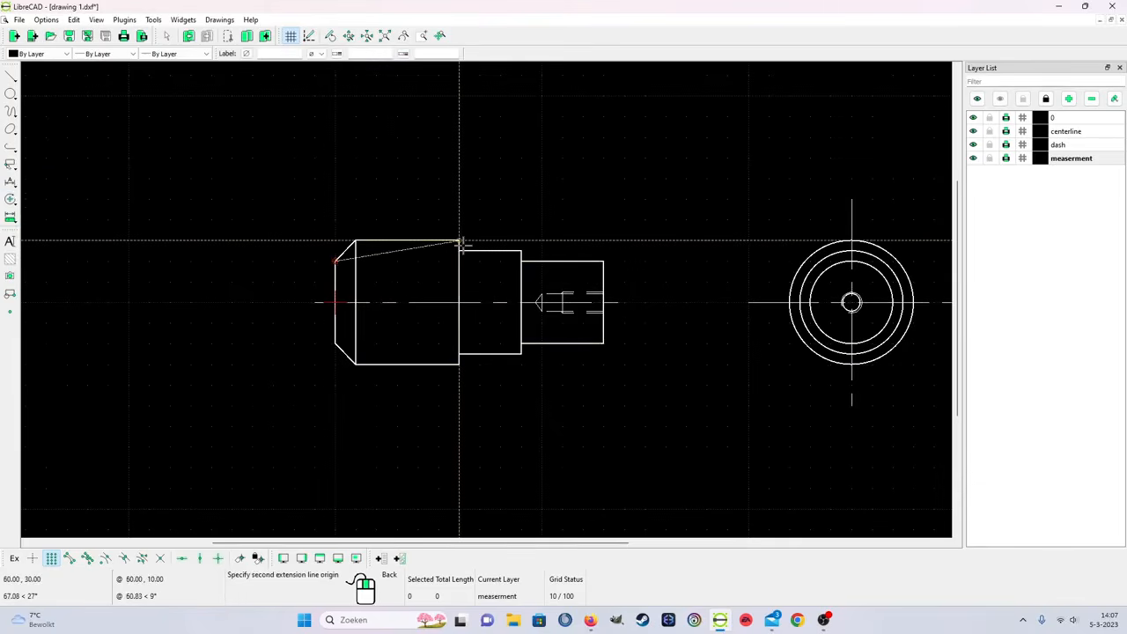
left_click(355, 241)
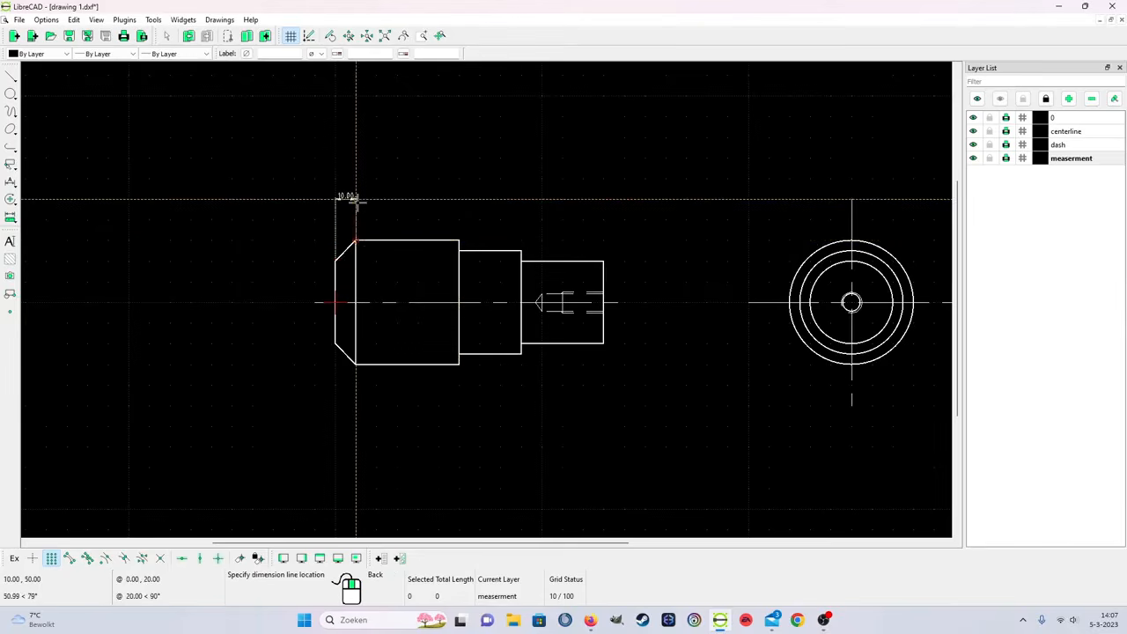
left_click(349, 197)
right_click(381, 226)
Step: Add a horizontal dimension from the left face to the end of the largest section, above the chamfer width dimension
scroll(422, 238, "up", 2)
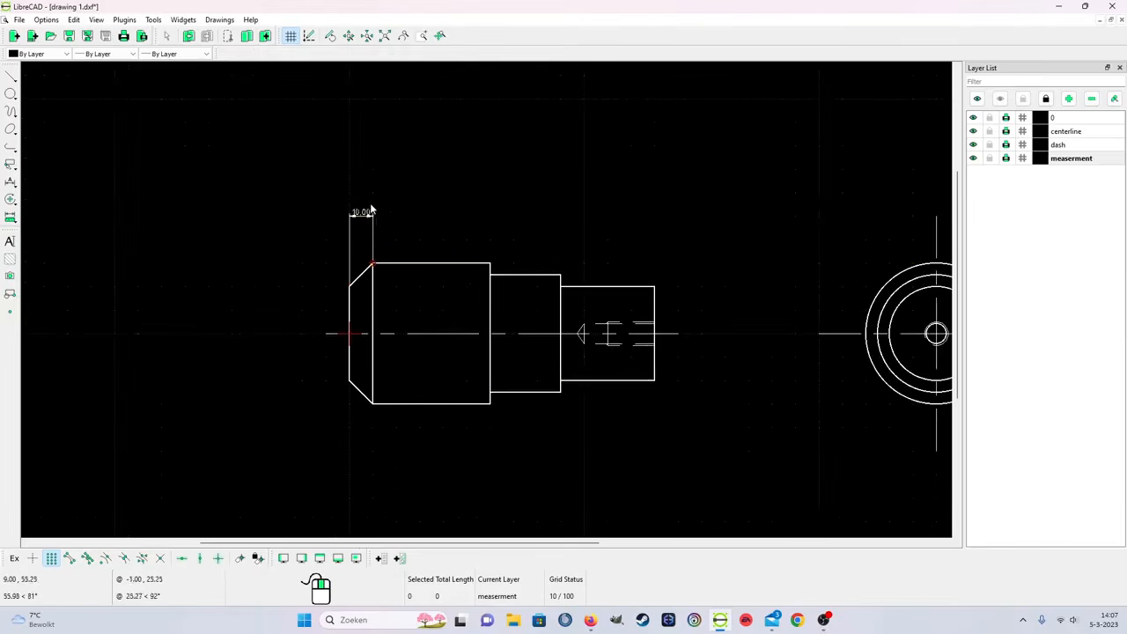
scroll(422, 252, "down", 1)
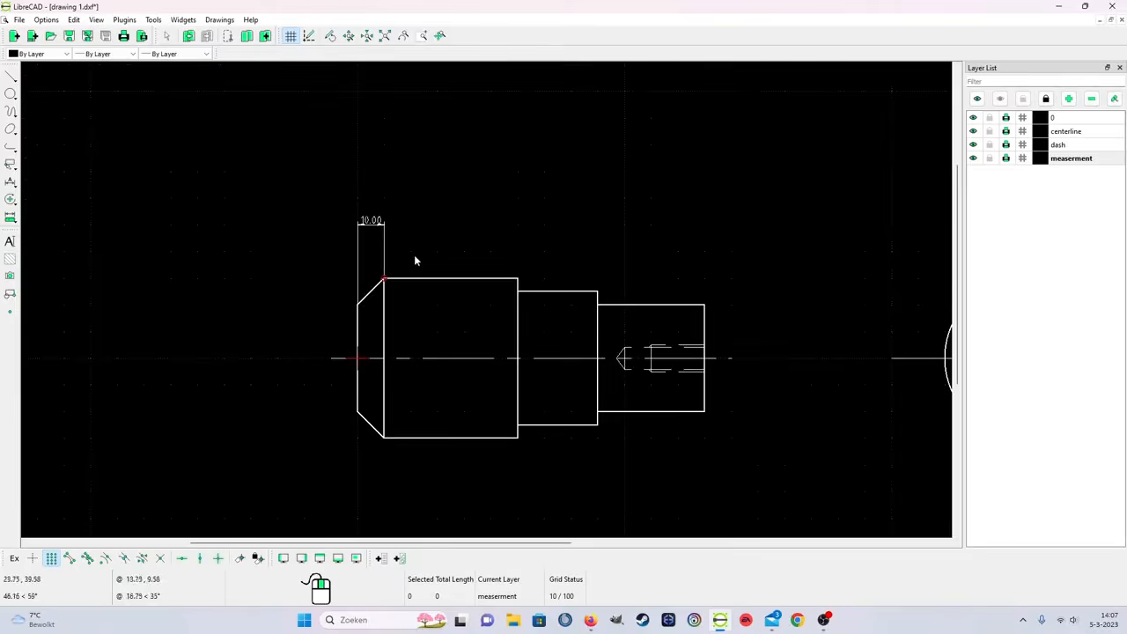
left_click(10, 182)
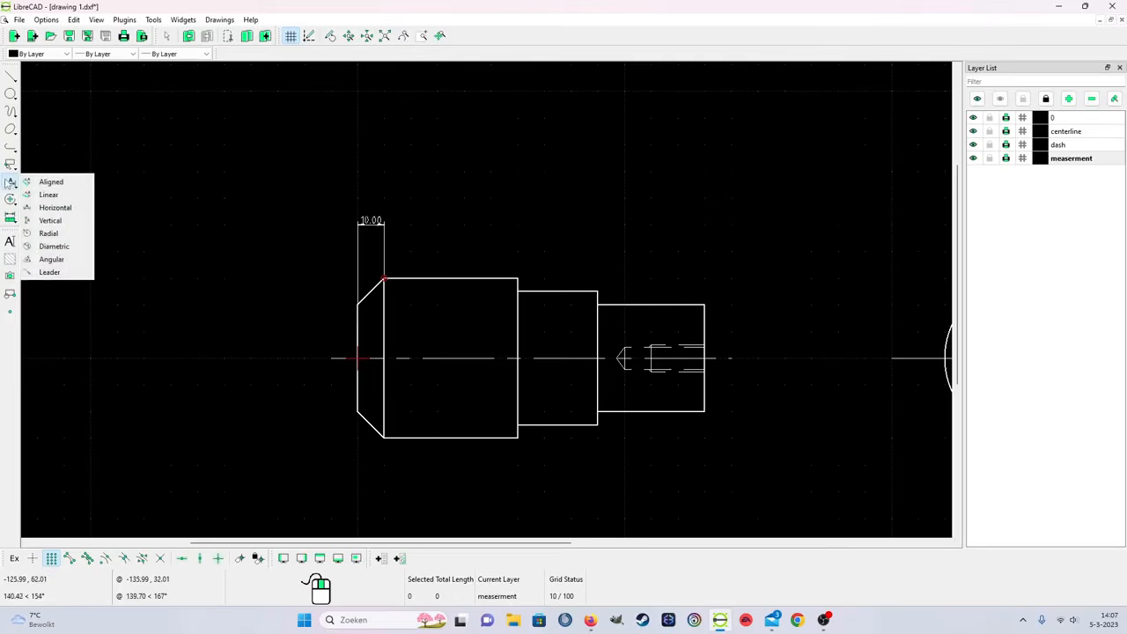
left_click(62, 207)
left_click(357, 305)
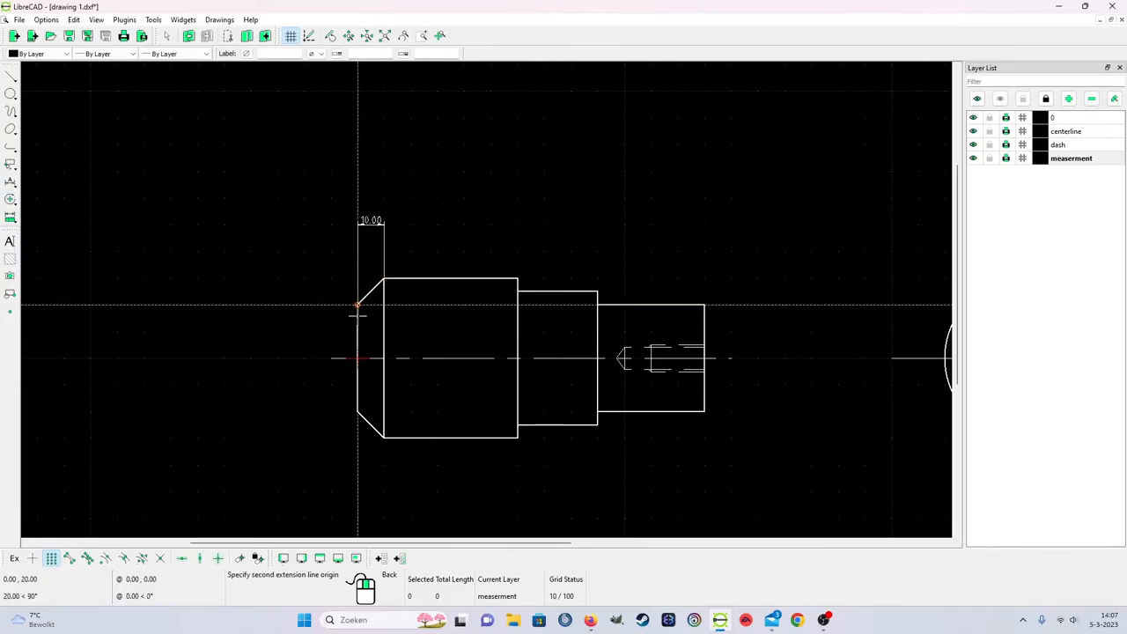
left_click(518, 279)
left_click(516, 197)
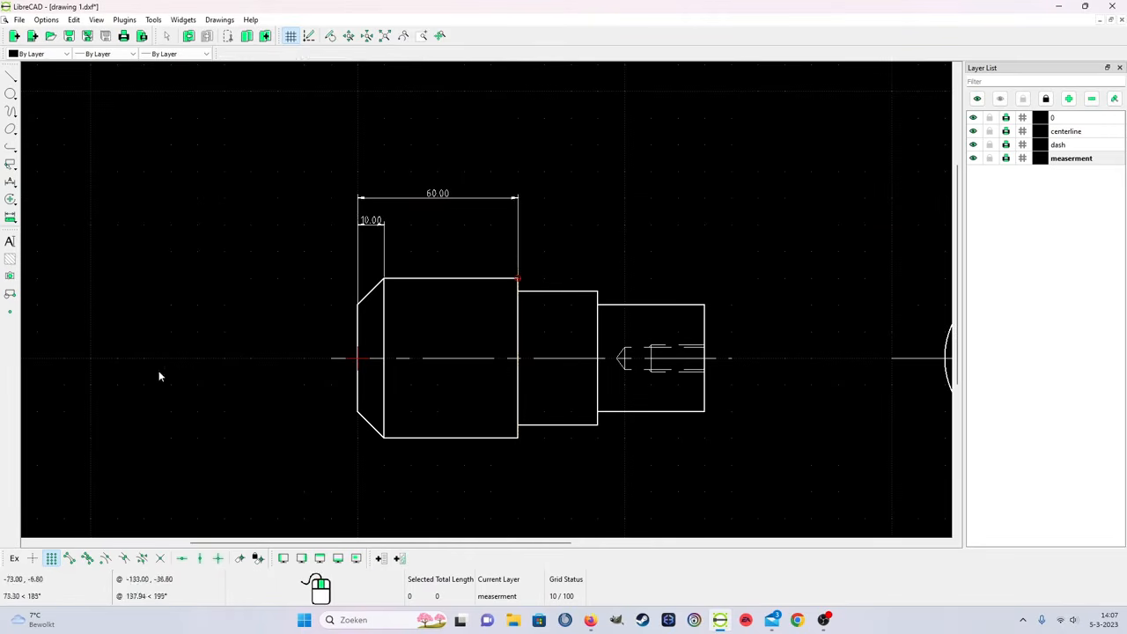
Step: Add a horizontal dimension from the left face to the end of the middle section, stacked above the largest section's dimension
left_click(11, 182)
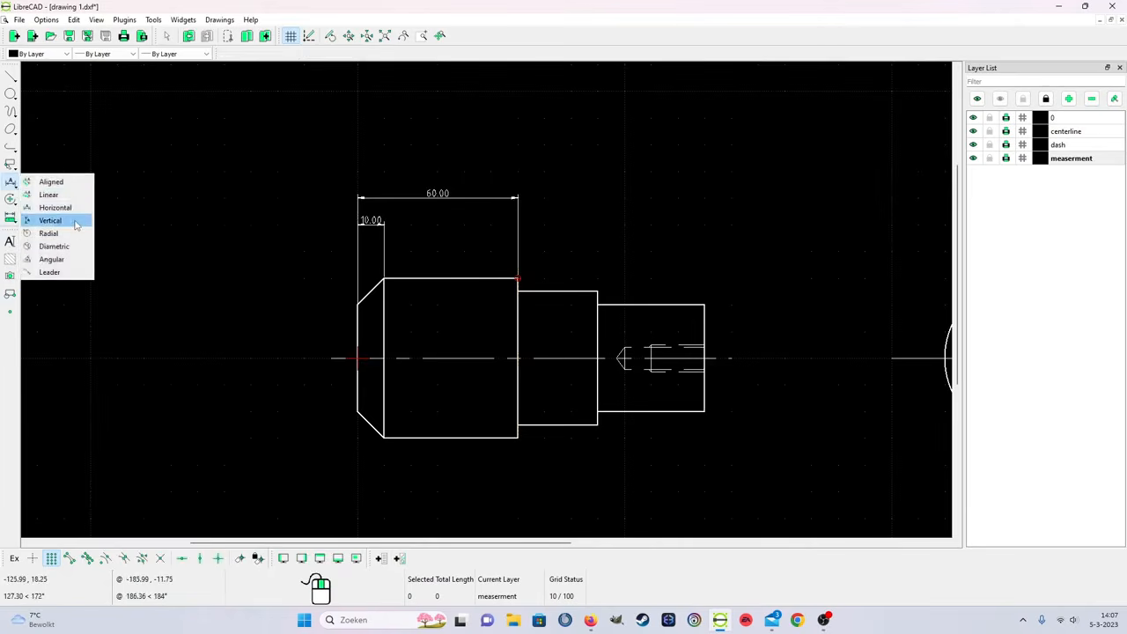
left_click(55, 221)
left_click(350, 308)
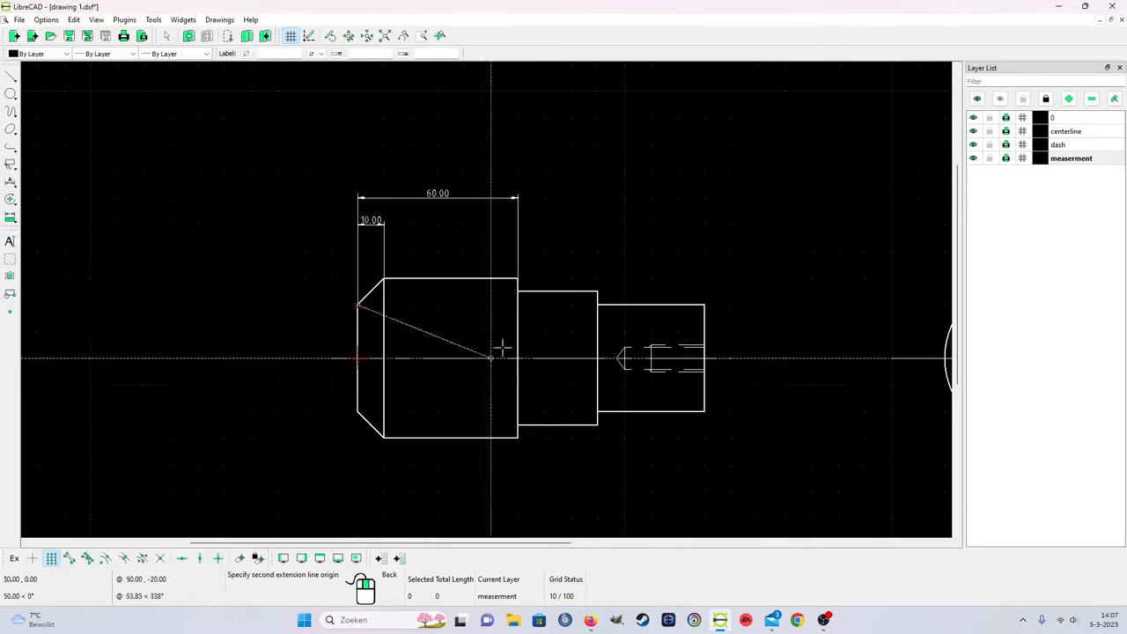
left_click(593, 294)
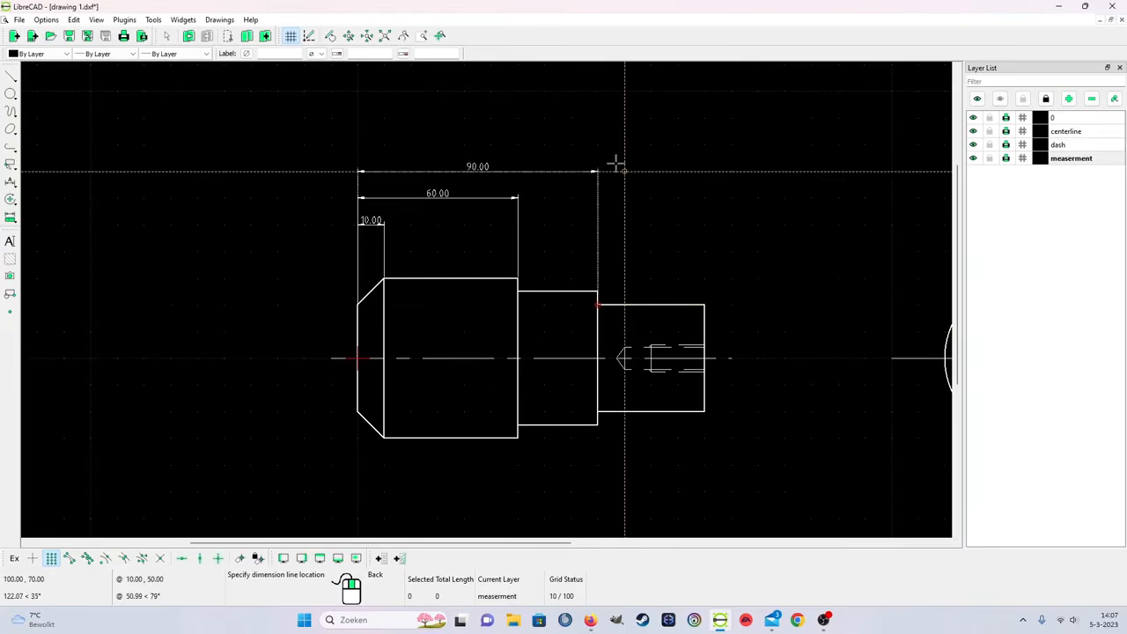
left_click(616, 166)
right_click(581, 207)
Step: Dimension the shaft's overall length horizontally from the left face to the right end, above the other dimensions
left_click(11, 182)
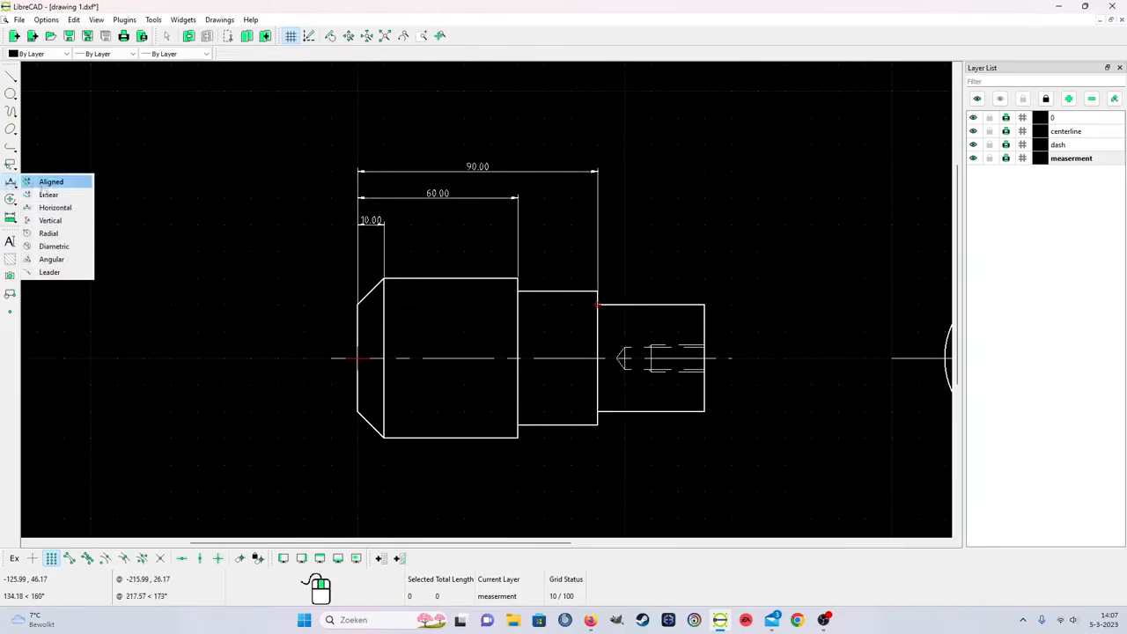
left_click(76, 213)
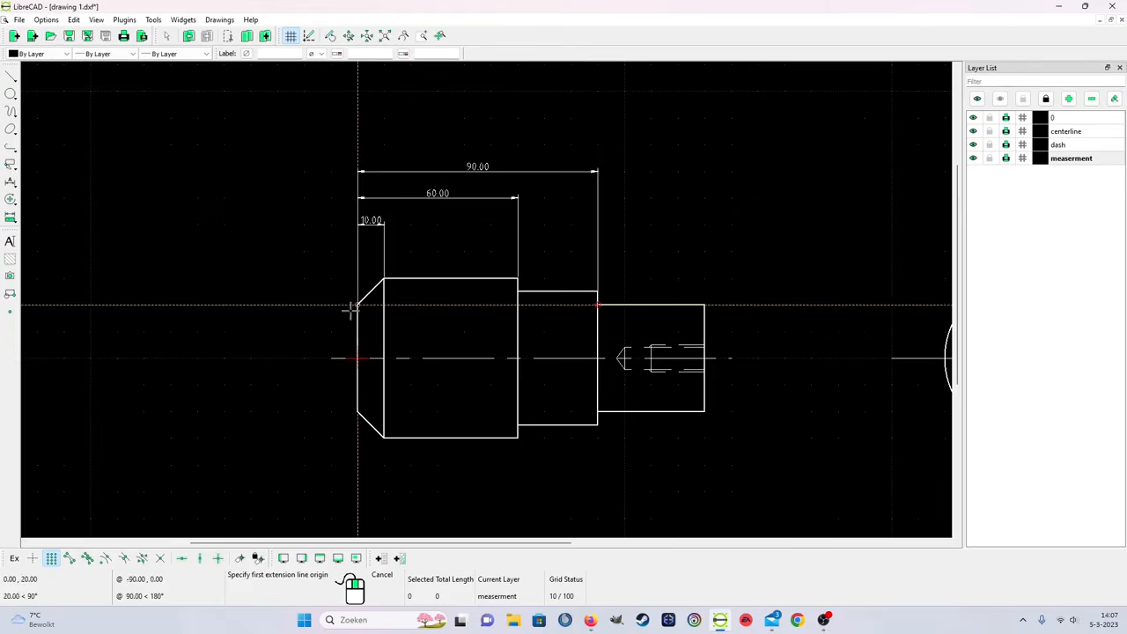
left_click(351, 308)
left_click(706, 312)
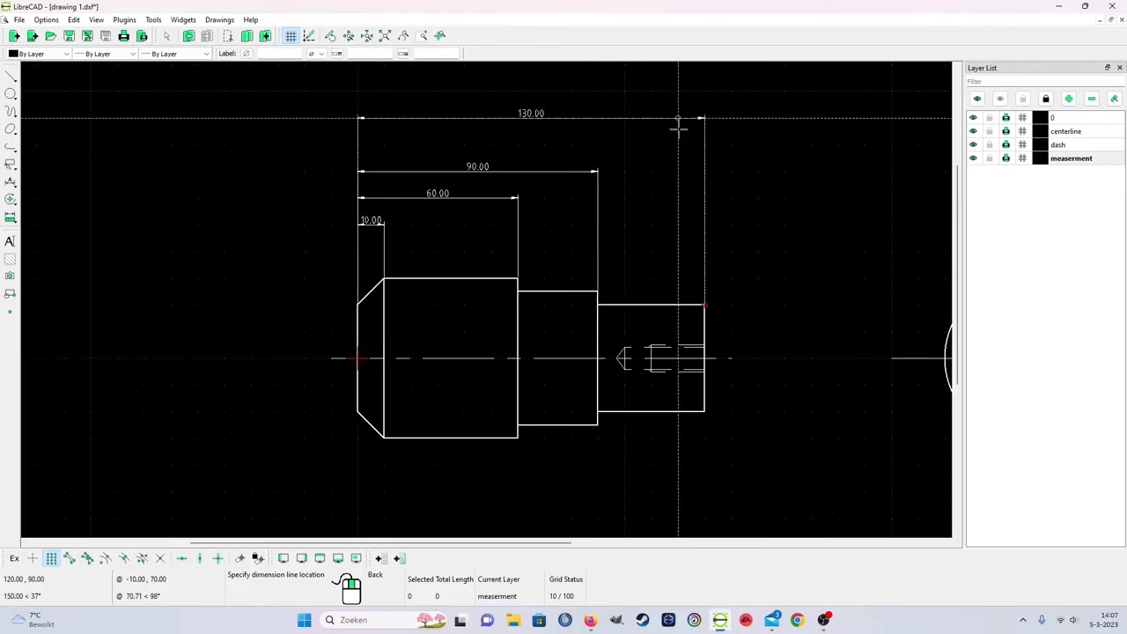
left_click(676, 141)
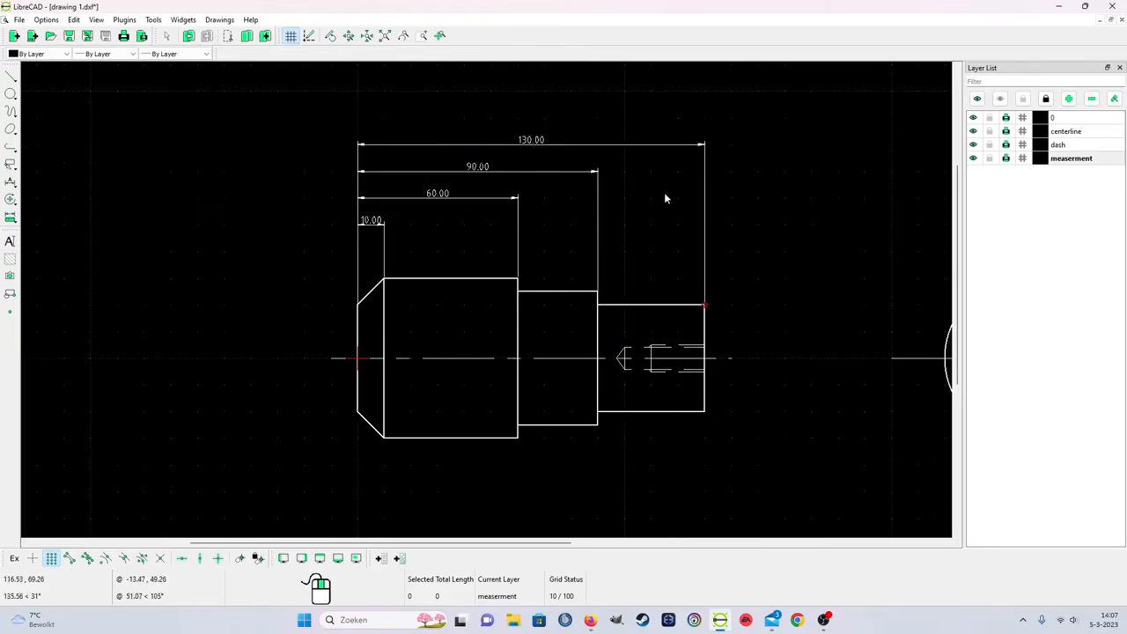
Step: Add an angular dimension between the upper chamfer line and the left face, placing its arc above the largest section
scroll(599, 393, "up", 2)
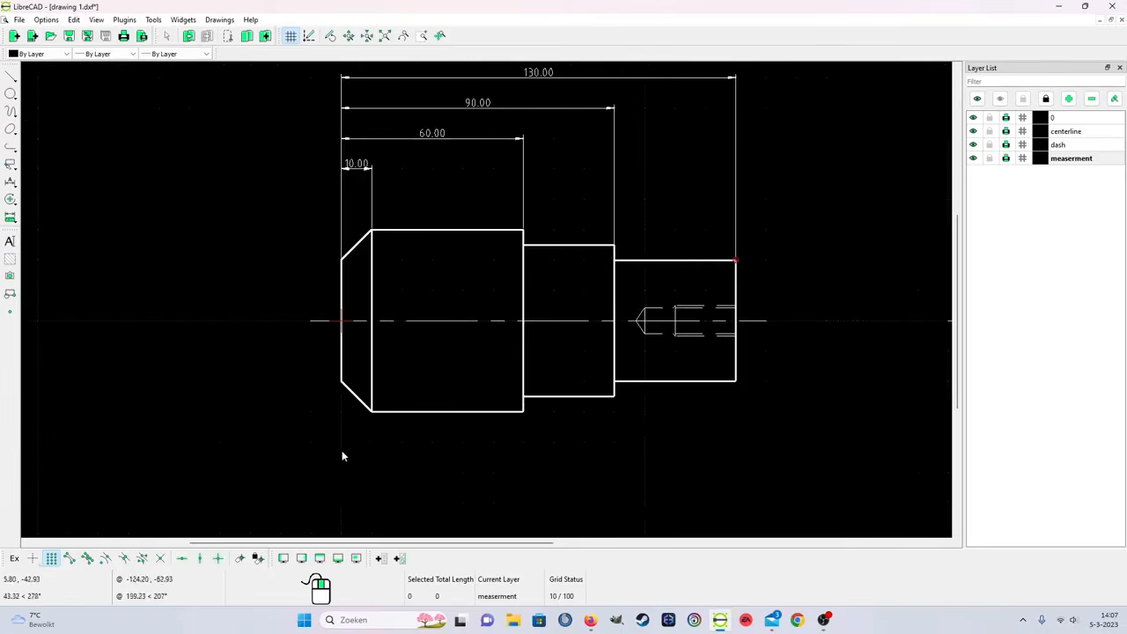
left_click(11, 182)
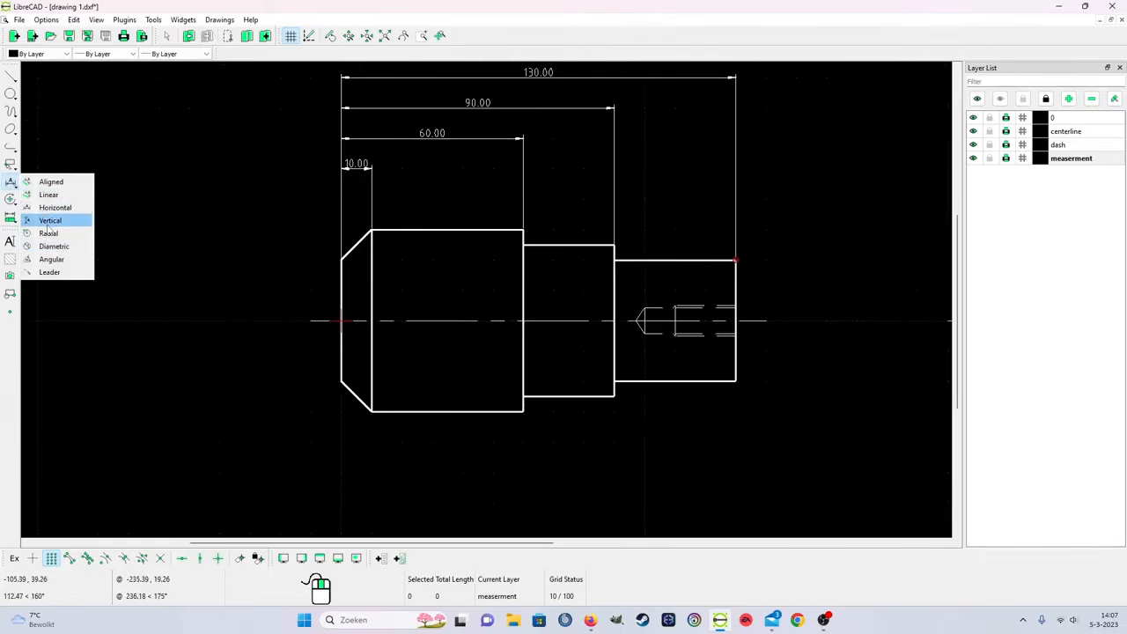
left_click(51, 258)
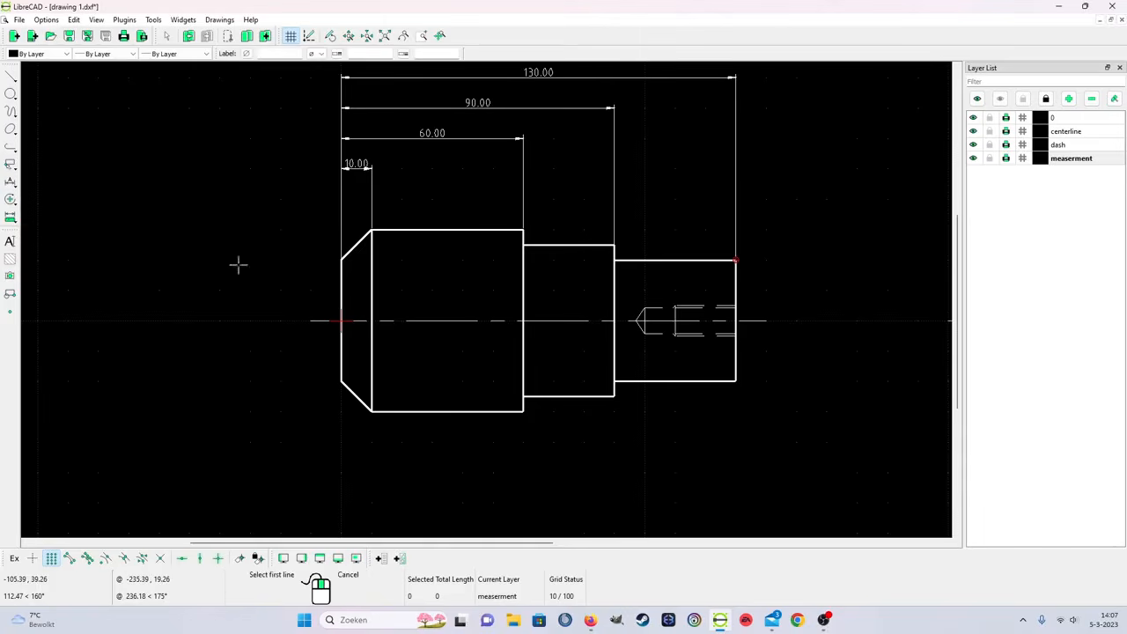
left_click(361, 235)
left_click(344, 268)
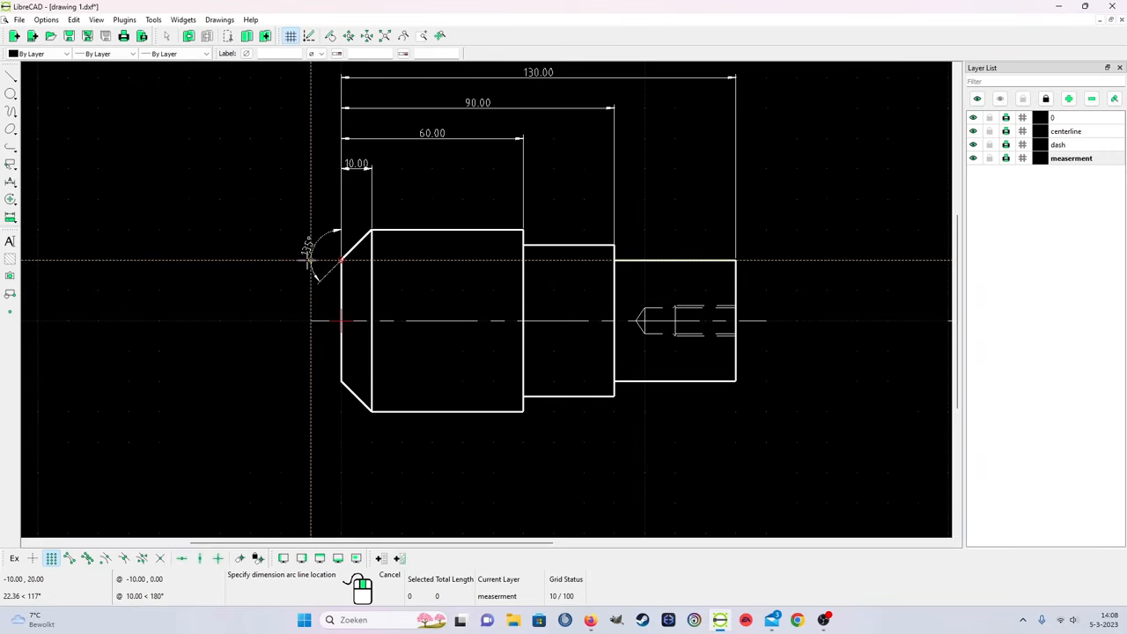
left_click(427, 182)
right_click(423, 195)
scroll(509, 209, "down", 3)
scroll(471, 183, "up", 3)
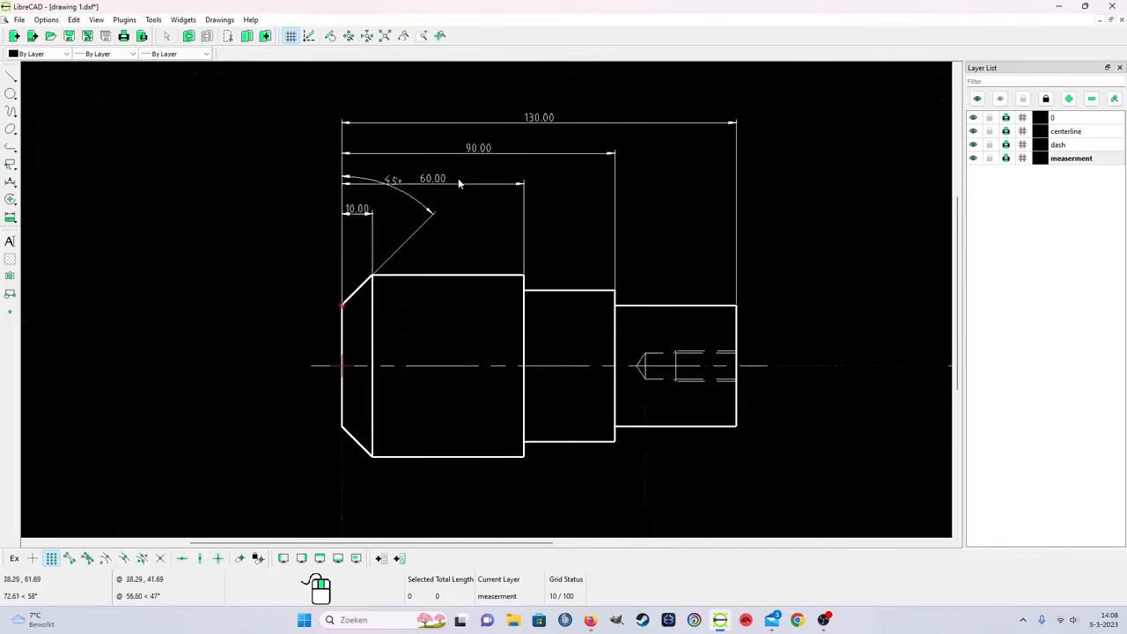
Step: Move the overall length dimension line up about 10 mm to make room for the chamfer angle dimension
scroll(425, 190, "up", 2)
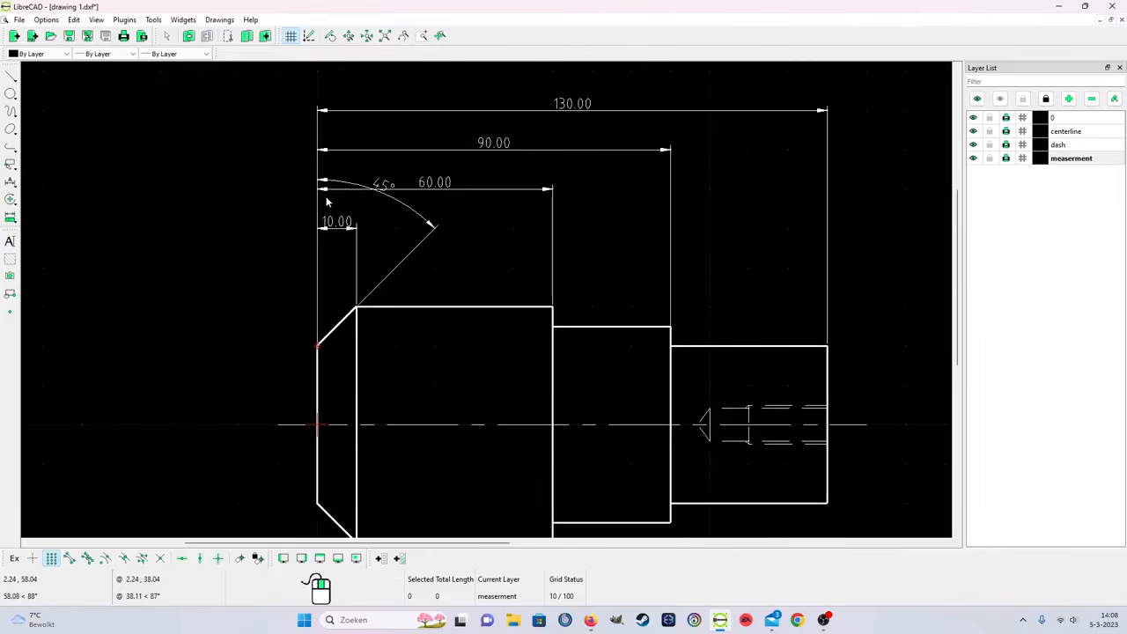
left_click(322, 112)
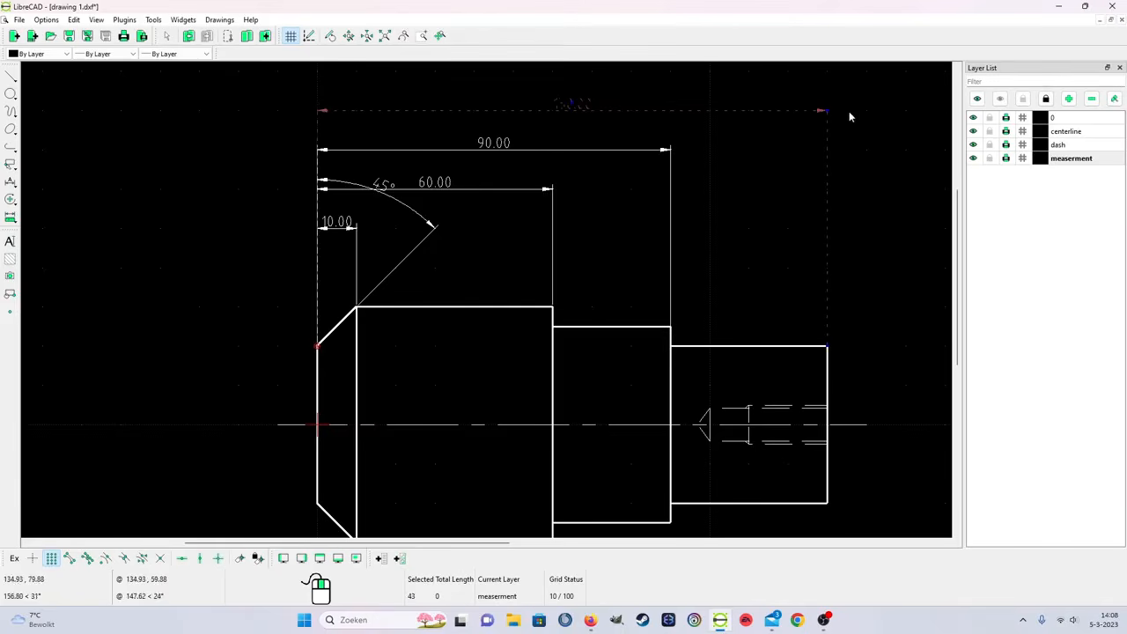
left_click_drag(827, 112, 822, 71)
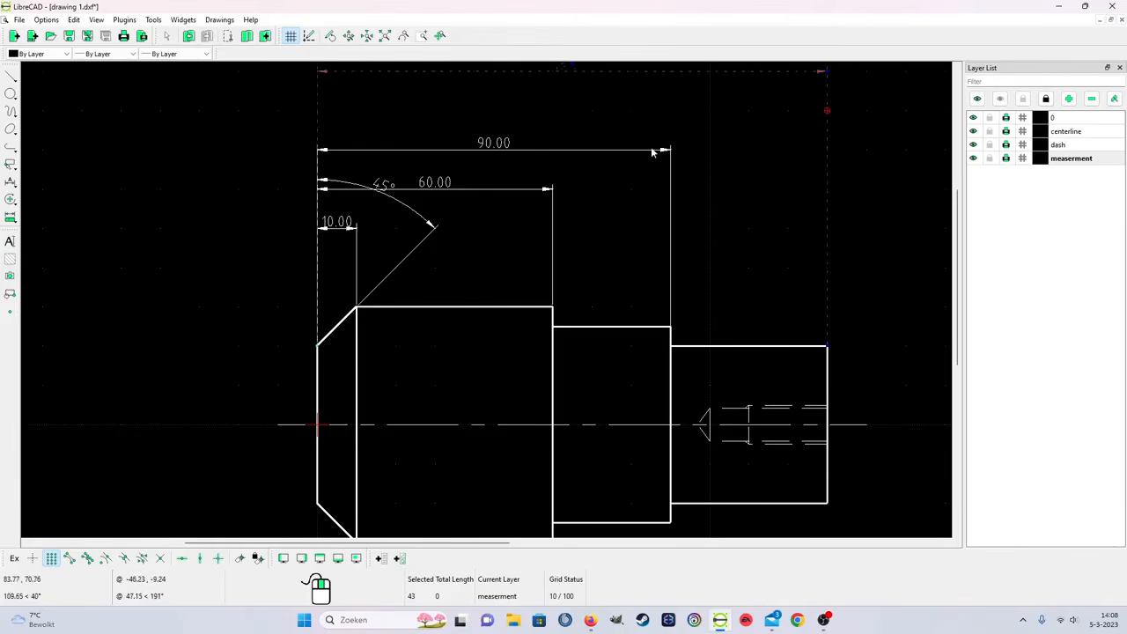
Step: Raise the dimension line running from the left face to the end of the middle section by about 10 mm
left_click(667, 151)
left_click_drag(666, 152, 674, 132)
left_click(676, 139)
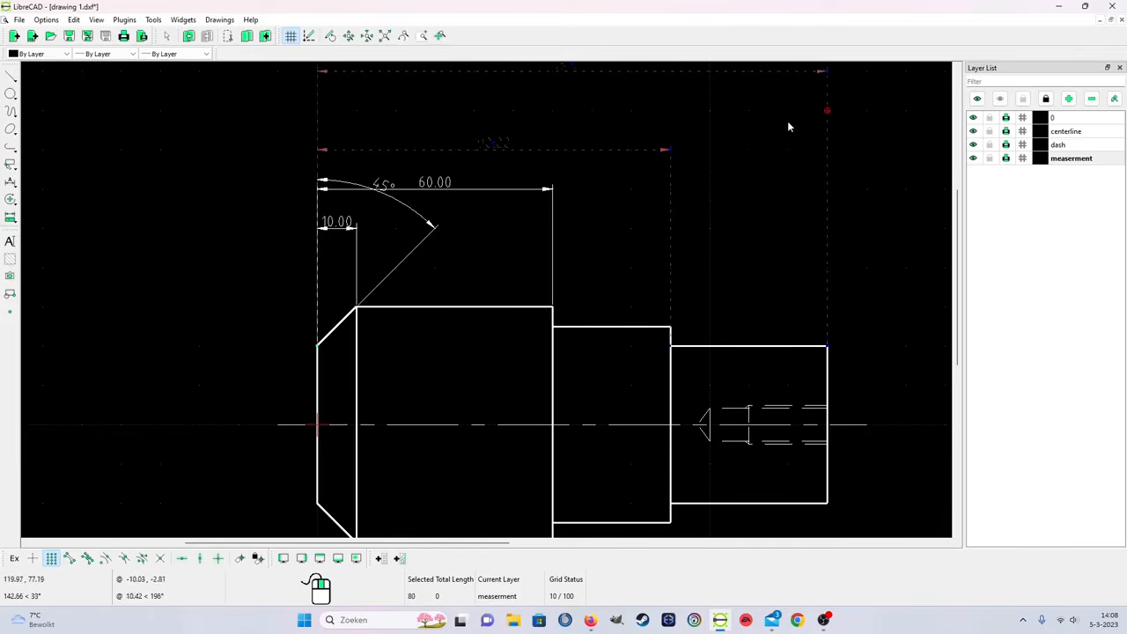
left_click(828, 154)
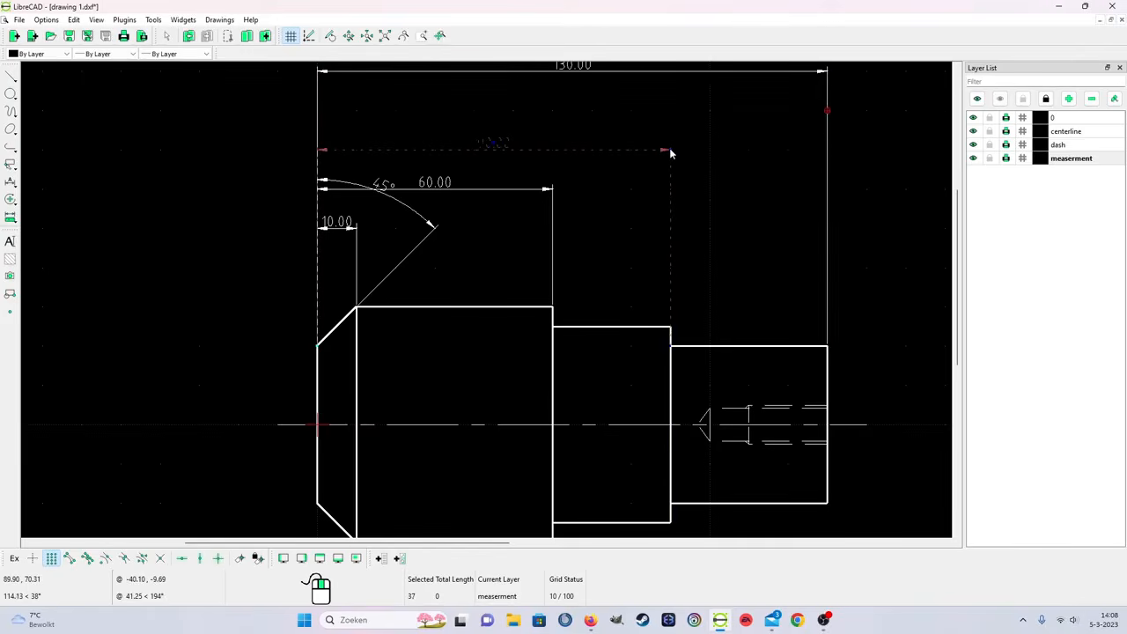
left_click_drag(669, 149, 669, 110)
key("Escape")
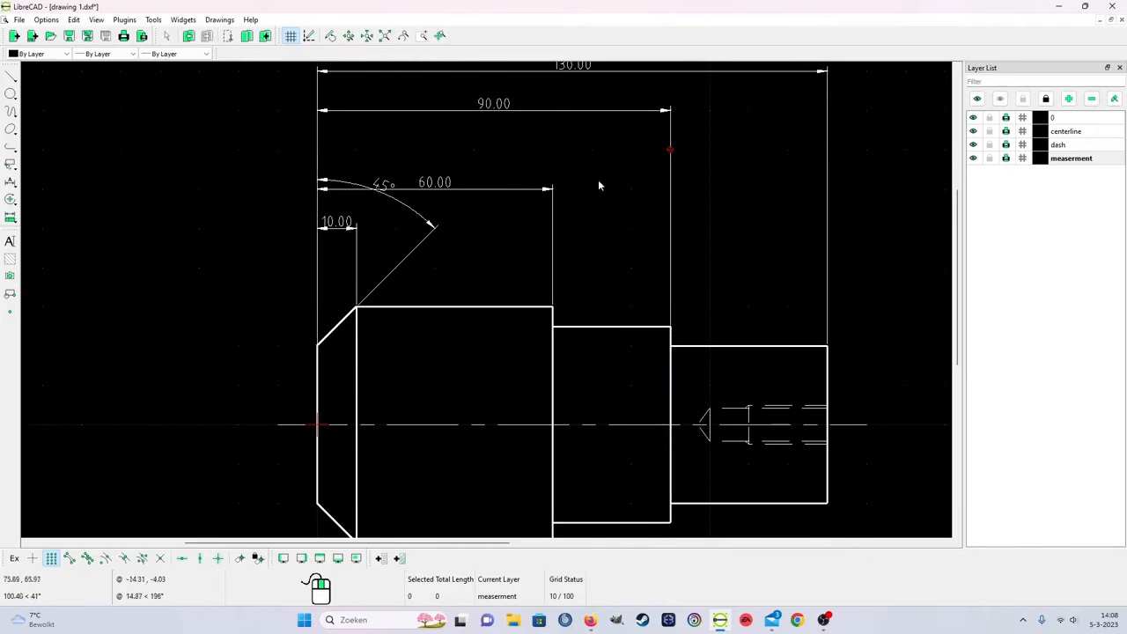
Step: Raise the dimension line running from the left face to the end of the largest section by about 10 mm, above the angle arc
left_click(537, 188)
left_click_drag(552, 189, 551, 150)
key("Escape")
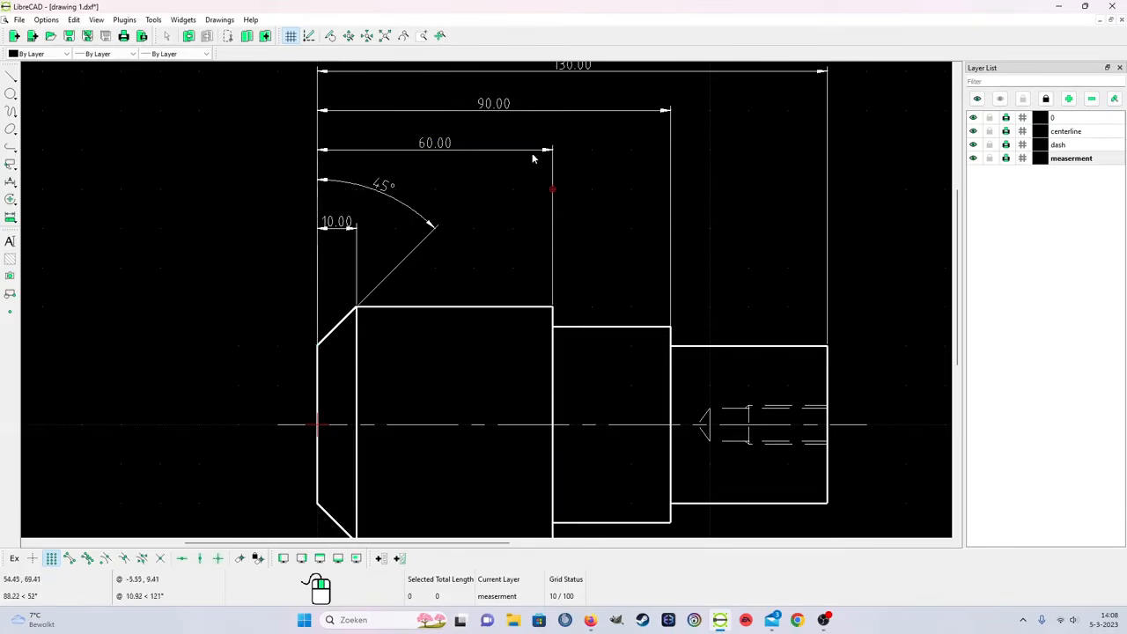
Step: Edit the chamfer width dimension's properties and set its label to 10
scroll(446, 265, "down", 2)
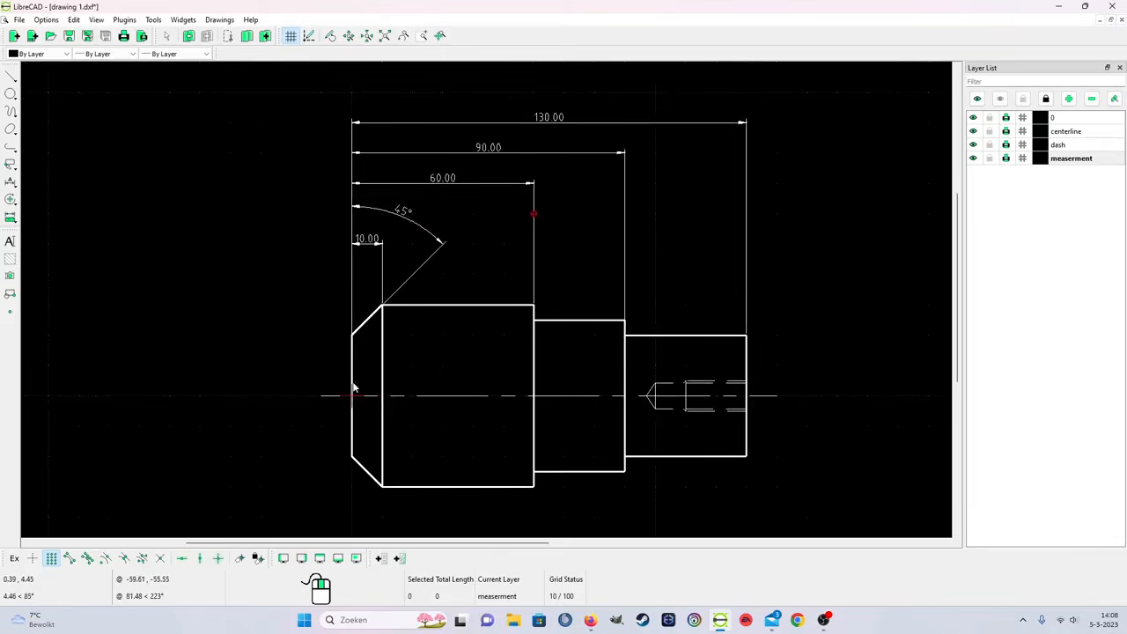
scroll(259, 237, "down", 1)
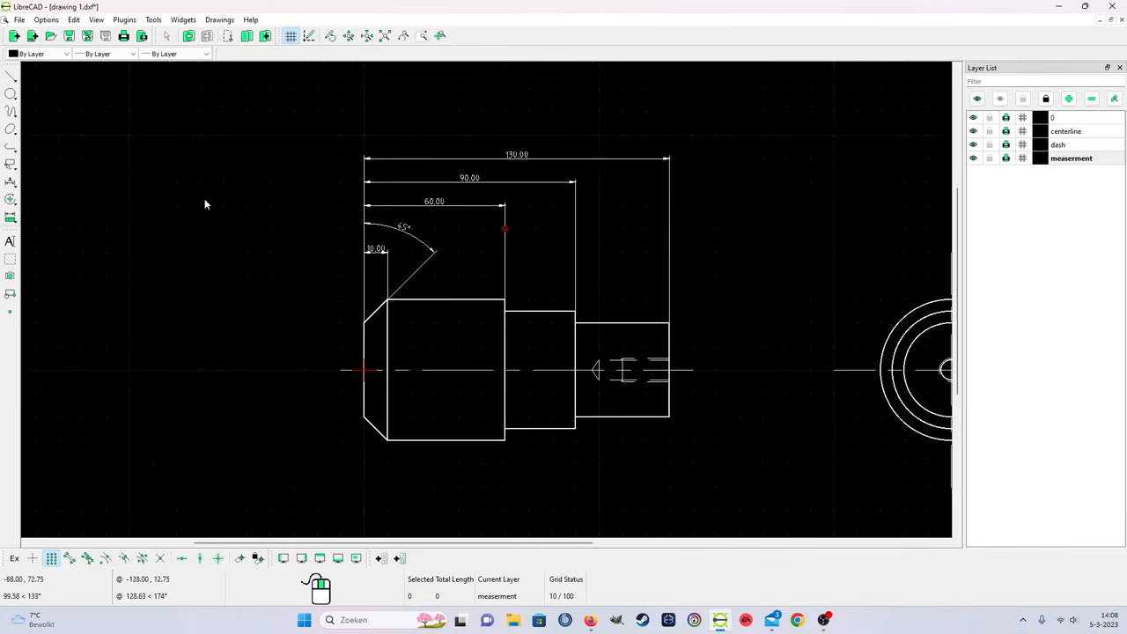
scroll(431, 255, "up", 1)
scroll(431, 254, "up", 1)
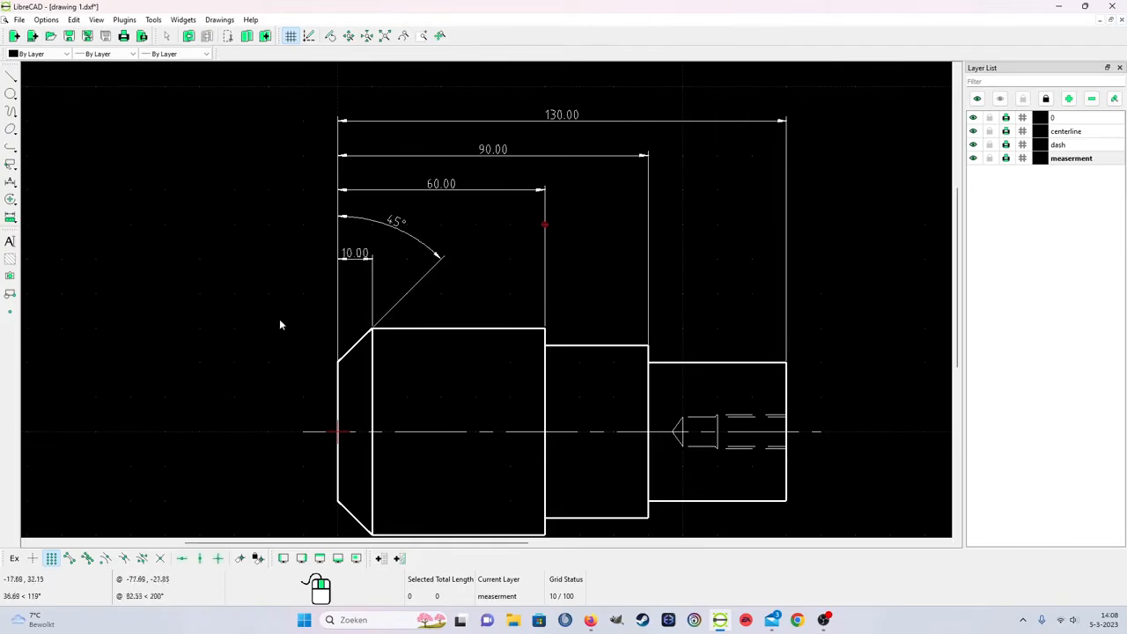
right_click(301, 281)
mouse_move(224, 325)
left_mouse_down()
mouse_move(213, 332)
mouse_move(242, 317)
mouse_move(232, 322)
left_mouse_up()
right_click(248, 361)
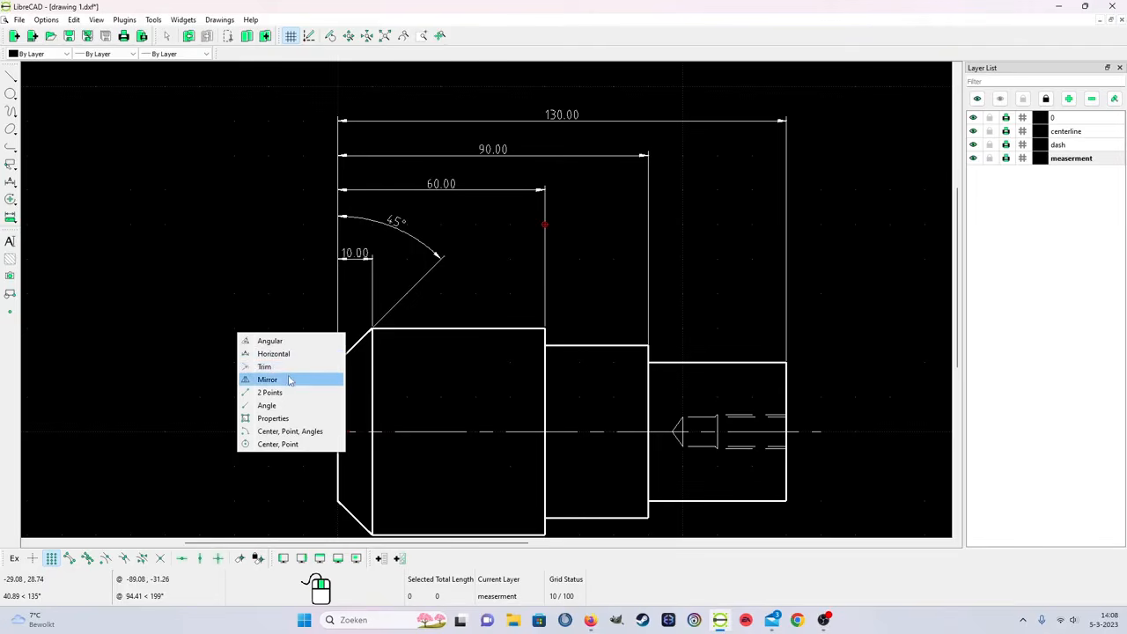
left_click(295, 419)
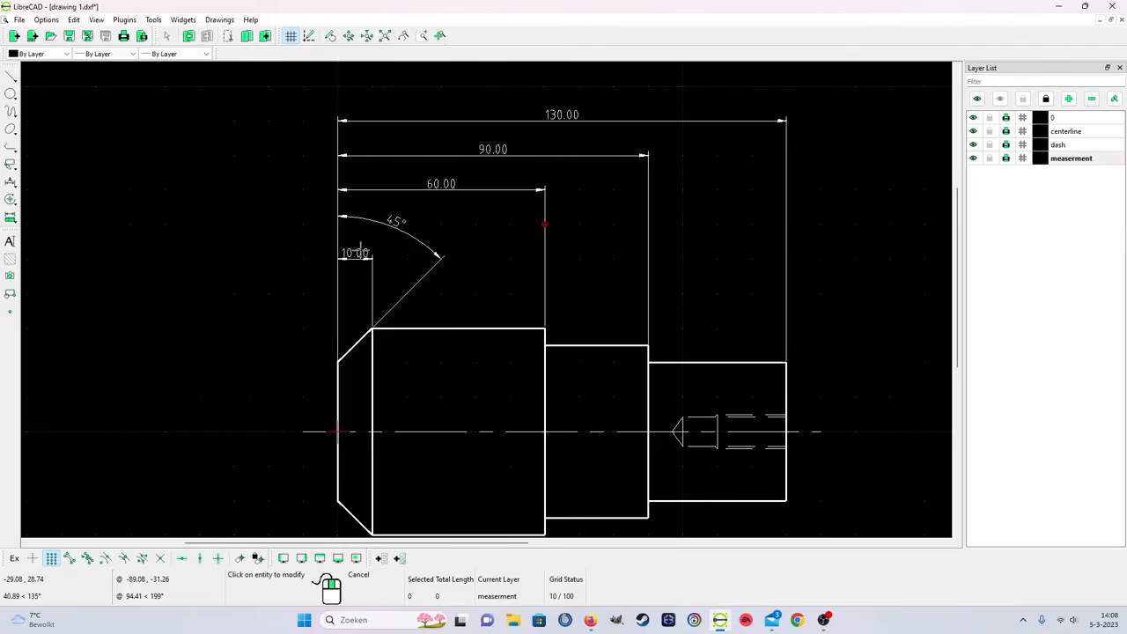
left_click(544, 224)
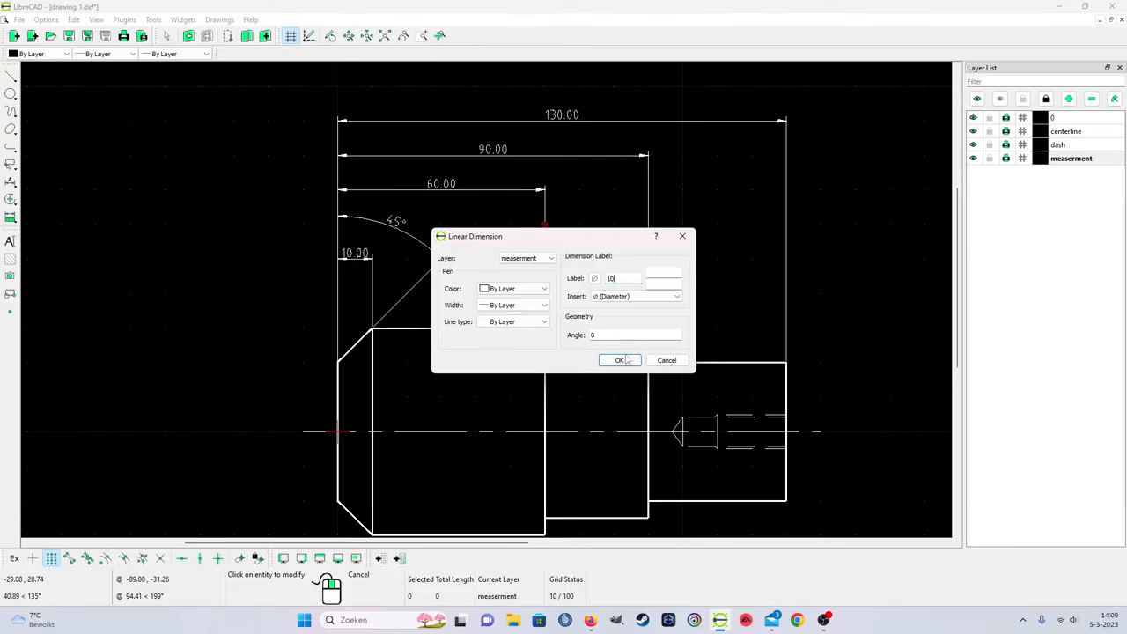
left_click(619, 360)
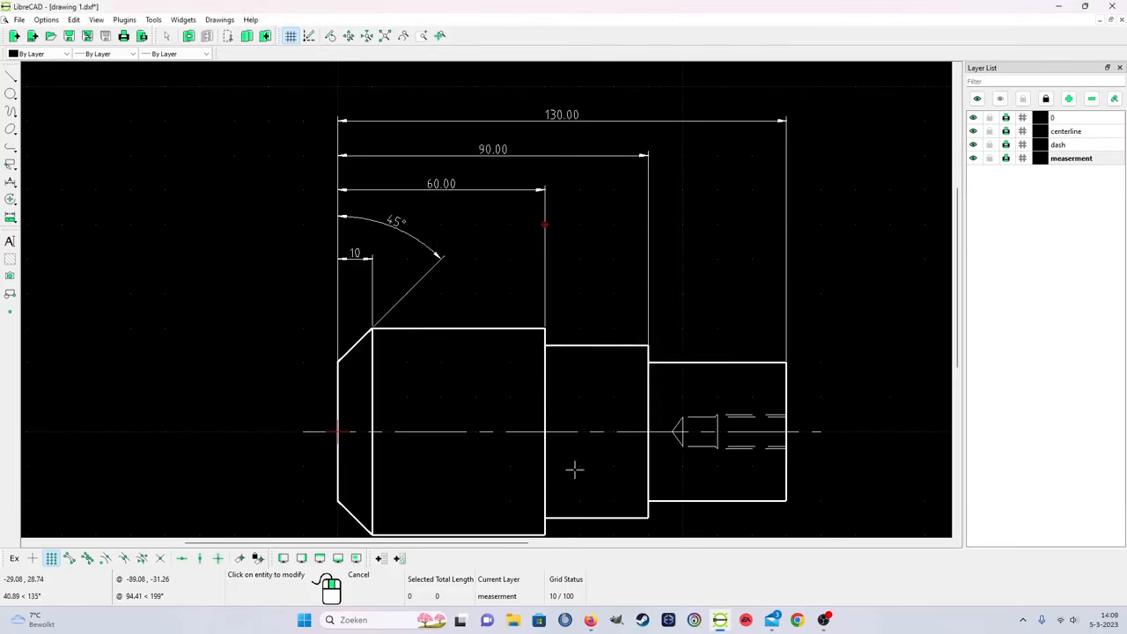
Step: Set the largest section's length dimension label to 60 with tolerances +0.1 and -0.1
right_click(485, 248)
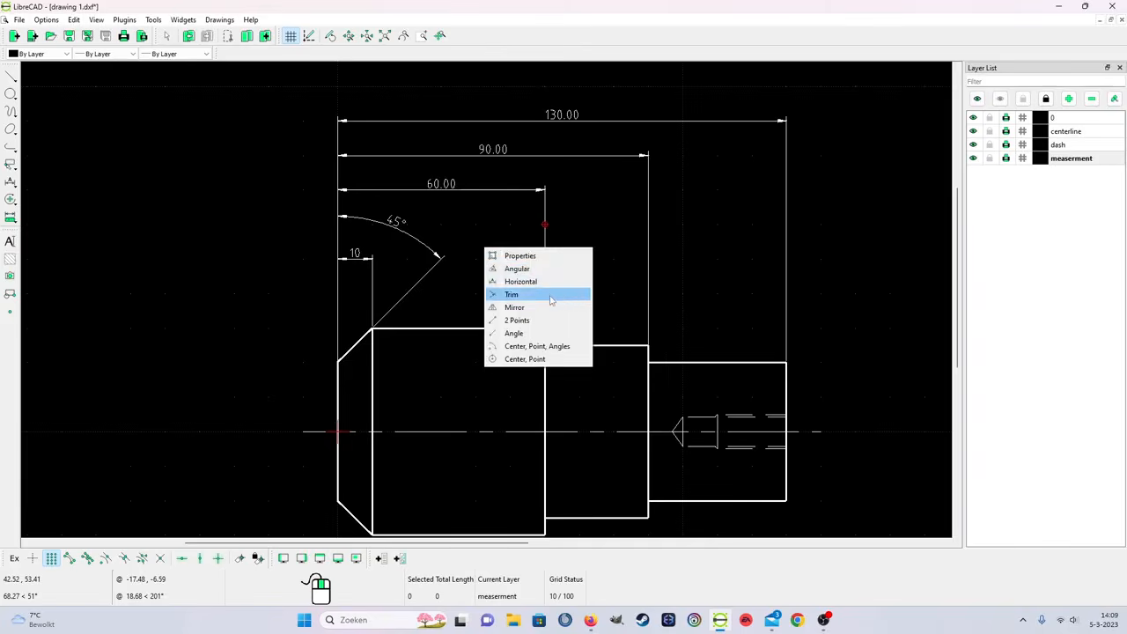
left_click(564, 254)
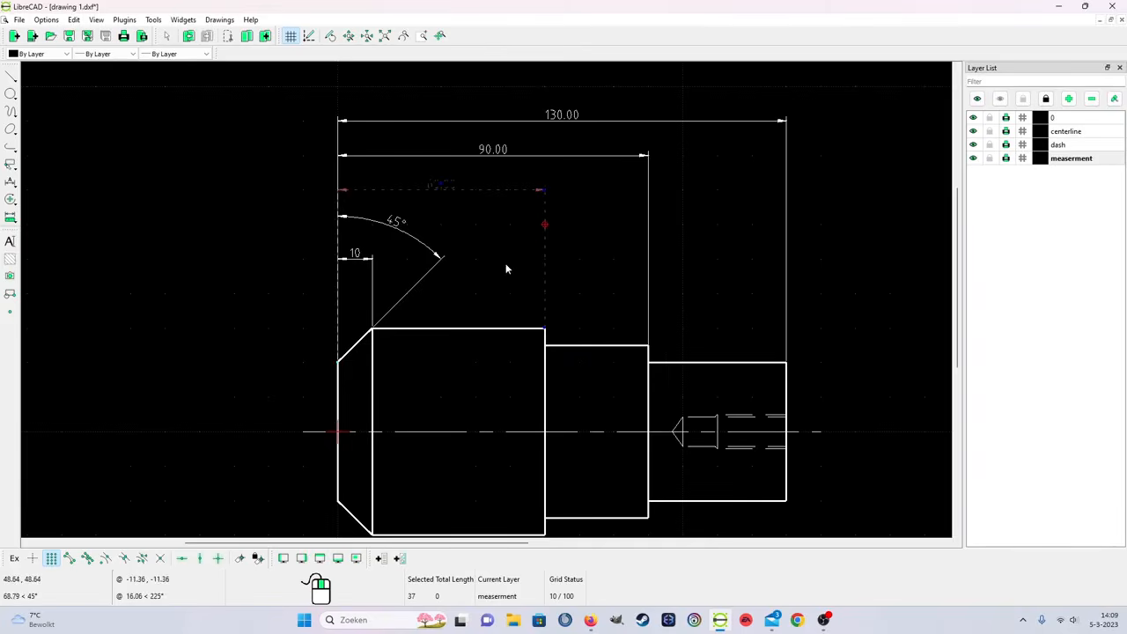
right_click(464, 174)
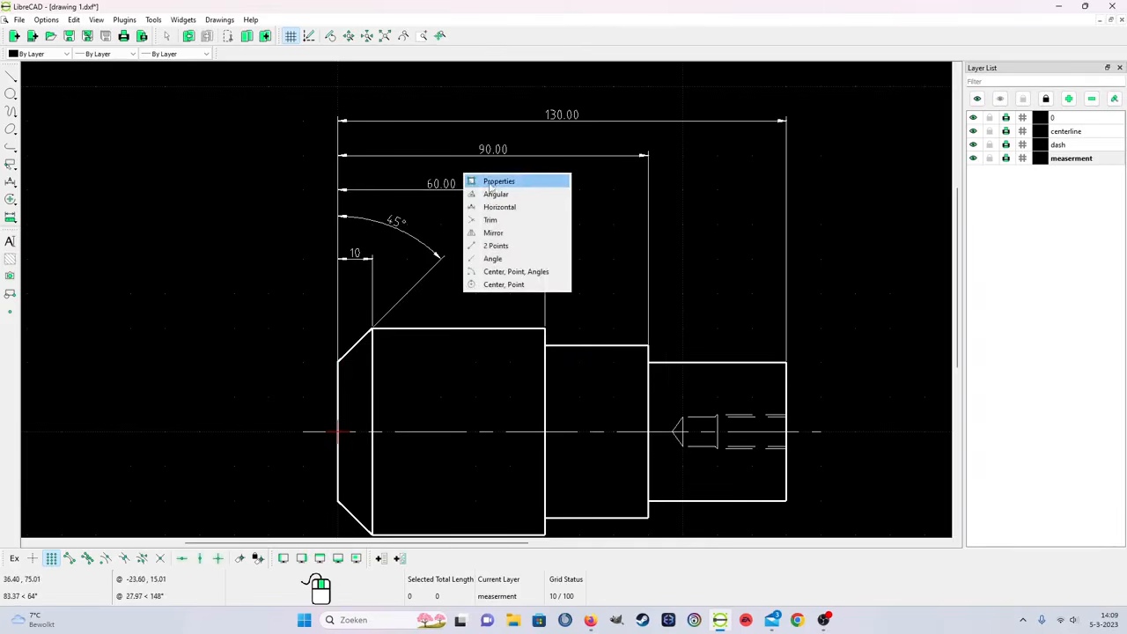
left_click(471, 180)
left_click(460, 188)
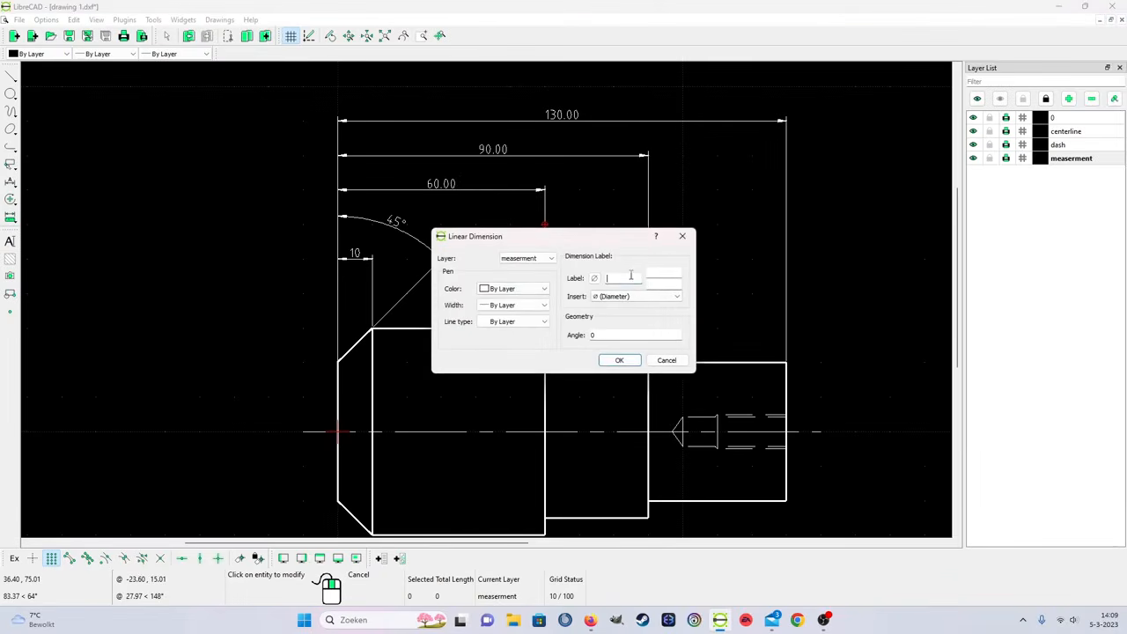
type("60")
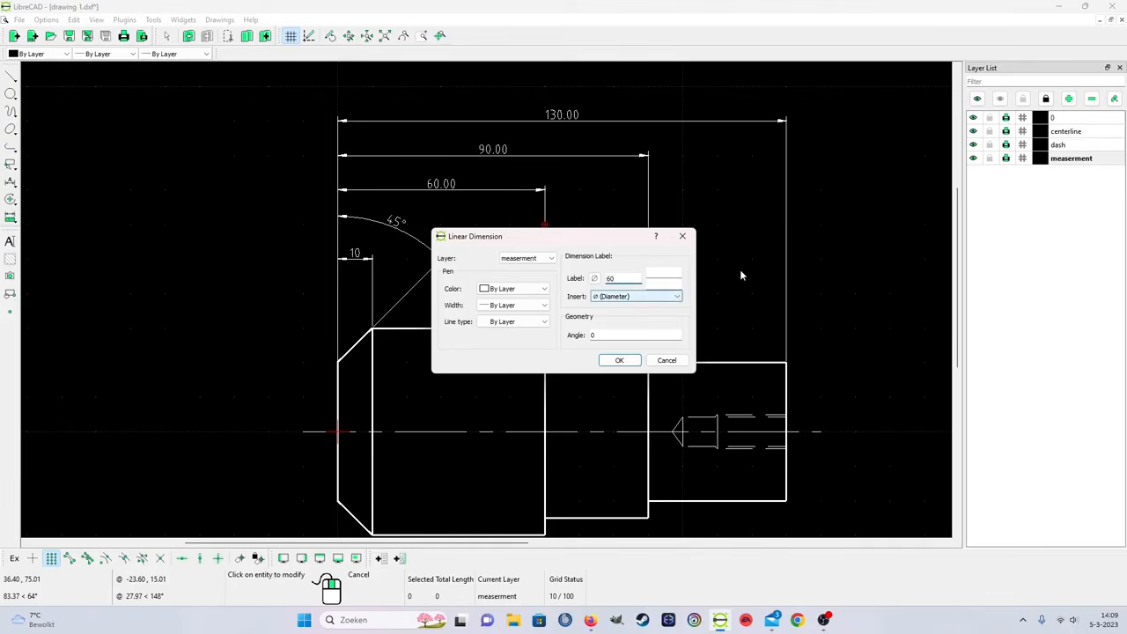
left_click(675, 281)
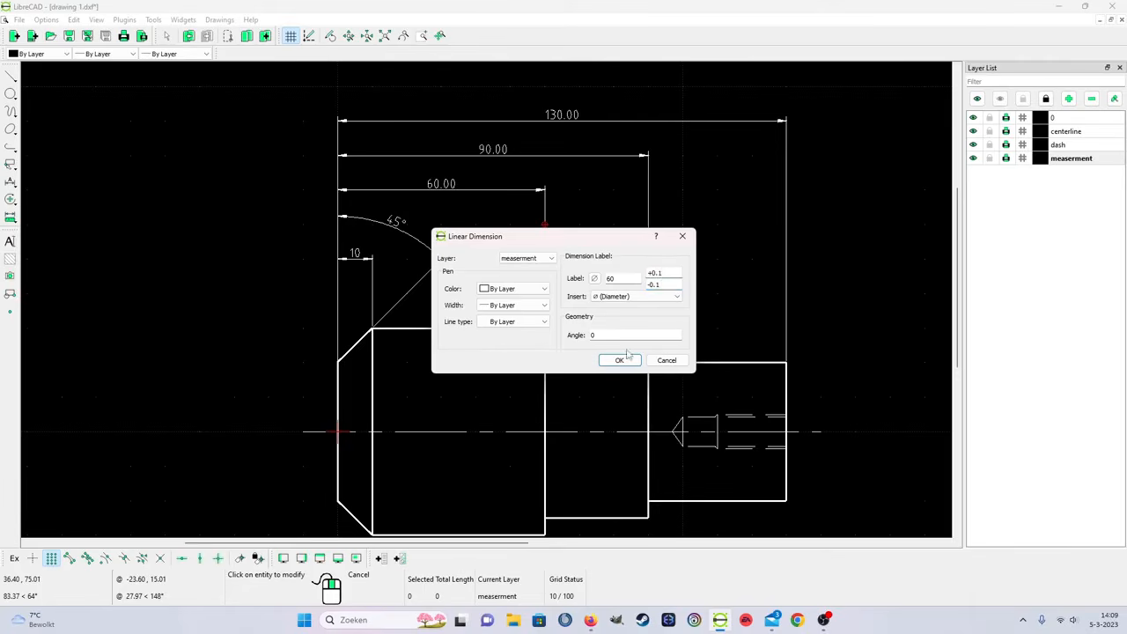
left_click(619, 360)
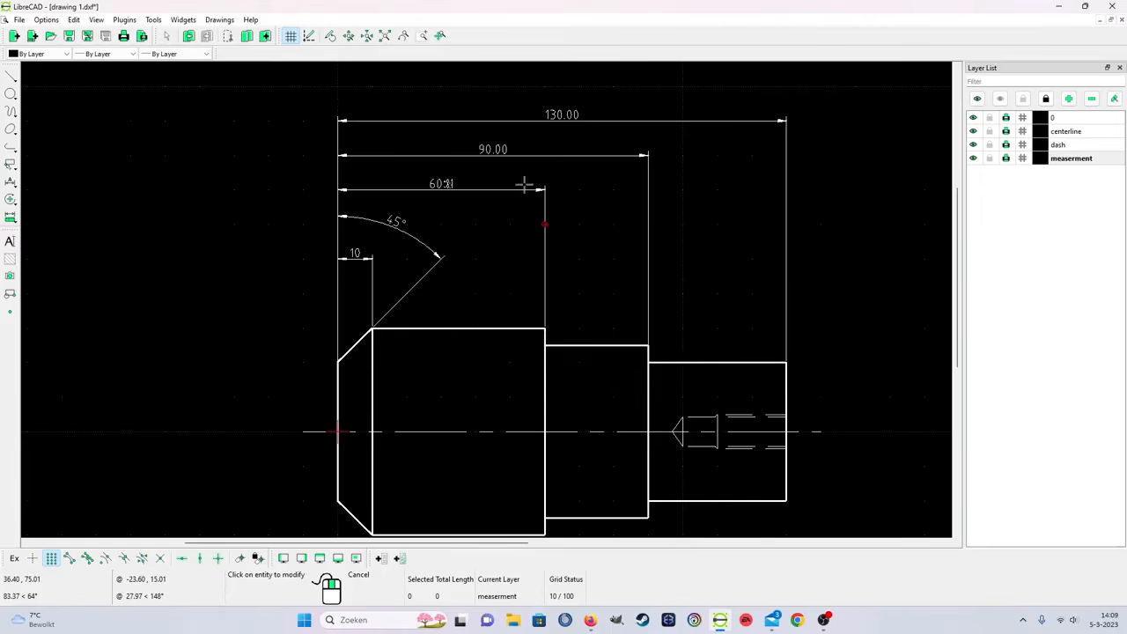
Step: Set the label of the dimension to the middle section's end to 90 with tolerances +0.1 and -0.1
scroll(524, 185, "up", 2)
right_click(677, 231)
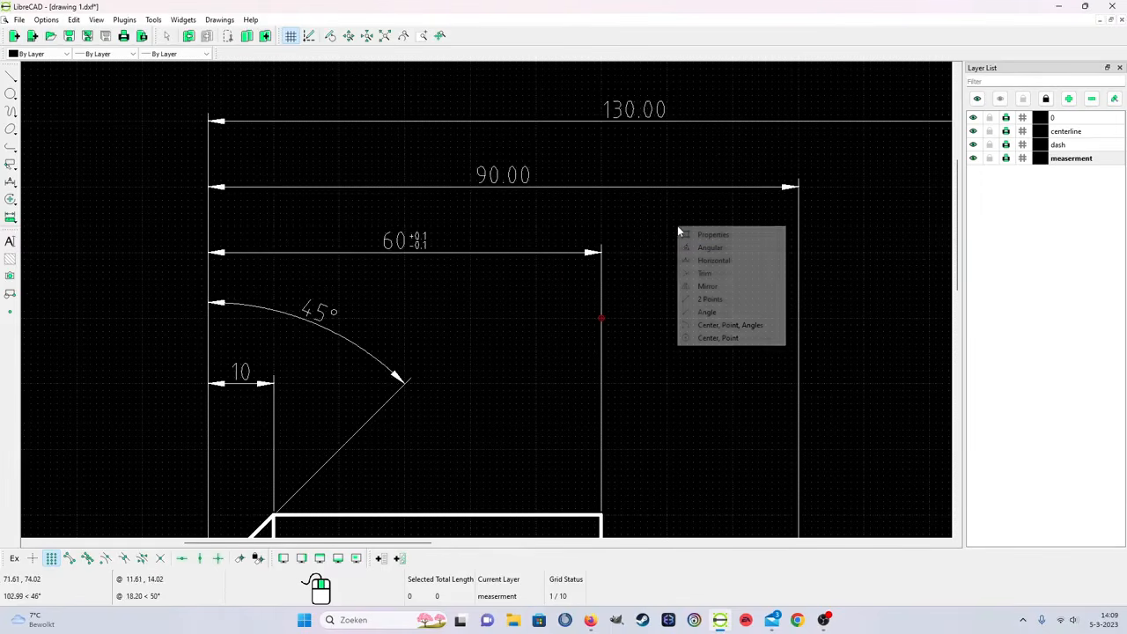
left_click(717, 234)
left_click(522, 177)
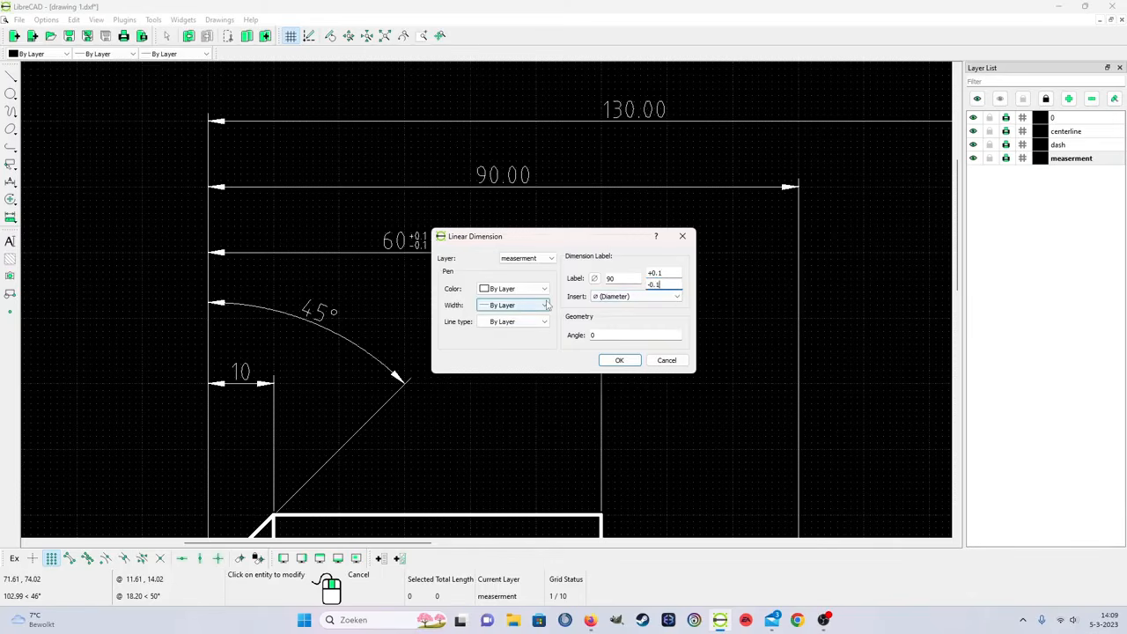
left_click(619, 358)
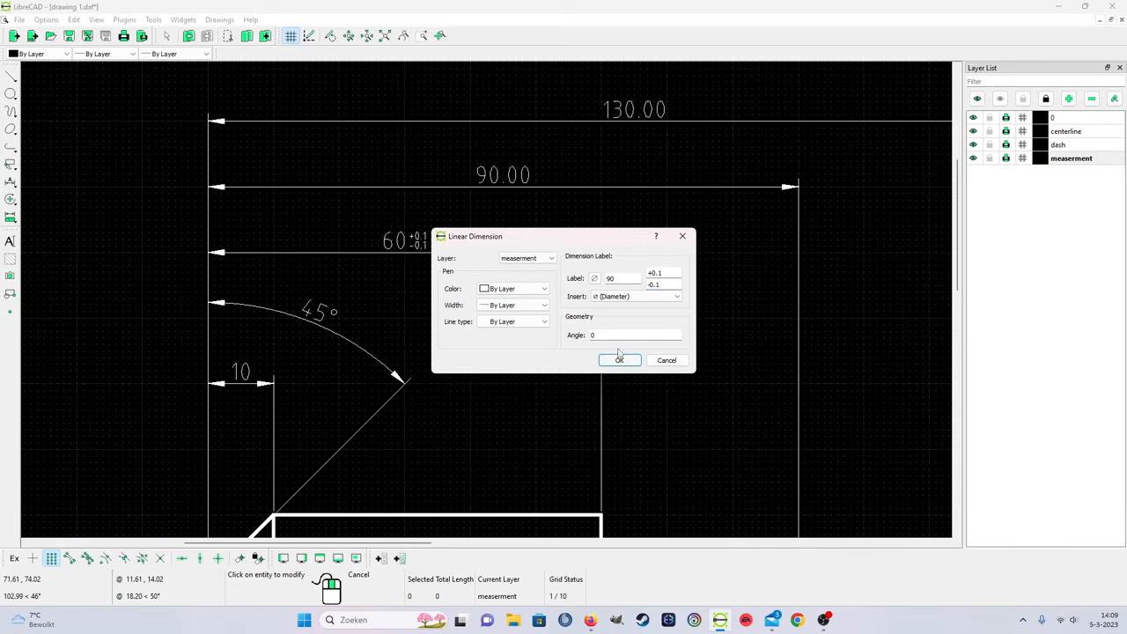
Step: Set the overall length dimension's label to 130 with an upper tolerance of 0 and a lower tolerance of -0.1
right_click(686, 148)
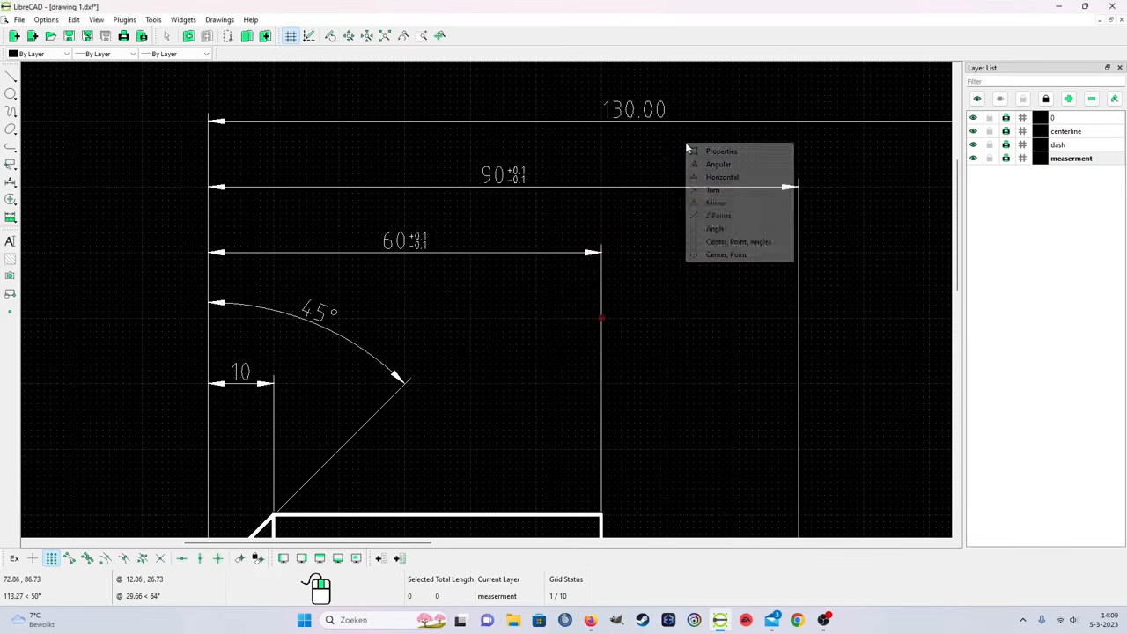
left_click(720, 150)
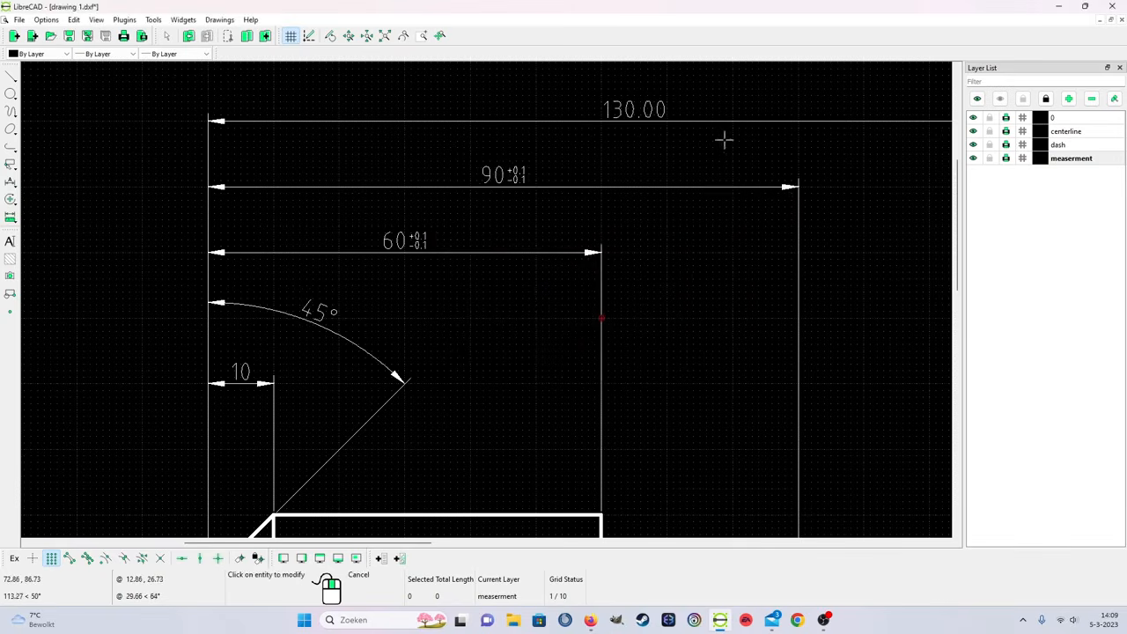
left_click(663, 105)
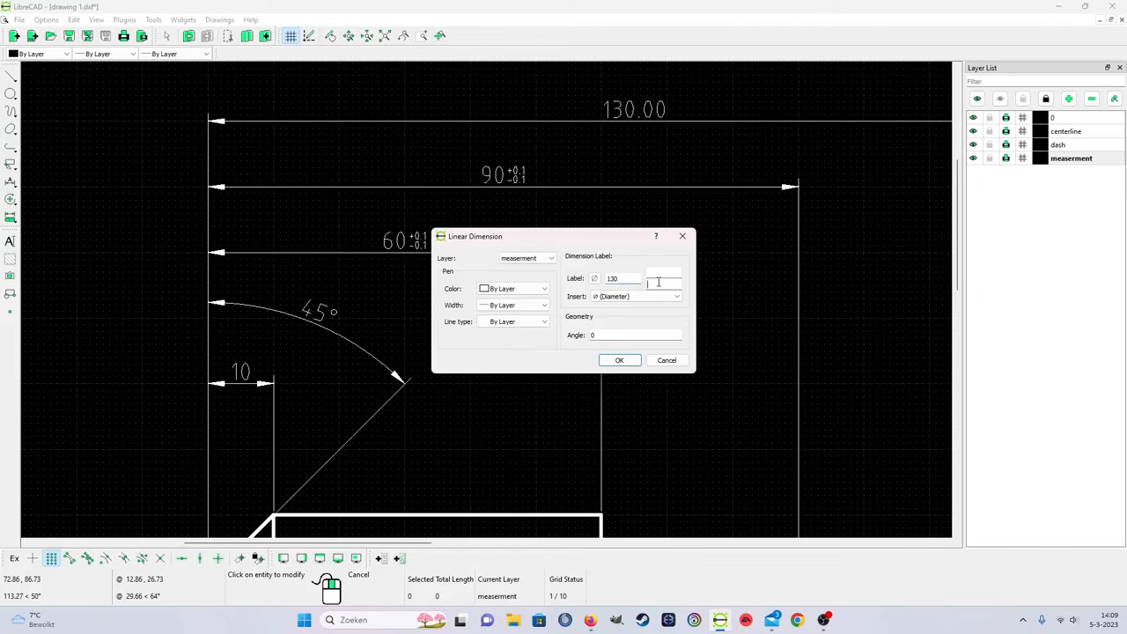
type("+")
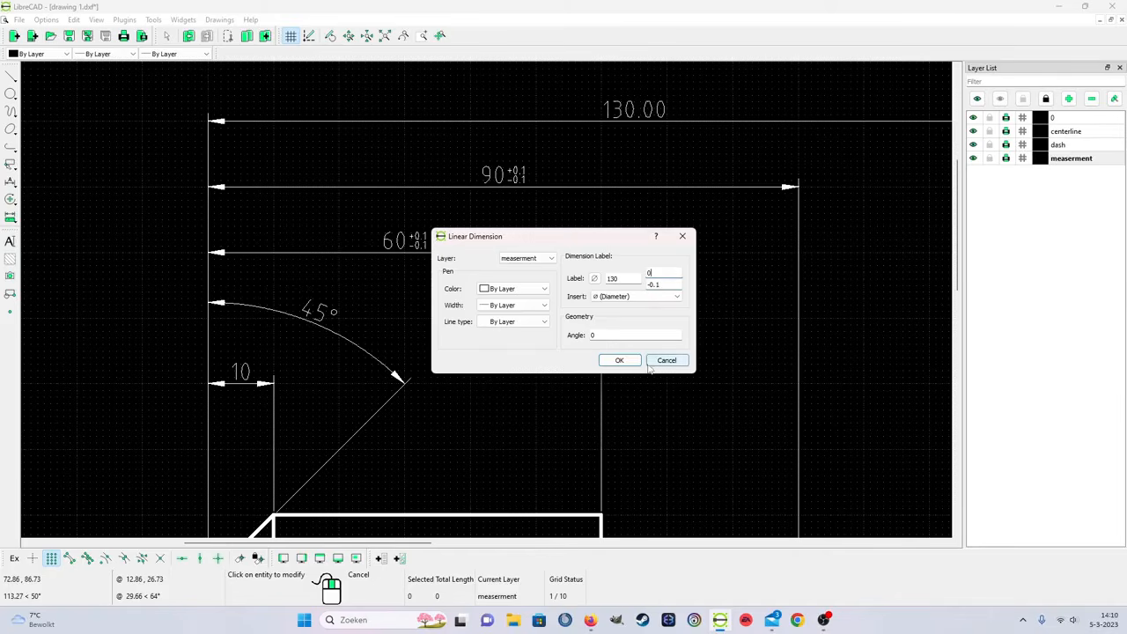
left_click(619, 361)
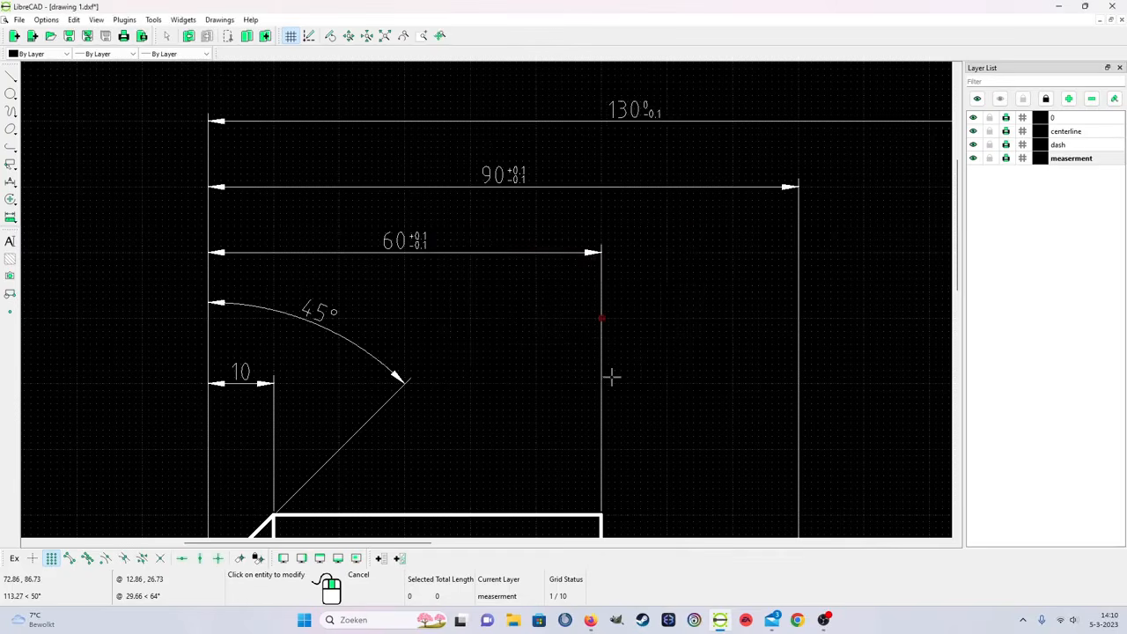
scroll(621, 362, "down", 2)
scroll(668, 352, "down", 3)
scroll(616, 423, "up", 2)
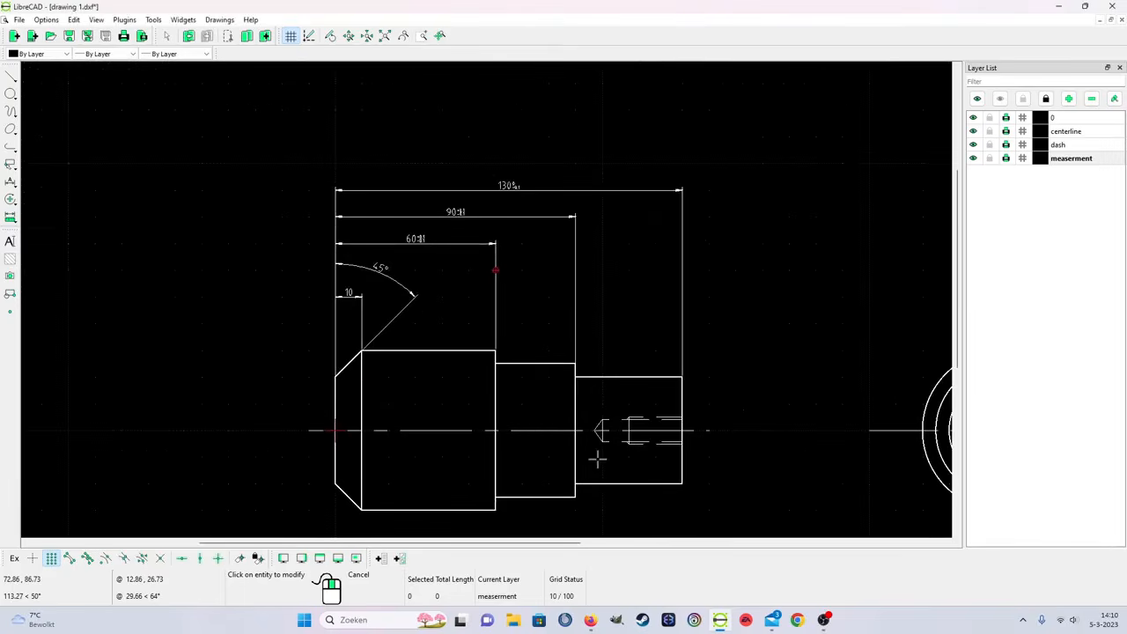
Step: Add a vertical dimension across the largest section's diameter, with its dimension line beyond the chamfered end
scroll(380, 419, "up", 1)
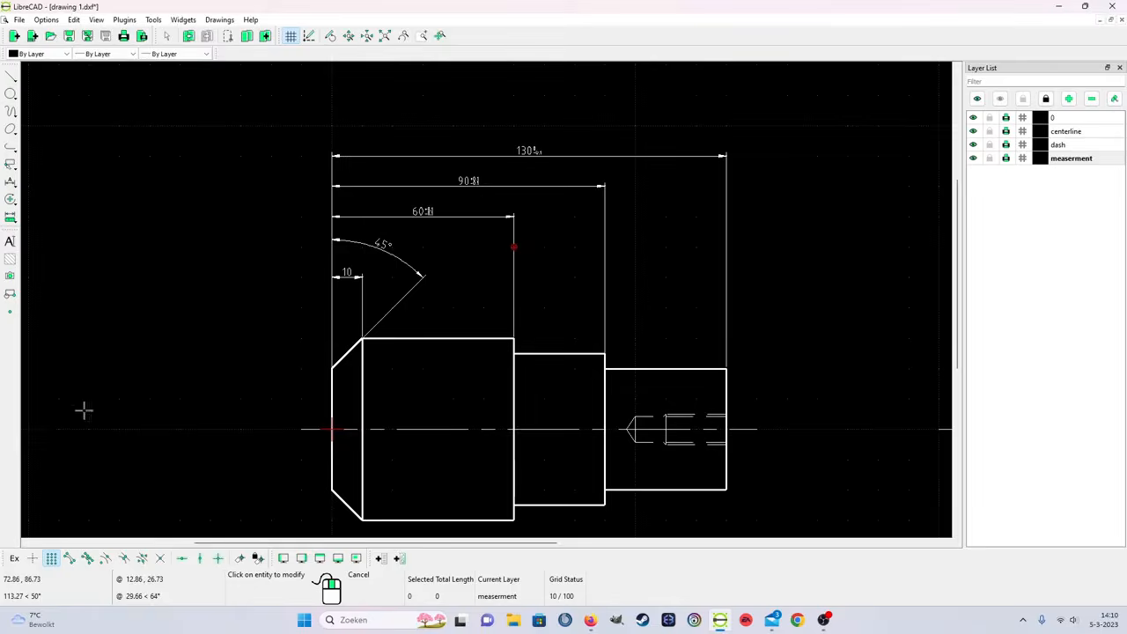
scroll(115, 352, "down", 1)
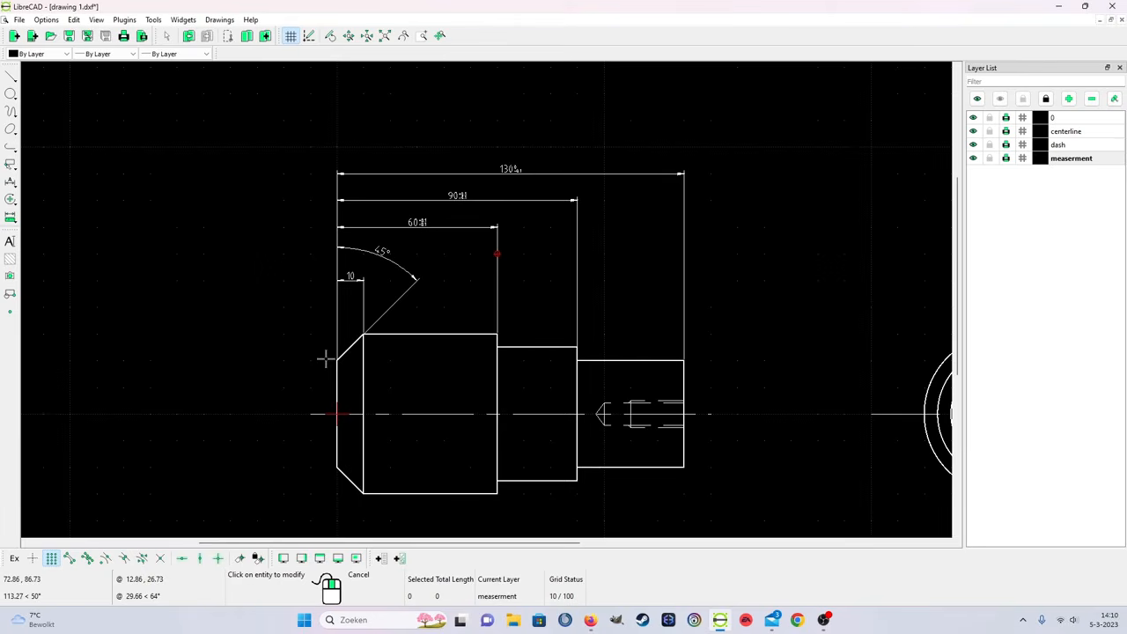
left_click(7, 182)
left_click(44, 220)
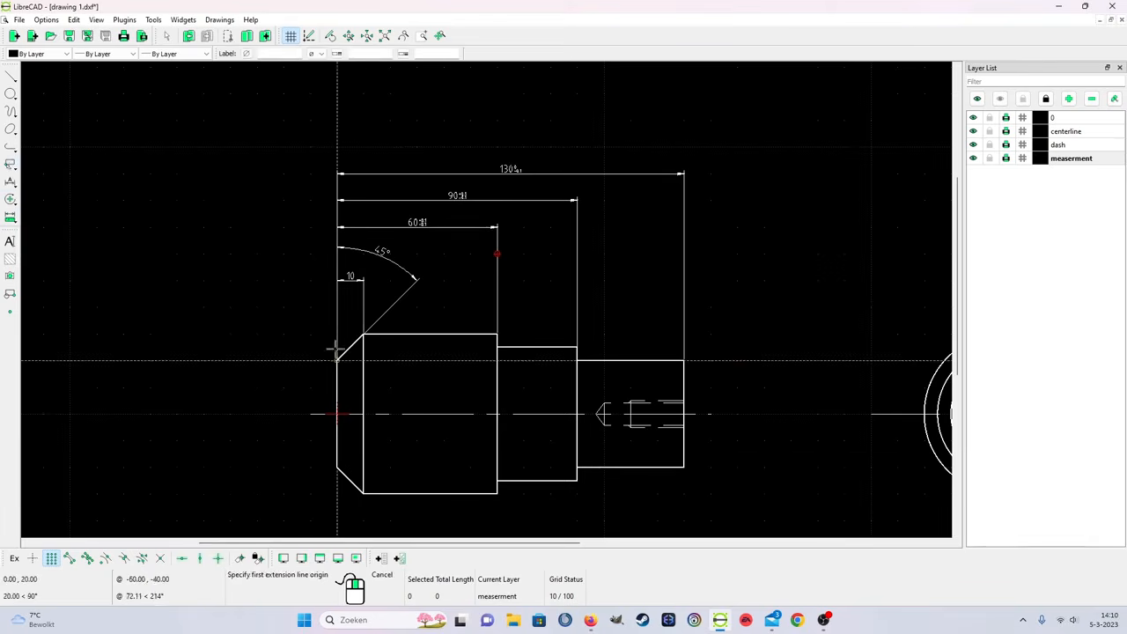
left_click(363, 335)
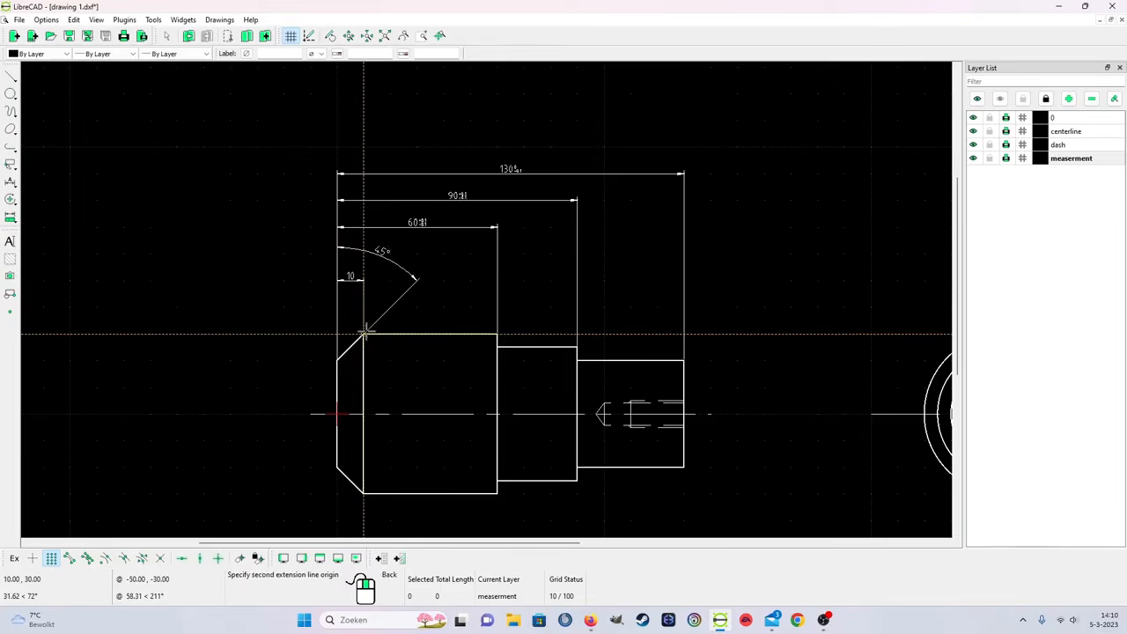
left_click(362, 492)
left_click(256, 479)
right_click(299, 525)
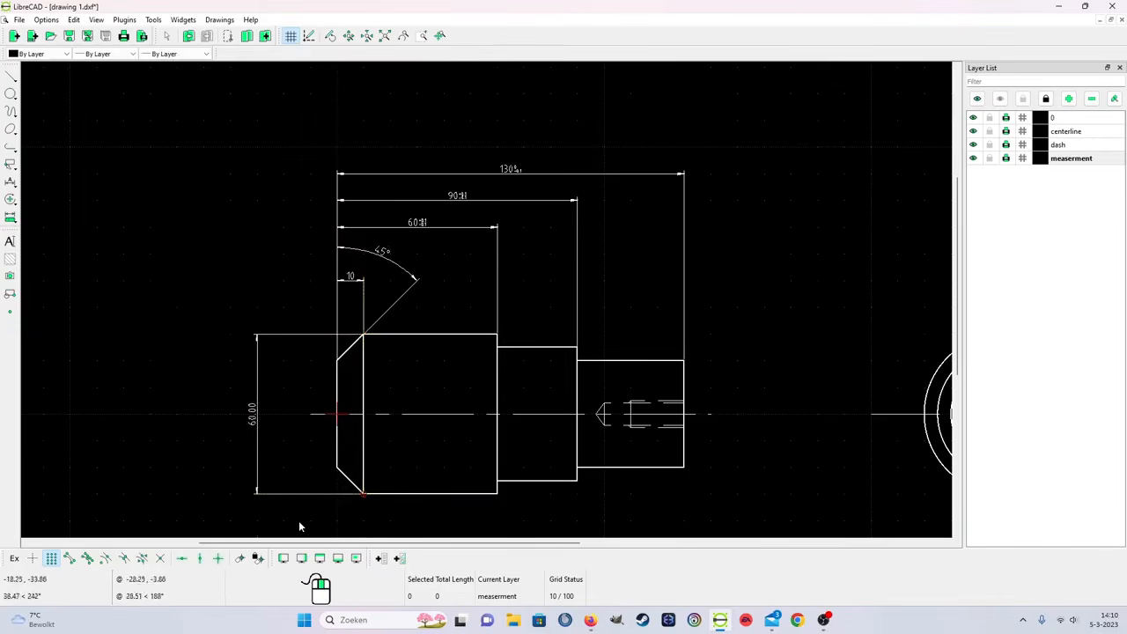
Step: Set the label of the largest section's diameter dimension to 60 H7 with a diameter symbol
right_click(156, 479)
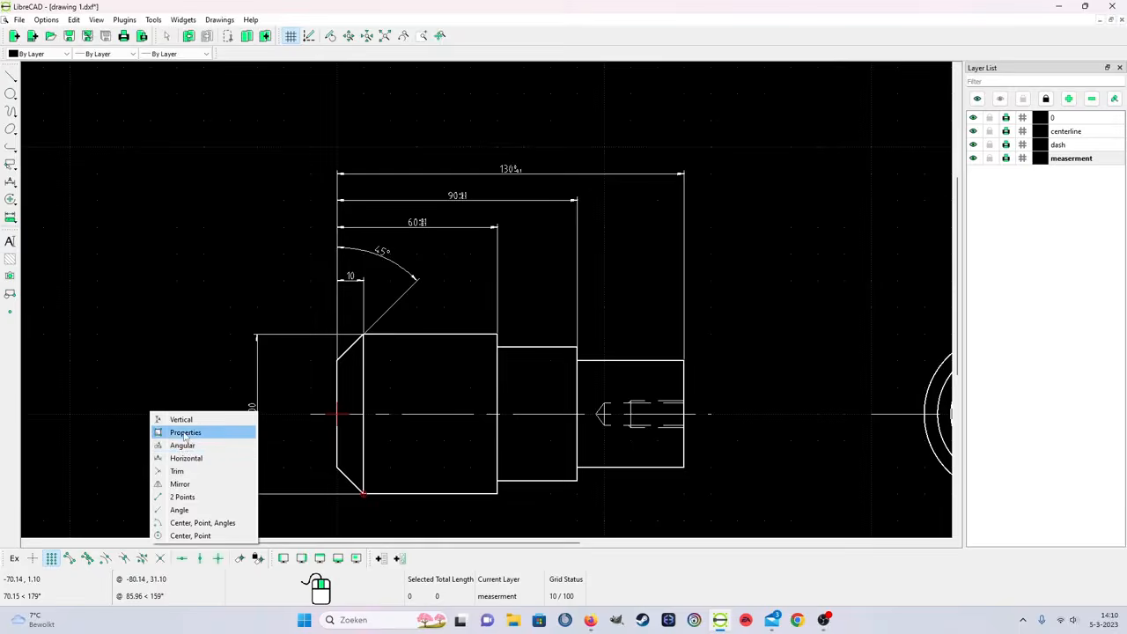
left_click(185, 433)
left_click(252, 414)
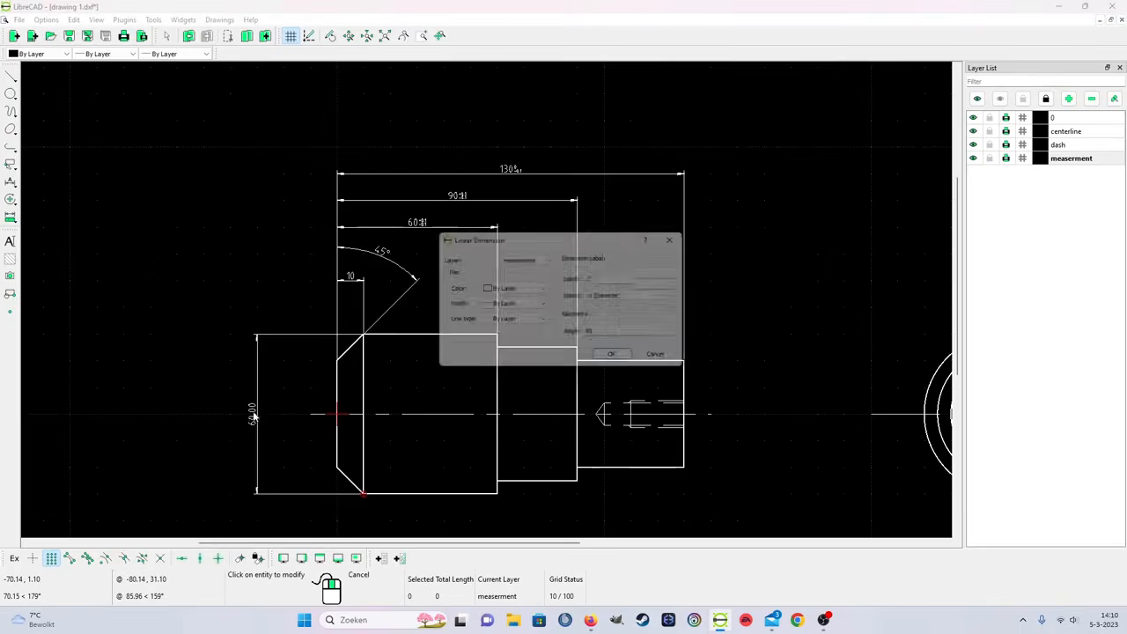
left_click(595, 278)
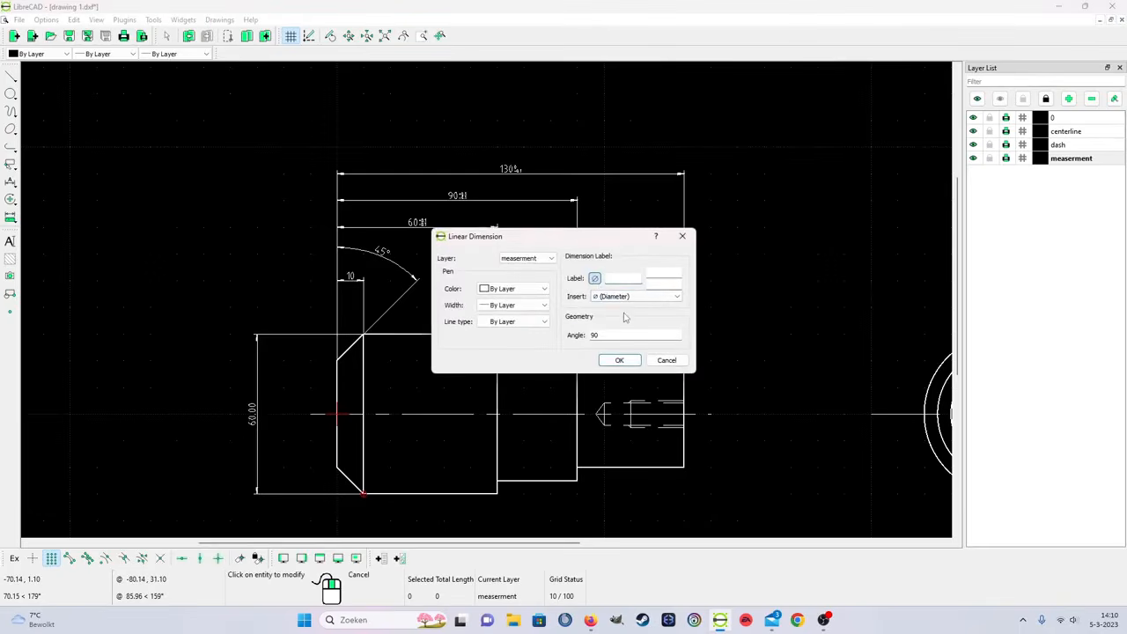
type("60 H7")
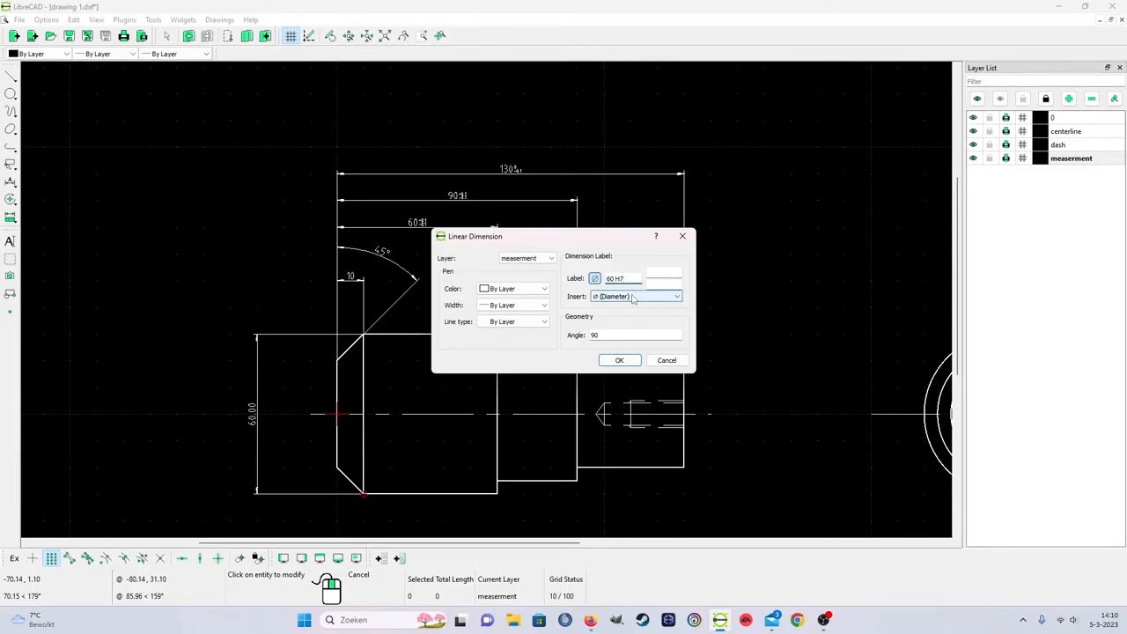
left_click(619, 360)
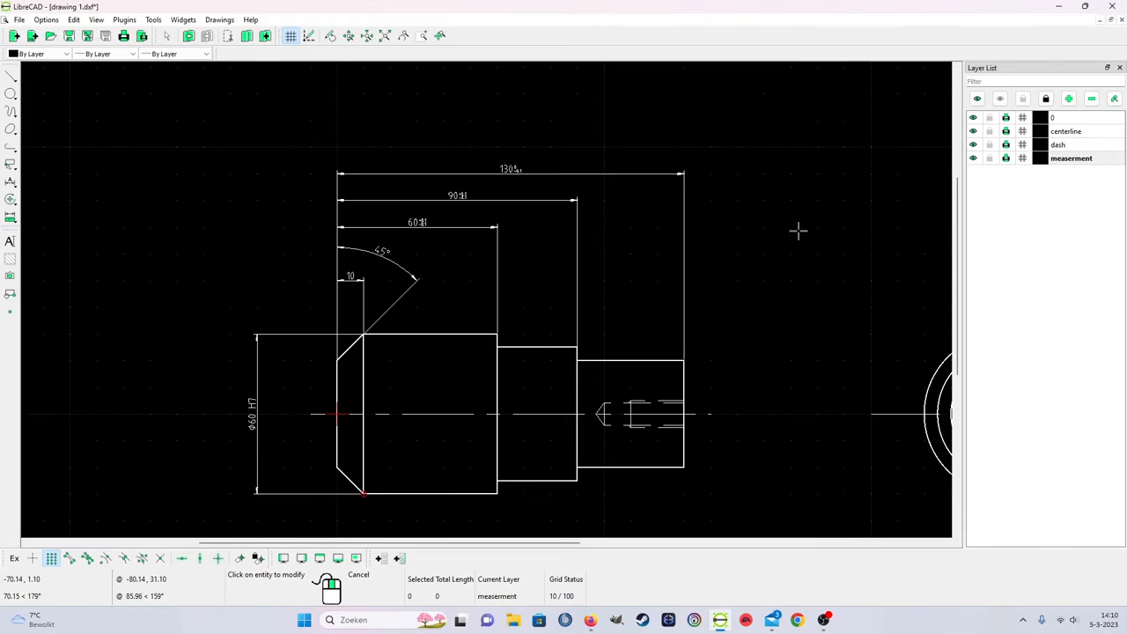
Step: Begin a vertical dimension across the middle section's diameter, picking its upper and lower corners with intersection snapping
scroll(779, 233, "down", 1)
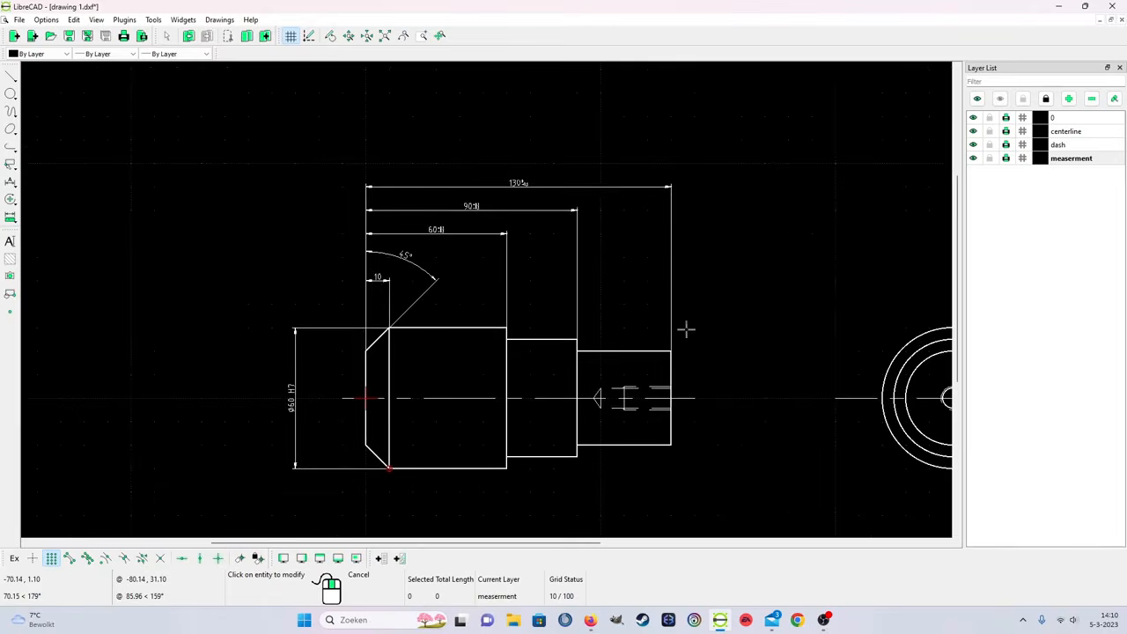
left_click(14, 181)
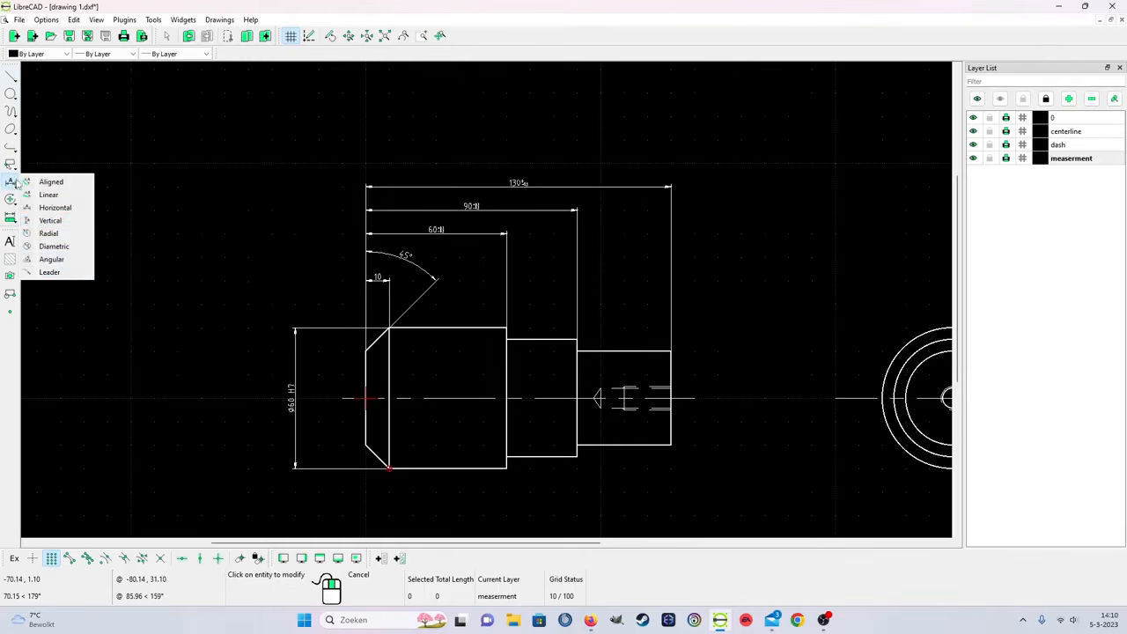
left_click(49, 221)
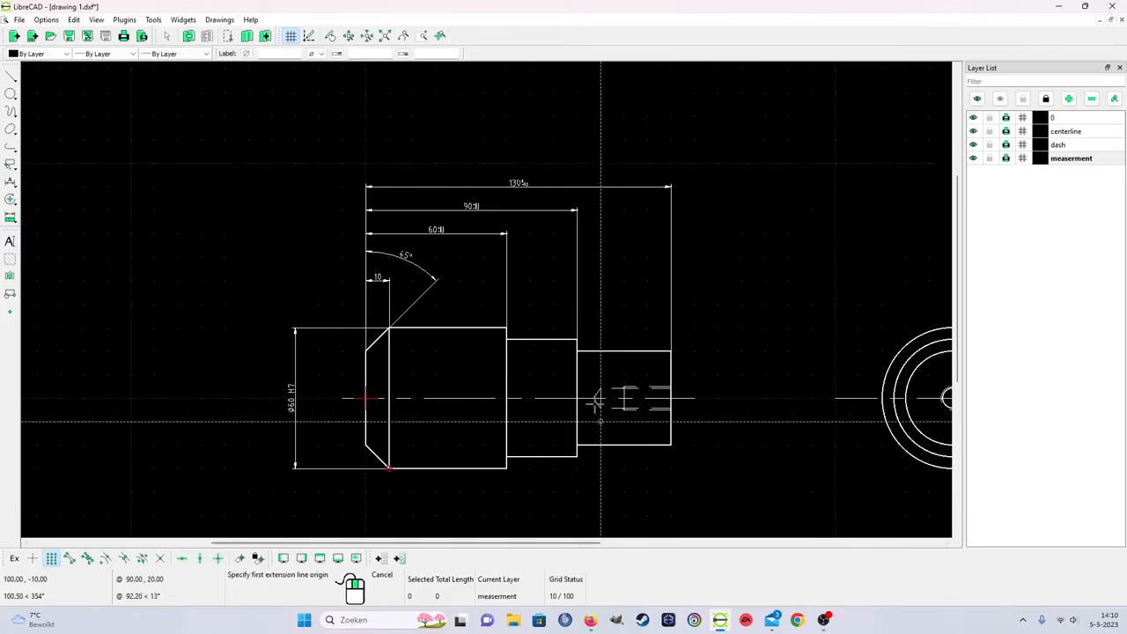
scroll(586, 374, "up", 2)
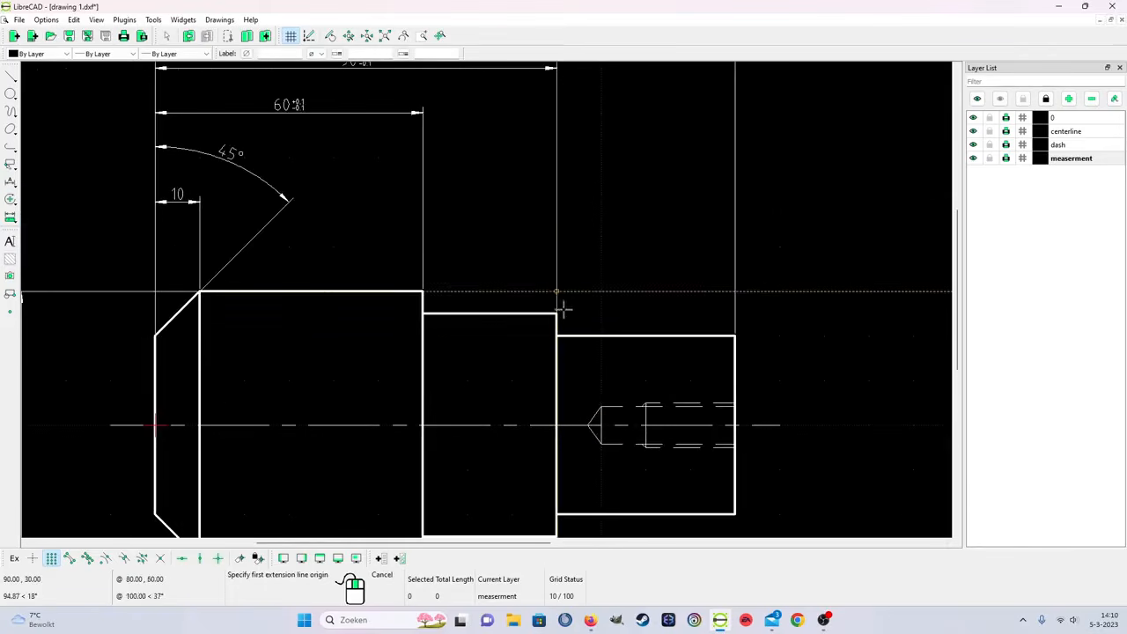
scroll(561, 308, "up", 3)
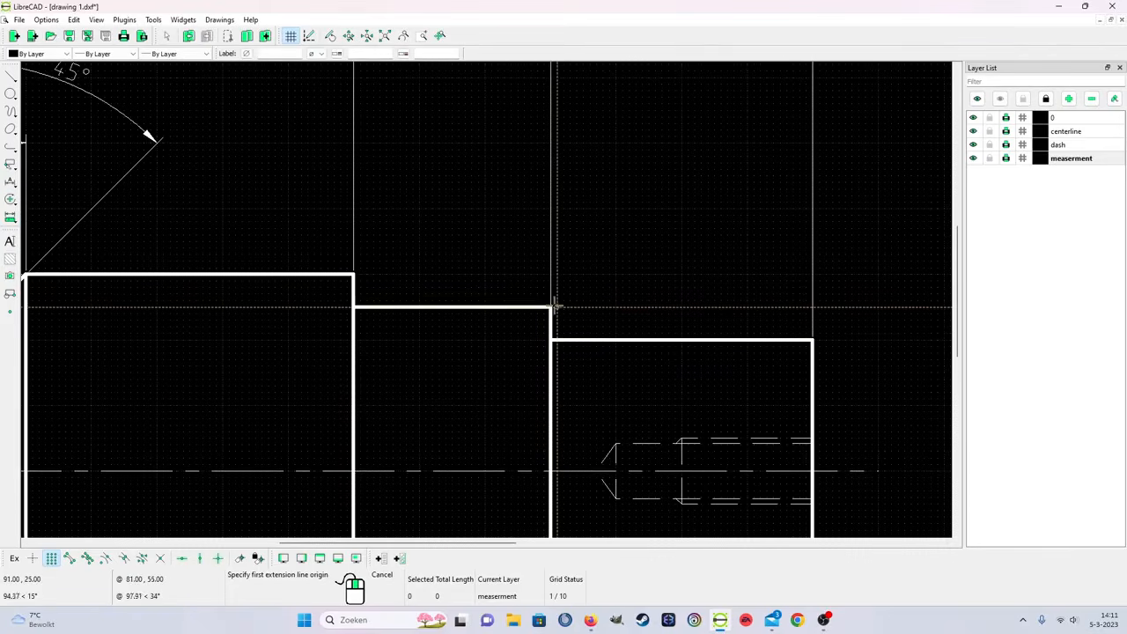
scroll(499, 357, "down", 2)
scroll(498, 357, "down", 2)
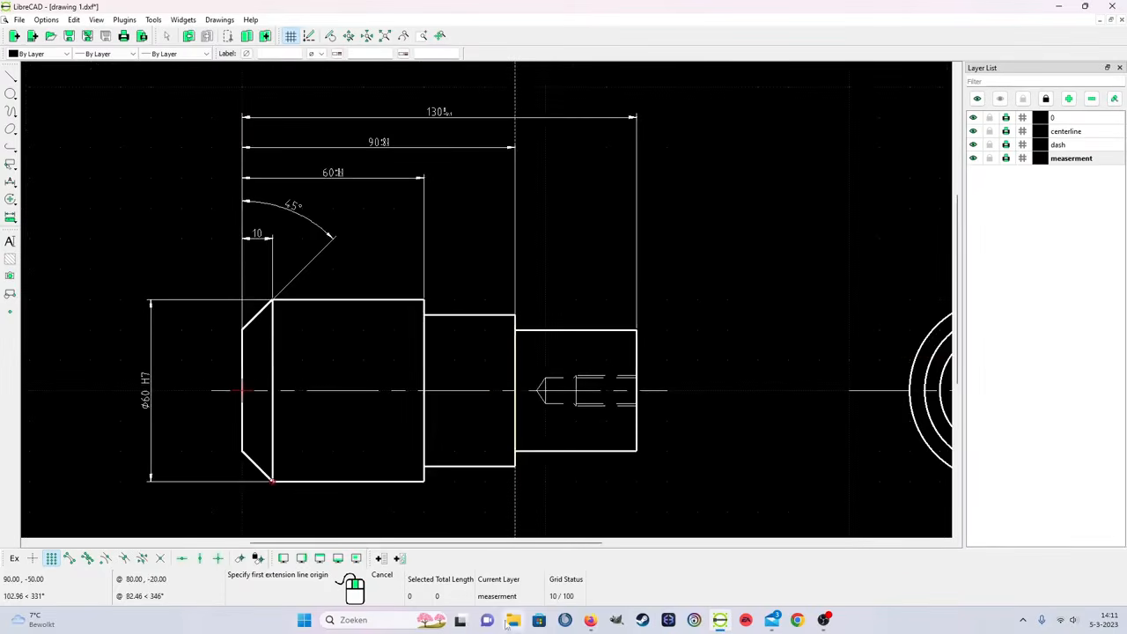
left_click(160, 558)
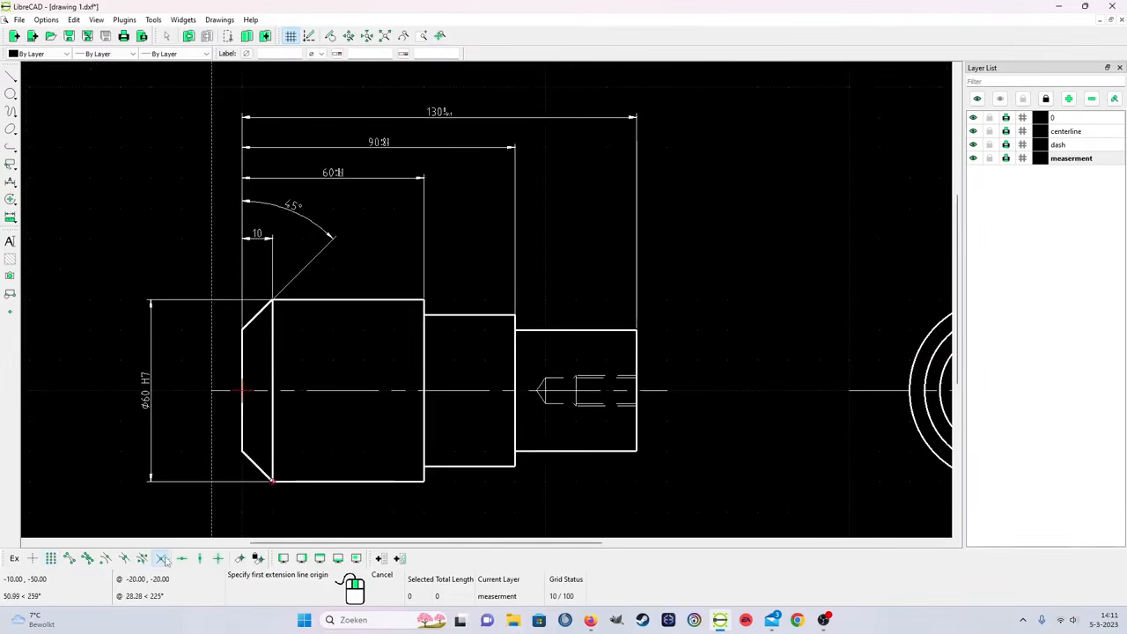
left_click(520, 313)
left_click(516, 465)
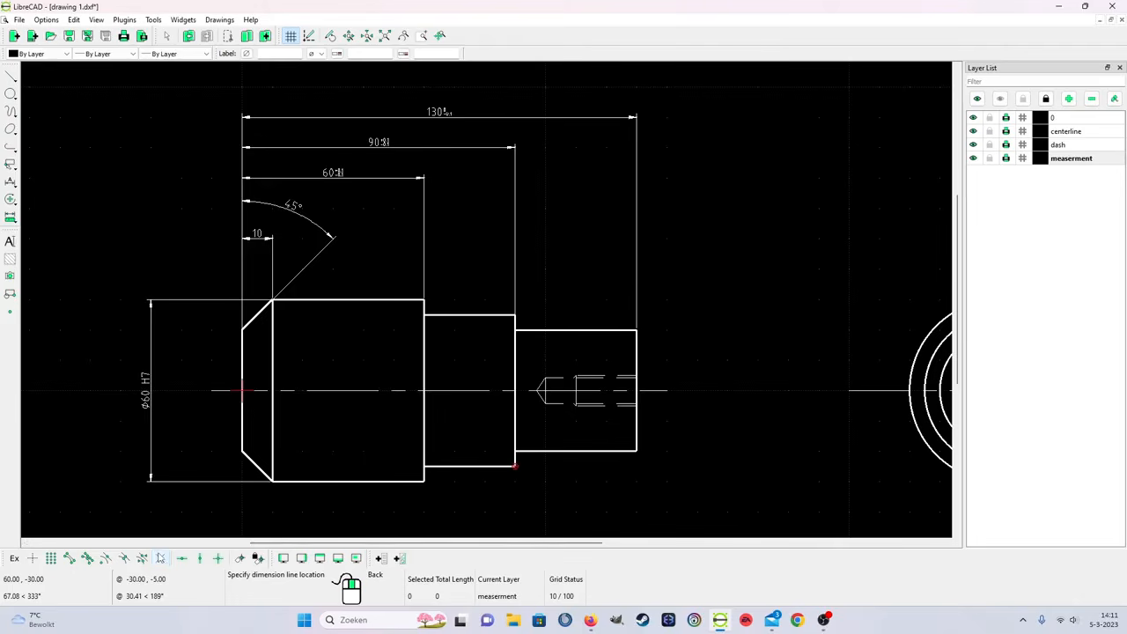
Step: Place the middle section's diameter dimension with grid snapping beyond the shaft's narrow end and move its dimension line farther out
left_click(51, 558)
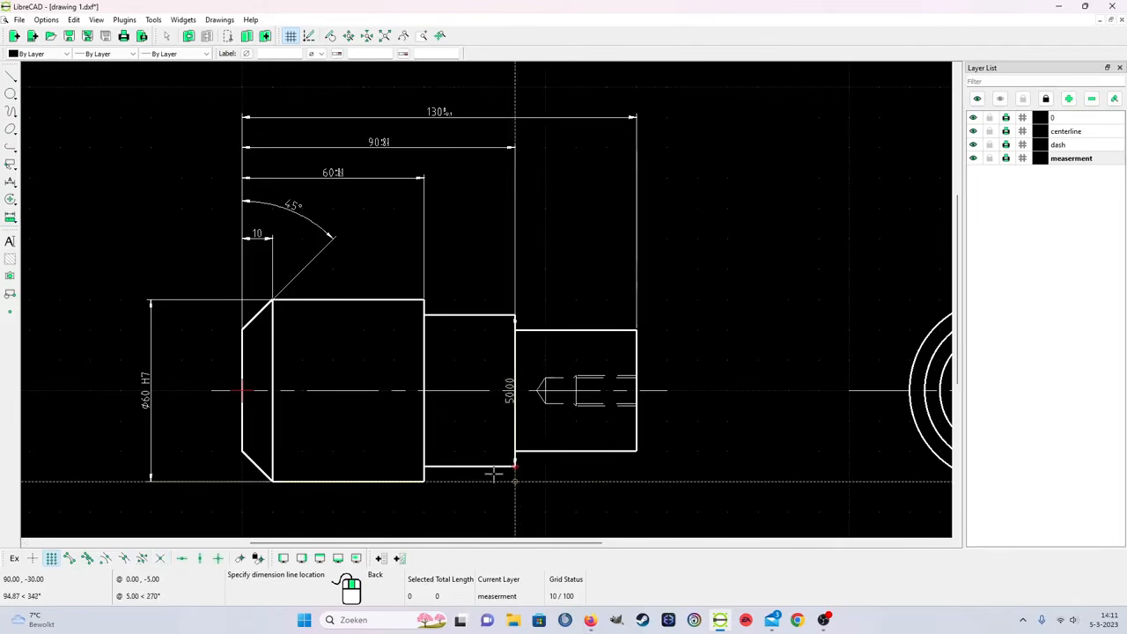
left_click(727, 460)
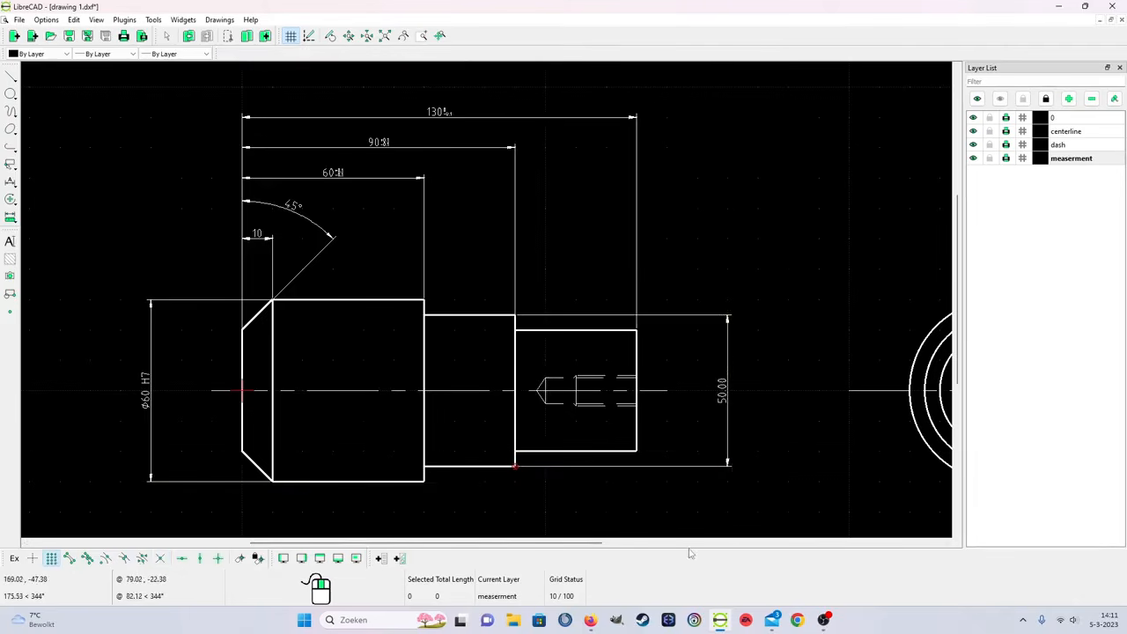
left_click(728, 467)
left_click_drag(727, 468, 813, 473)
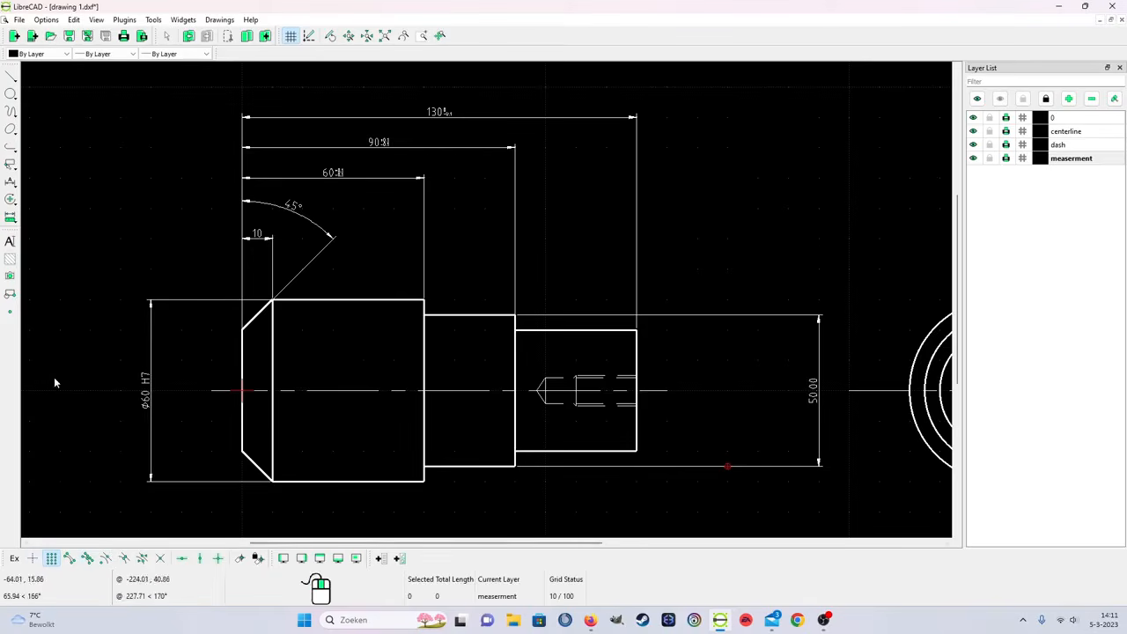
Step: Add a vertical dimension across the smallest section's diameter, placed between the shaft's end and the middle section's diameter dimension
left_click(15, 186)
left_click(46, 220)
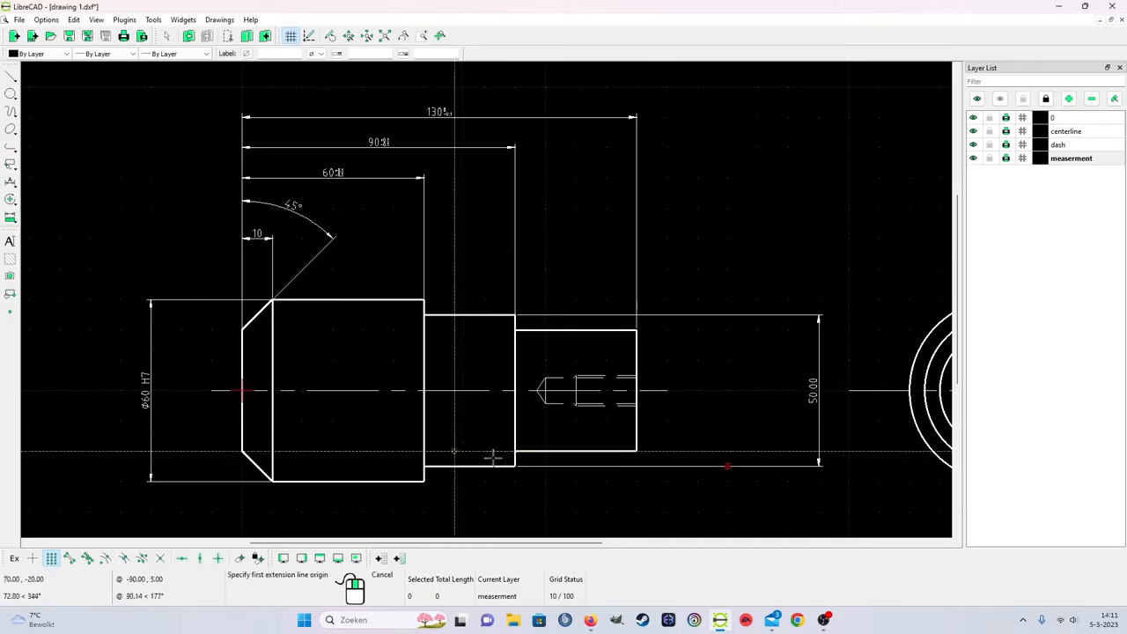
left_click(636, 330)
left_click(636, 451)
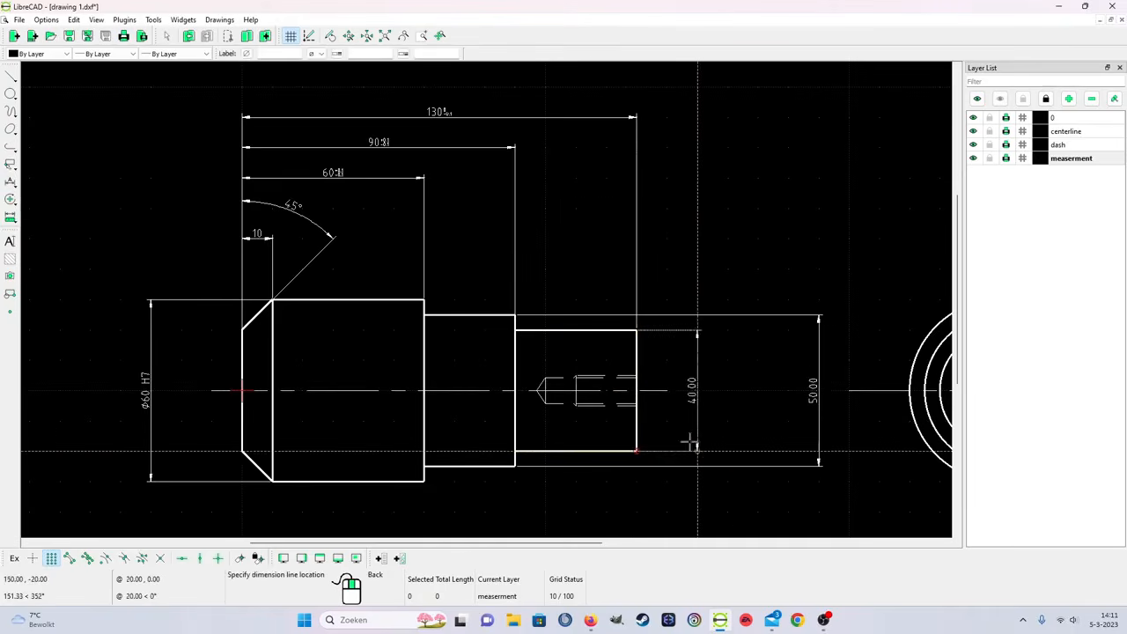
left_click(729, 445)
right_click(731, 445)
scroll(778, 426, "down", 2)
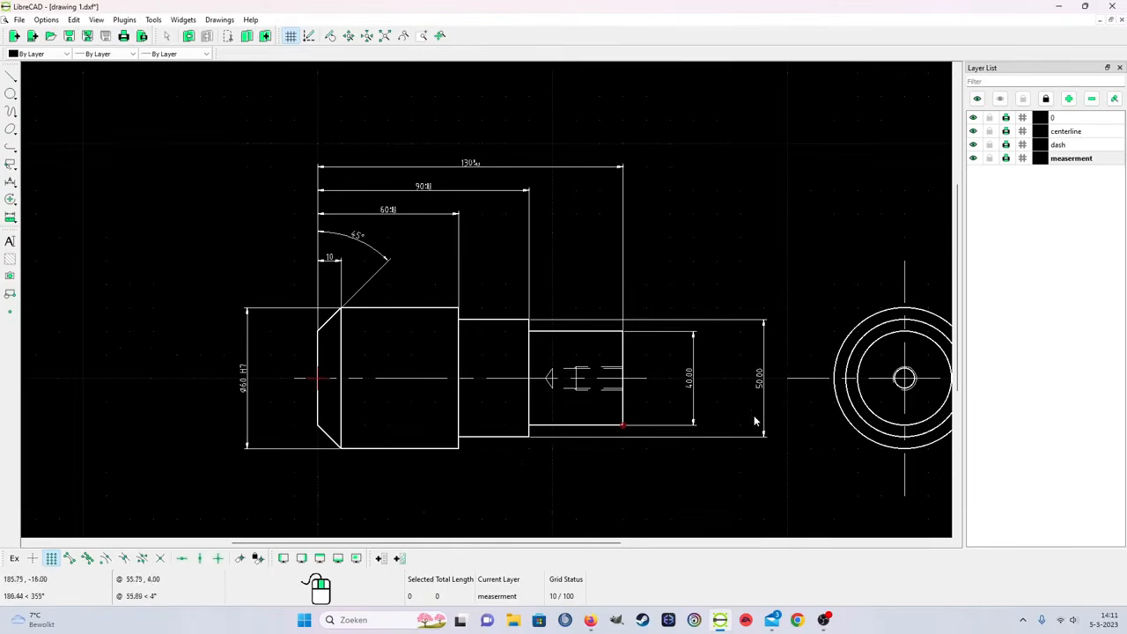
Step: Move the smallest section's diameter dimension line farther out, closer to the middle section's dimension, with grid snapping turned off
scroll(680, 443, "up", 2)
left_click(675, 414)
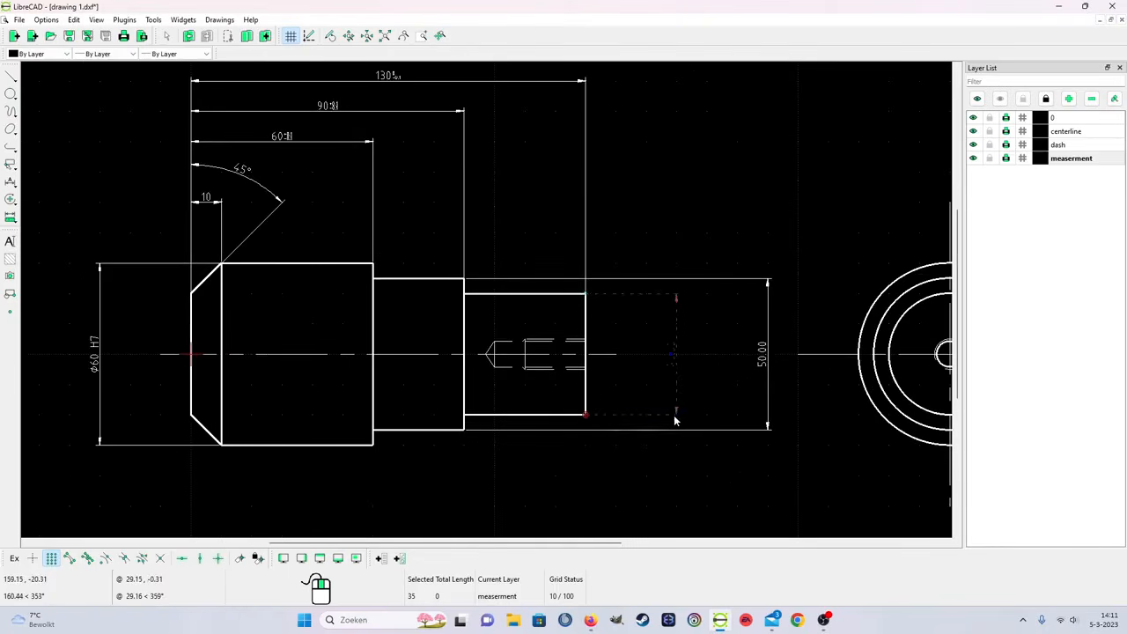
mouse_move(676, 415)
left_mouse_down()
mouse_move(738, 415)
mouse_move(689, 413)
left_mouse_up()
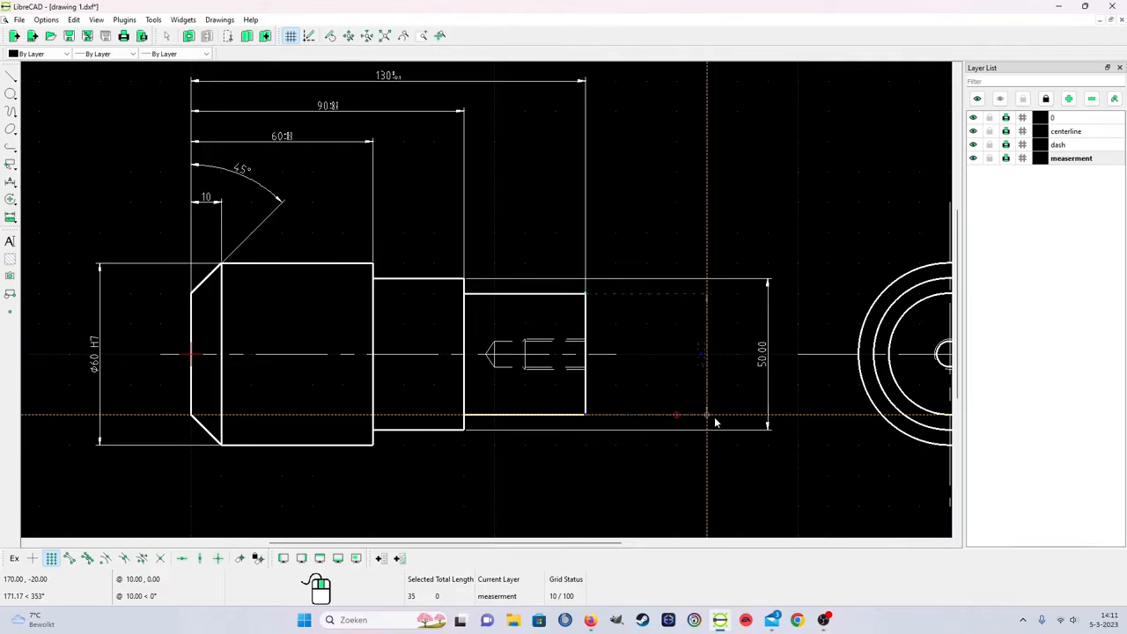
left_click(705, 435)
left_click(707, 416)
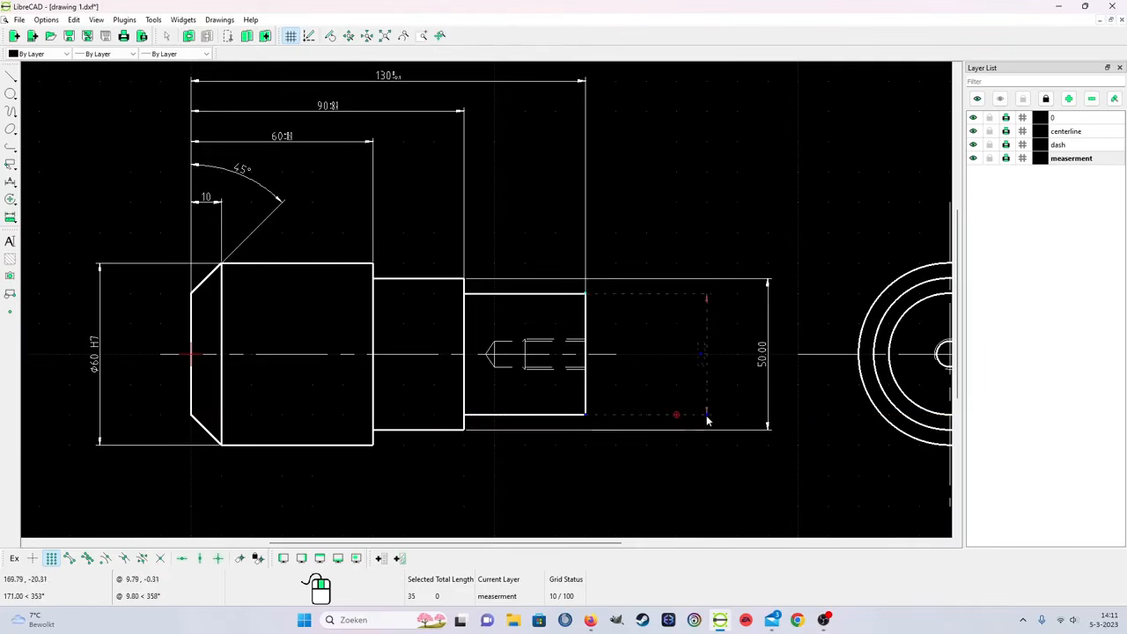
left_click(706, 416)
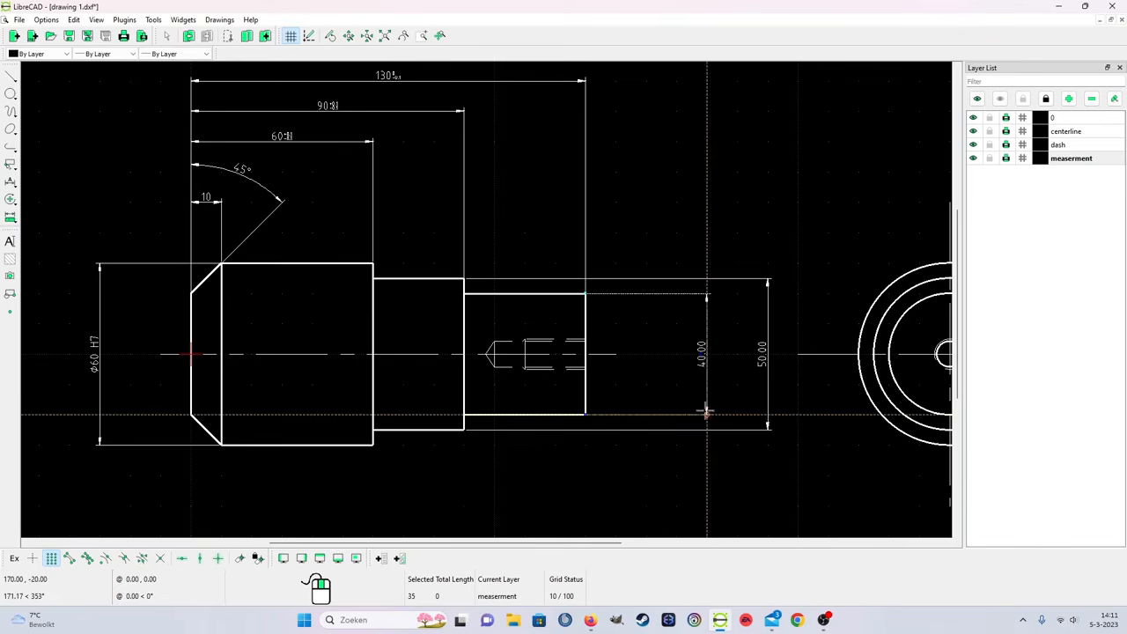
left_click(705, 414)
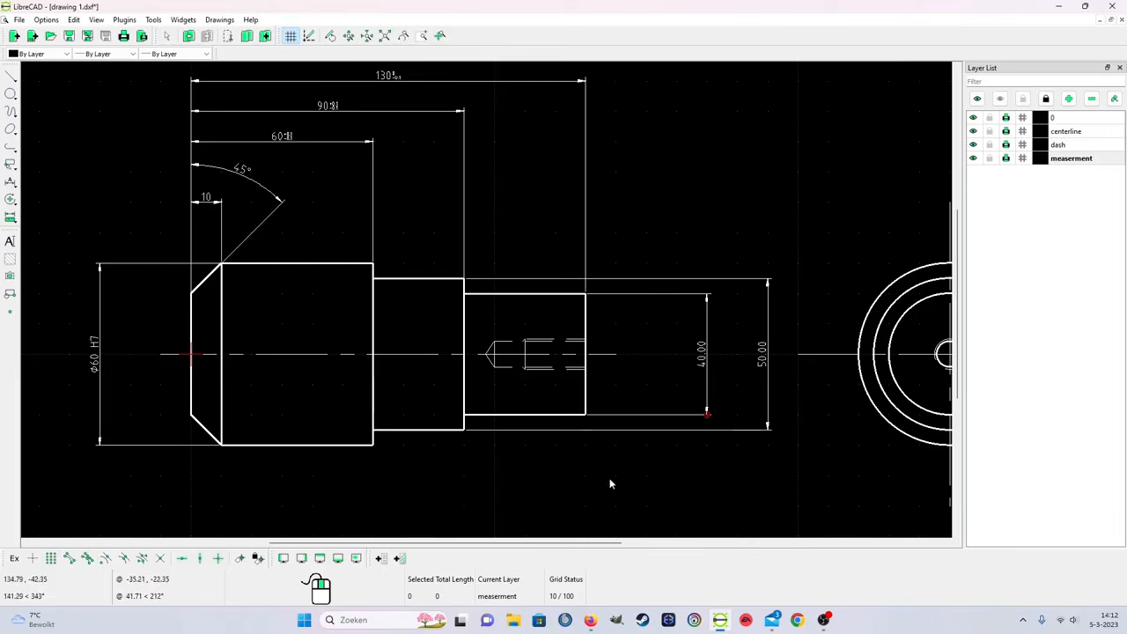
left_click(706, 415)
mouse_move(706, 416)
left_mouse_down()
mouse_move(717, 417)
mouse_move(692, 418)
mouse_move(738, 418)
mouse_move(713, 417)
mouse_move(727, 417)
left_mouse_up()
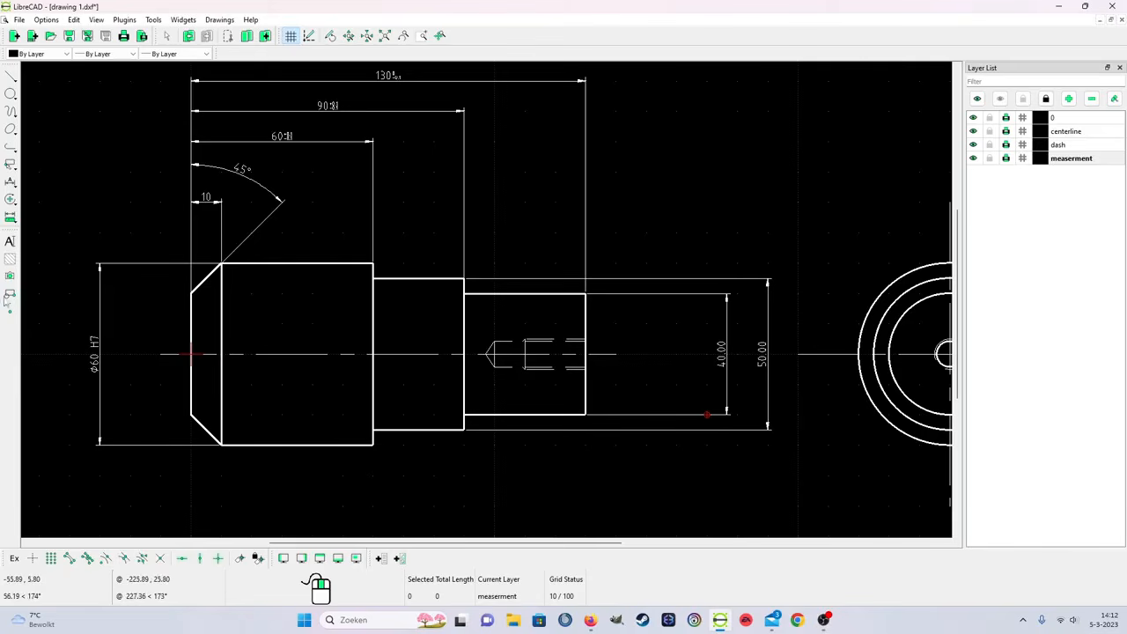
left_click(13, 182)
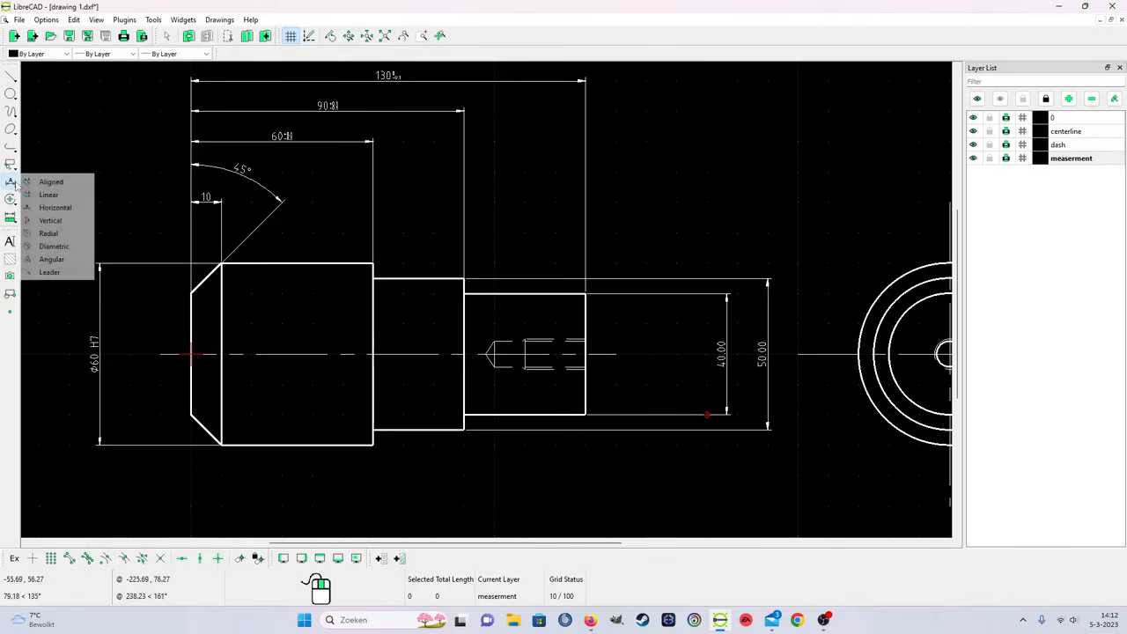
left_click(50, 220)
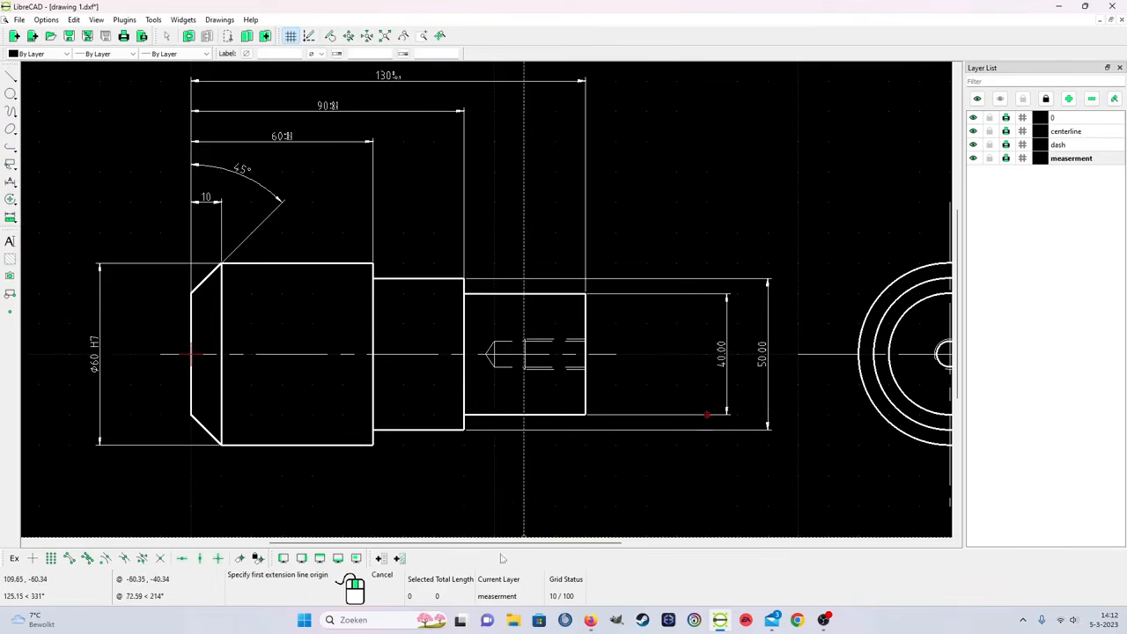
scroll(574, 347, "up", 2)
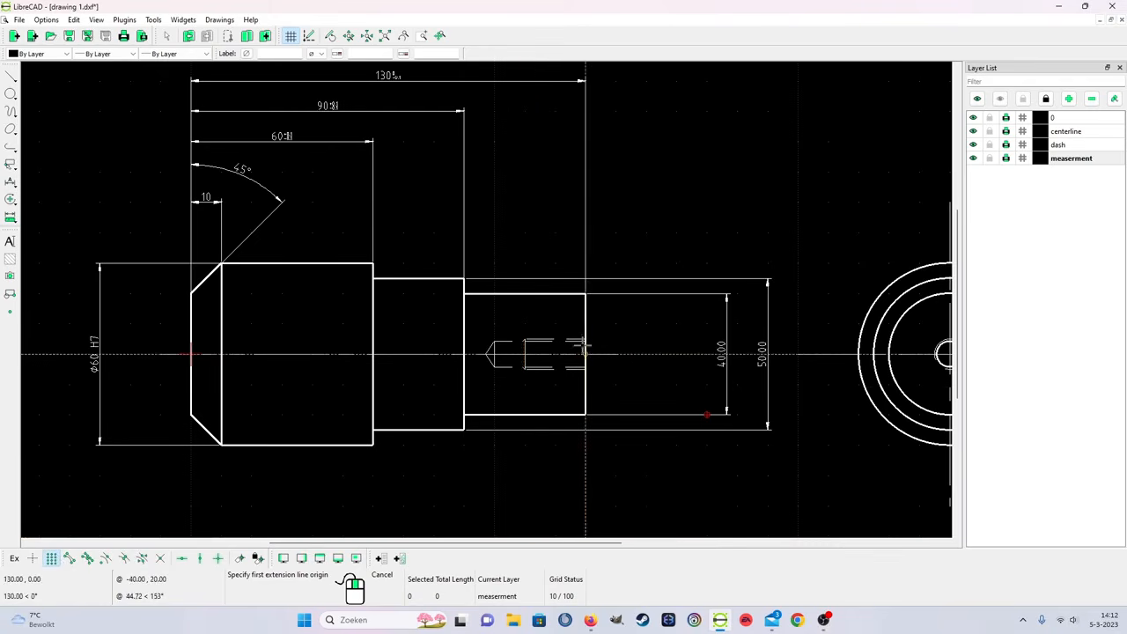
scroll(577, 359, "up", 3)
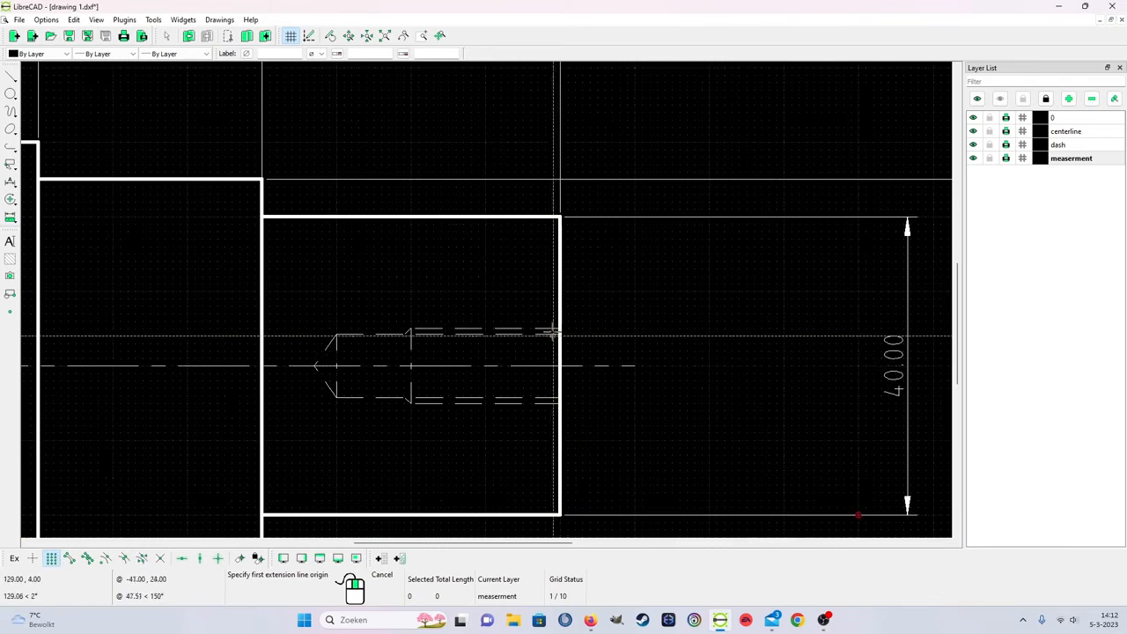
left_click(552, 330)
left_click(553, 404)
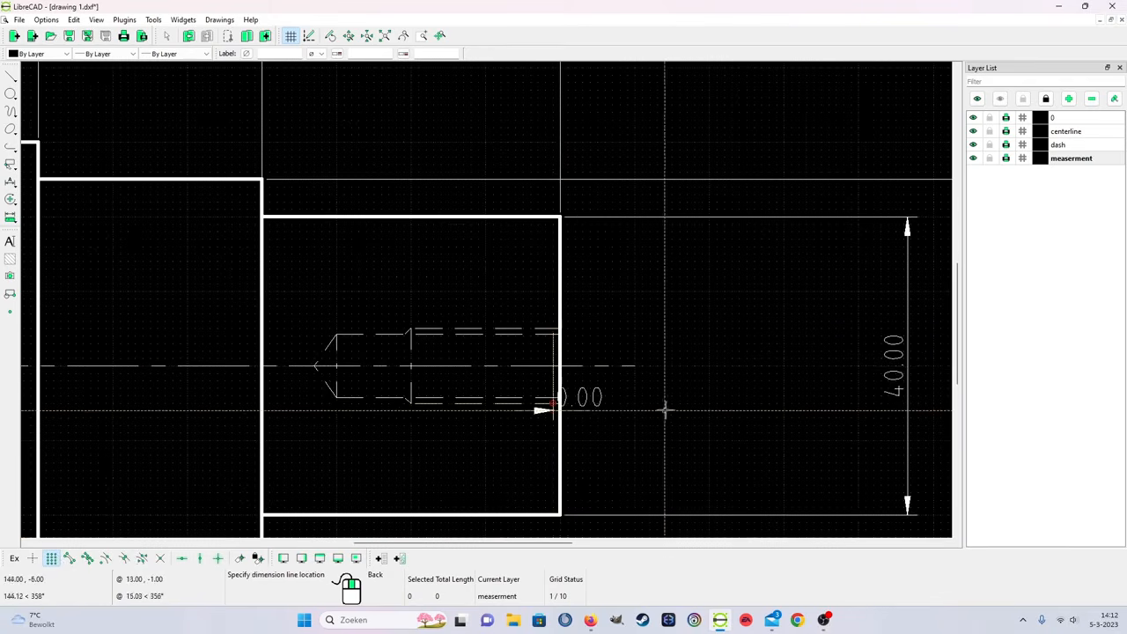
right_click(676, 365)
right_click(676, 365)
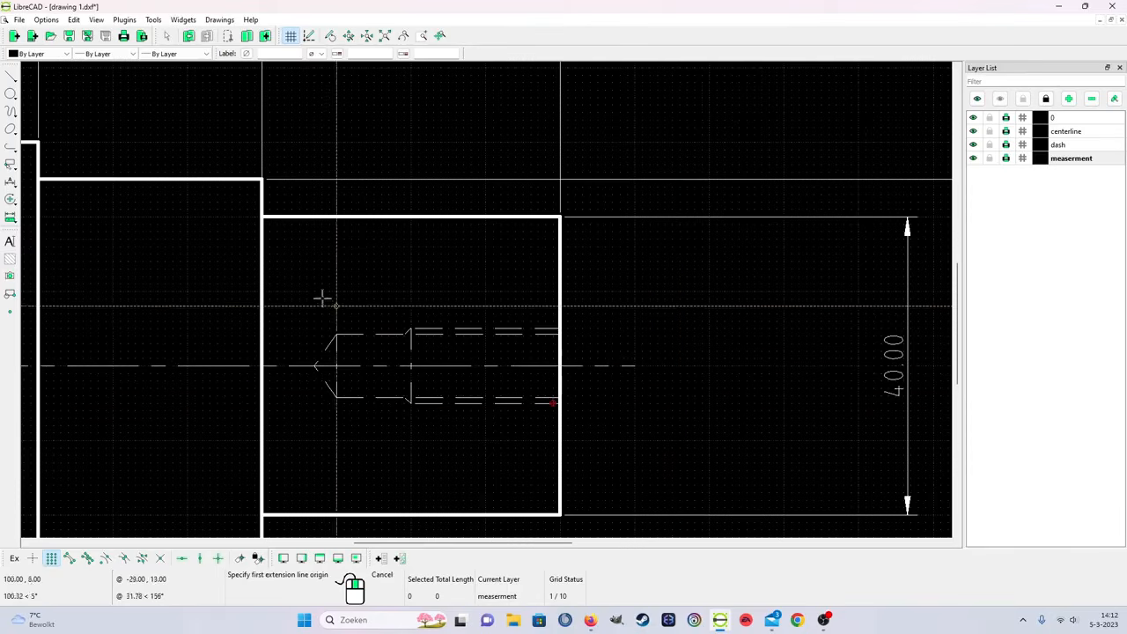
Step: Add a vertical dimension across the threaded hole's outer diameter, placed between the shaft's narrow end and the smallest section's diameter dimension
left_click(10, 181)
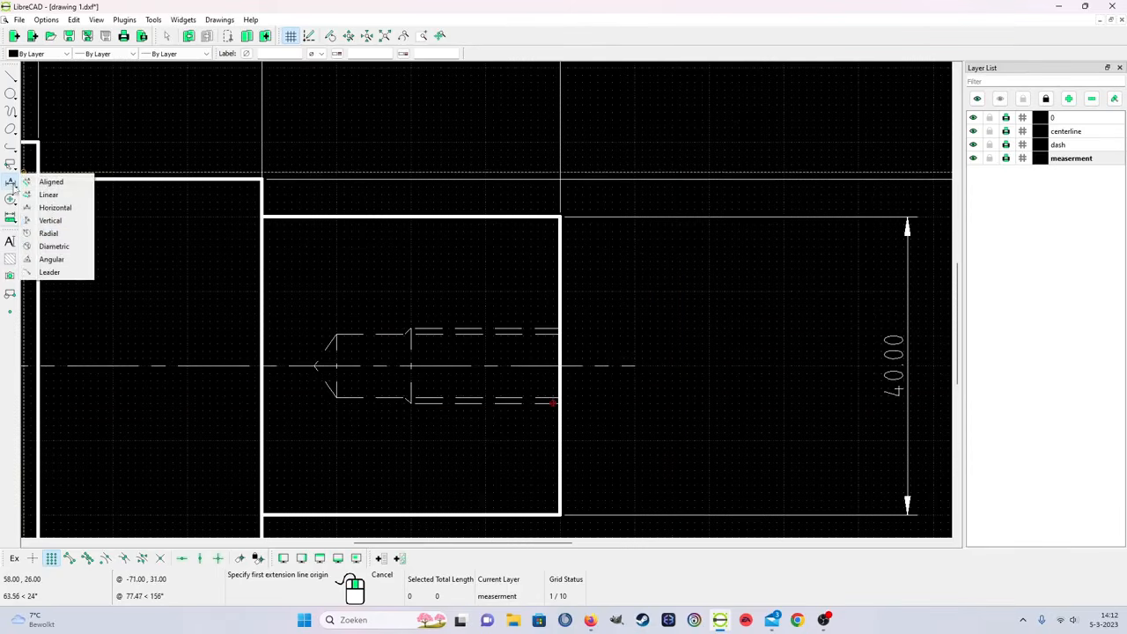
left_click(45, 220)
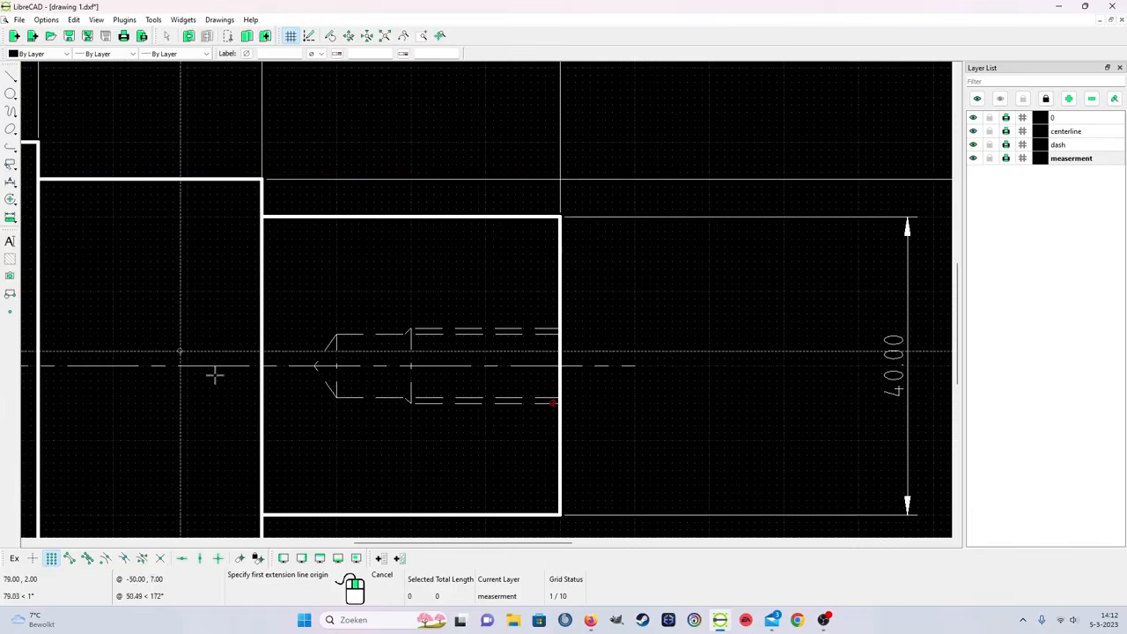
left_click(553, 330)
left_click(553, 403)
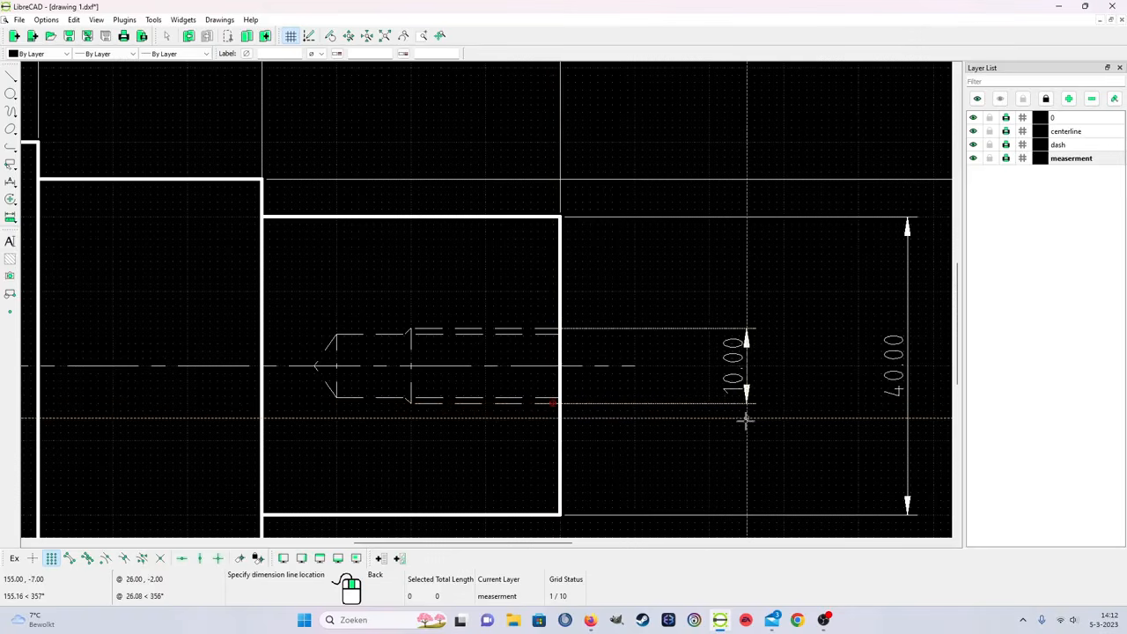
left_click(745, 410)
Step: Set the label of the threaded hole's diameter dimension to M10
right_click(768, 465)
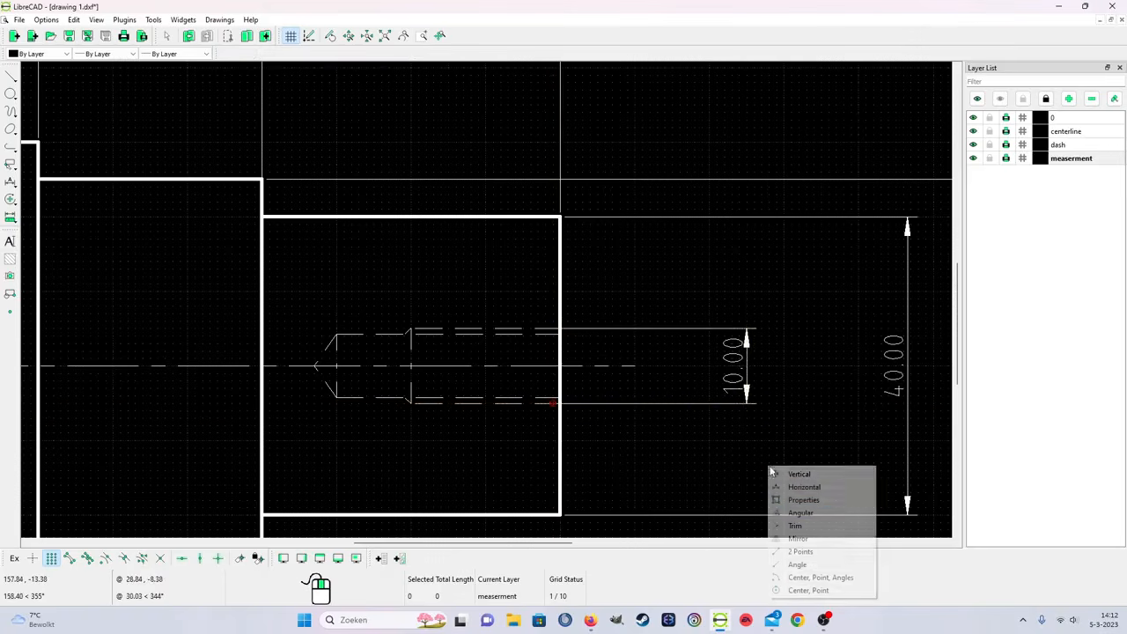
left_click(810, 499)
left_click(737, 388)
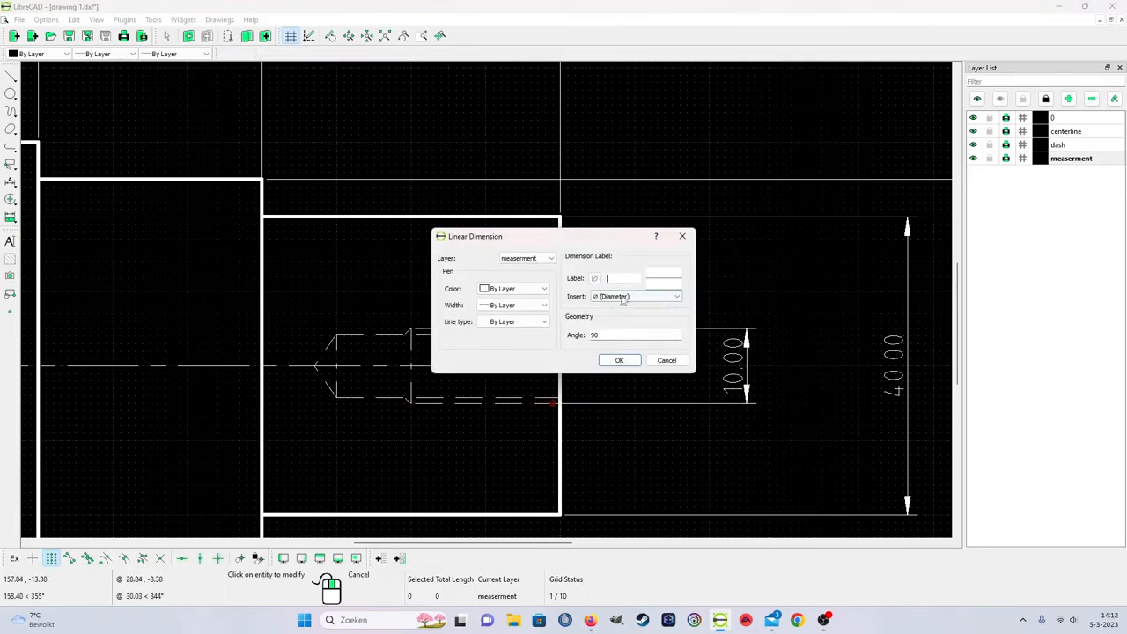
type("M10")
left_click(619, 360)
Step: Add a horizontal dimension from the hole's conical tip to the shaft's narrow end, placed below the shaft
scroll(632, 402, "down", 2)
scroll(632, 401, "down", 4)
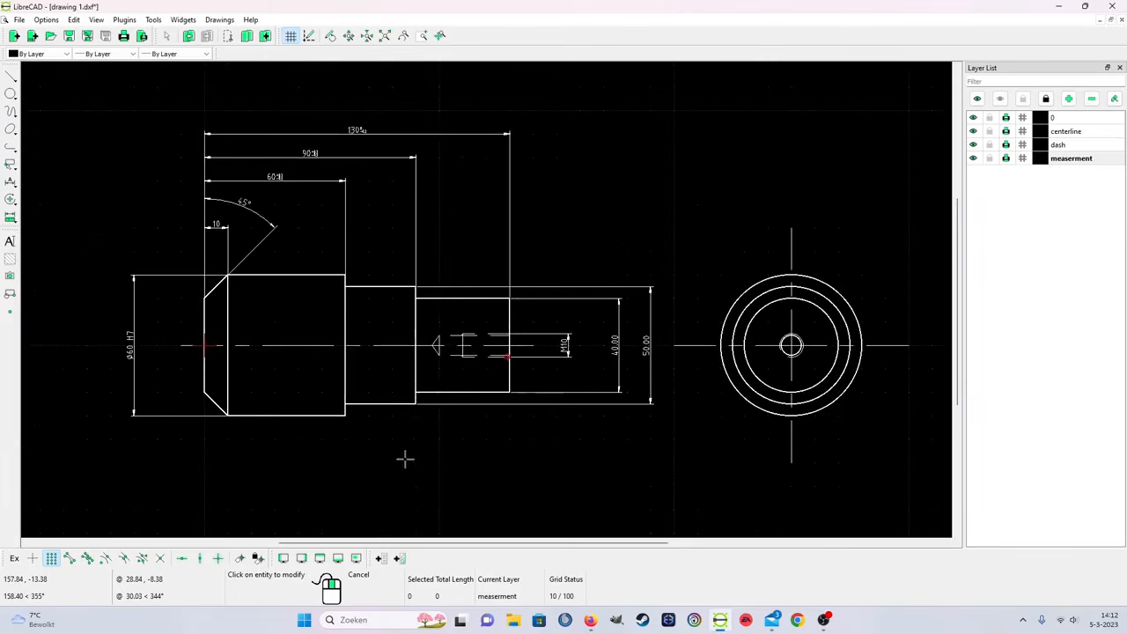
scroll(400, 378, "up", 2)
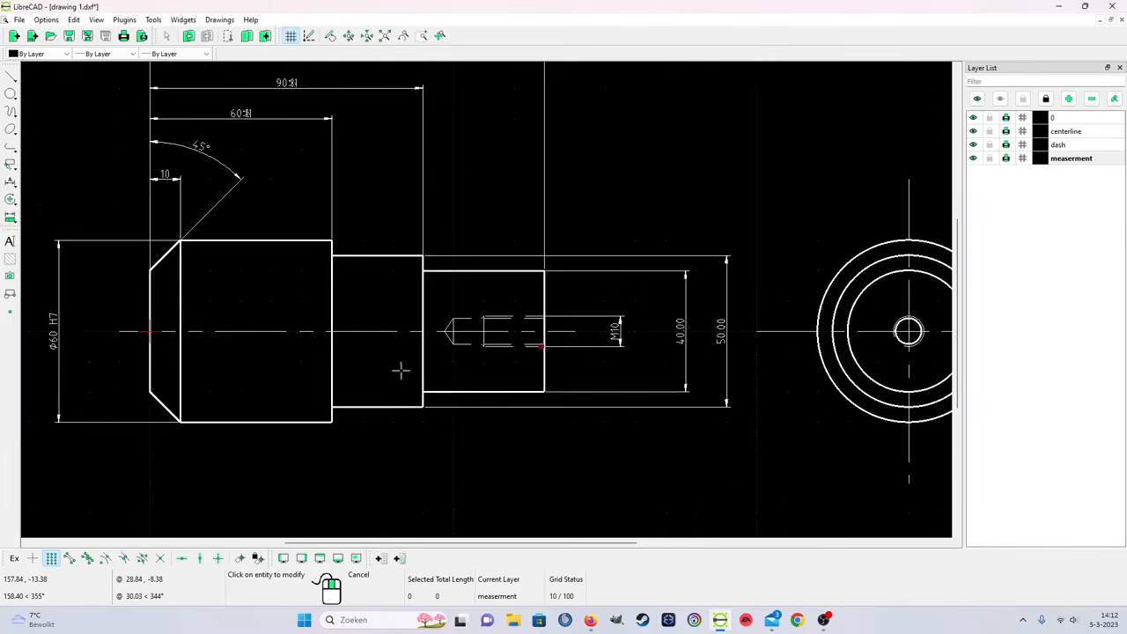
left_click(10, 182)
left_click(54, 207)
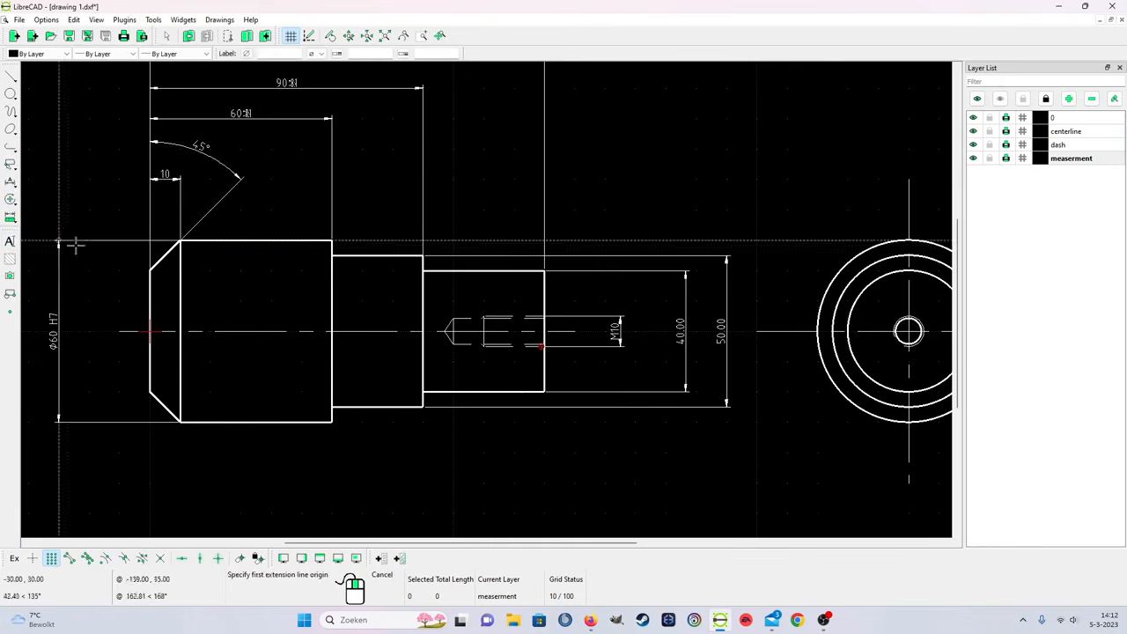
scroll(414, 369, "up", 3)
scroll(395, 357, "up", 2)
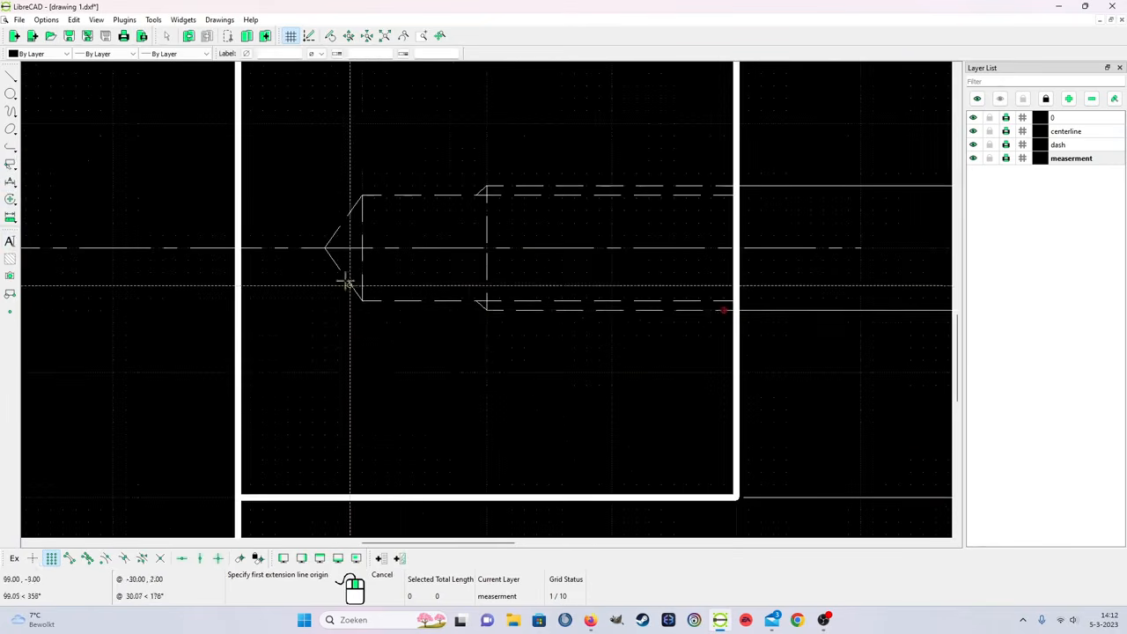
left_click(325, 248)
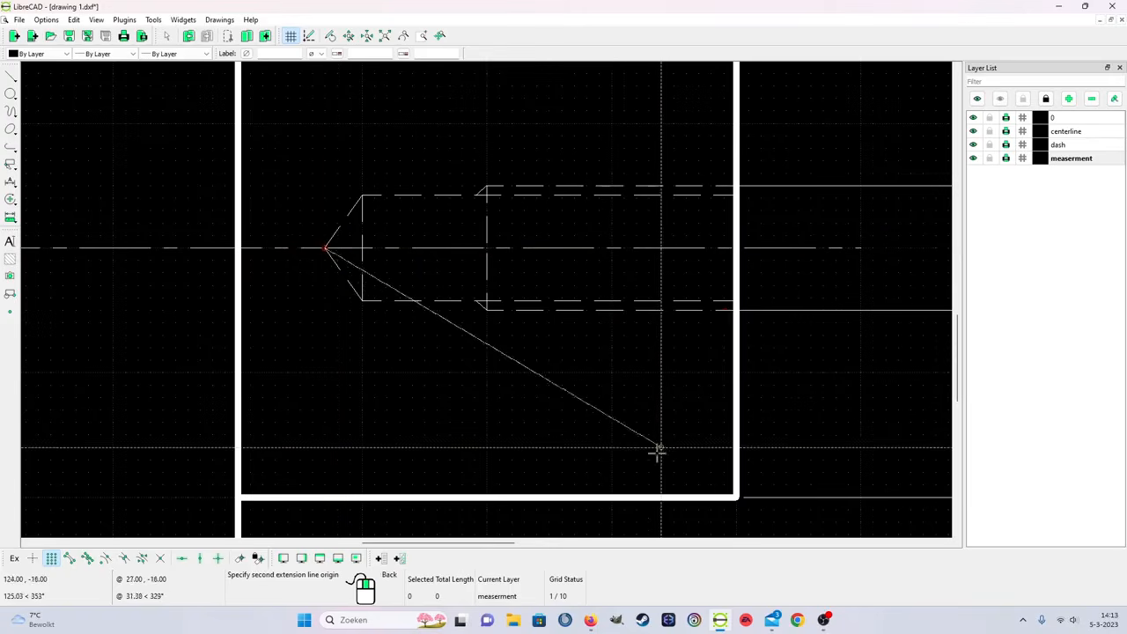
left_click(735, 498)
scroll(711, 509, "down", 7)
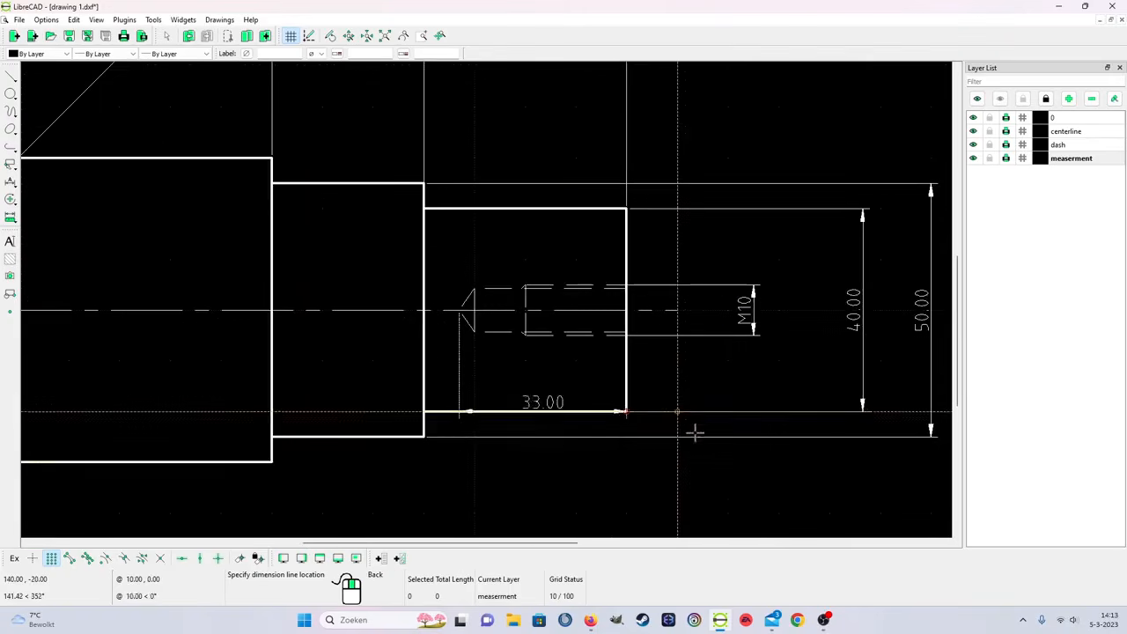
left_click(637, 510)
right_click(641, 506)
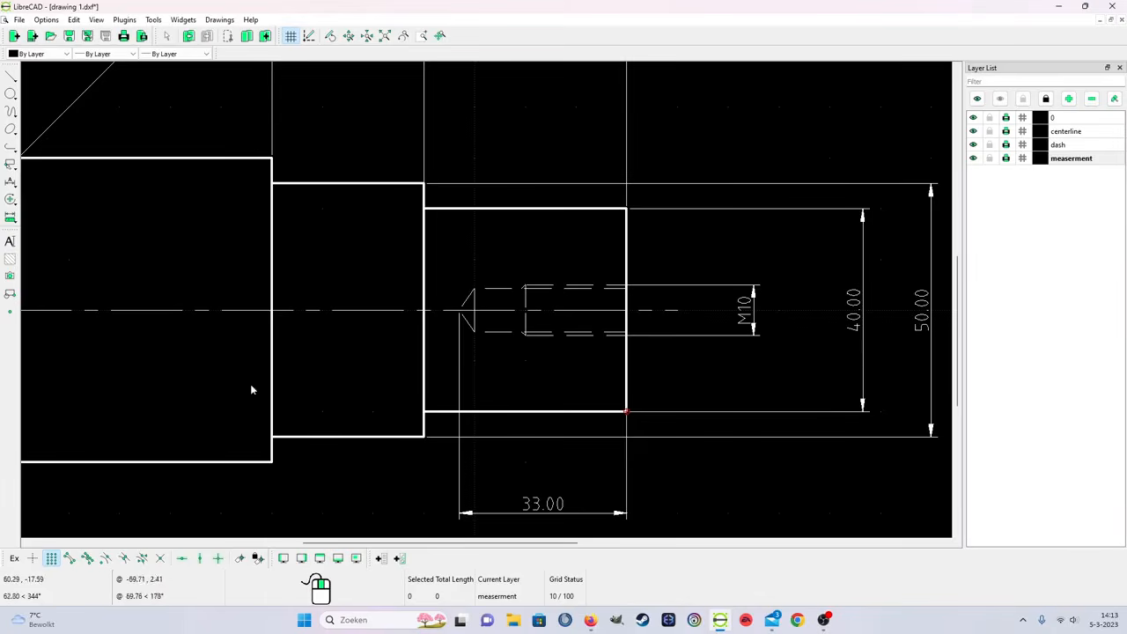
Step: Add a horizontal dimension from the thread's inner end to the shaft's narrow end, placed between the shaft and the full hole depth dimension
left_click(10, 181)
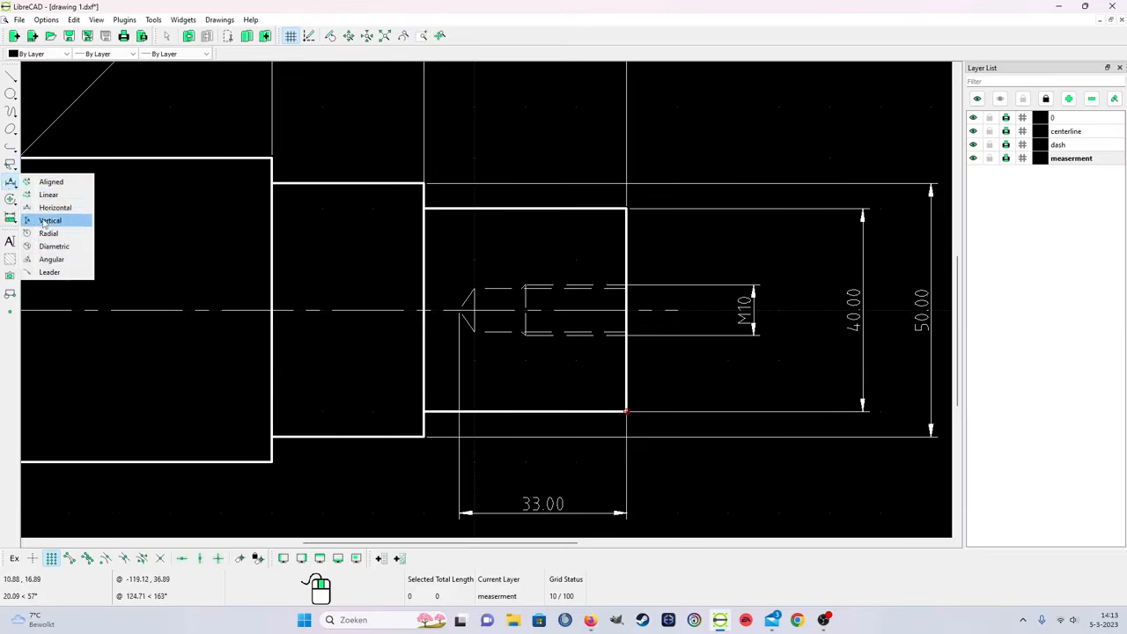
left_click(48, 208)
scroll(540, 382, "up", 2)
scroll(540, 382, "up", 2)
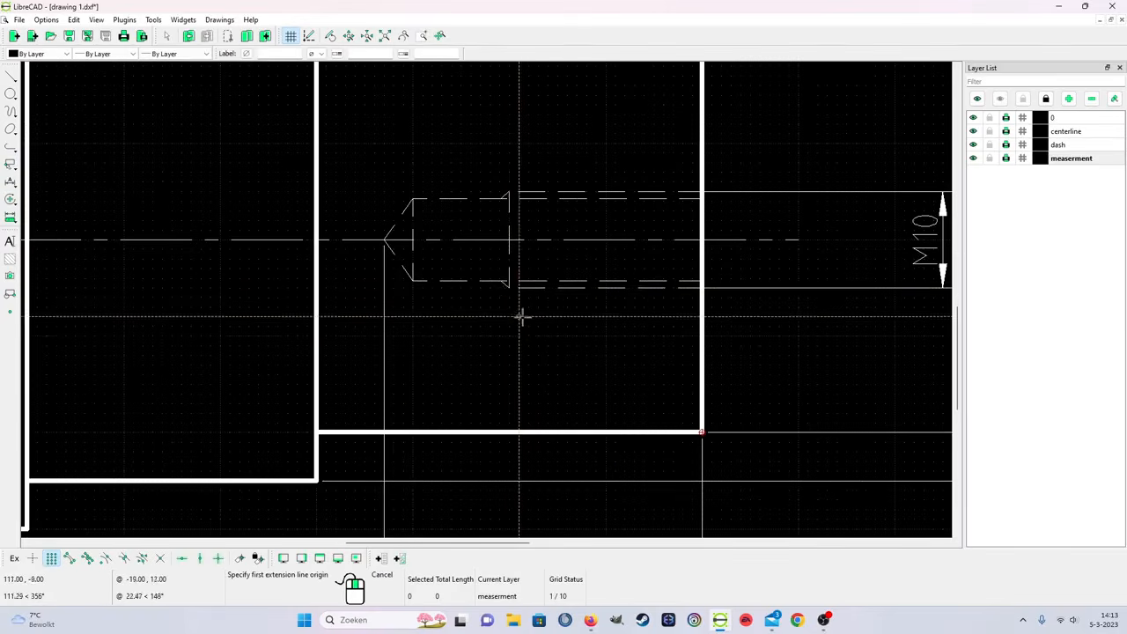
left_click(509, 287)
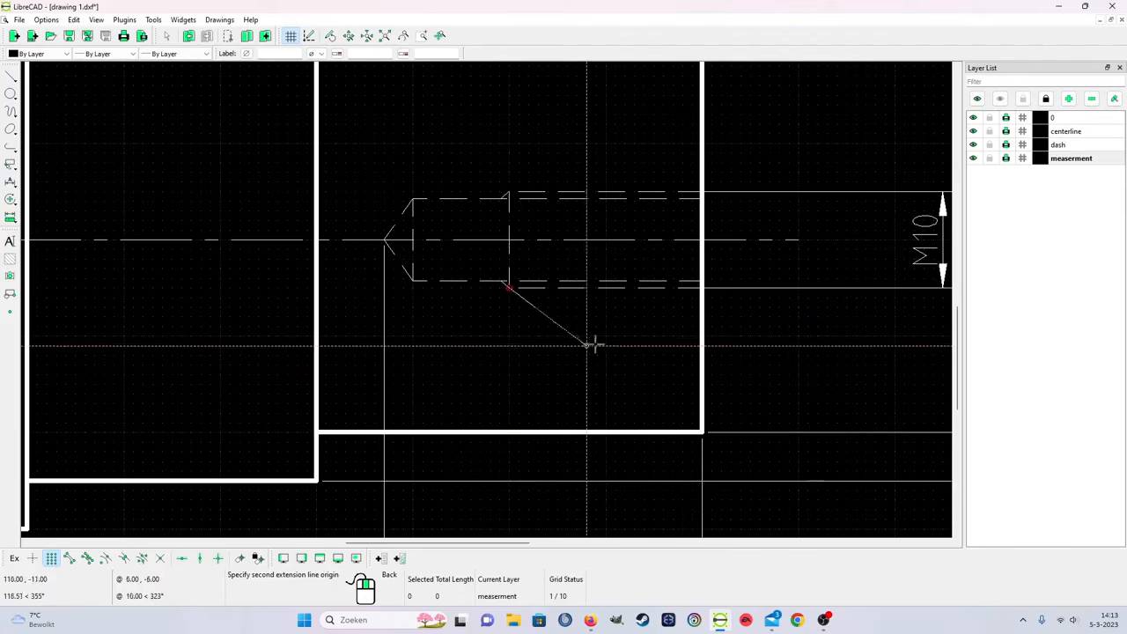
left_click(700, 431)
scroll(675, 470, "down", 3)
left_click(637, 438)
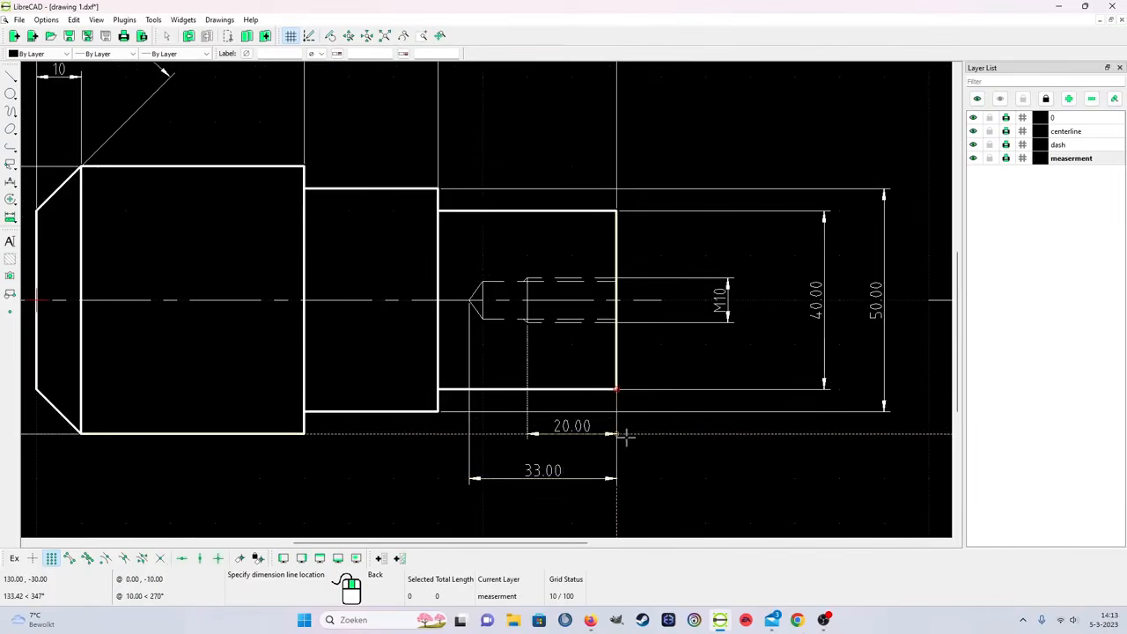
right_click(648, 428)
Step: Move the hole depth and thread length dimension lines slightly farther below the shaft, with grid snapping turned off
scroll(662, 500, "up", 1)
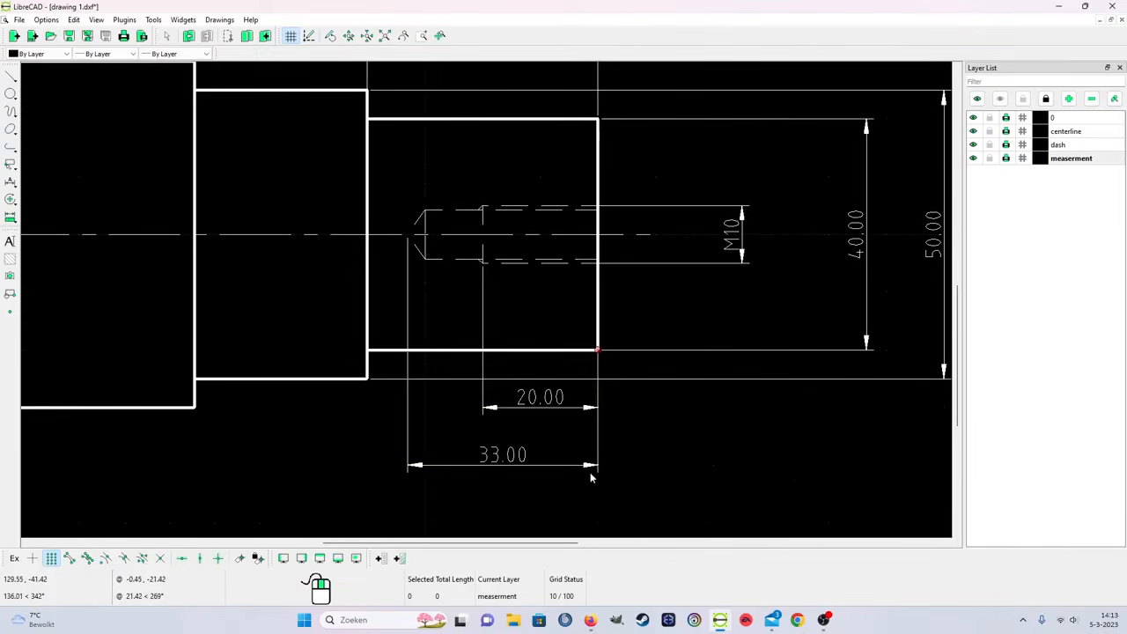
scroll(590, 471, "down", 3)
left_click(548, 414)
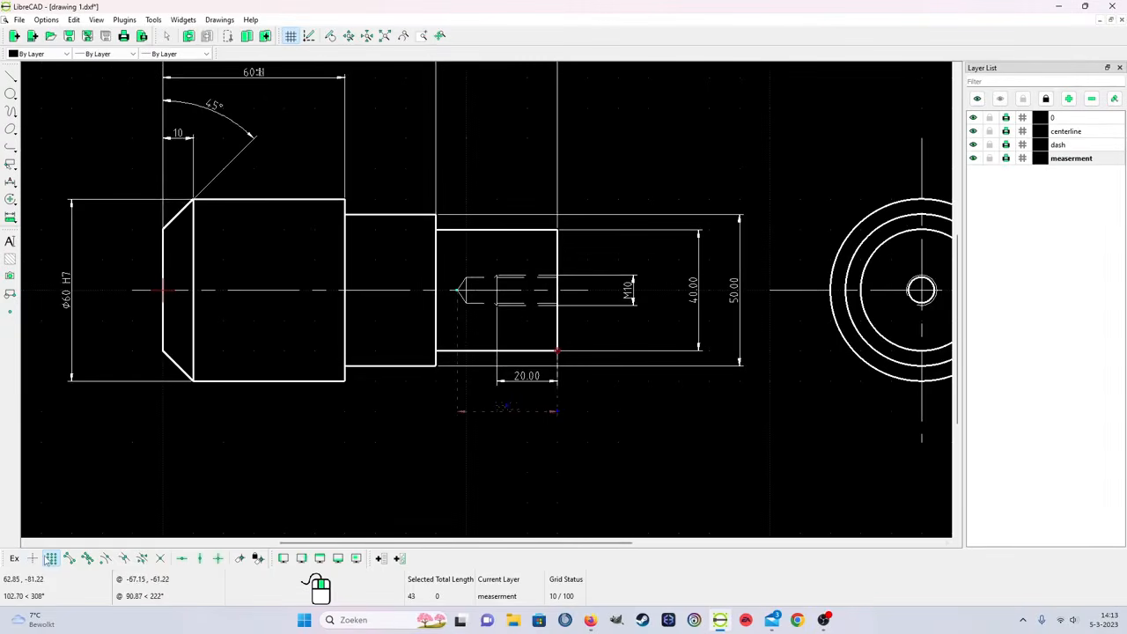
left_click(554, 410)
left_click(554, 426)
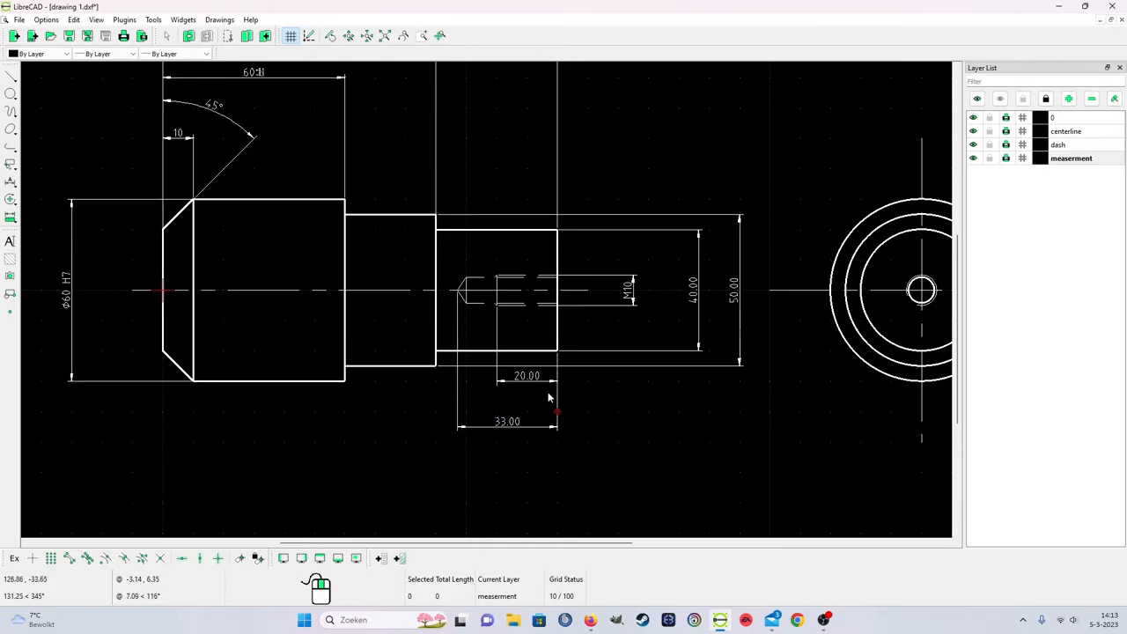
left_click_drag(556, 381, 554, 392)
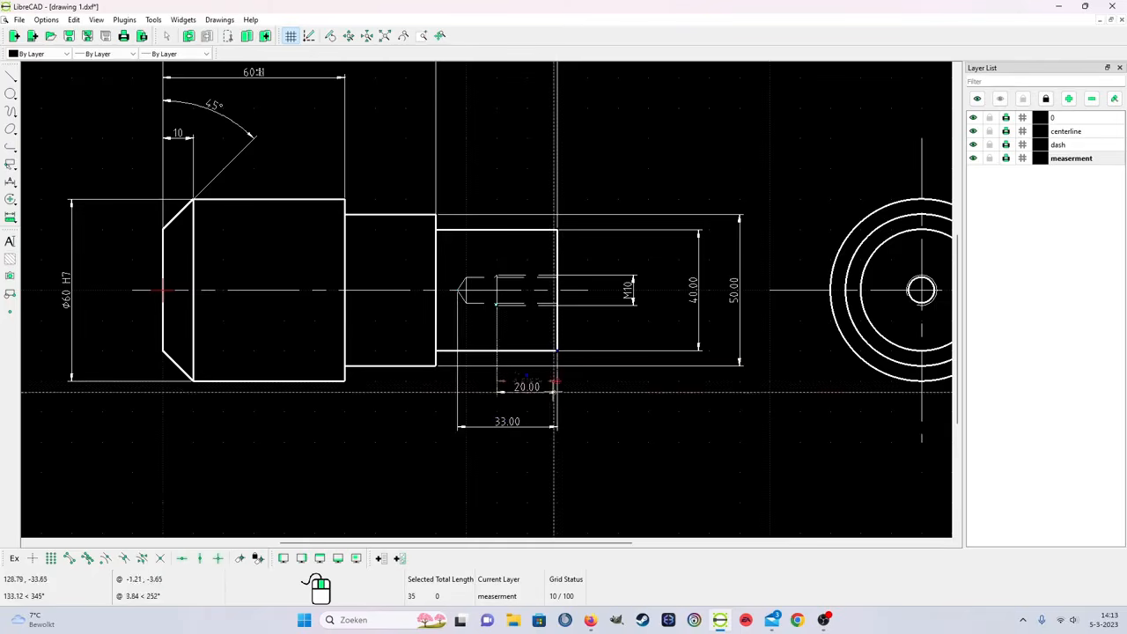
left_click(554, 391)
Step: Review the side view's dimensions and the end view's circles across the whole drawing
scroll(576, 429, "down", 2)
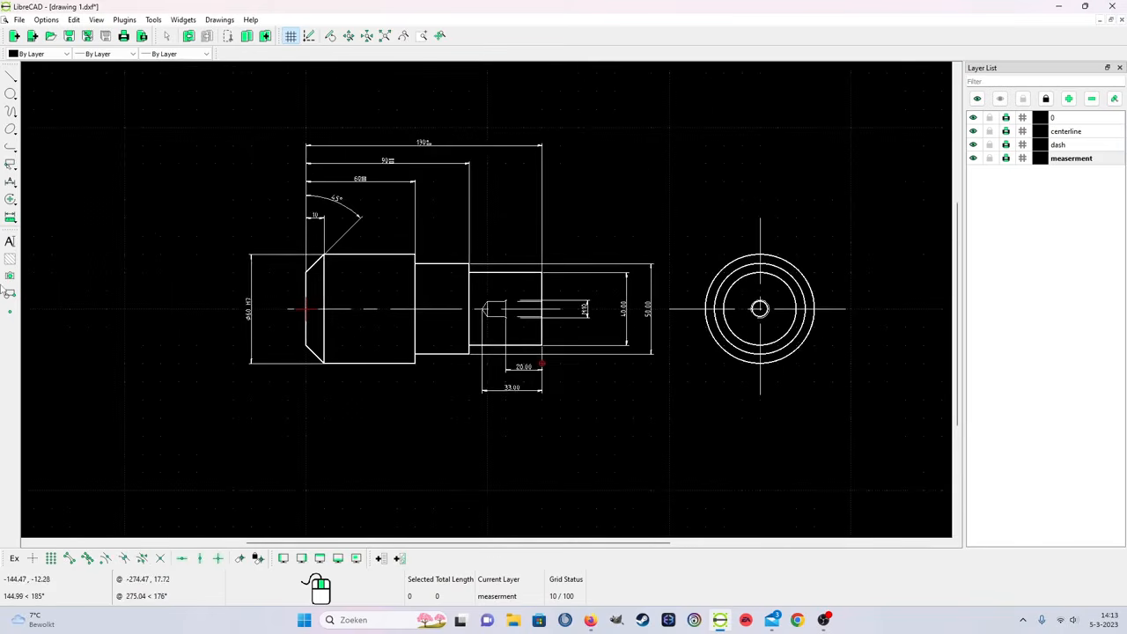
scroll(236, 368, "down", 2)
scroll(237, 372, "up", 2)
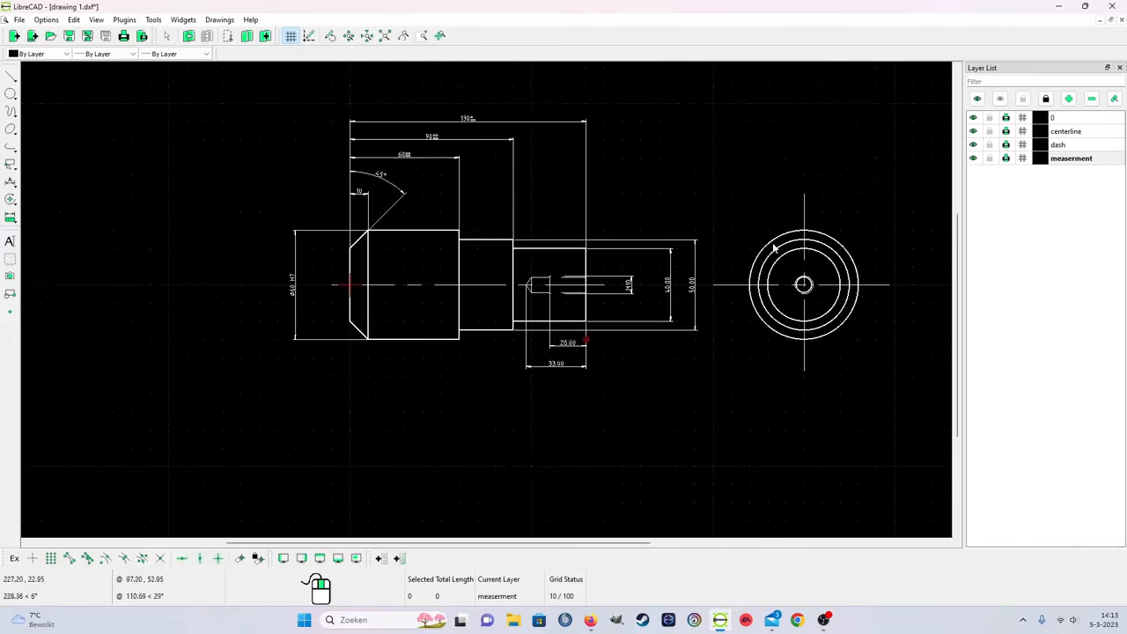
scroll(776, 248, "down", 1)
scroll(828, 224, "up", 2)
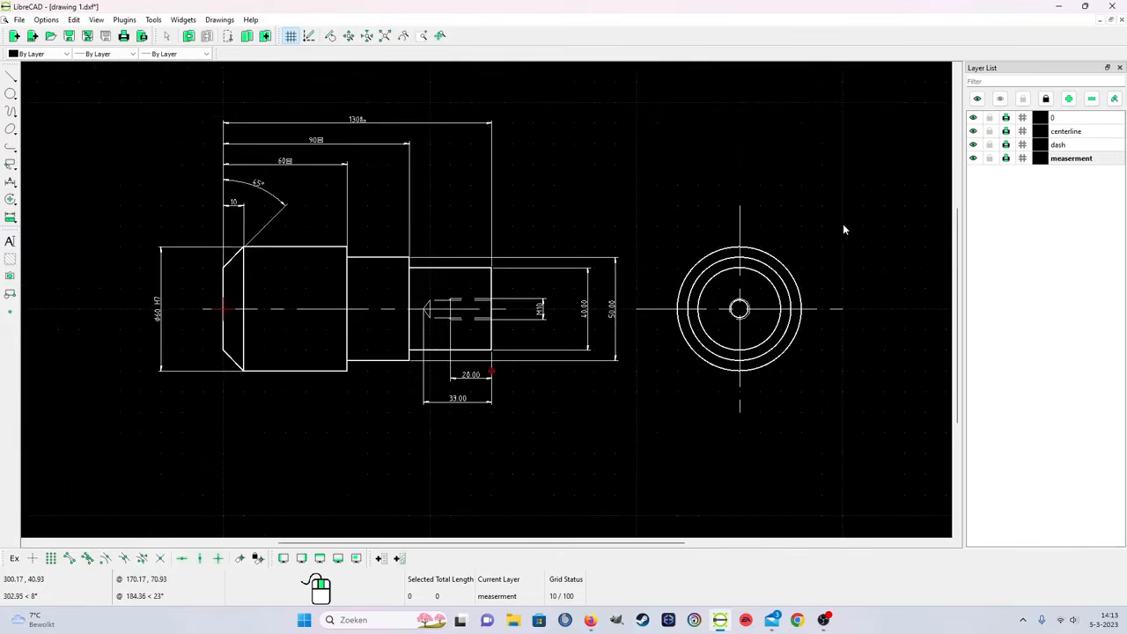
scroll(831, 264, "down", 2)
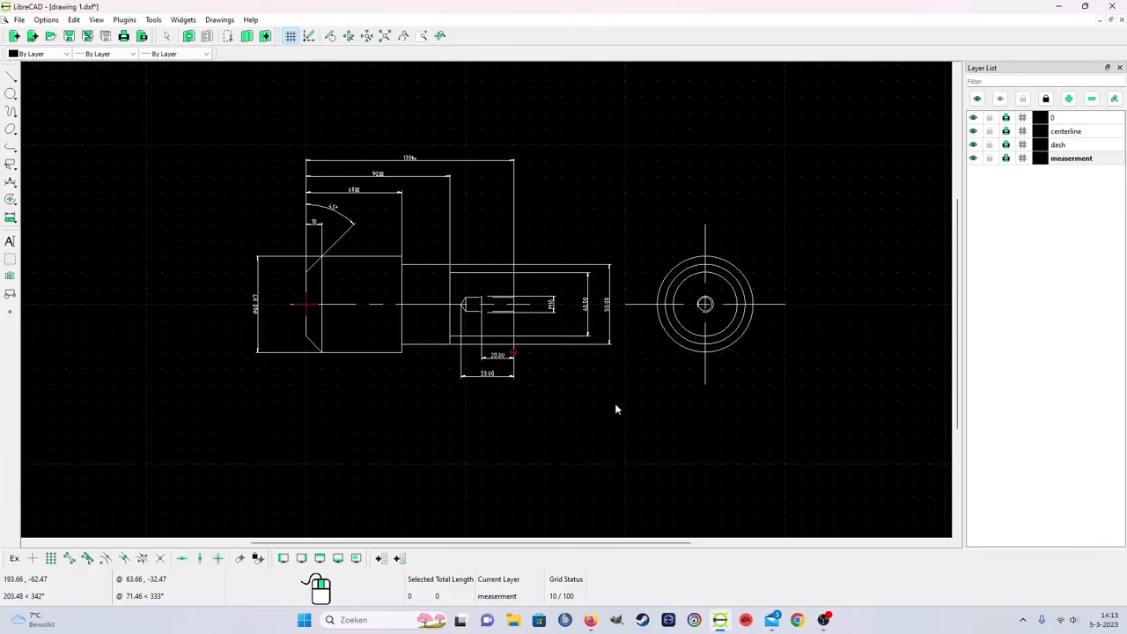
scroll(829, 253, "up", 4)
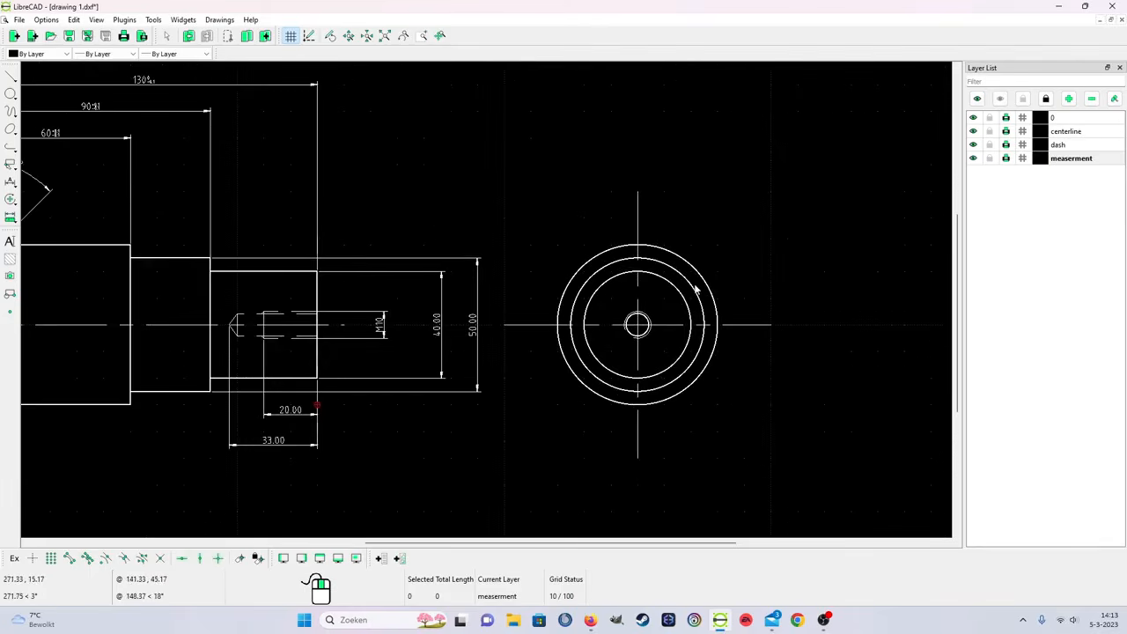
scroll(518, 319, "down", 3)
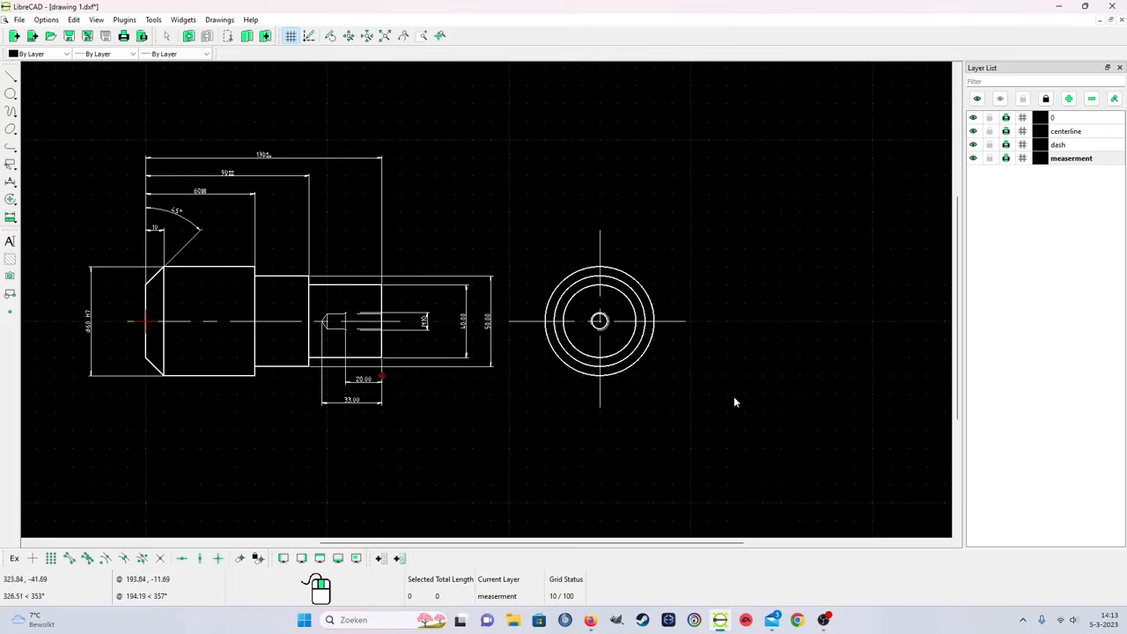
scroll(730, 397, "down", 2)
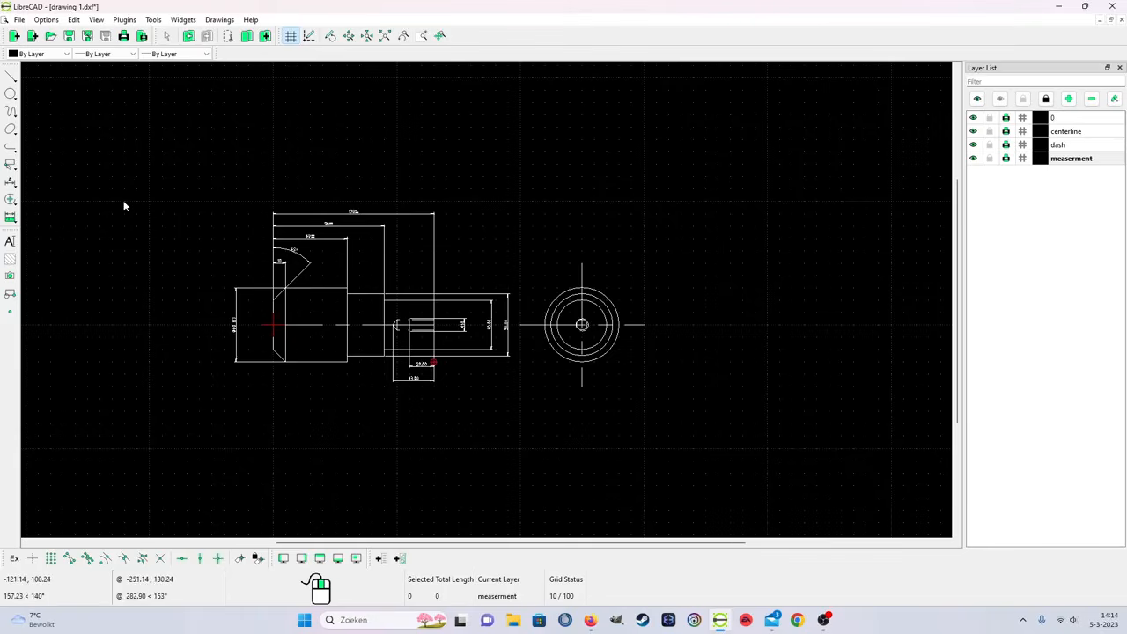
Step: Save the finished shaft drawing to its existing file, dismissing the Open Drawing dialog
left_click(31, 35)
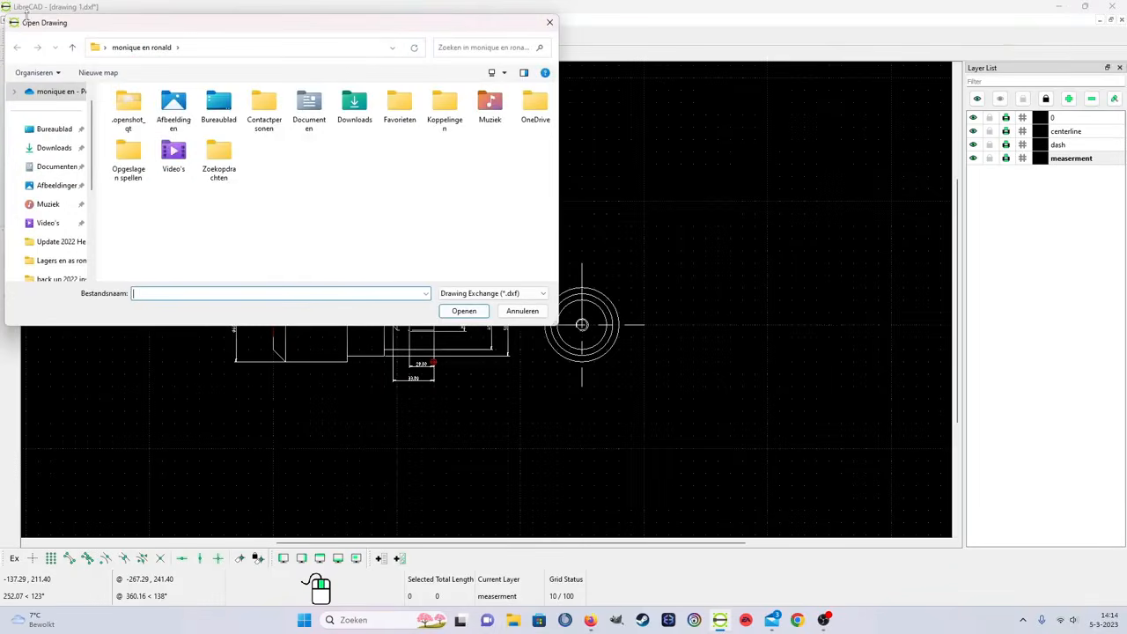
left_click(550, 22)
left_click(19, 19)
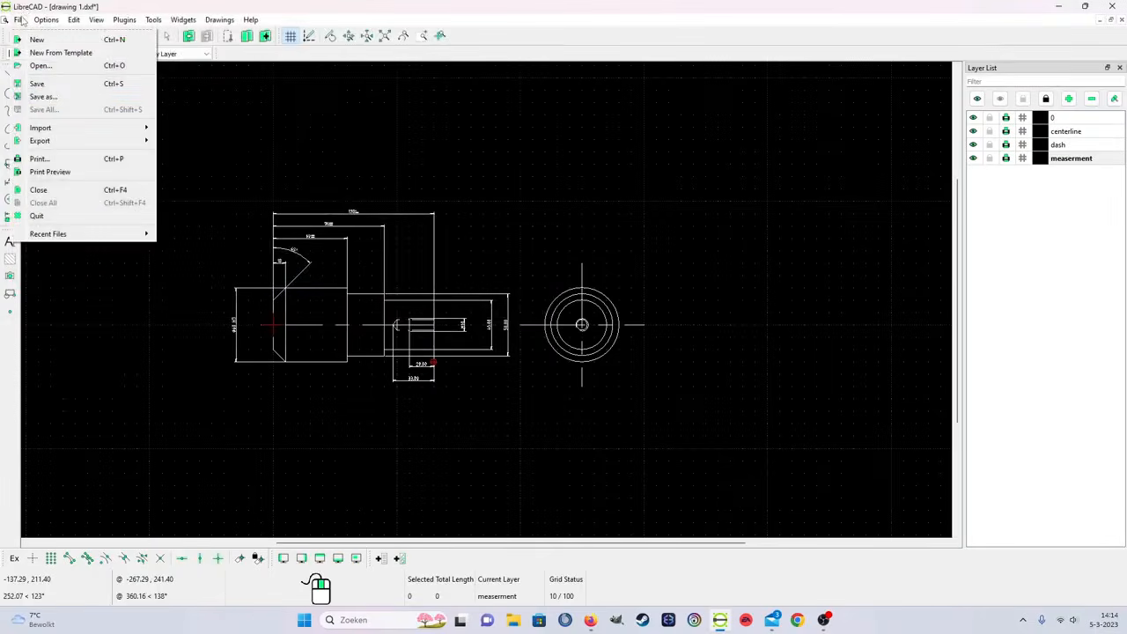
left_click(37, 84)
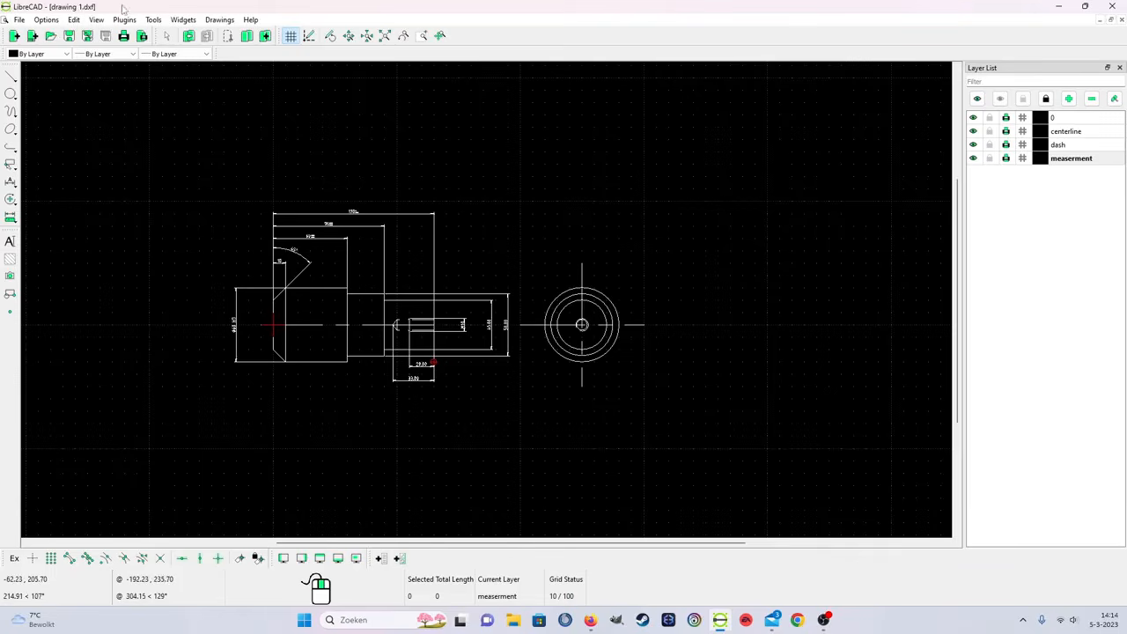
Step: Open the print preview of the shaft drawing and look through the available print scales
left_click(19, 21)
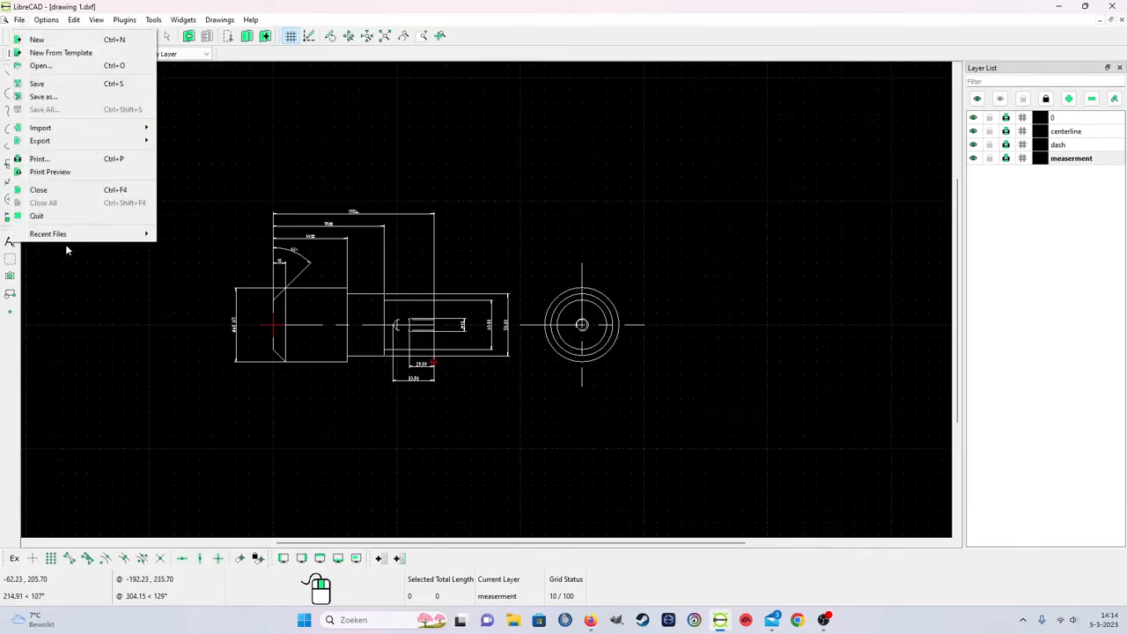
left_click(53, 172)
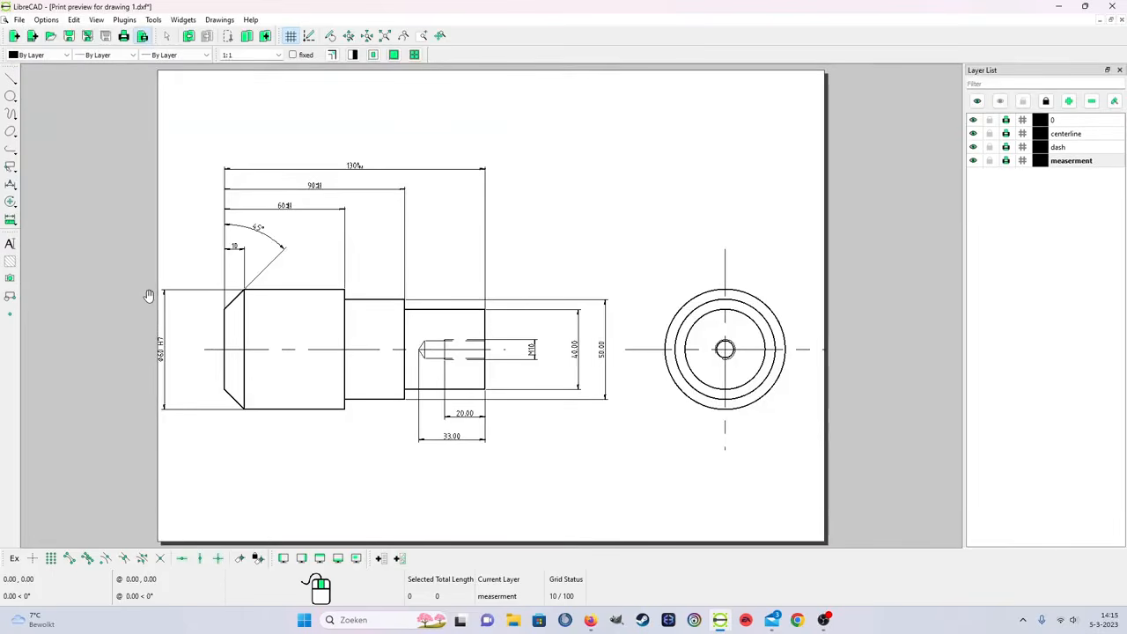
scroll(605, 334, "down", 1)
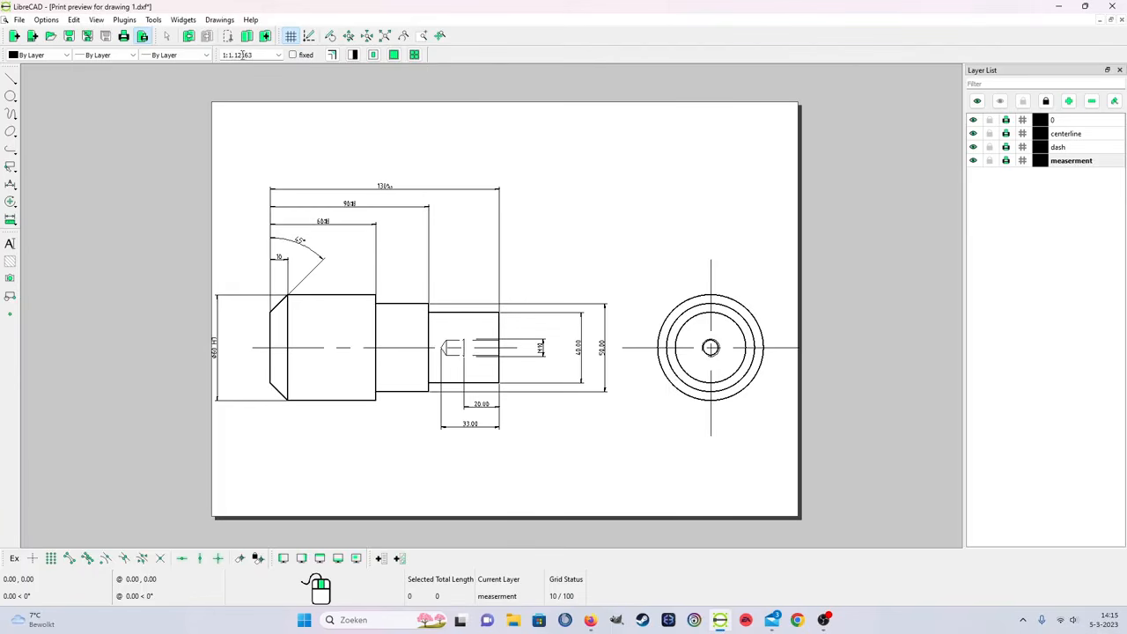
left_click(278, 56)
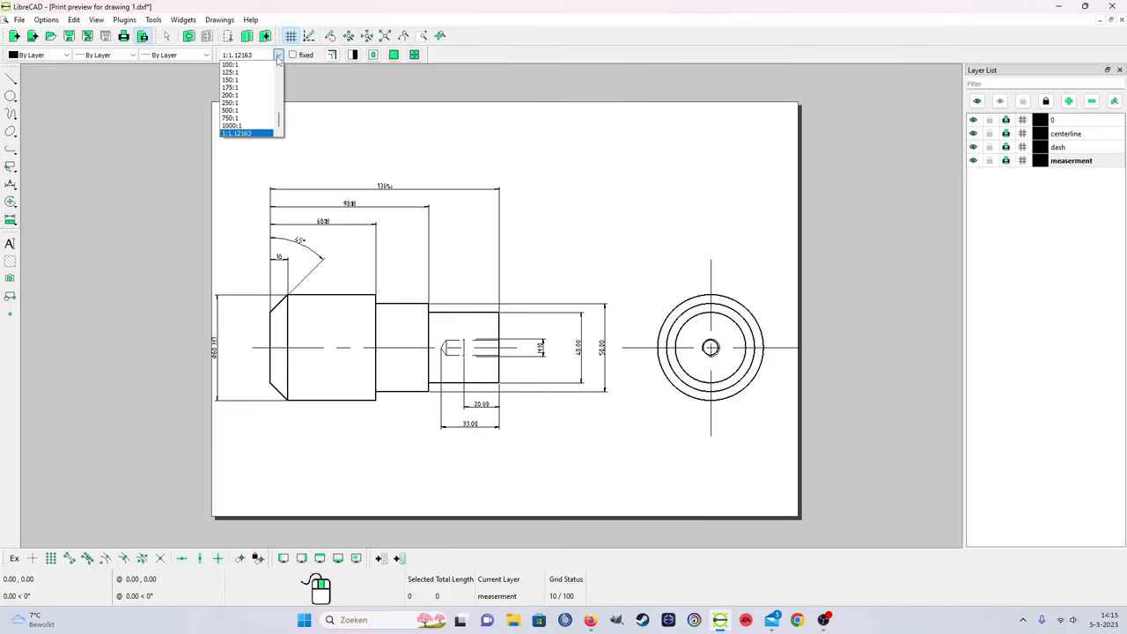
left_click(278, 56)
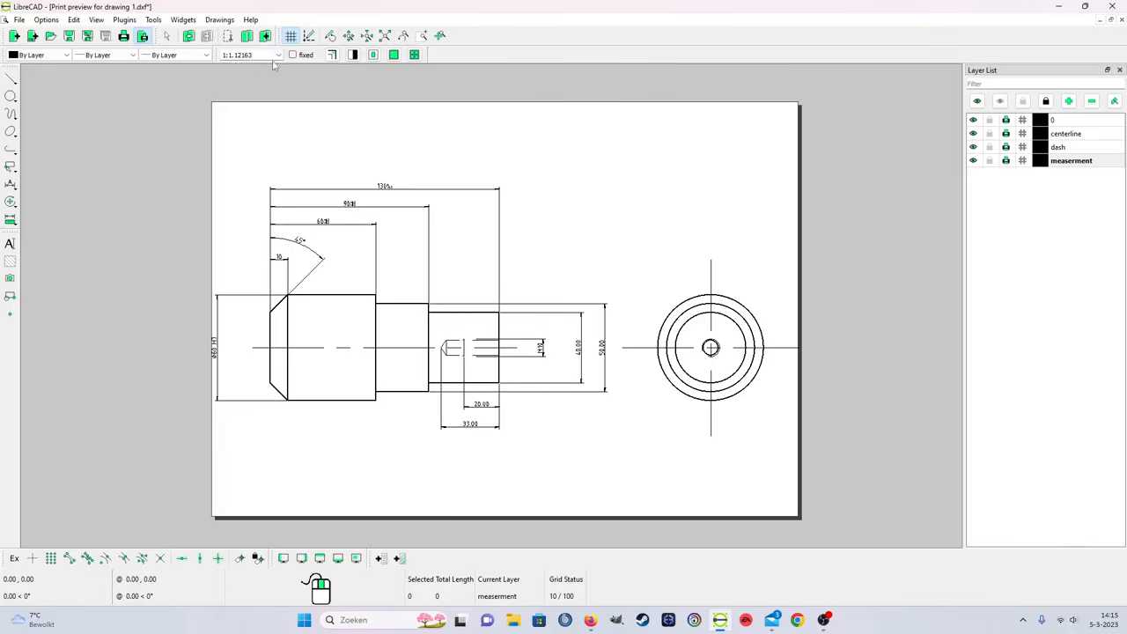
Step: Try print scales of 1:1 and 1:1.5 for the drawing on the sheet
key("BackSpace")
key("BackSpace")
key("BackSpace")
key("BackSpace")
key("BackSpace")
key("Return")
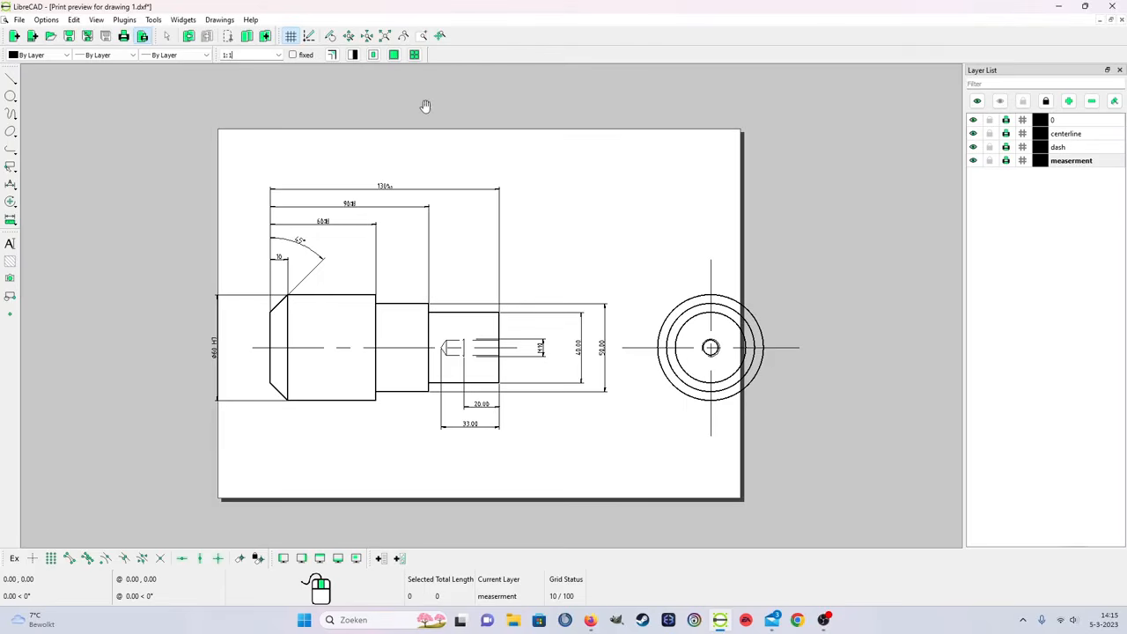
type(".5")
key("Return")
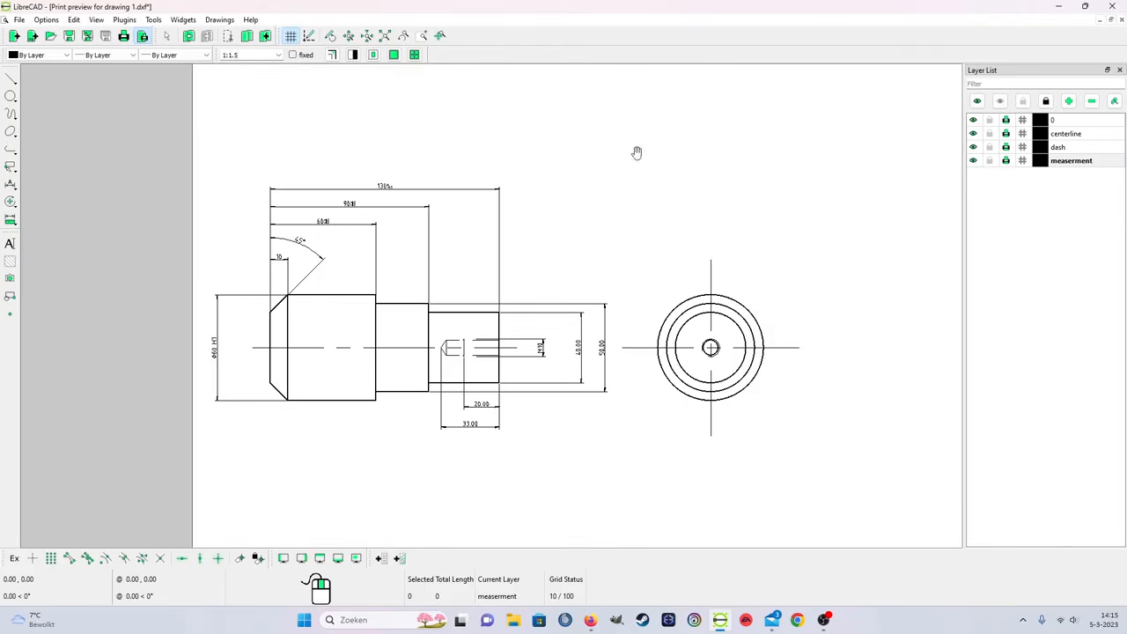
Step: Reposition the drawing closer to the middle of the print sheet and set the print scale to 1:1.7
scroll(638, 159, "down", 4)
left_click_drag(616, 270, 559, 287)
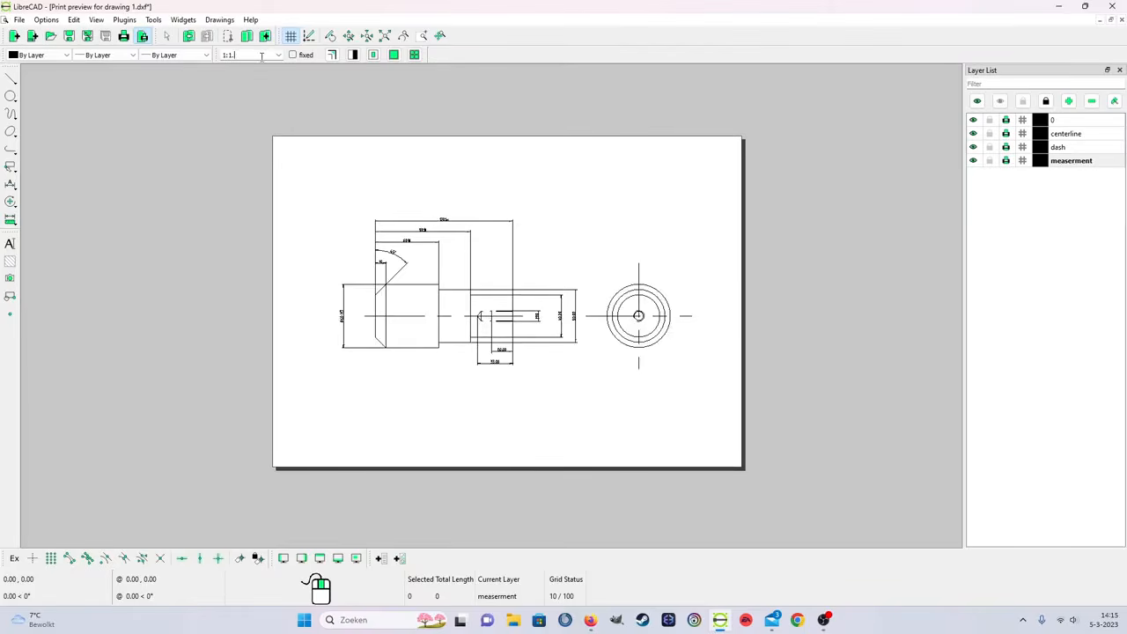
type("7")
key("Return")
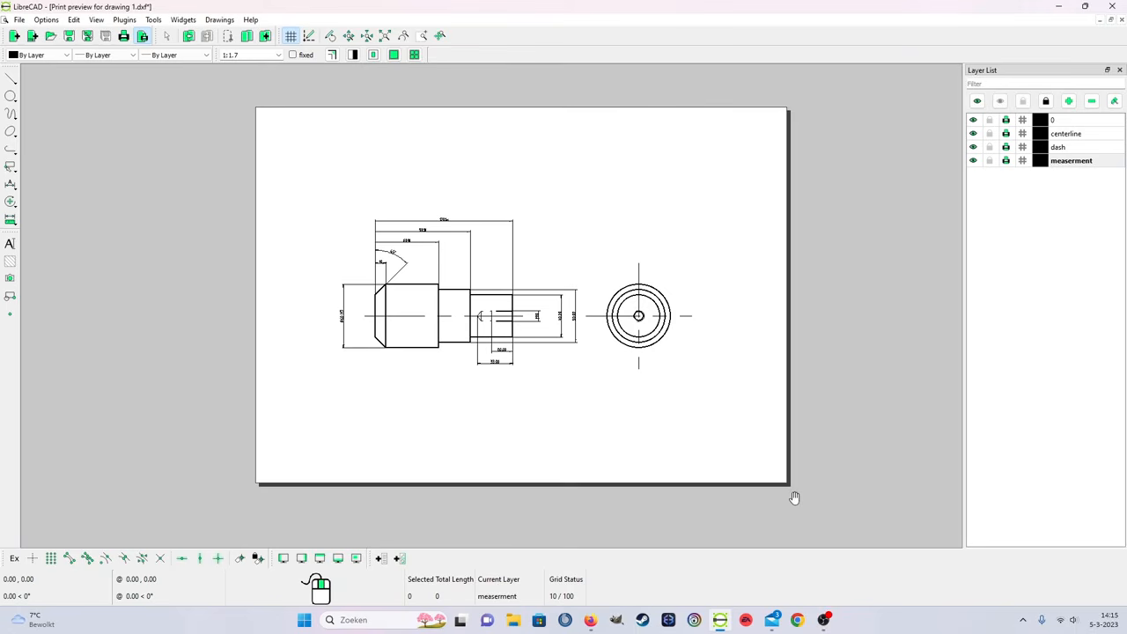
Step: Examine the line weights, dashed threaded hole and dimensions in the print preview, and return to the drawing
scroll(606, 271, "up", 5)
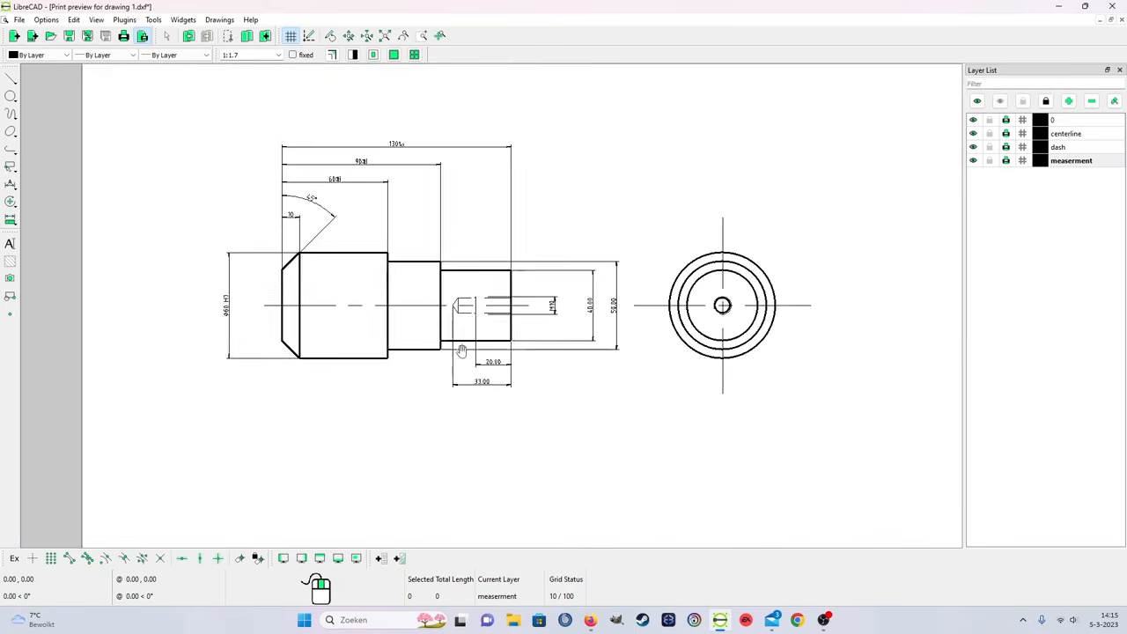
scroll(517, 322, "up", 2)
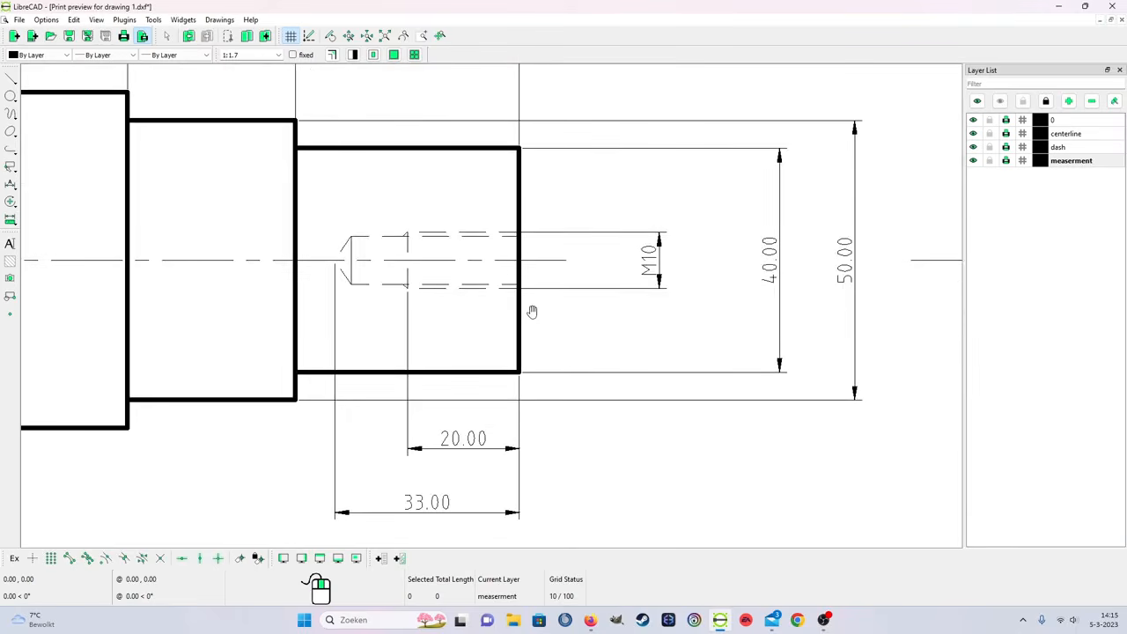
scroll(531, 311, "down", 1)
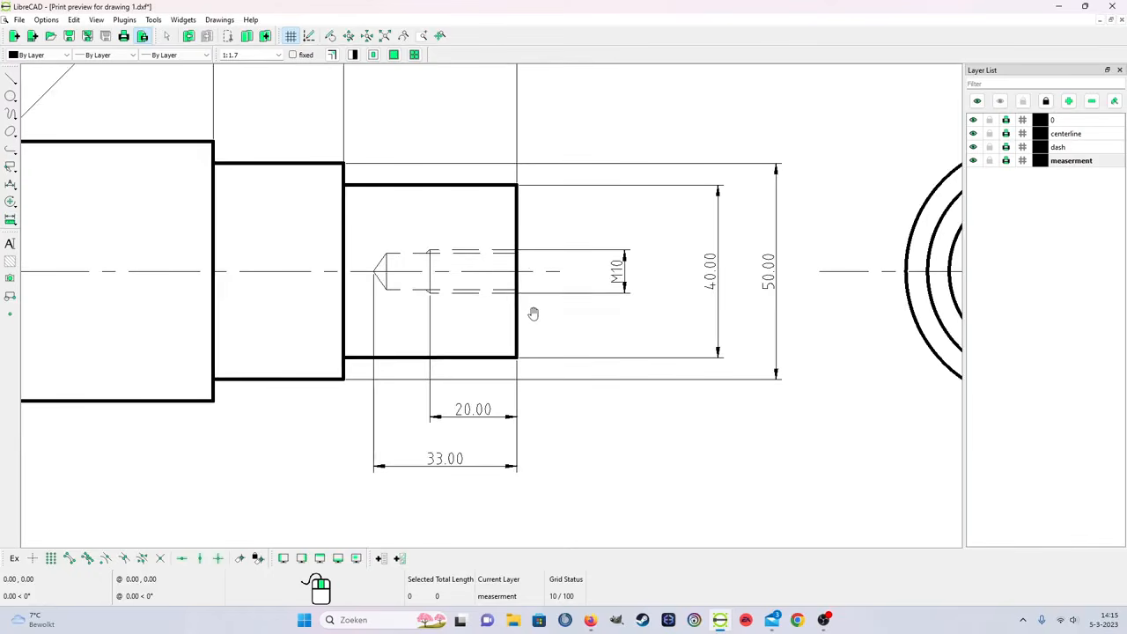
scroll(533, 317, "down", 2)
scroll(539, 389, "down", 1)
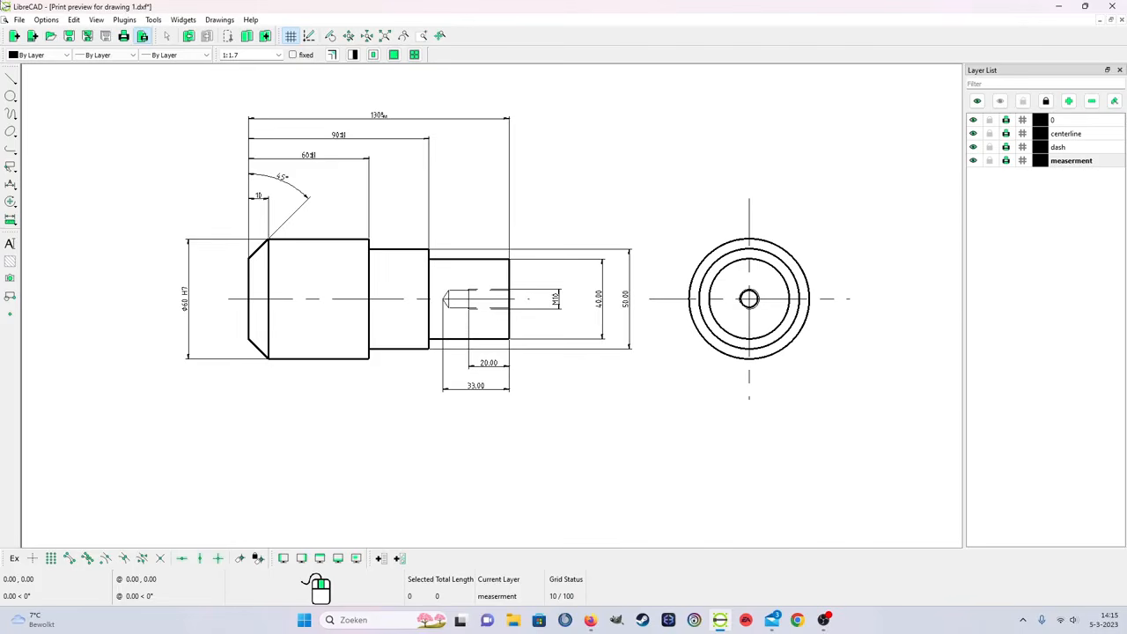
left_click(18, 21)
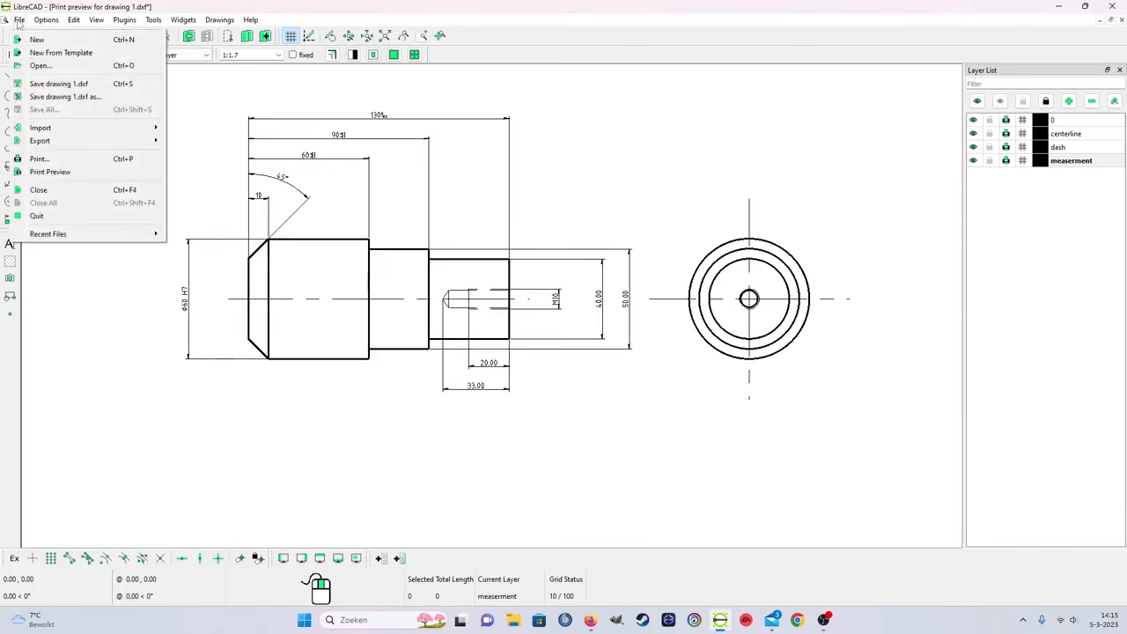
left_click(51, 171)
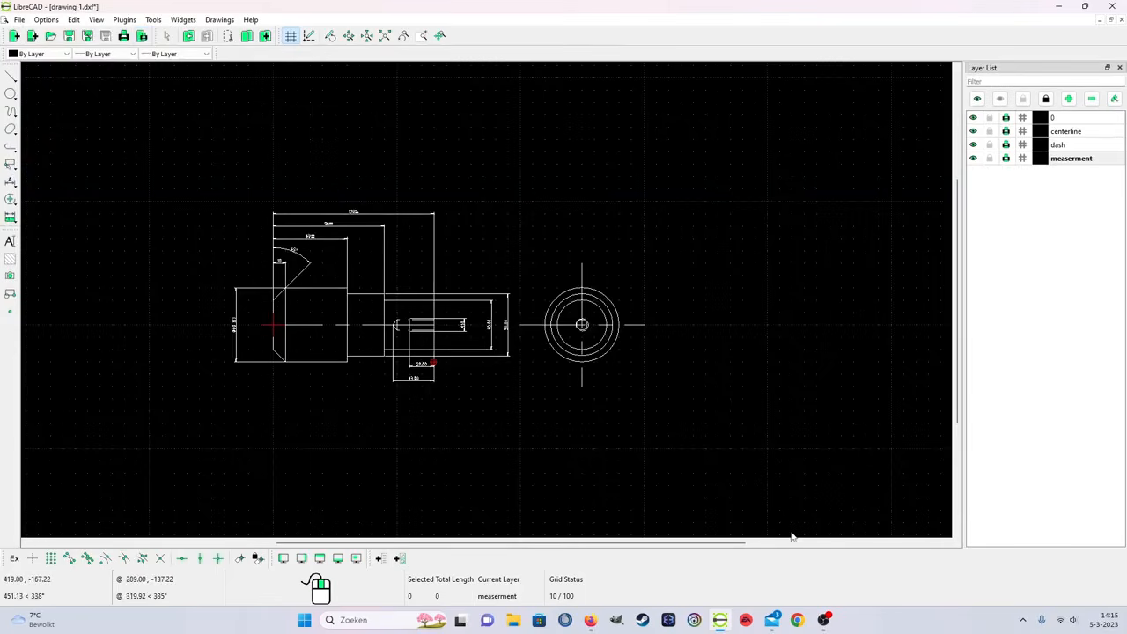